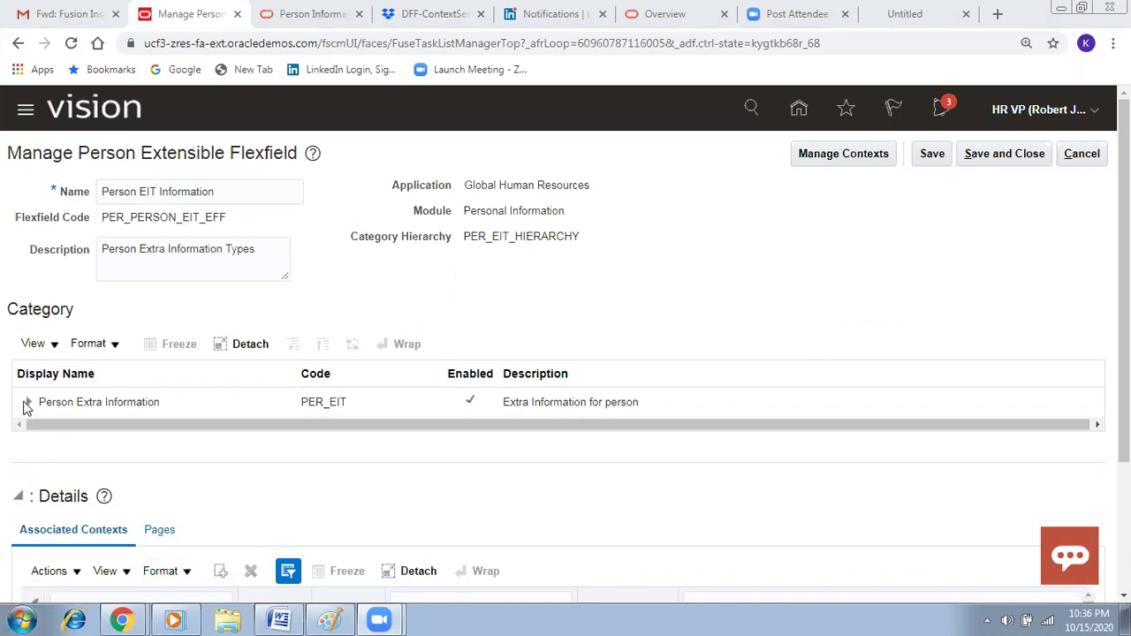
# Step: Check the Person Extra Information category's details and open context management for the Person EIT Information flexfield
pyautogui.click(28, 406)
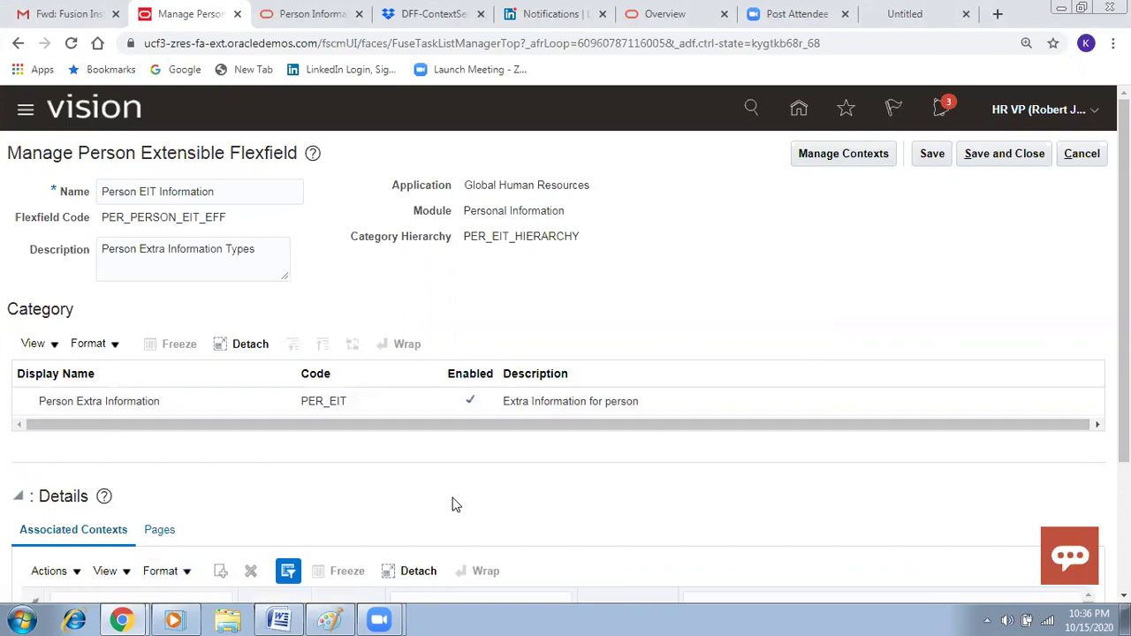
pyautogui.scroll(-3, 451, 505)
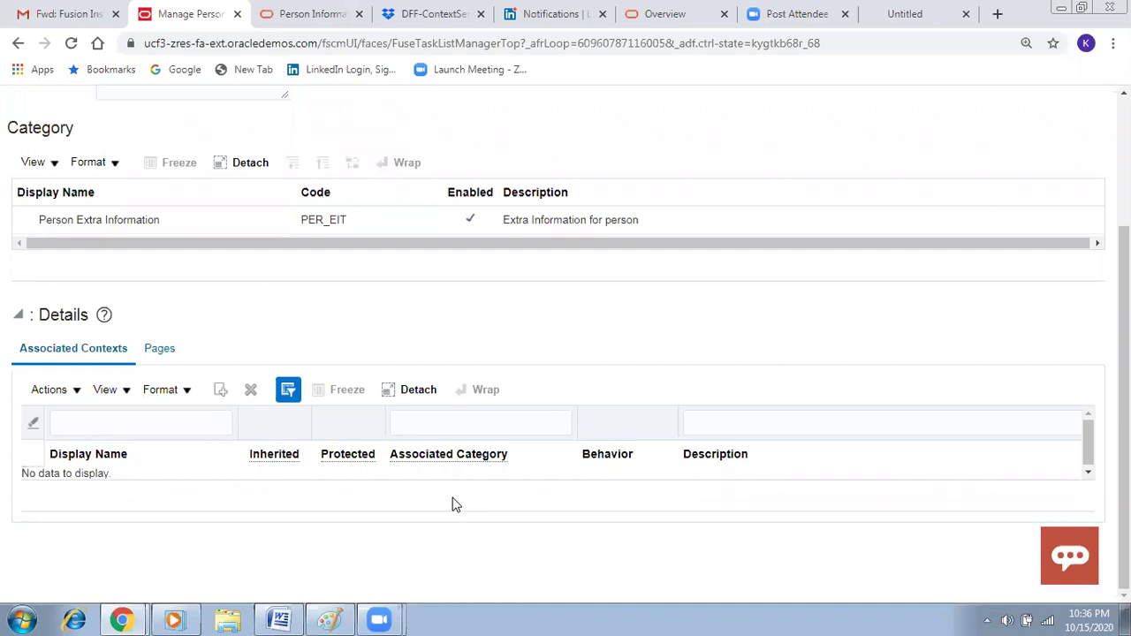
pyautogui.scroll(3, 452, 504)
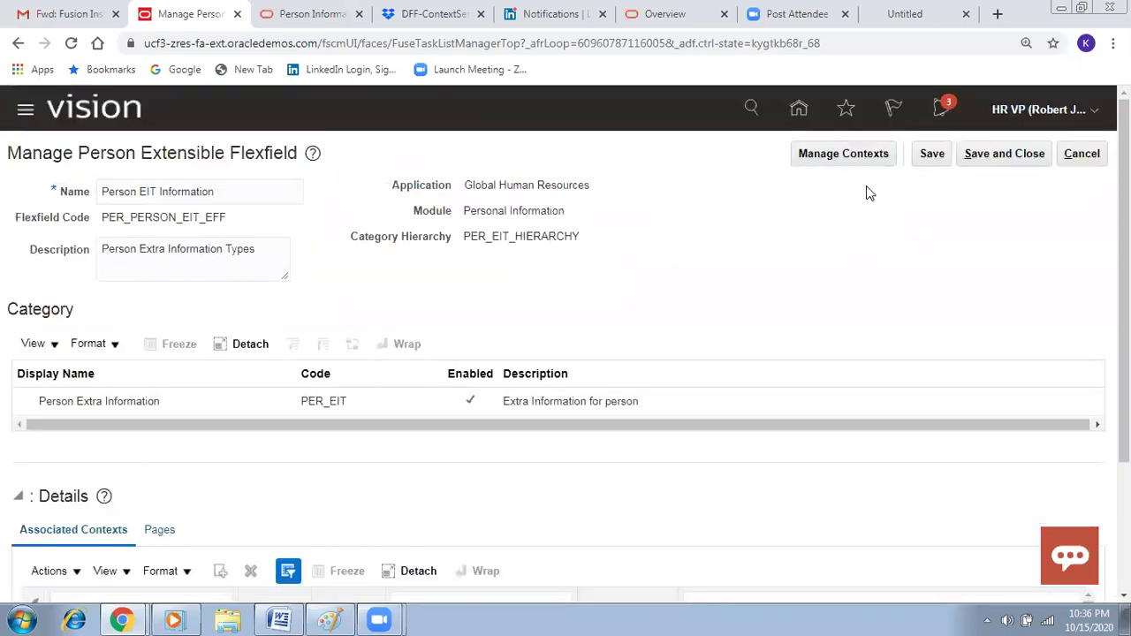
pyautogui.click(826, 161)
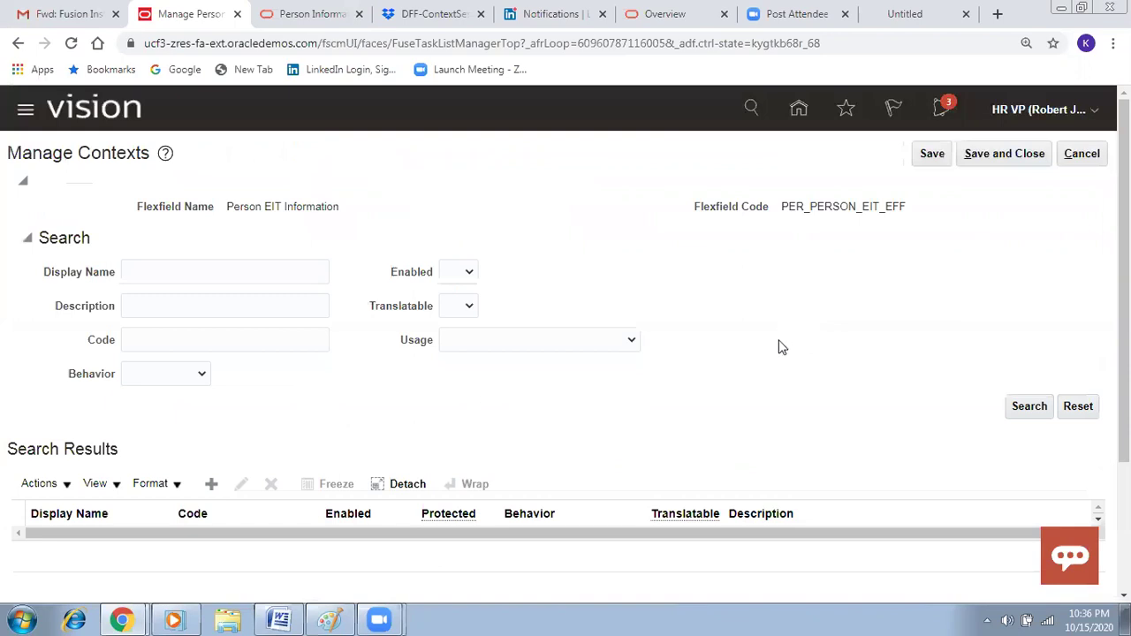
# Step: Search for all contexts without any criteria and review the existing contexts in the results list
pyautogui.click(197, 266)
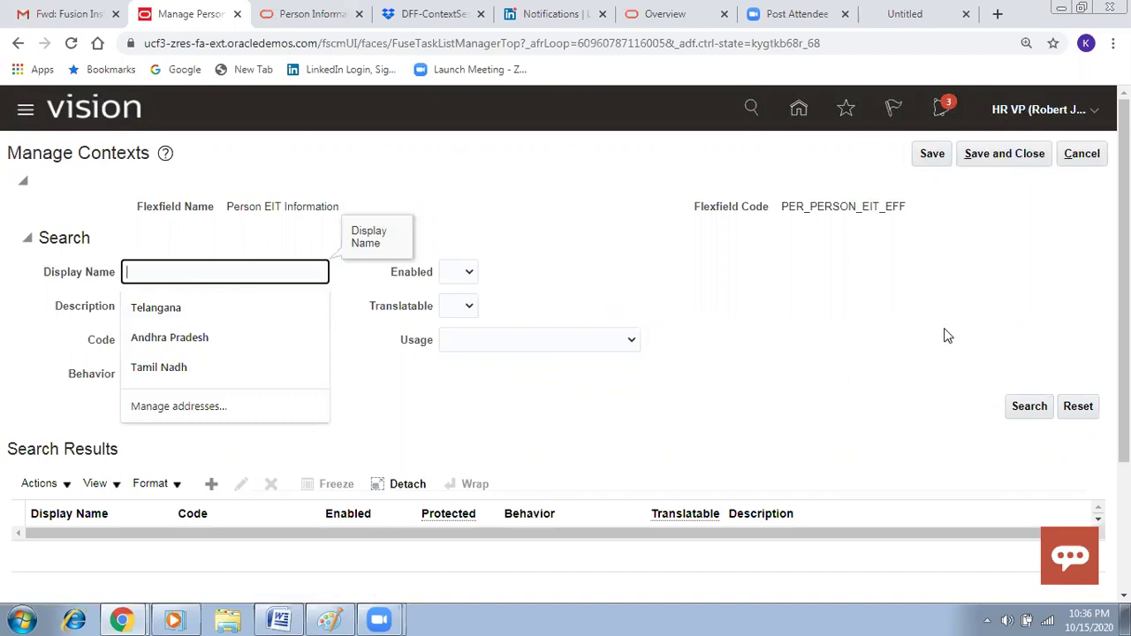
pyautogui.click(1028, 407)
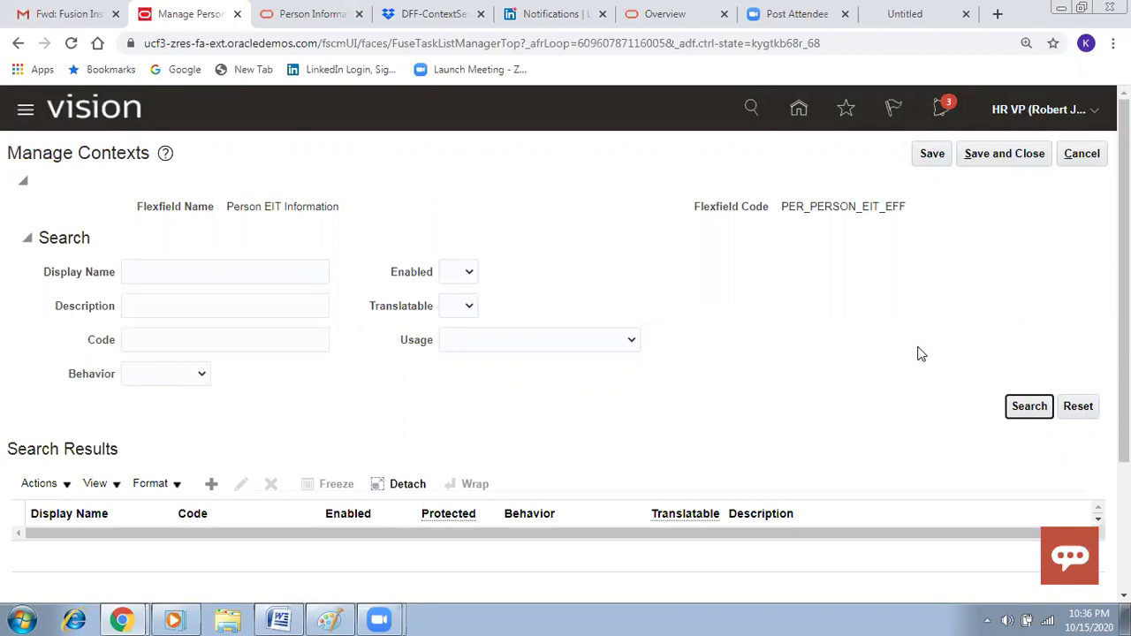
pyautogui.scroll(-2, 850, 499)
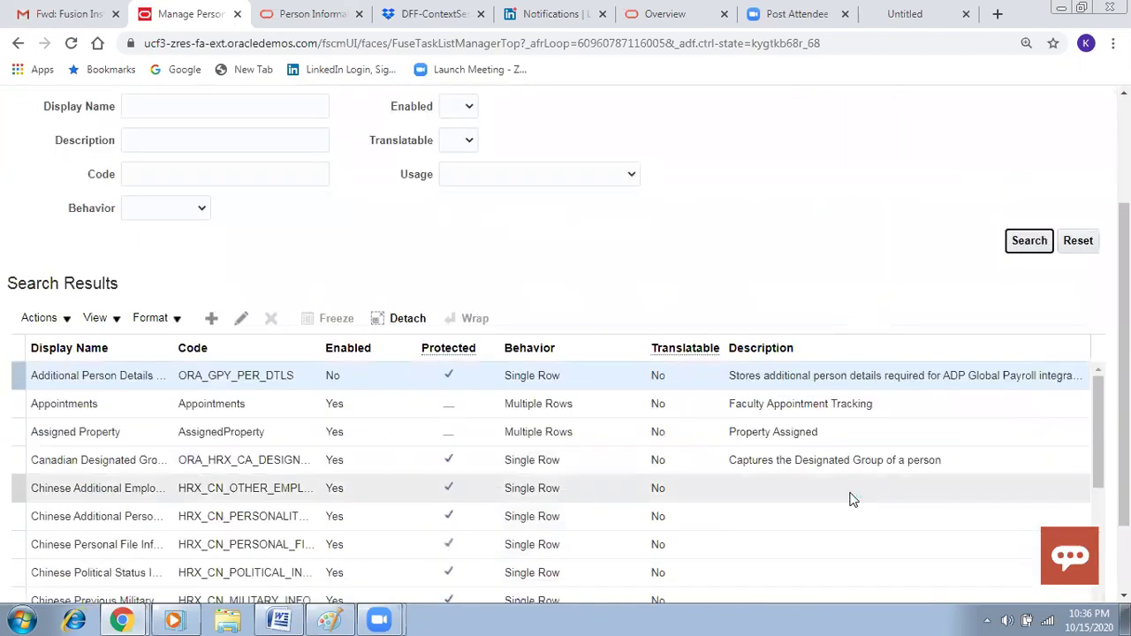
pyautogui.scroll(-1, 850, 499)
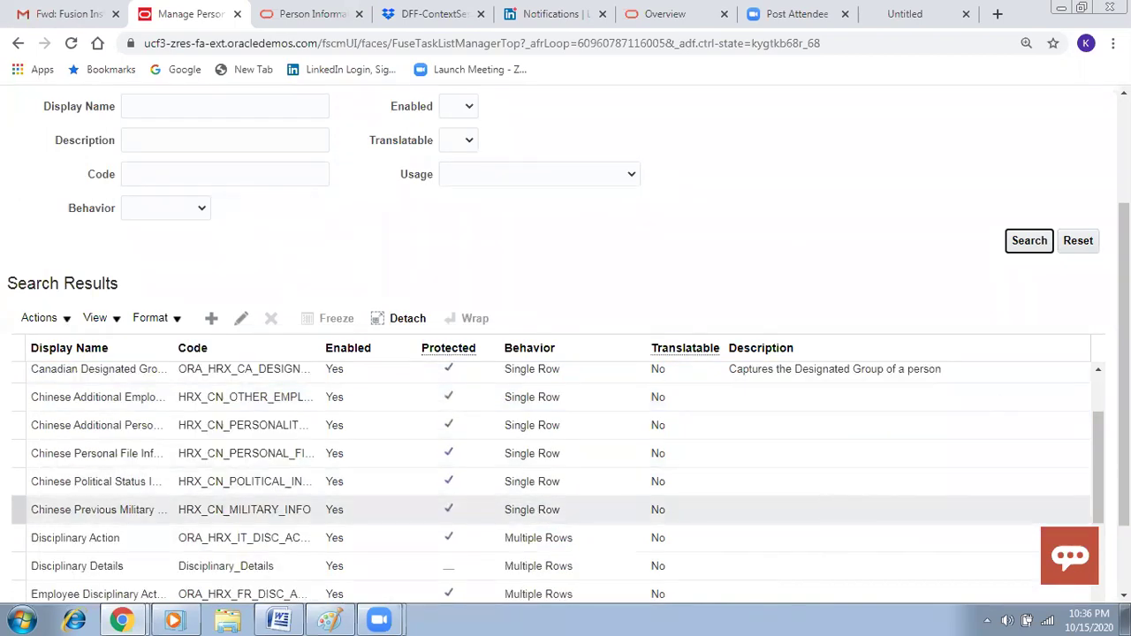
pyautogui.scroll(-2, 827, 505)
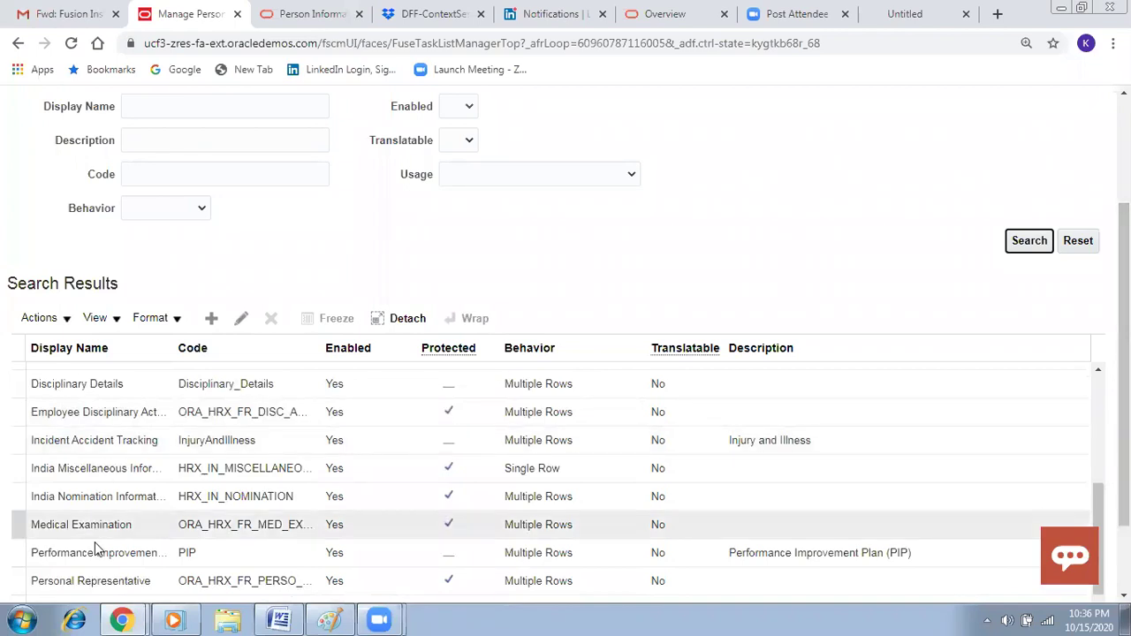
pyautogui.scroll(-1, 95, 542)
pyautogui.scroll(-1, 826, 442)
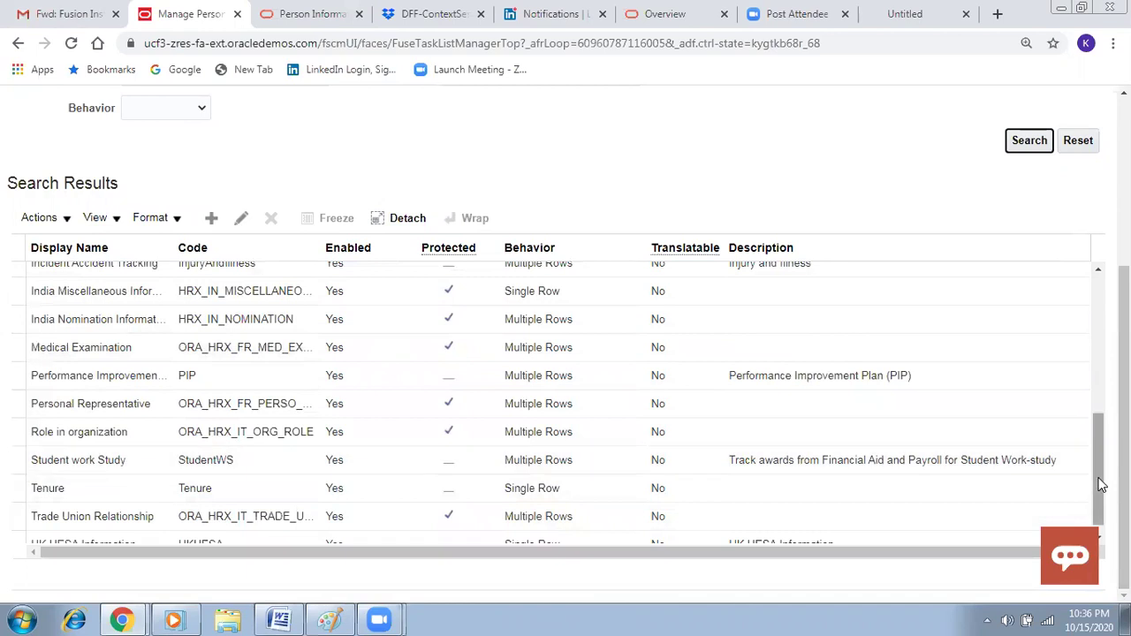
pyautogui.scroll(1, 1101, 485)
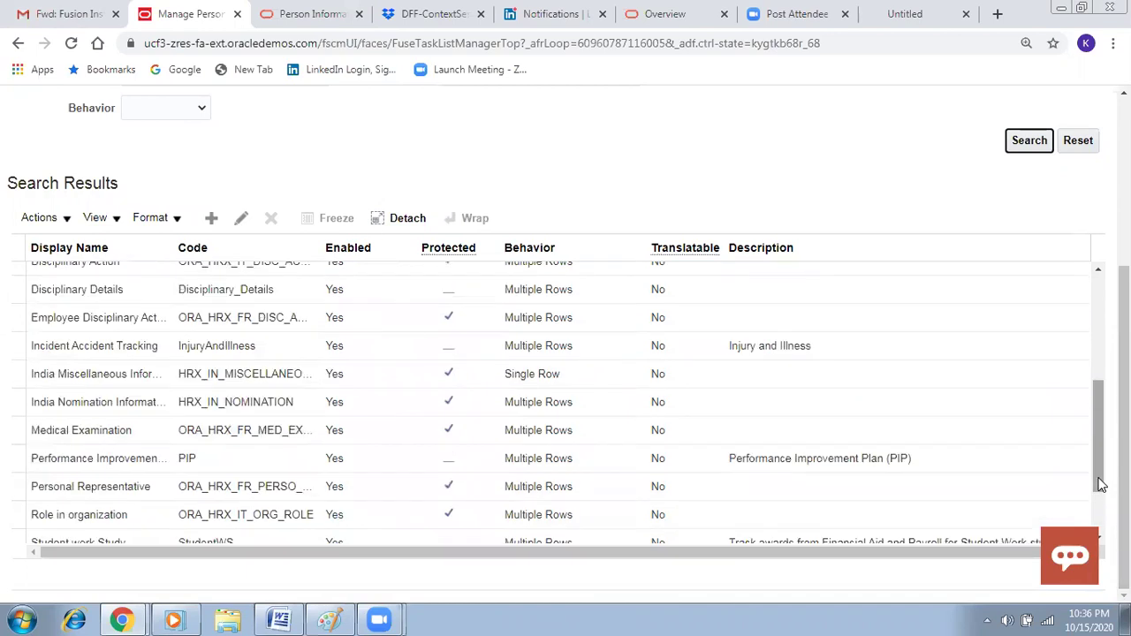
pyautogui.scroll(3, 1101, 485)
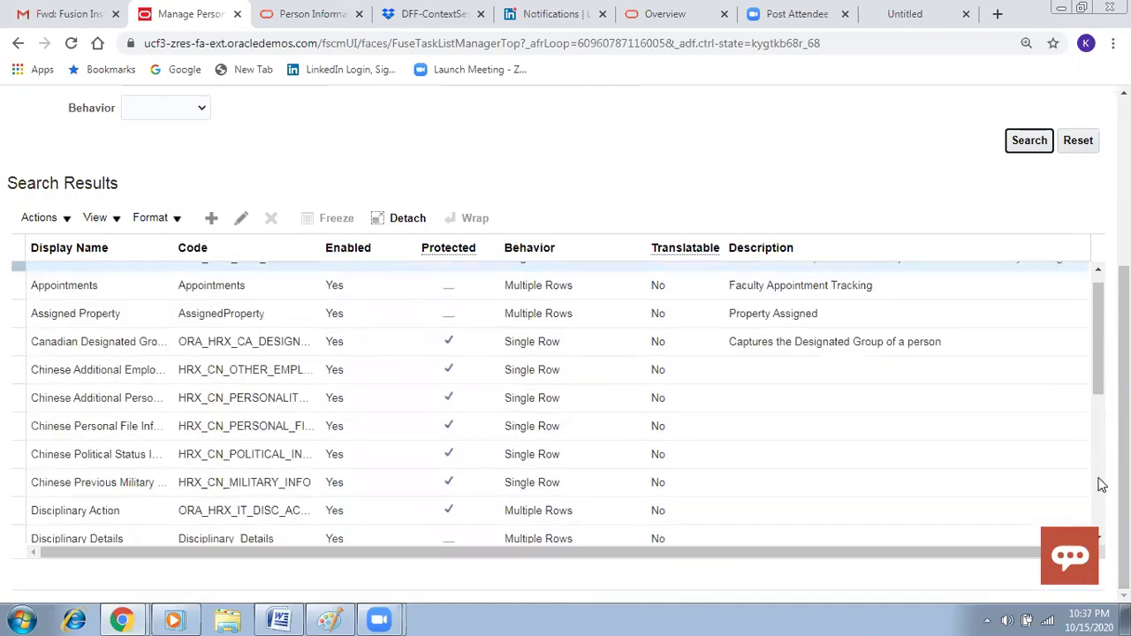
pyautogui.scroll(1, 1101, 436)
# Step: Create a new context with the display name KK Library Details, letting the code and API name fill in from it
pyautogui.click(211, 218)
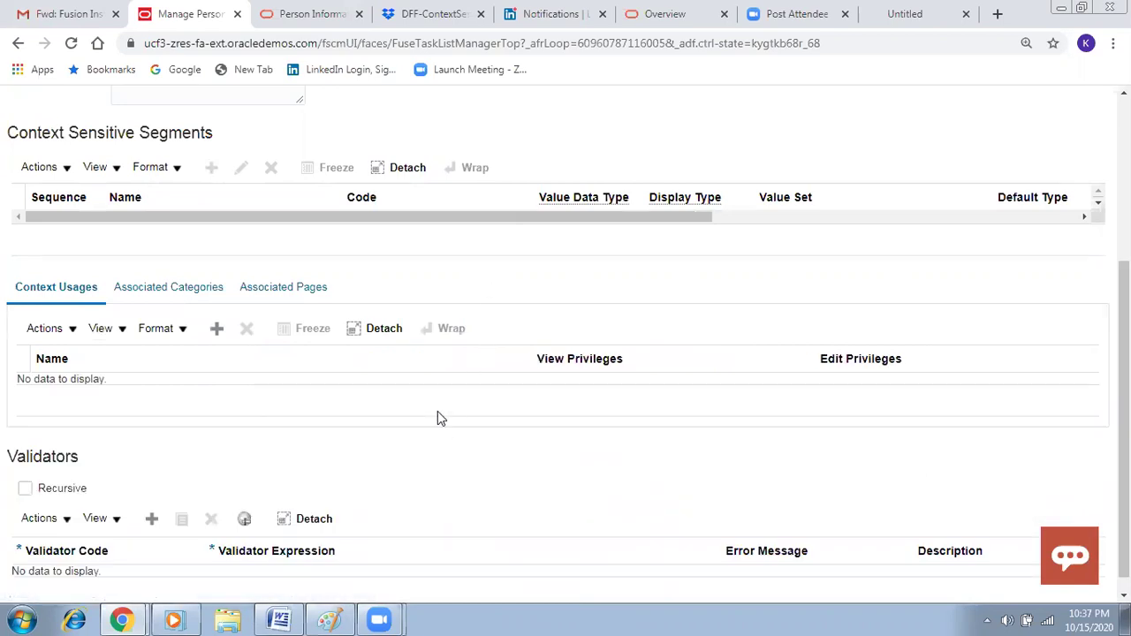
pyautogui.scroll(3, 439, 418)
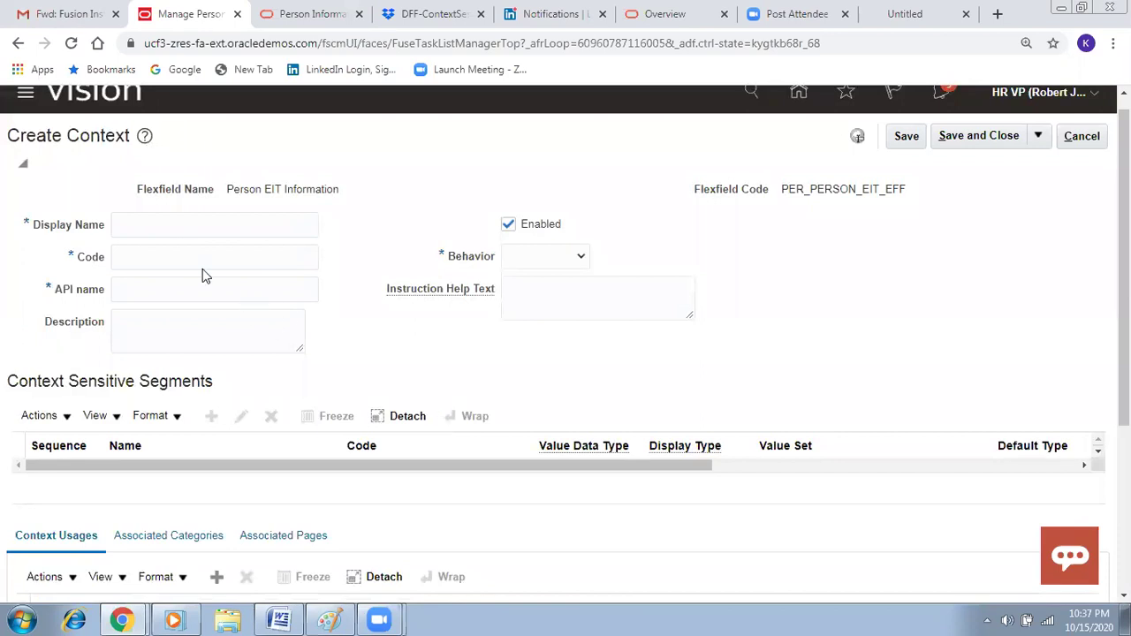
pyautogui.click(176, 229)
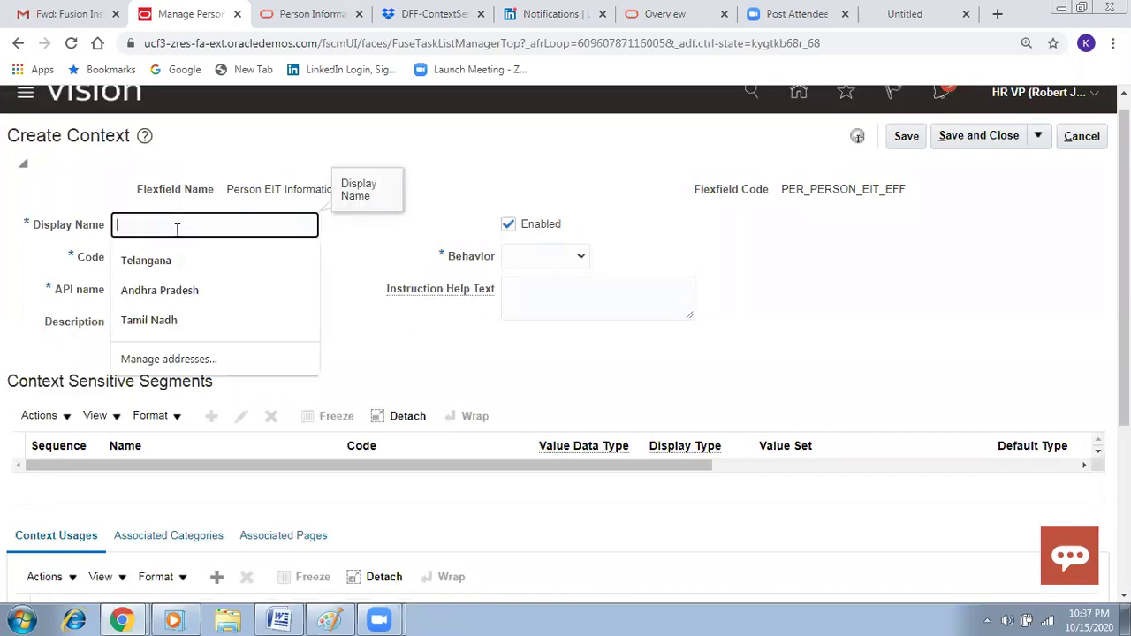
pyautogui.write('KK Li')
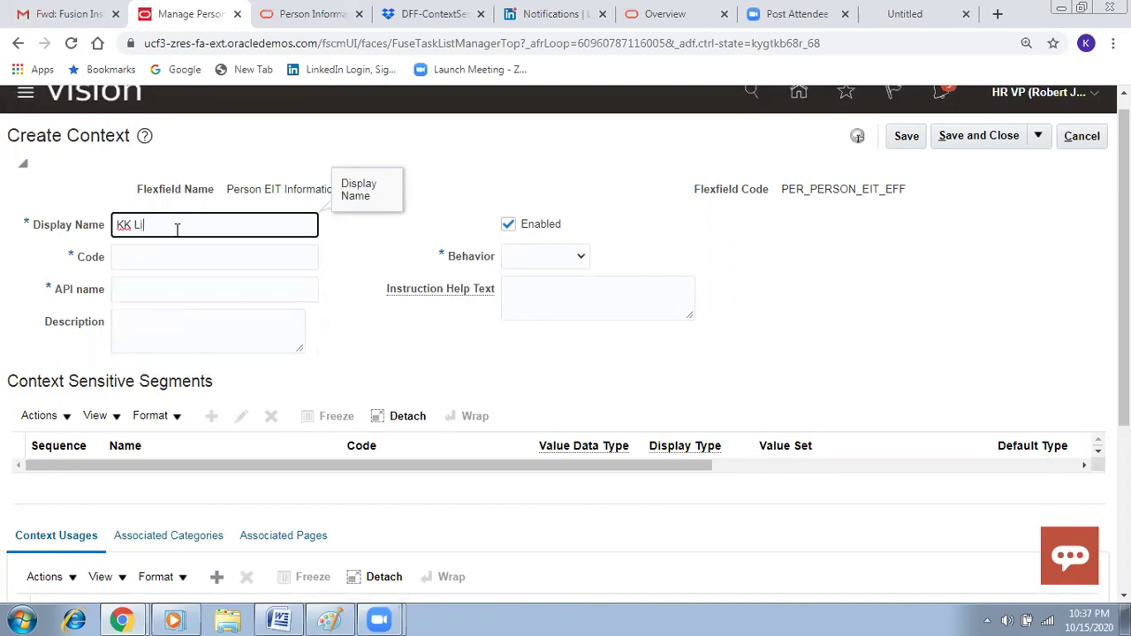
pyautogui.write('brary Details')
pyautogui.click(845, 329)
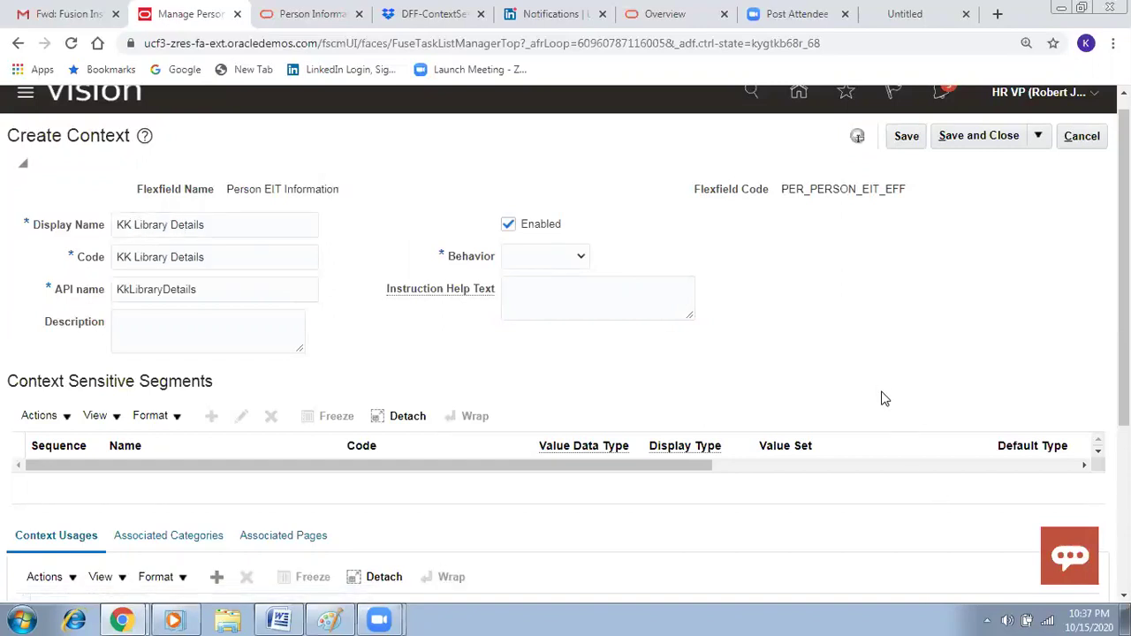
# Step: Set the new context's behavior to Multiple Rows
pyautogui.scroll(-1, 881, 397)
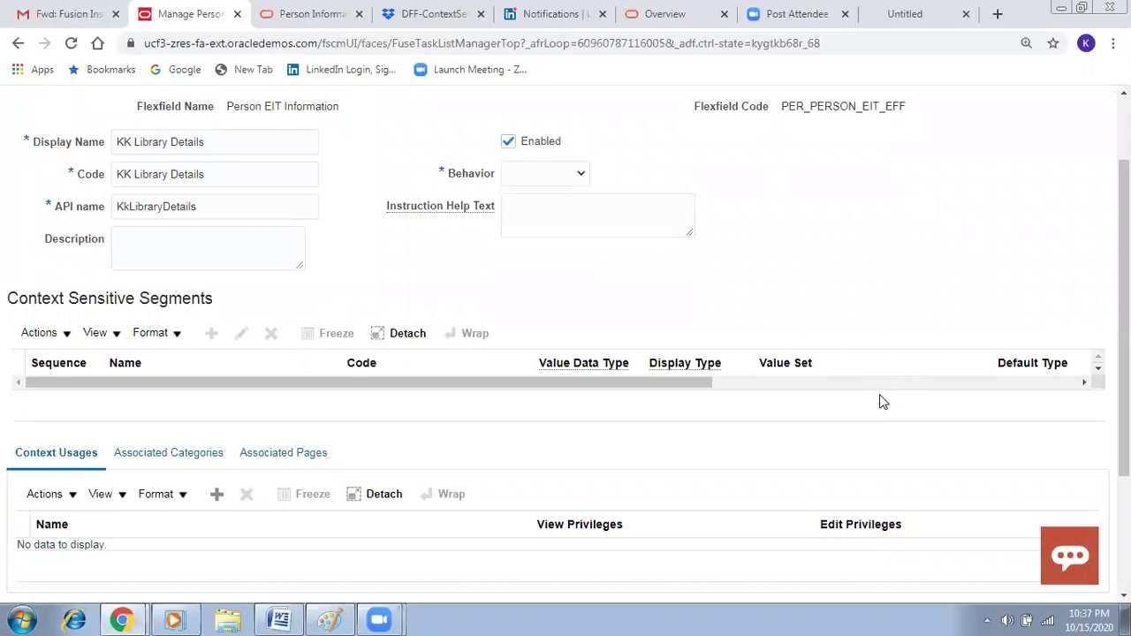
pyautogui.click(562, 175)
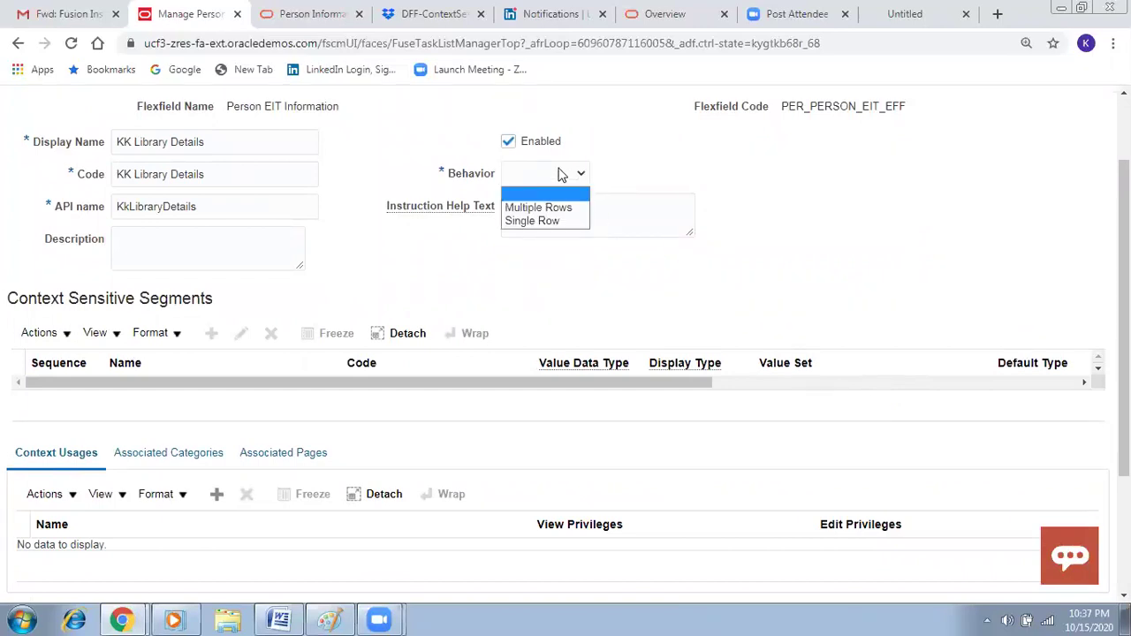
pyautogui.click(565, 206)
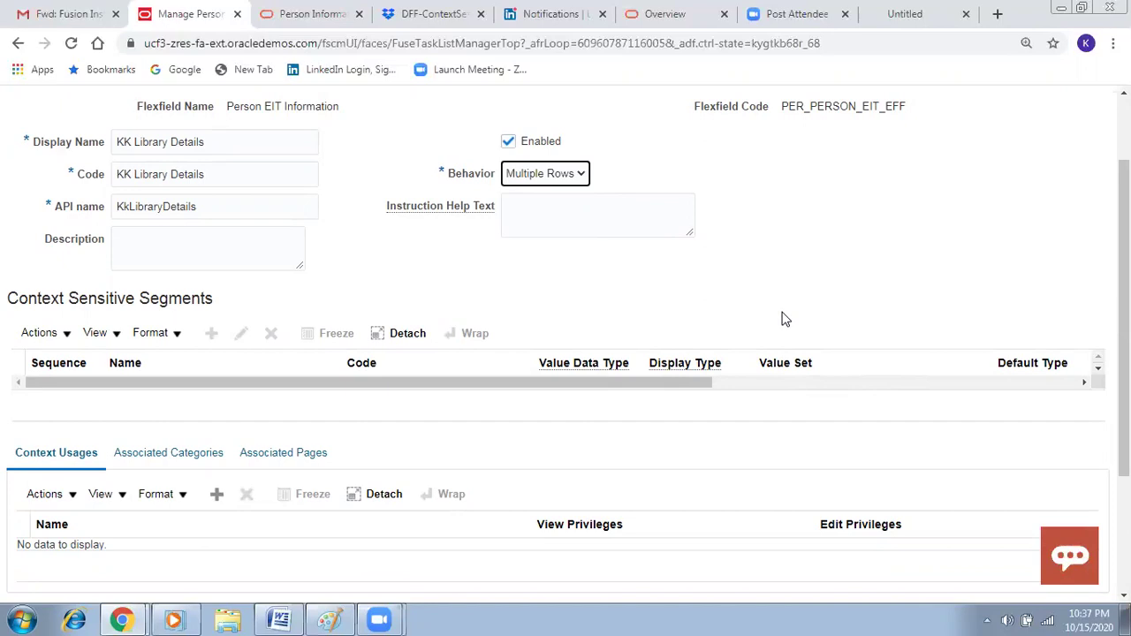
# Step: Try to save the KK Library Details context without any context usage and dismiss the message
pyautogui.scroll(2, 786, 318)
pyautogui.click(904, 154)
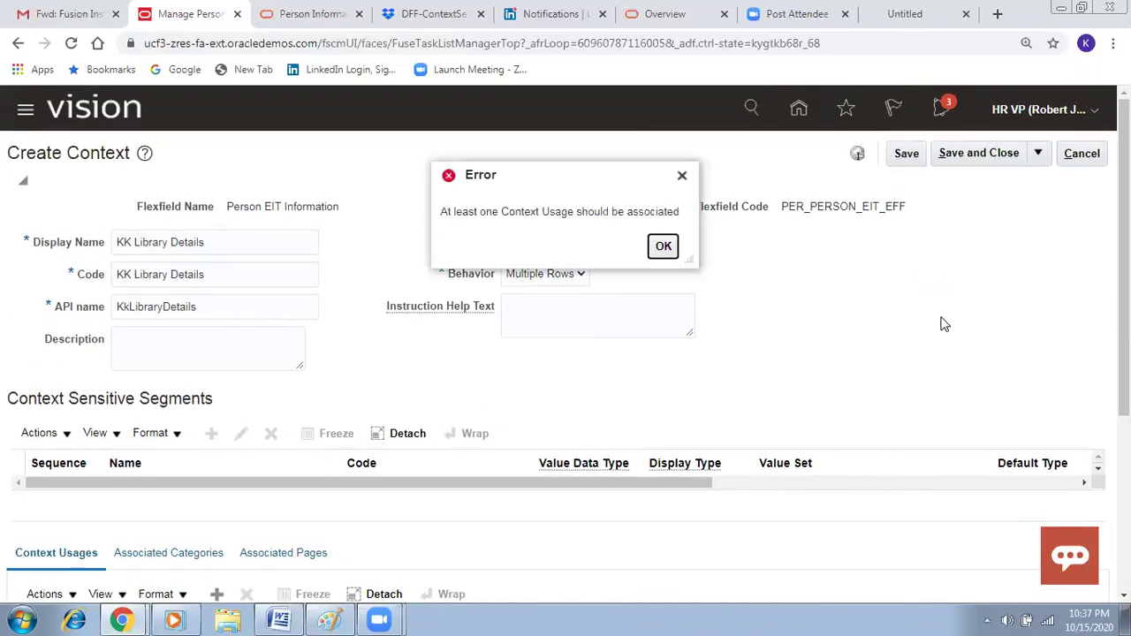
pyautogui.click(663, 247)
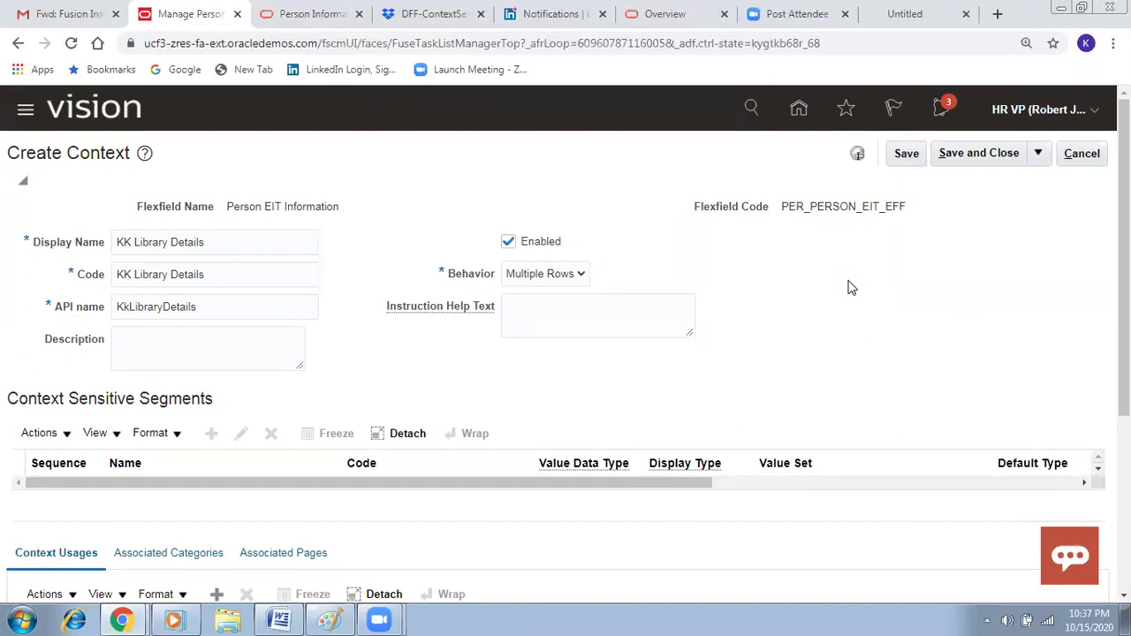
# Step: Add a context usage to the KK Library Details context and choose Usage Code for Person as its name
pyautogui.scroll(-2, 836, 363)
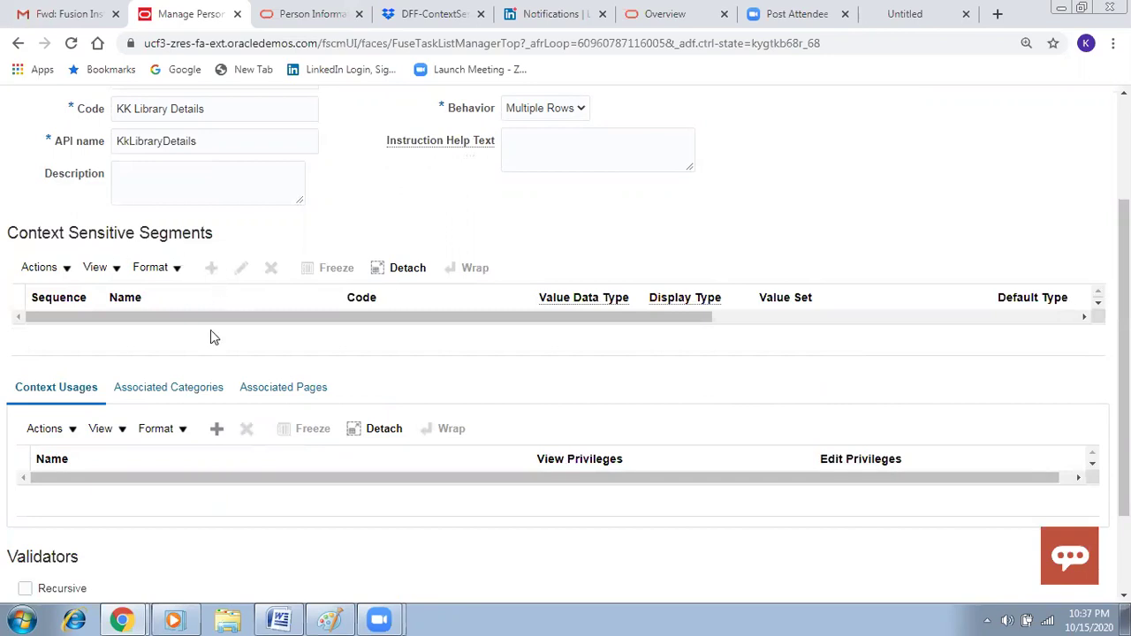
pyautogui.click(218, 428)
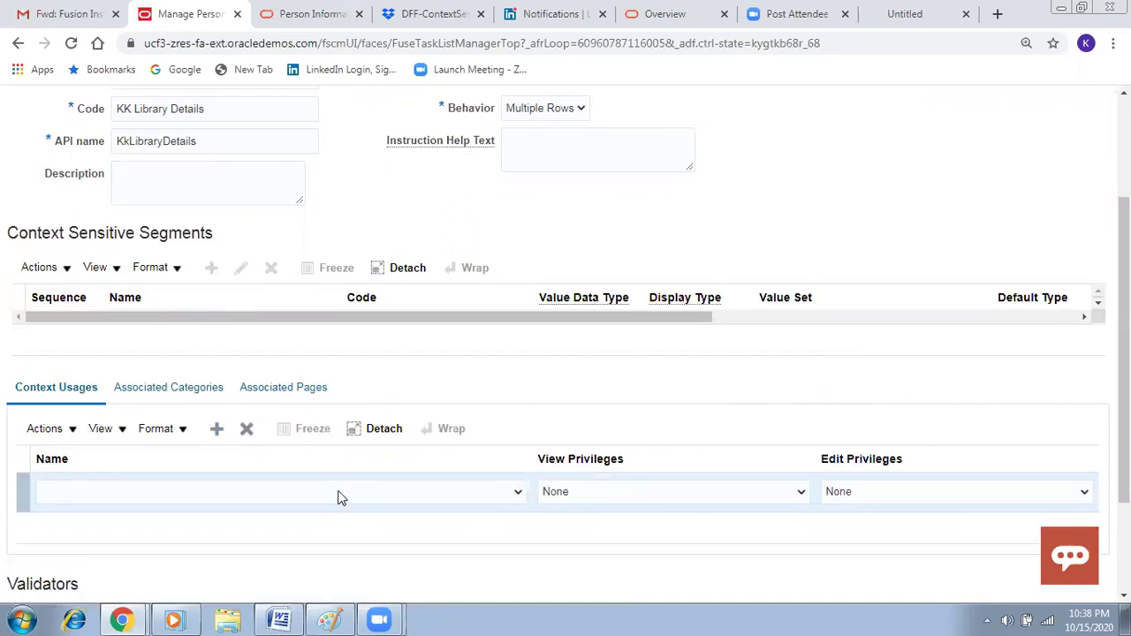
pyautogui.click(129, 492)
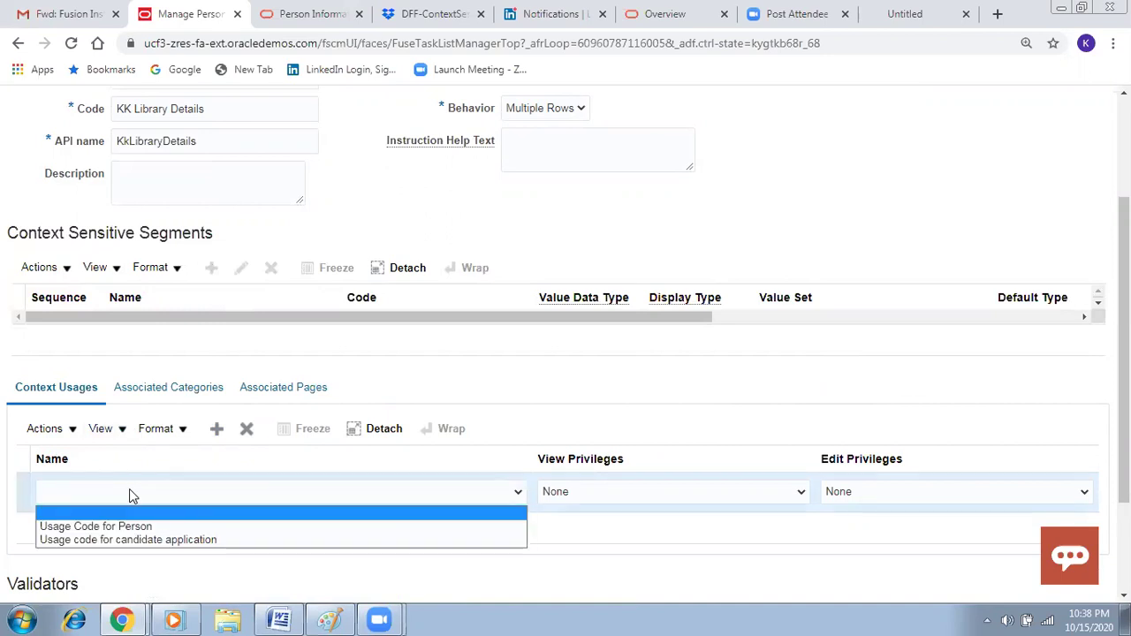
pyautogui.click(131, 523)
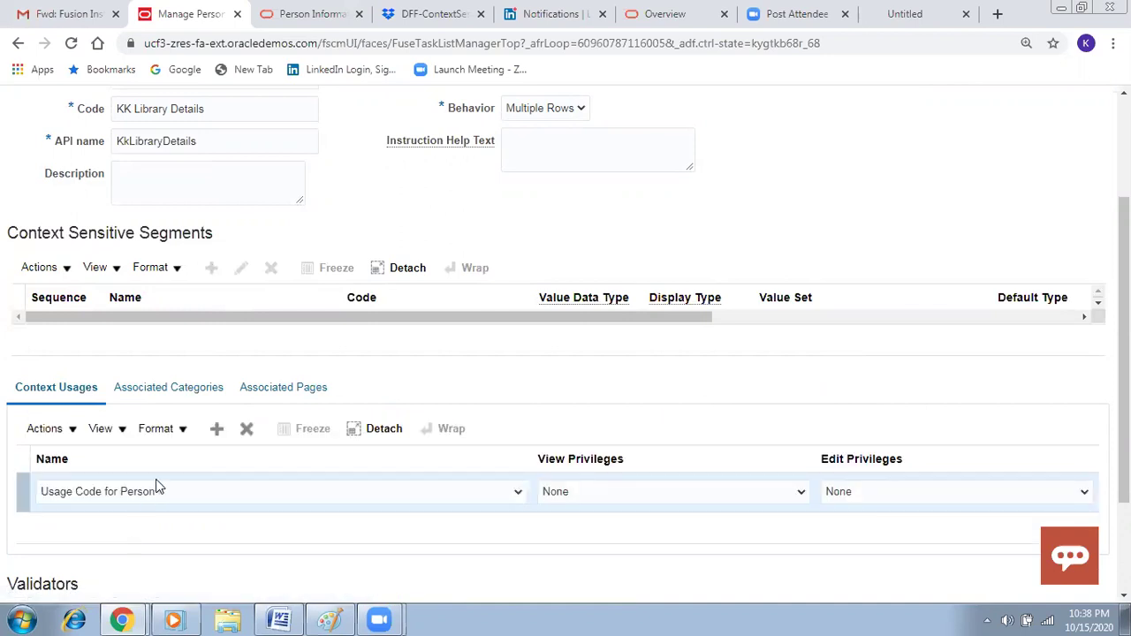
# Step: Set both the view and edit privileges of the Usage Code for Person row to Manage Person and save the context
pyautogui.click(782, 498)
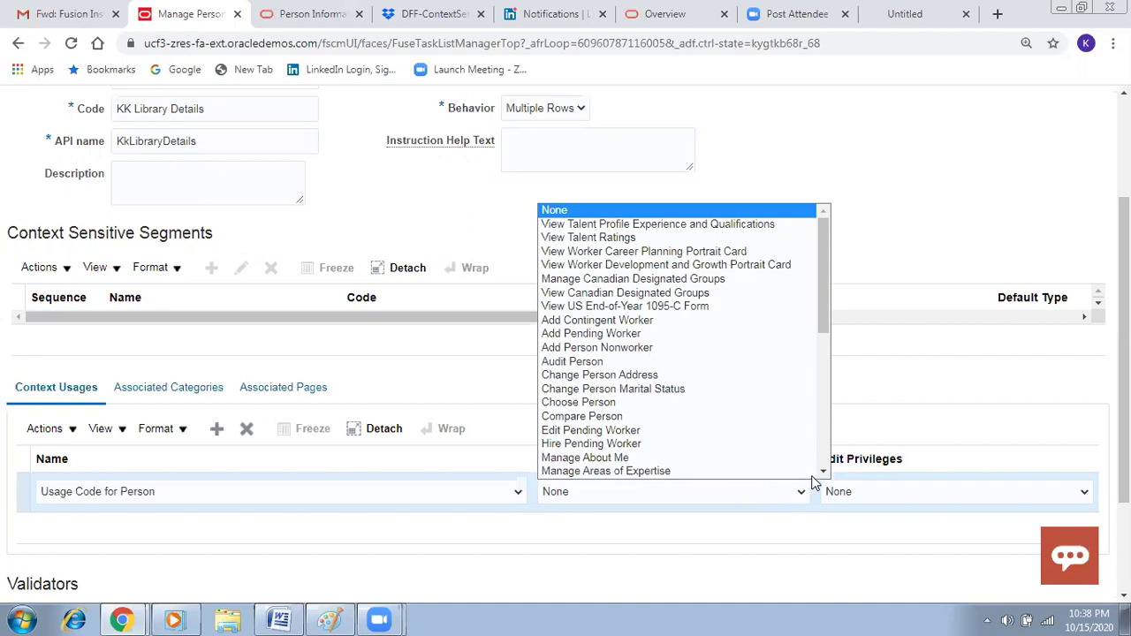
pyautogui.click(822, 473)
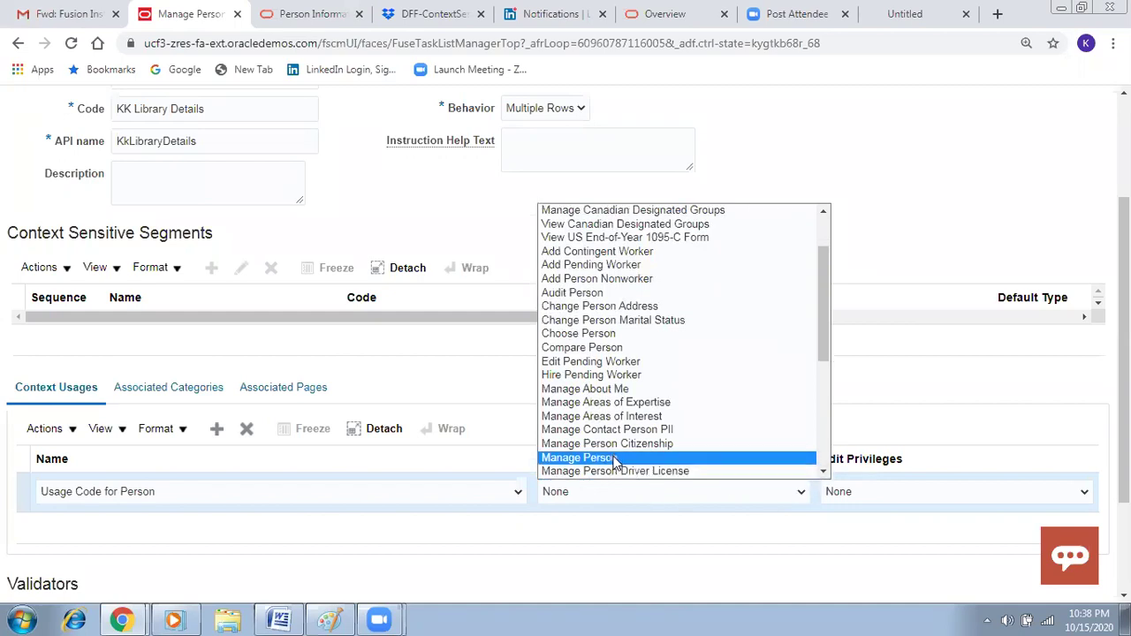
pyautogui.click(616, 459)
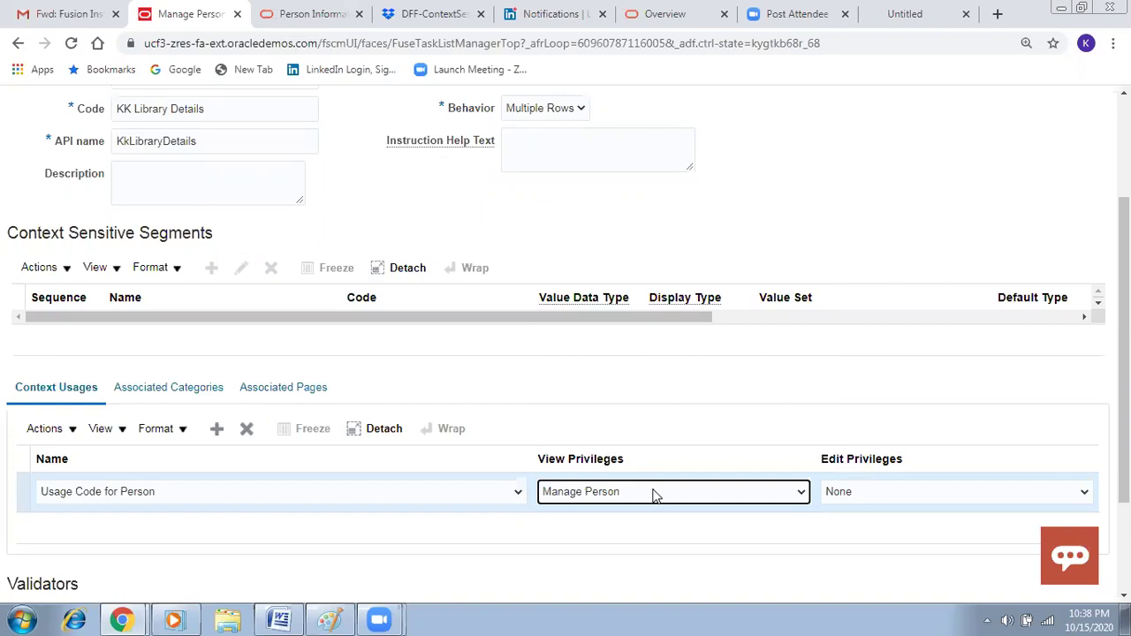
pyautogui.click(972, 496)
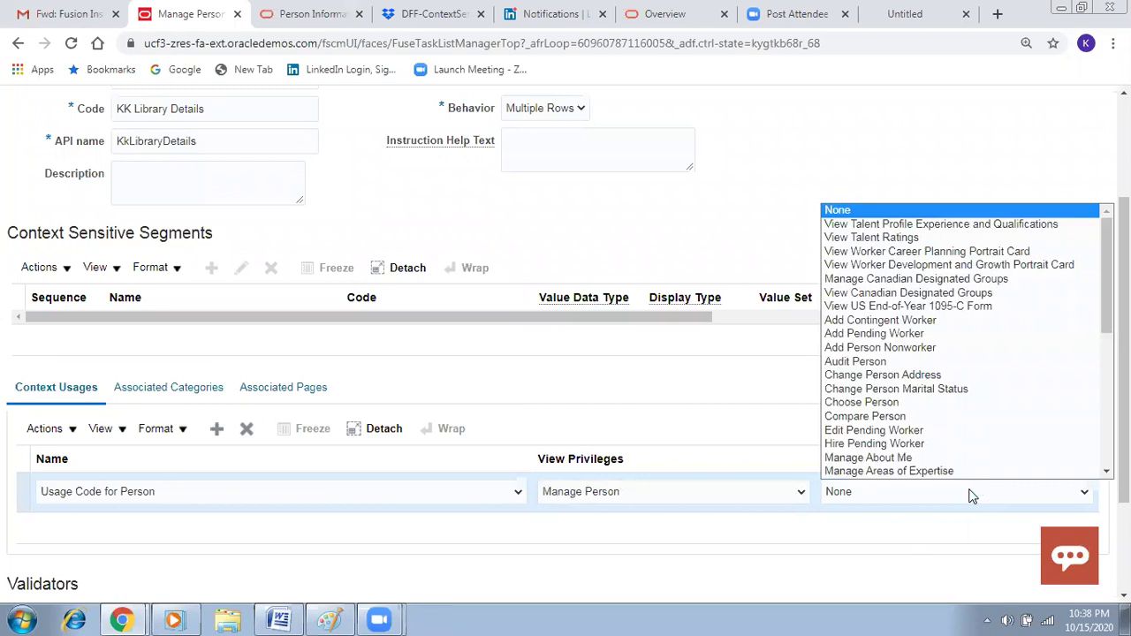
pyautogui.scroll(-2, 1080, 477)
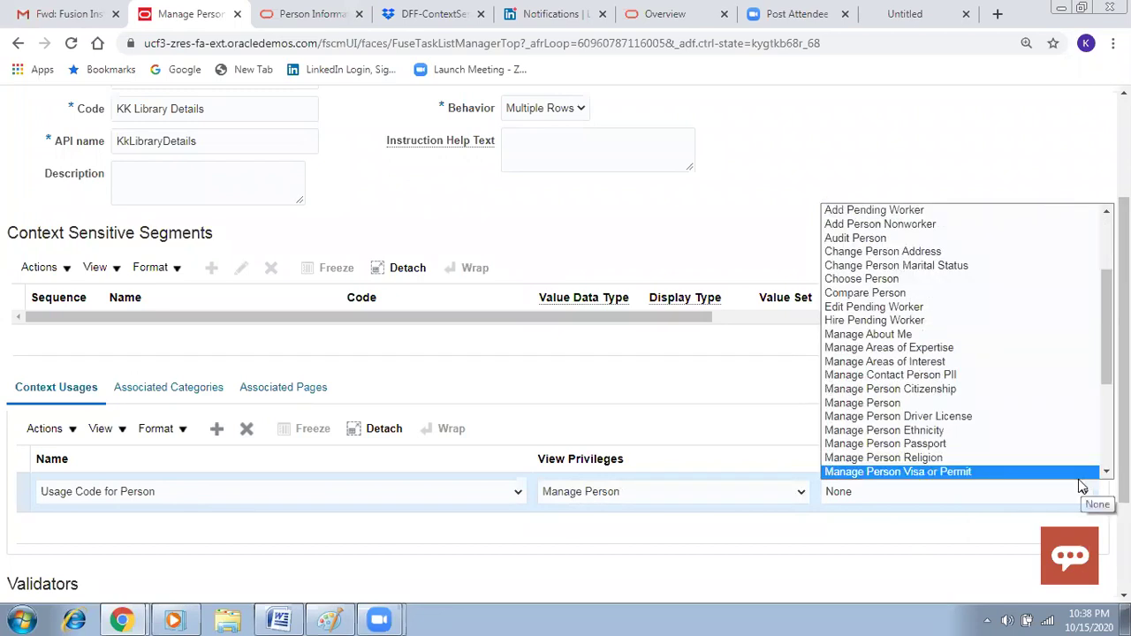
pyautogui.scroll(-1, 1080, 484)
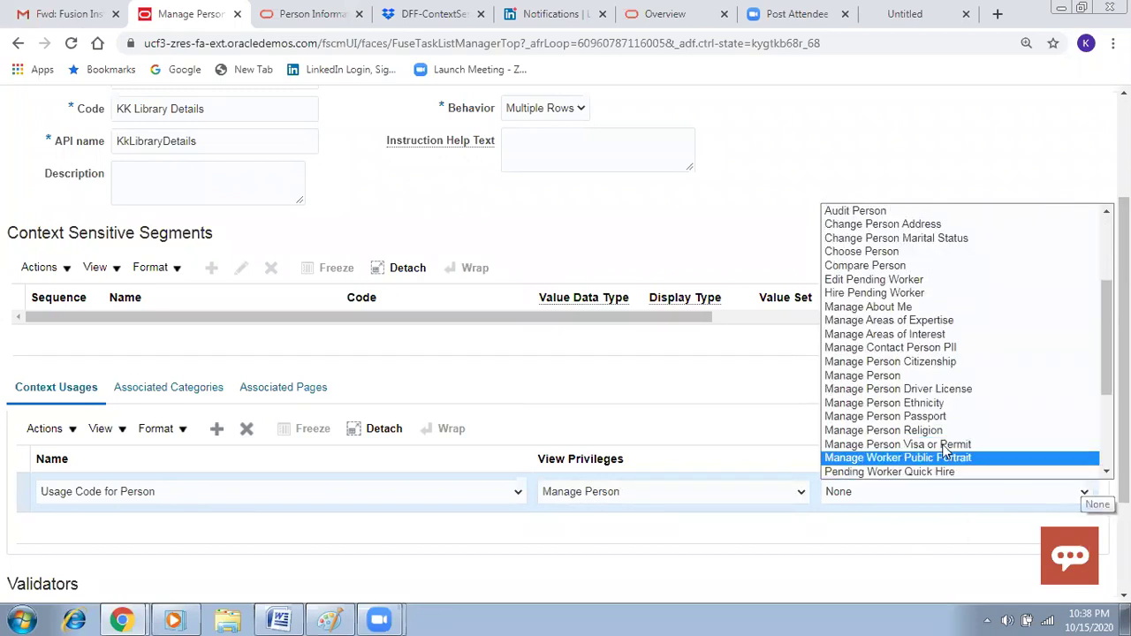
pyautogui.click(883, 377)
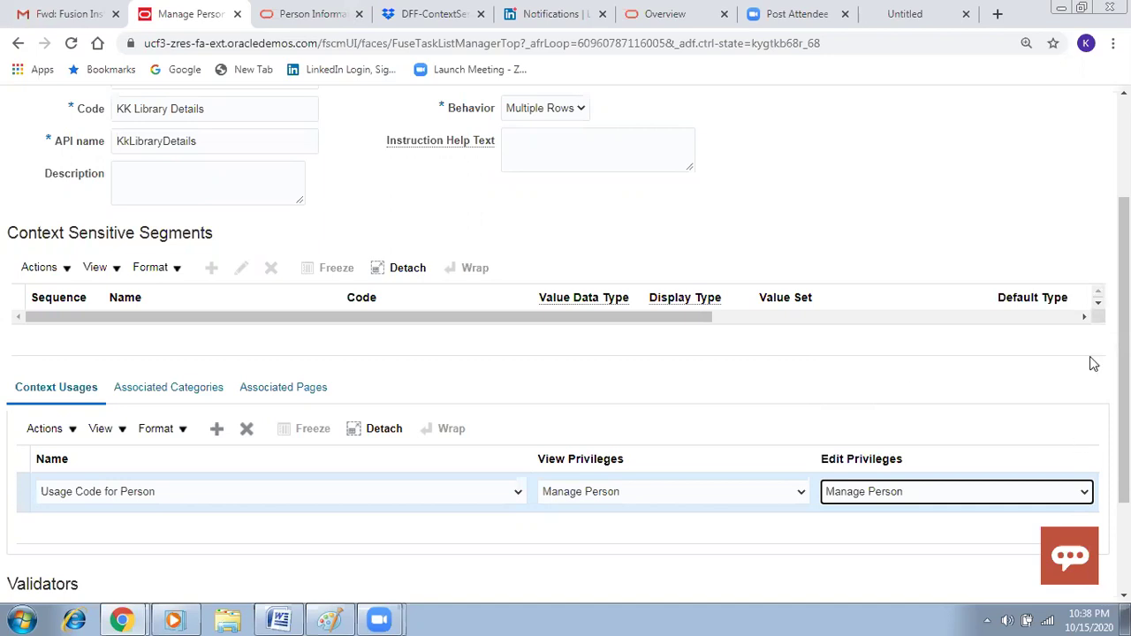
pyautogui.scroll(3, 1096, 349)
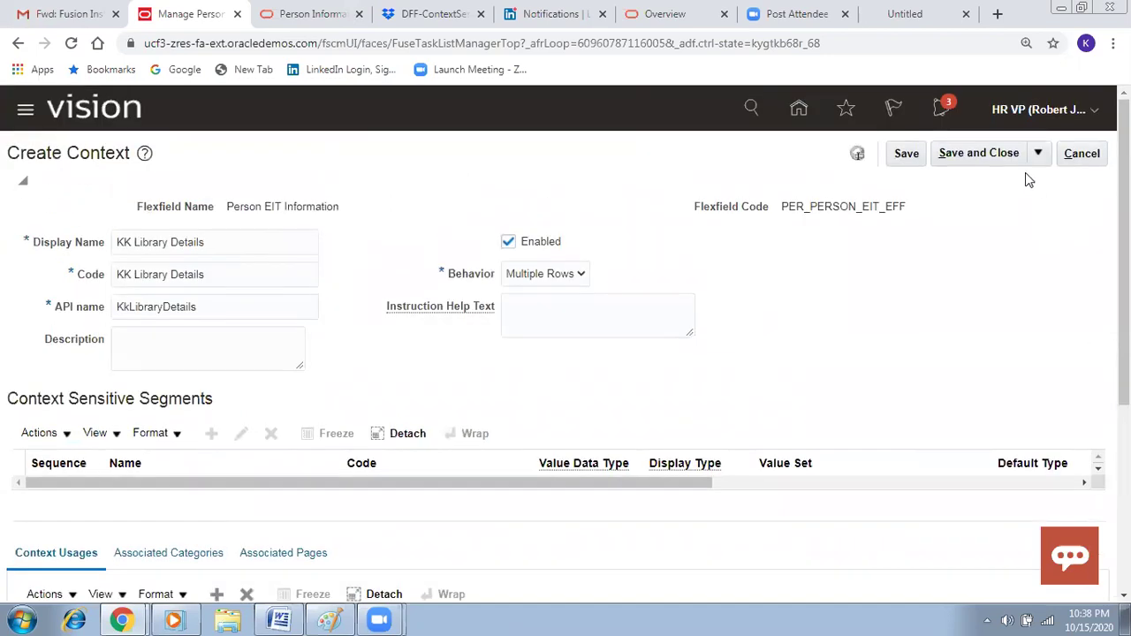
pyautogui.click(906, 154)
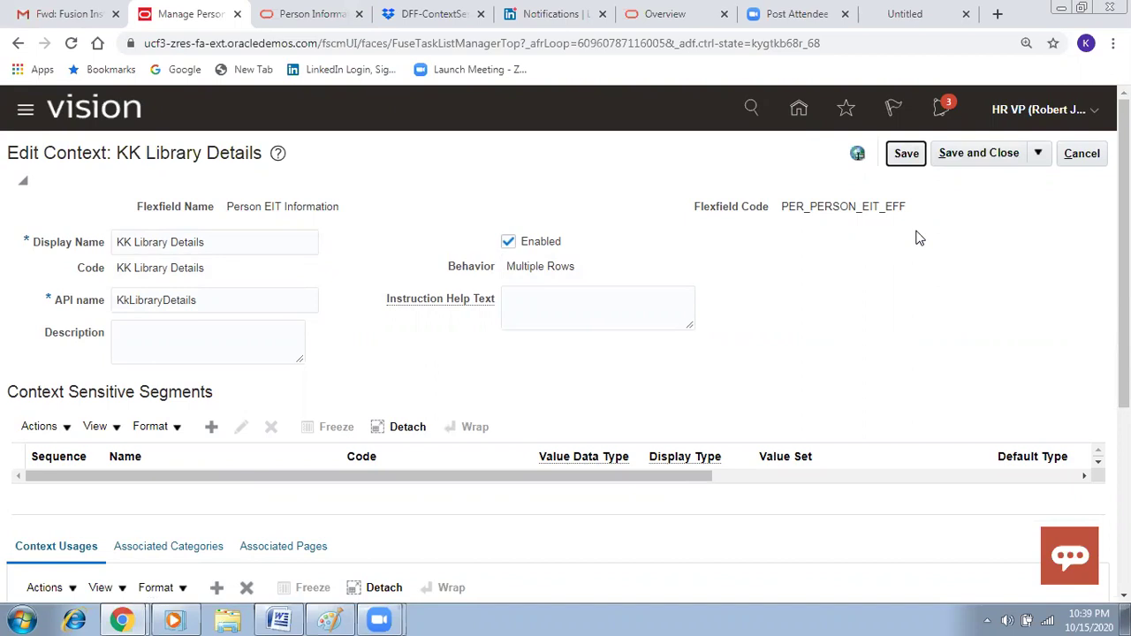
# Step: Save and close the KK Library Details context and search the flexfield's contexts by the display name "kk"
pyautogui.click(972, 159)
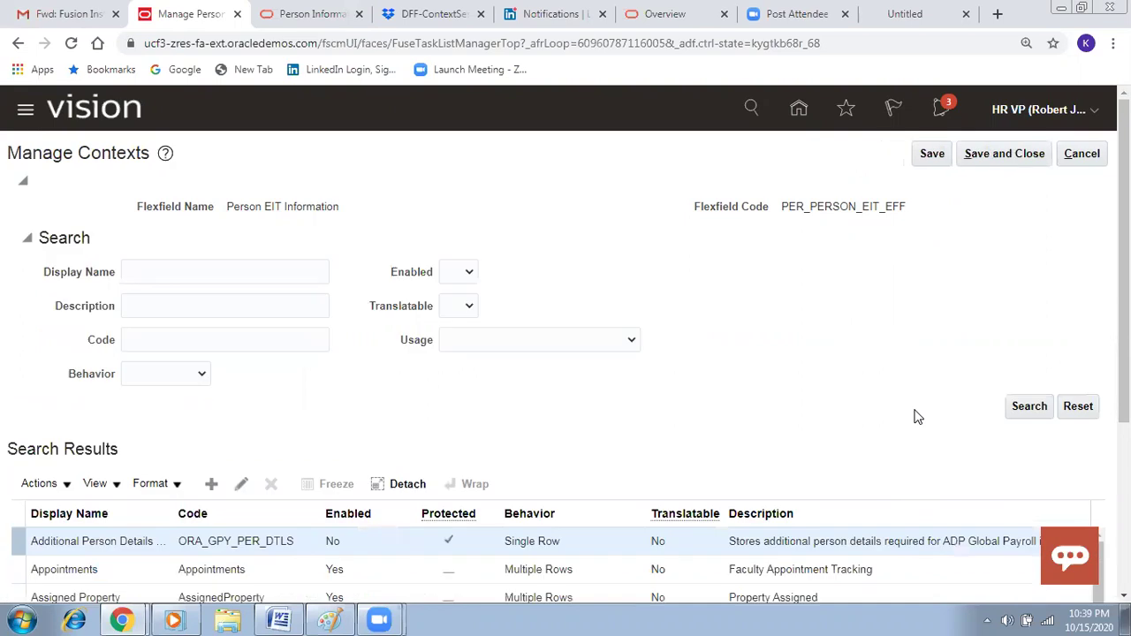
pyautogui.scroll(-3, 917, 416)
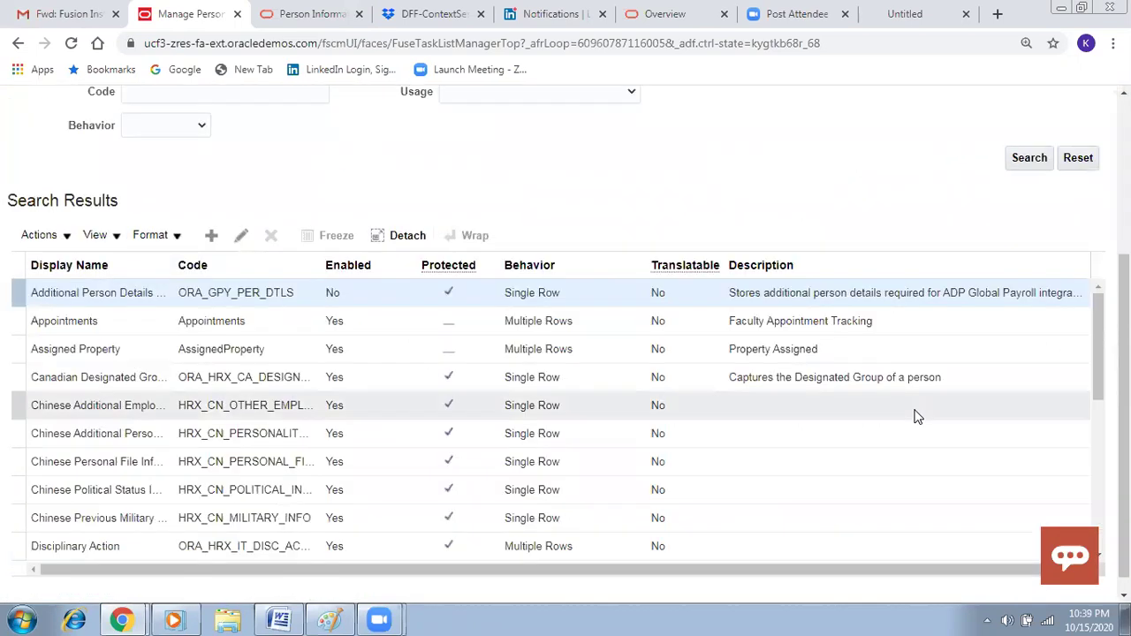
pyautogui.scroll(1, 917, 416)
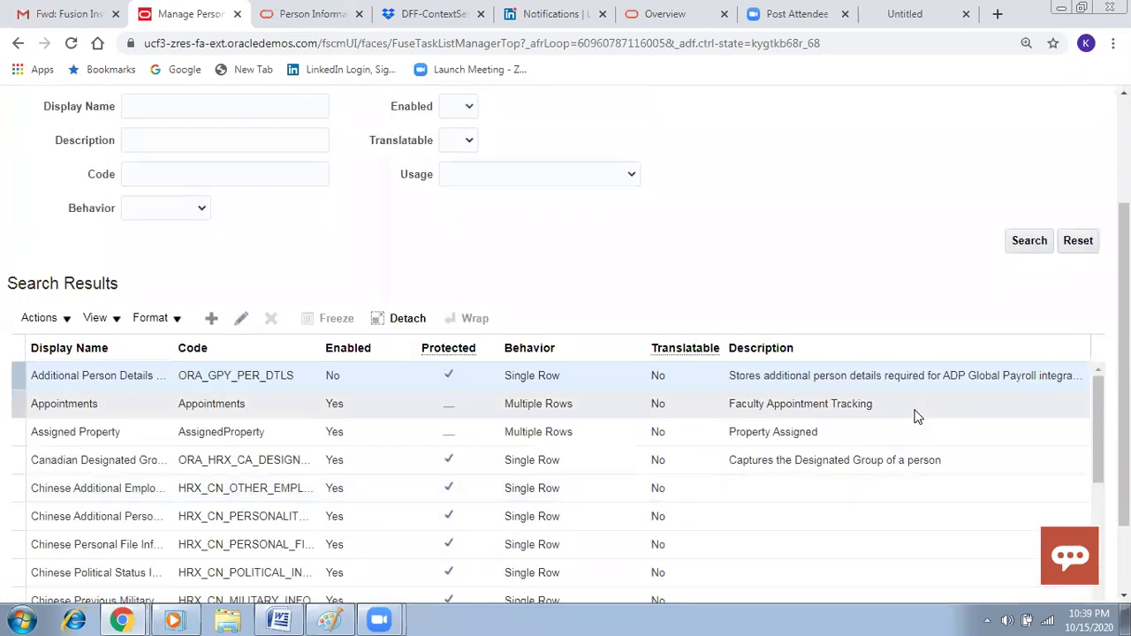
pyautogui.scroll(2, 917, 416)
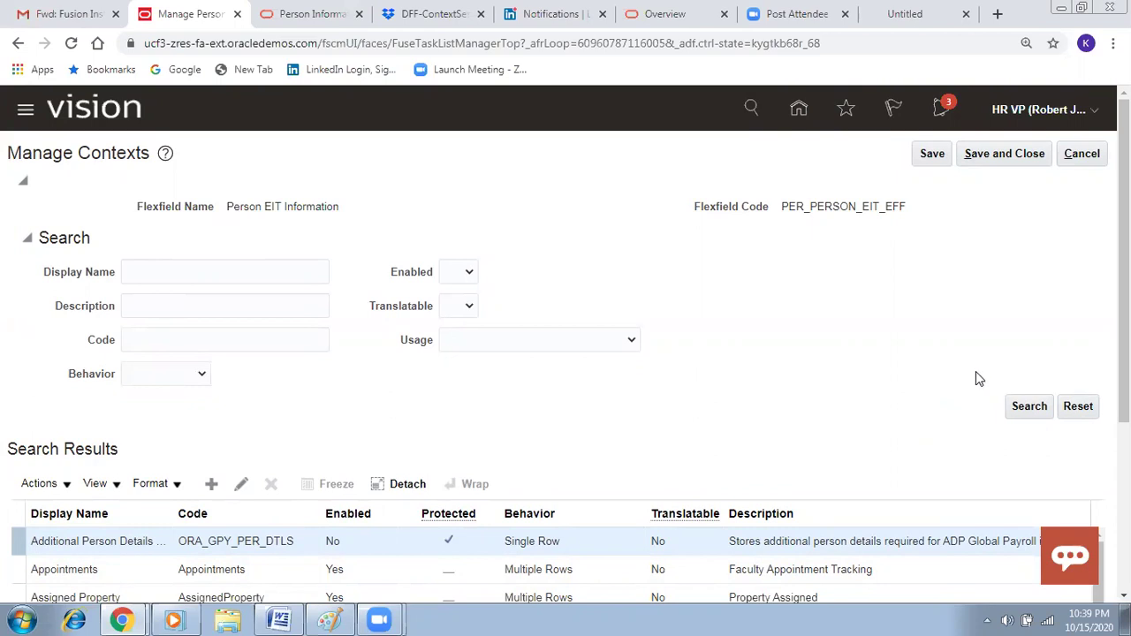
pyautogui.click(226, 268)
pyautogui.write('kk')
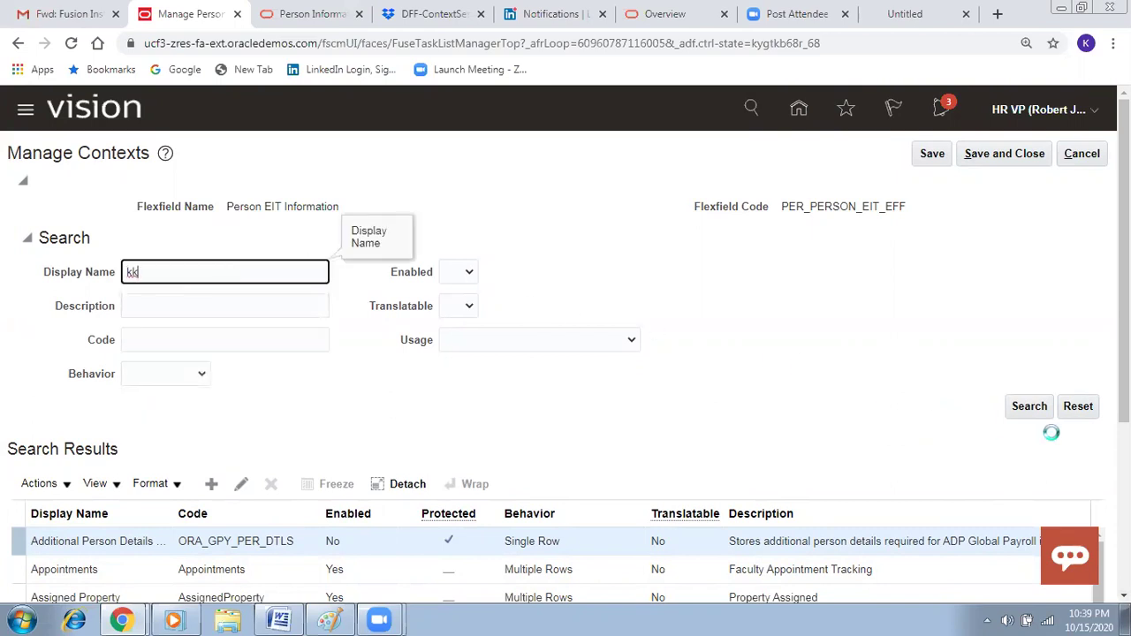
pyautogui.click(1024, 411)
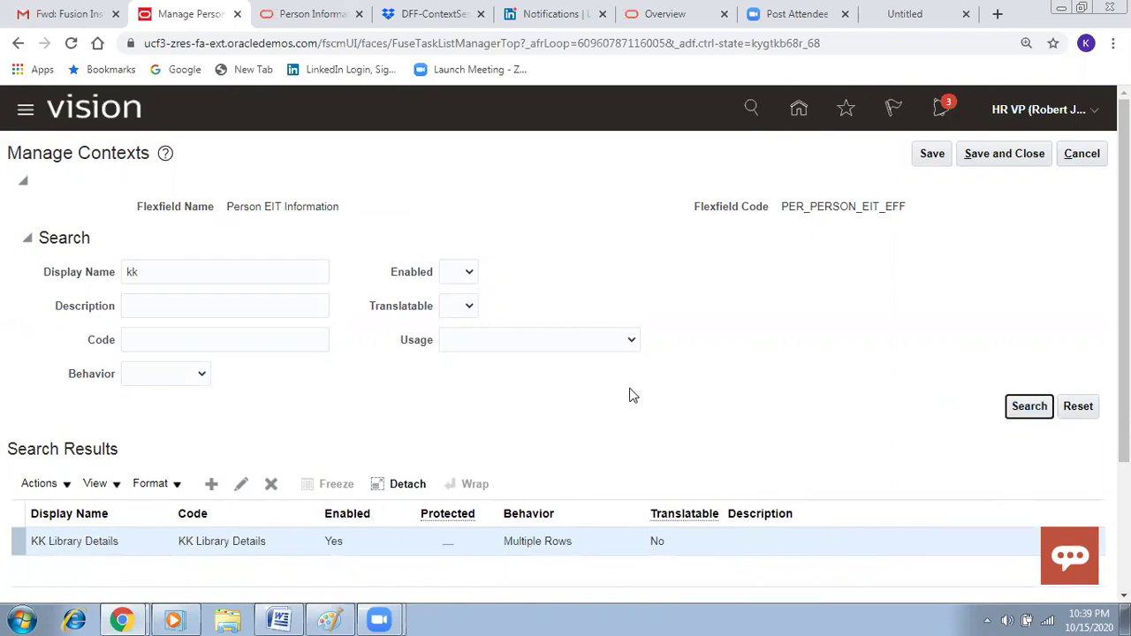
# Step: Open the KK Library Details context from the search results for editing
pyautogui.scroll(-2, 162, 421)
pyautogui.click(104, 457)
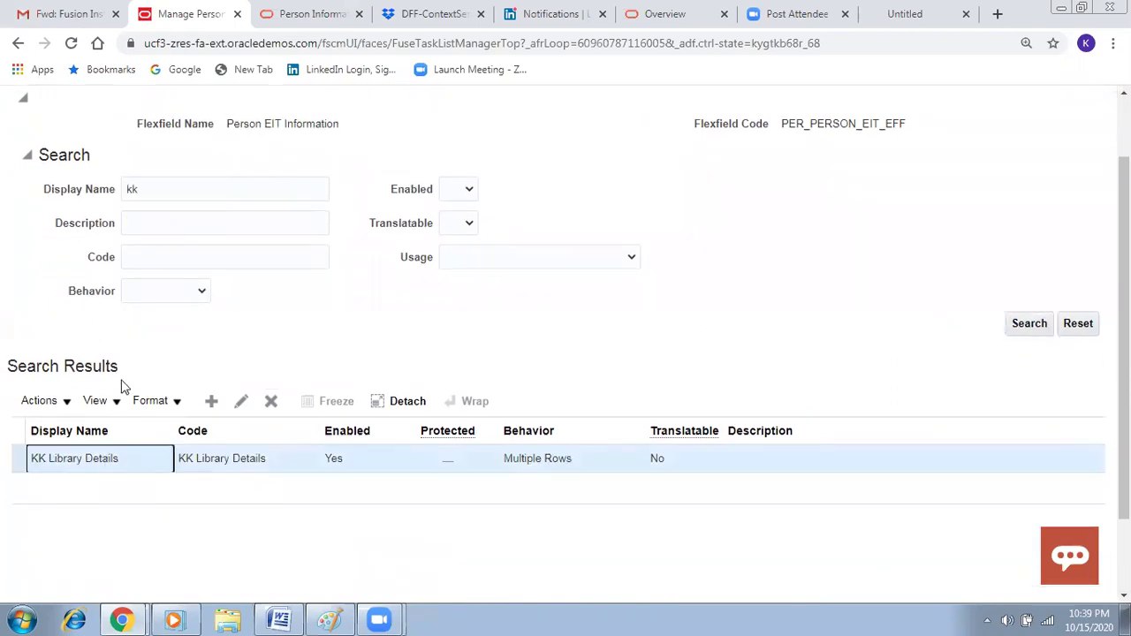
pyautogui.click(241, 402)
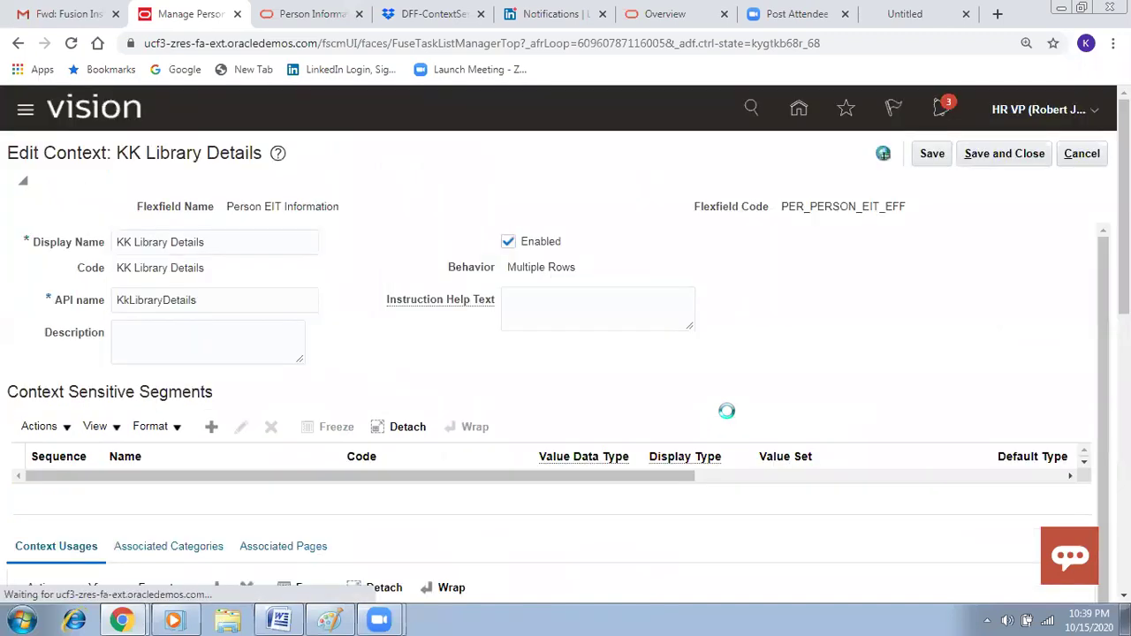
pyautogui.scroll(-3, 727, 416)
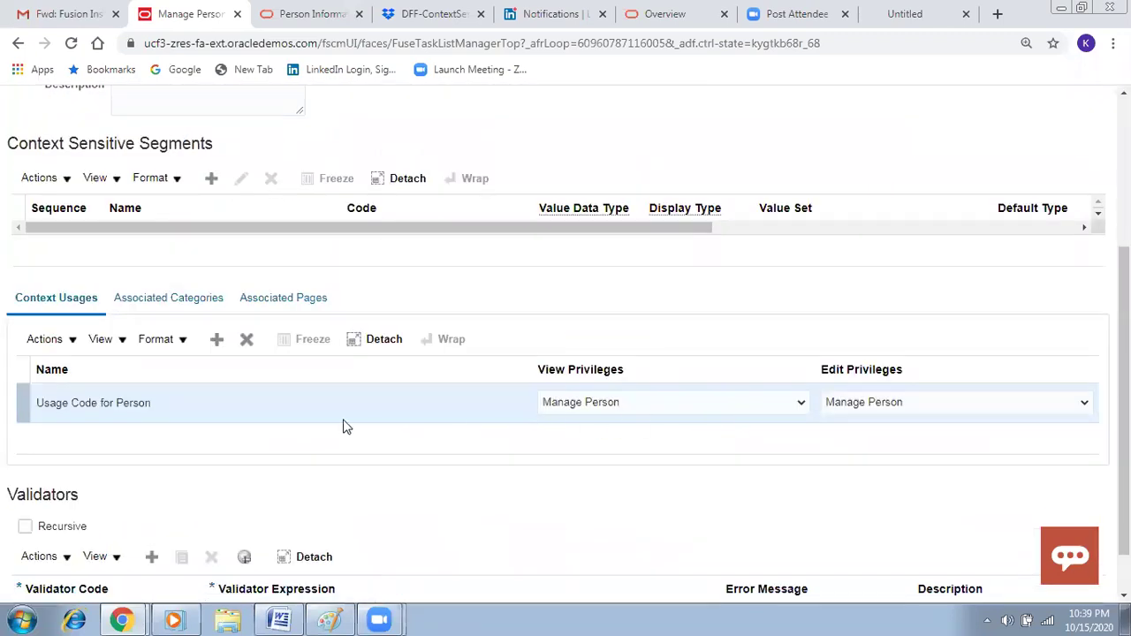
pyautogui.scroll(2, 189, 397)
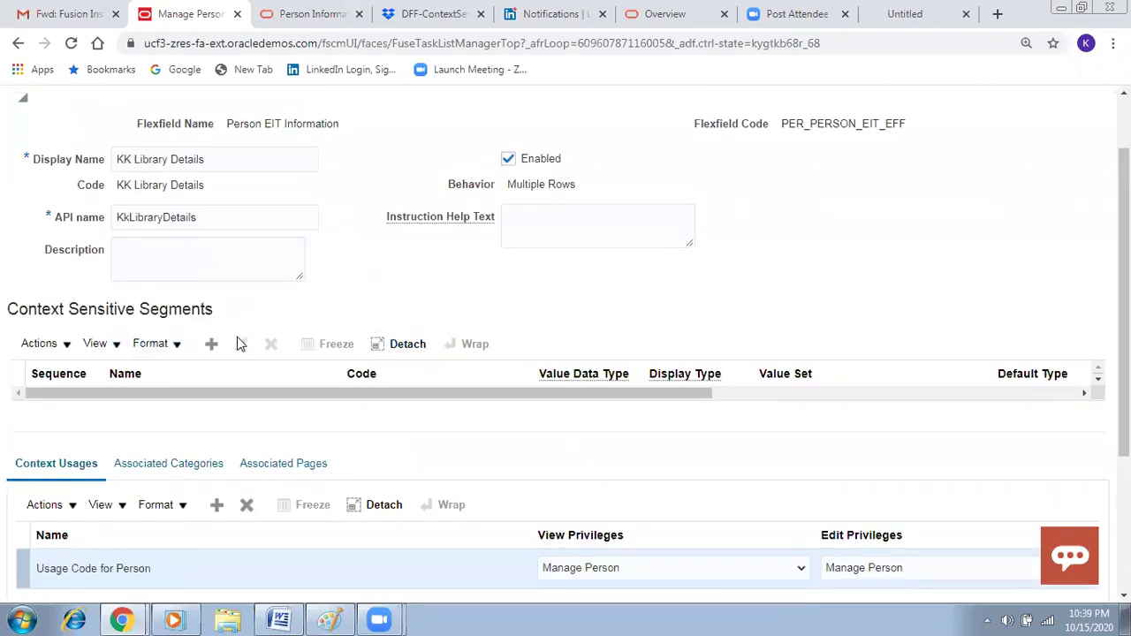
# Step: Create a context sensitive segment in the KK Library Details context and name it Book Name
pyautogui.click(211, 345)
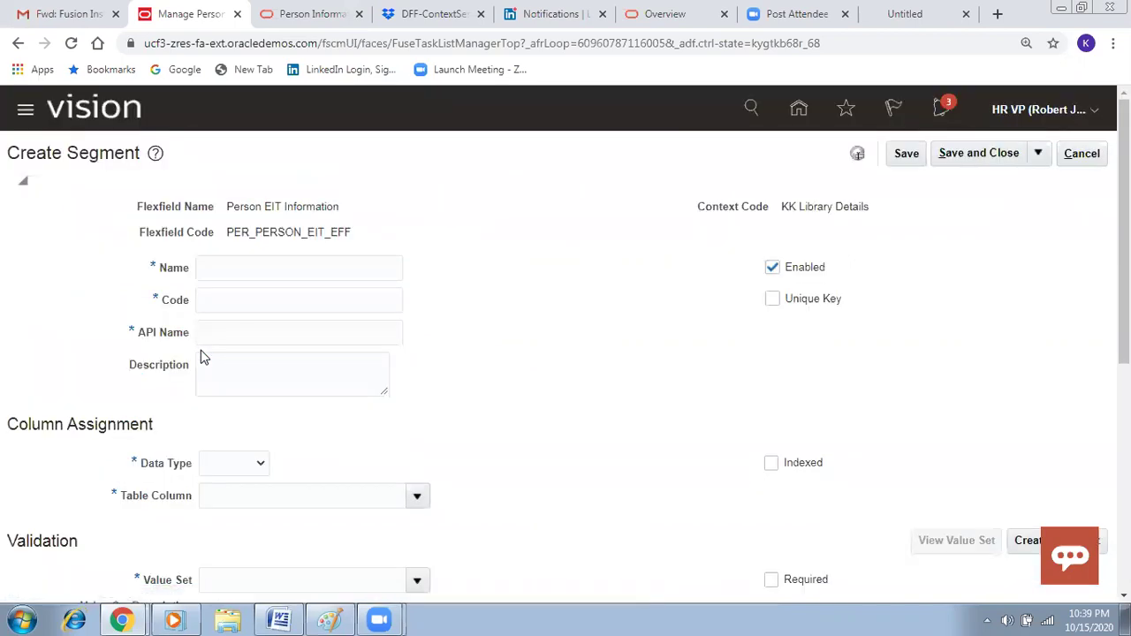
pyautogui.click(239, 271)
pyautogui.write('Boo')
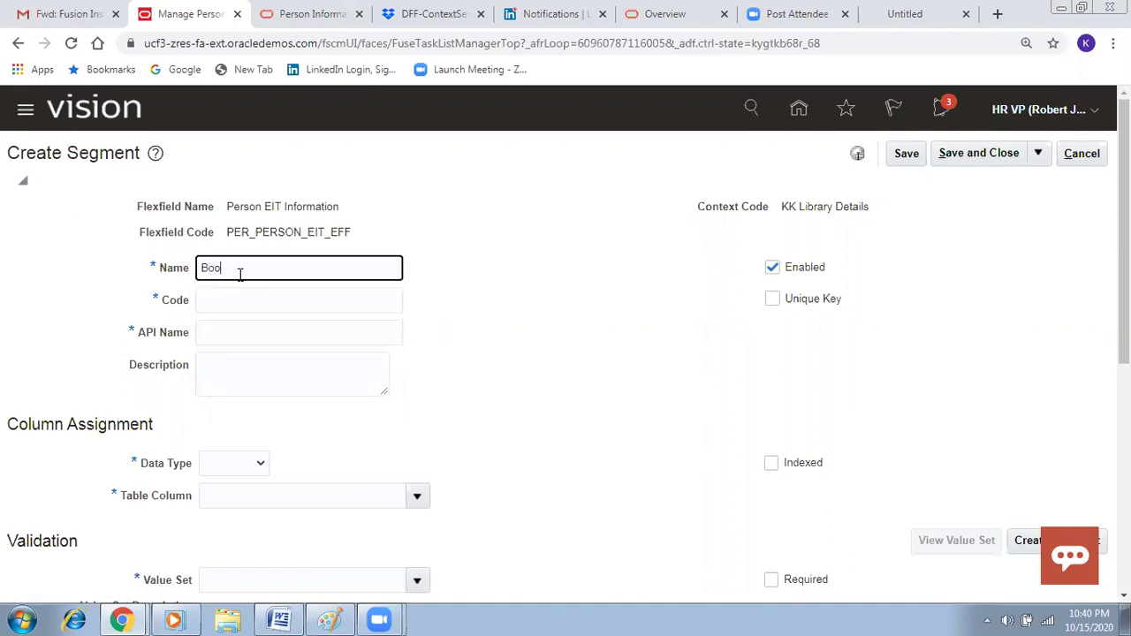
pyautogui.write('k Name')
pyautogui.click(468, 379)
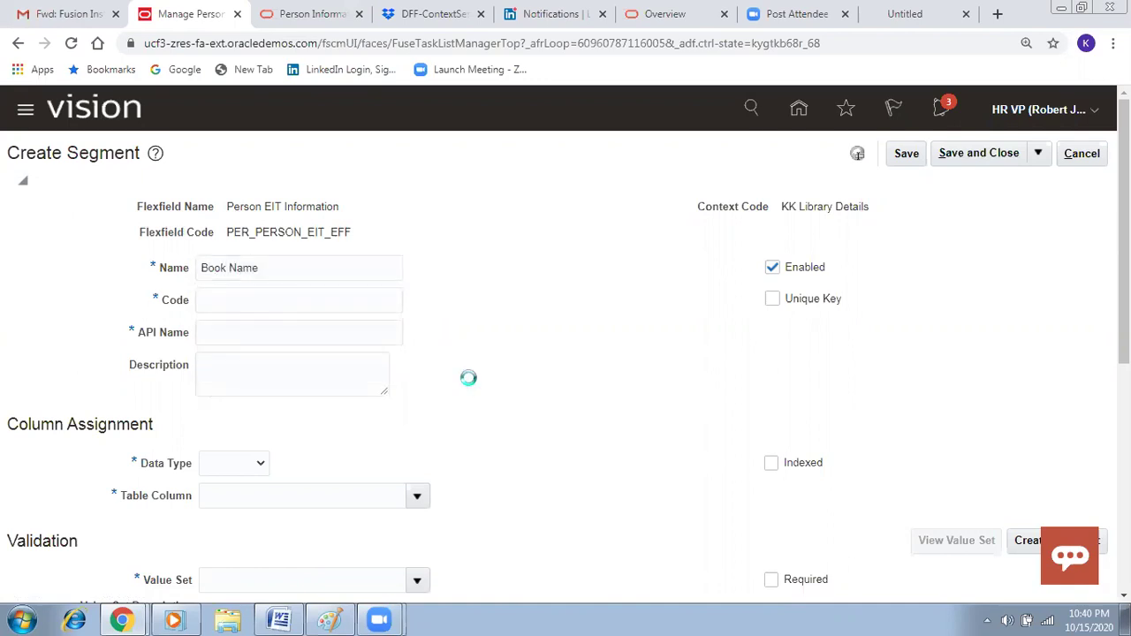
# Step: Set the Book Name segment's data type to Character and its value set to 30 Characters
pyautogui.scroll(-2, 530, 437)
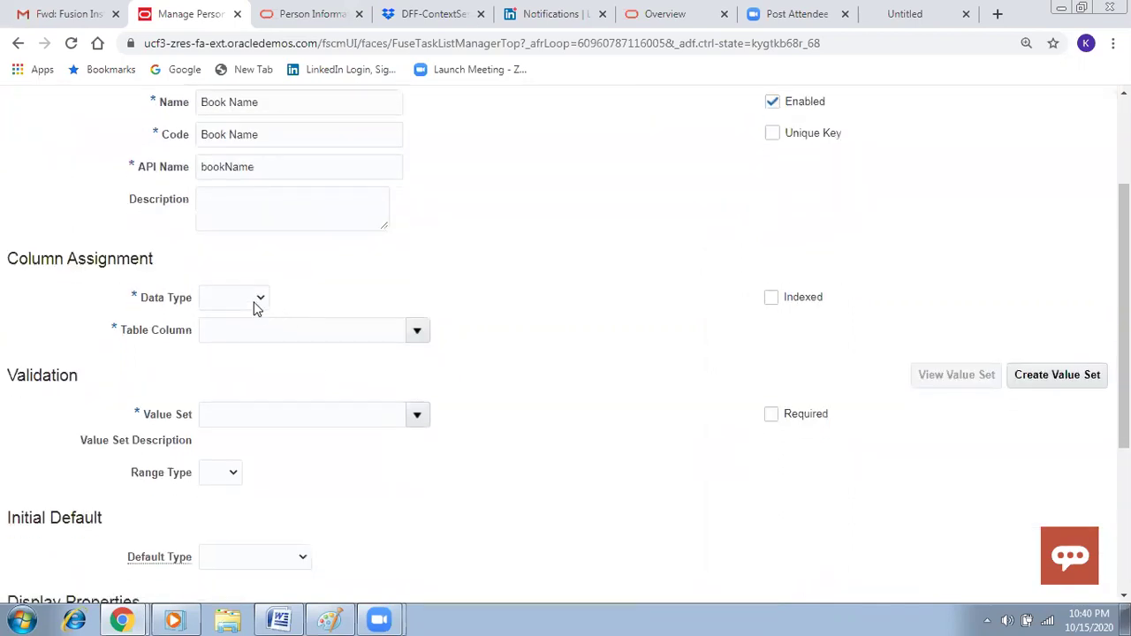
pyautogui.click(255, 306)
pyautogui.click(215, 330)
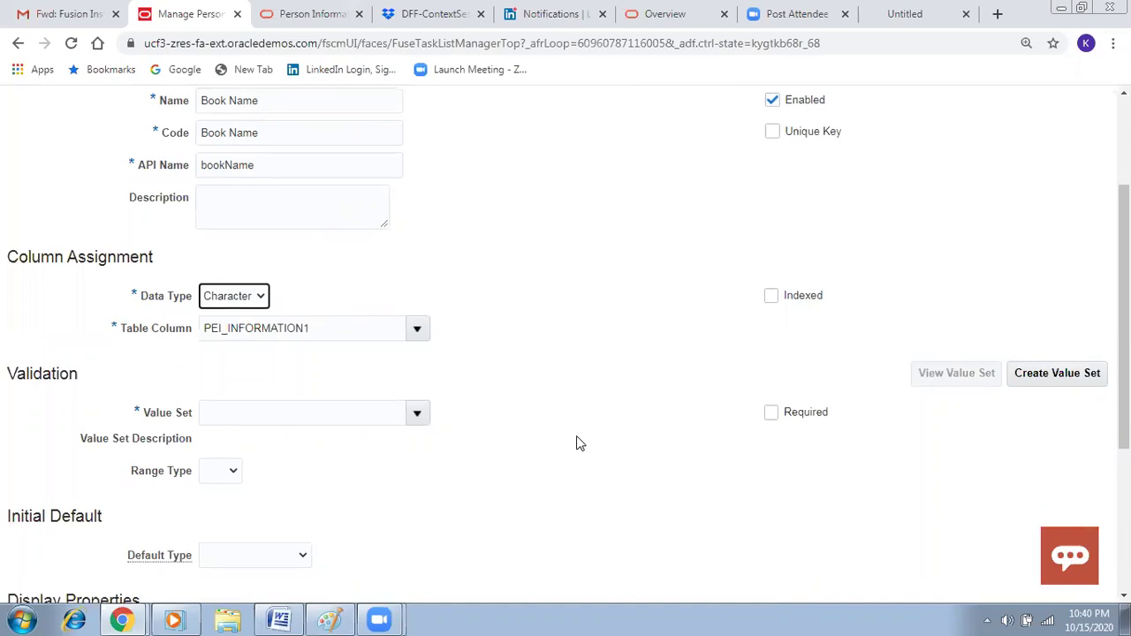
pyautogui.scroll(-1, 576, 443)
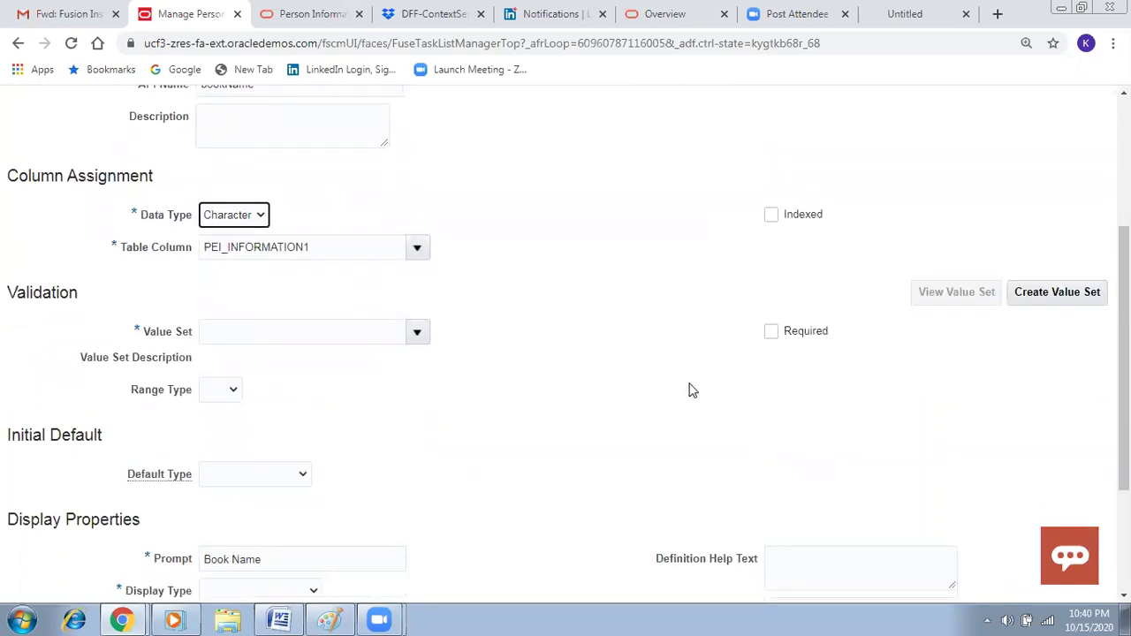
pyautogui.scroll(-2, 689, 389)
pyautogui.scroll(1, 678, 325)
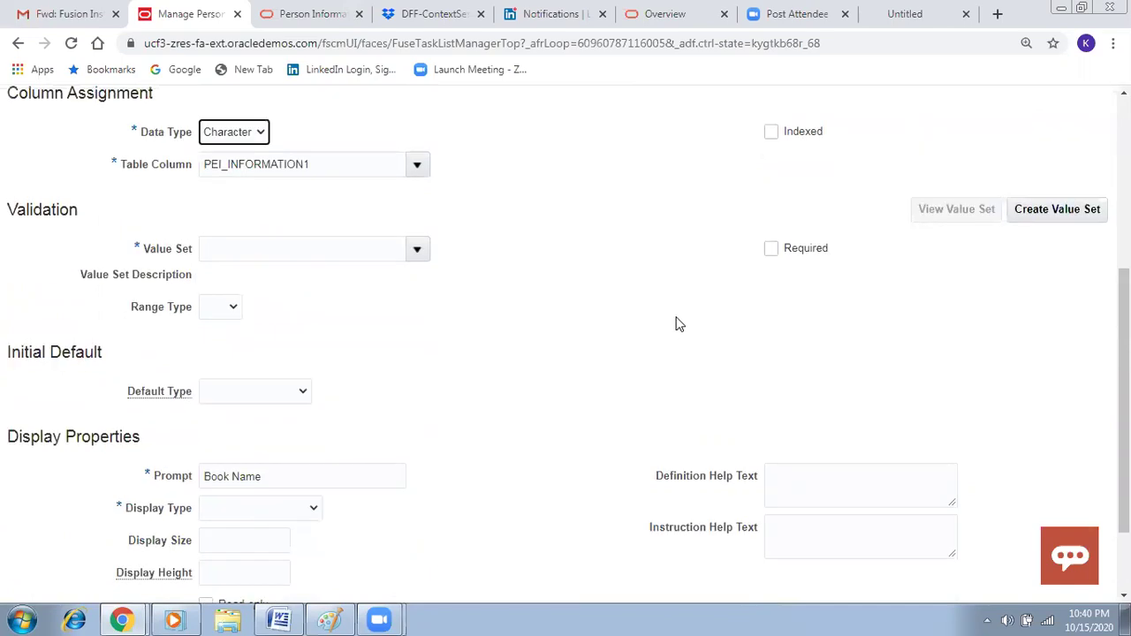
pyautogui.click(418, 250)
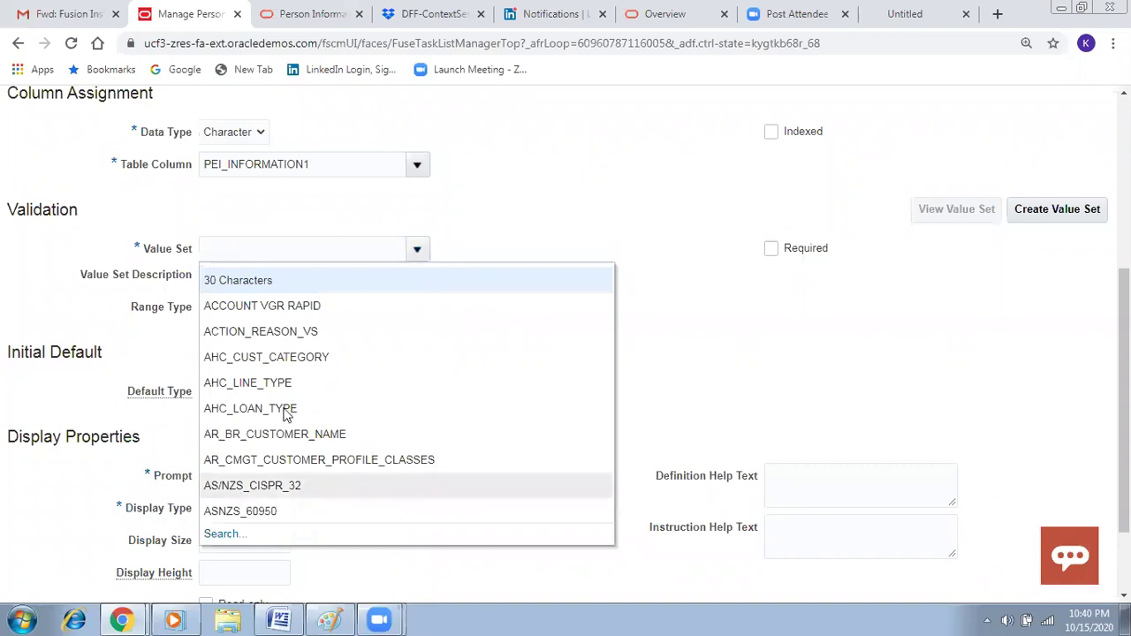
pyautogui.click(285, 282)
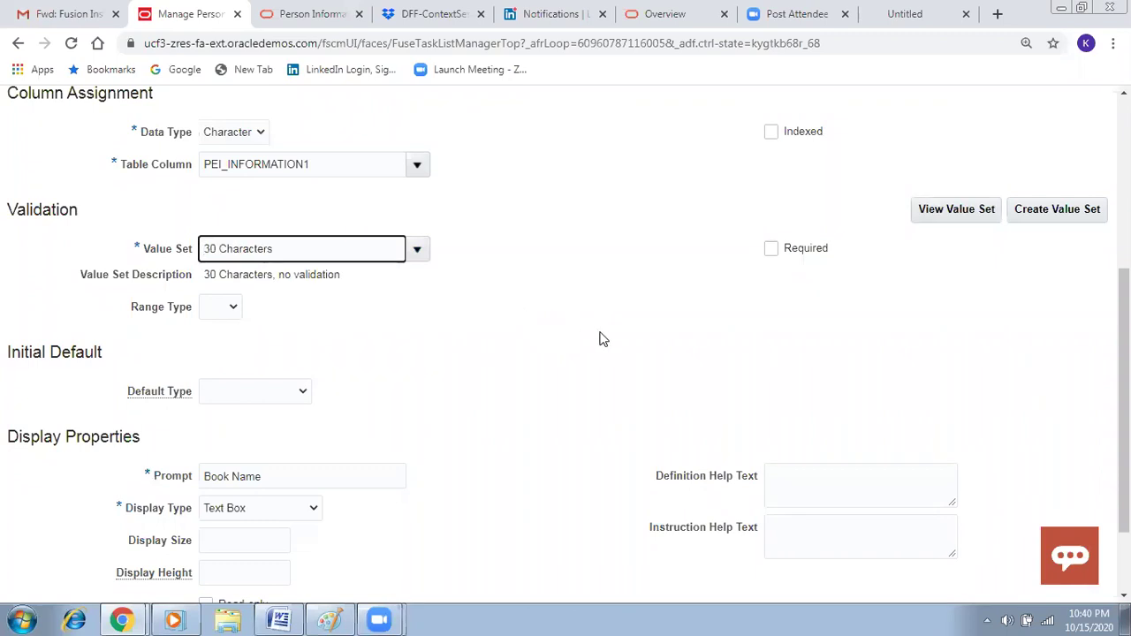
# Step: Check the Book Name segment's display properties, and save and close the segment
pyautogui.scroll(-2, 598, 337)
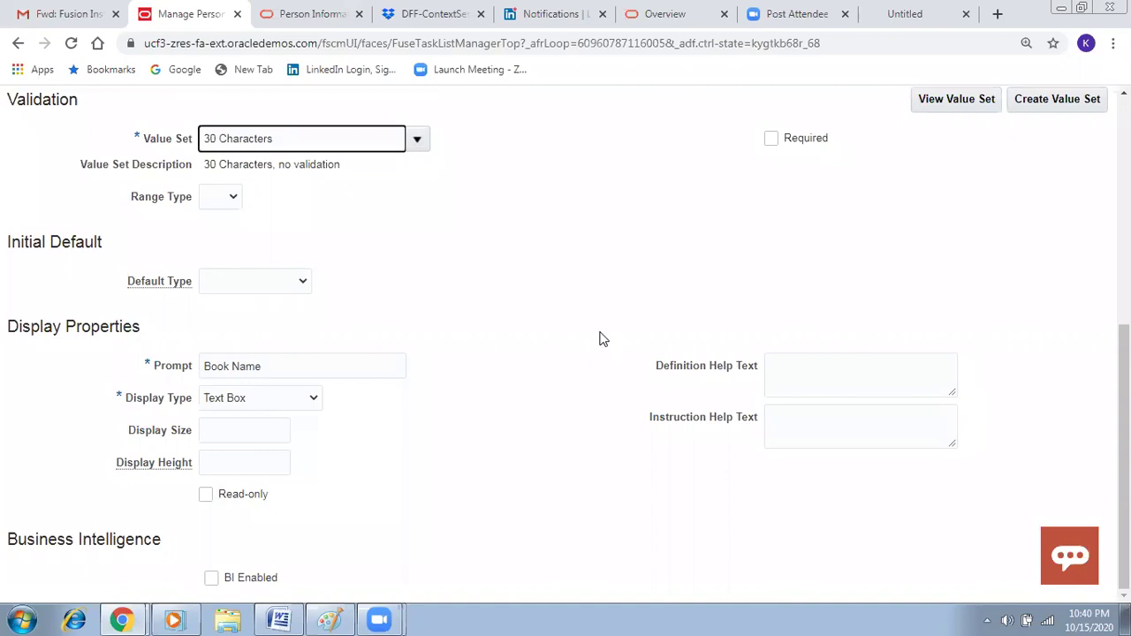
pyautogui.scroll(2, 598, 338)
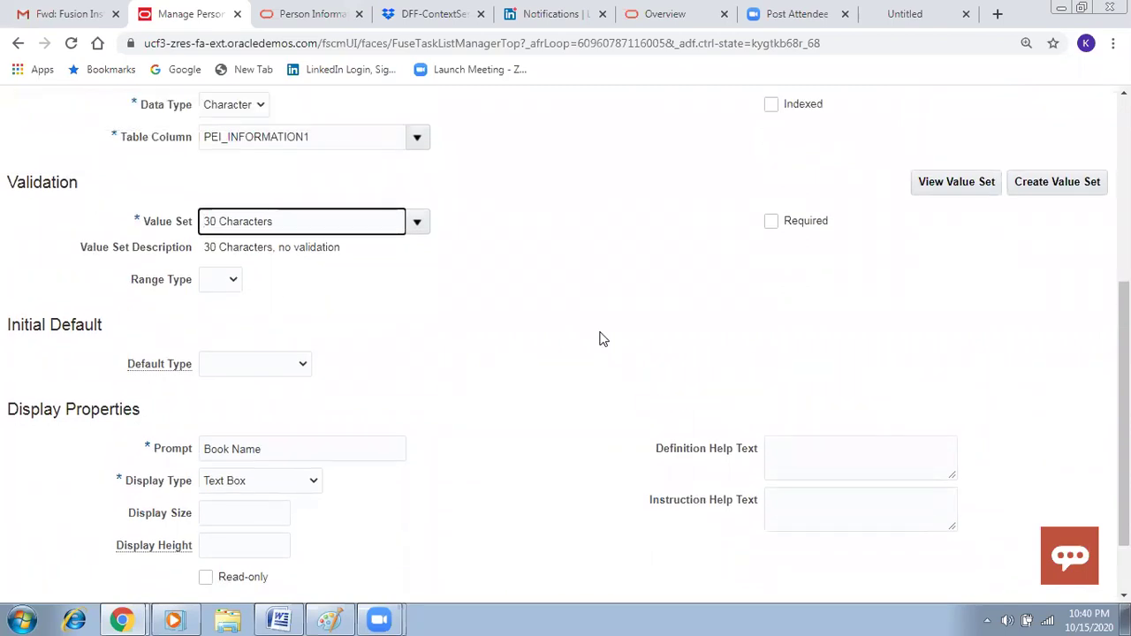
pyautogui.scroll(-2, 601, 338)
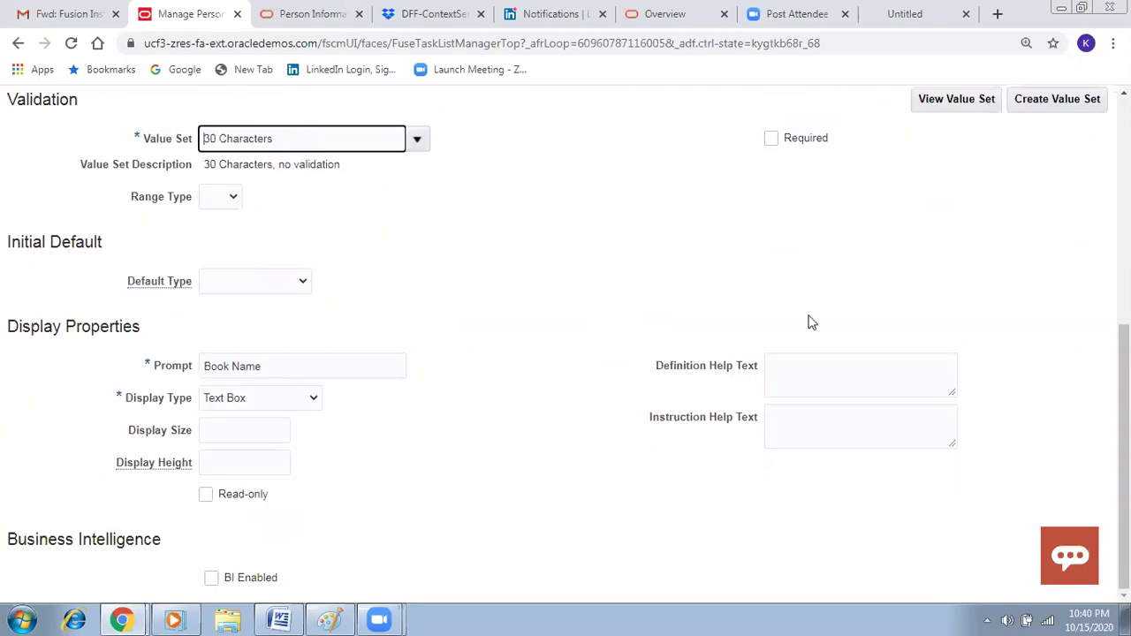
pyautogui.scroll(4, 807, 324)
pyautogui.scroll(3, 807, 327)
pyautogui.click(954, 155)
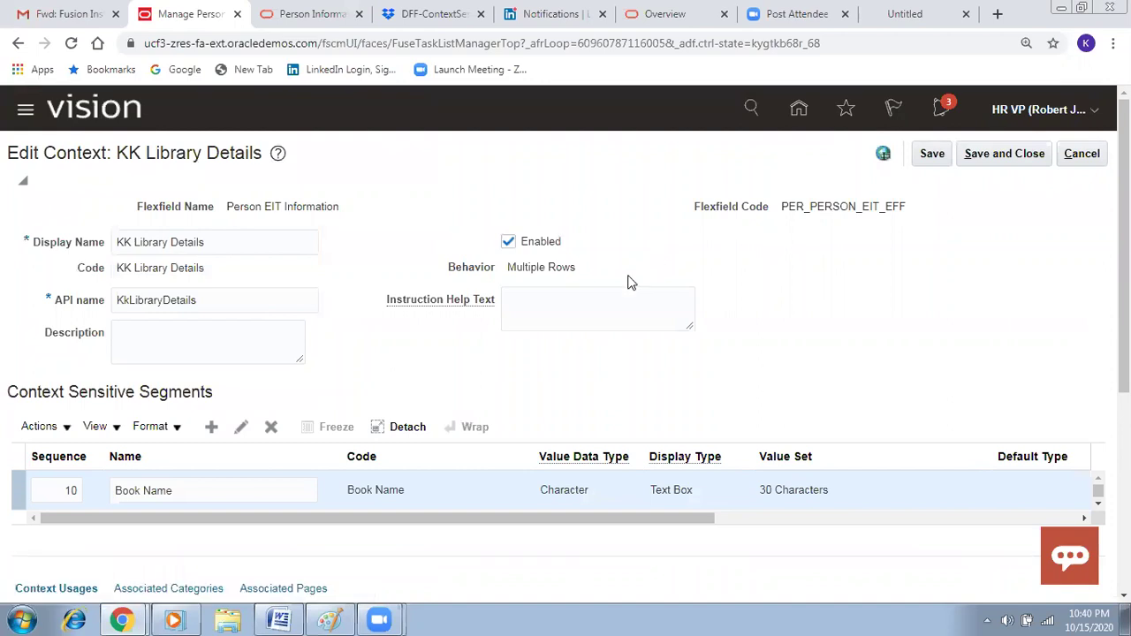
# Step: Create a second context sensitive segment and name it Date of Issue
pyautogui.click(211, 429)
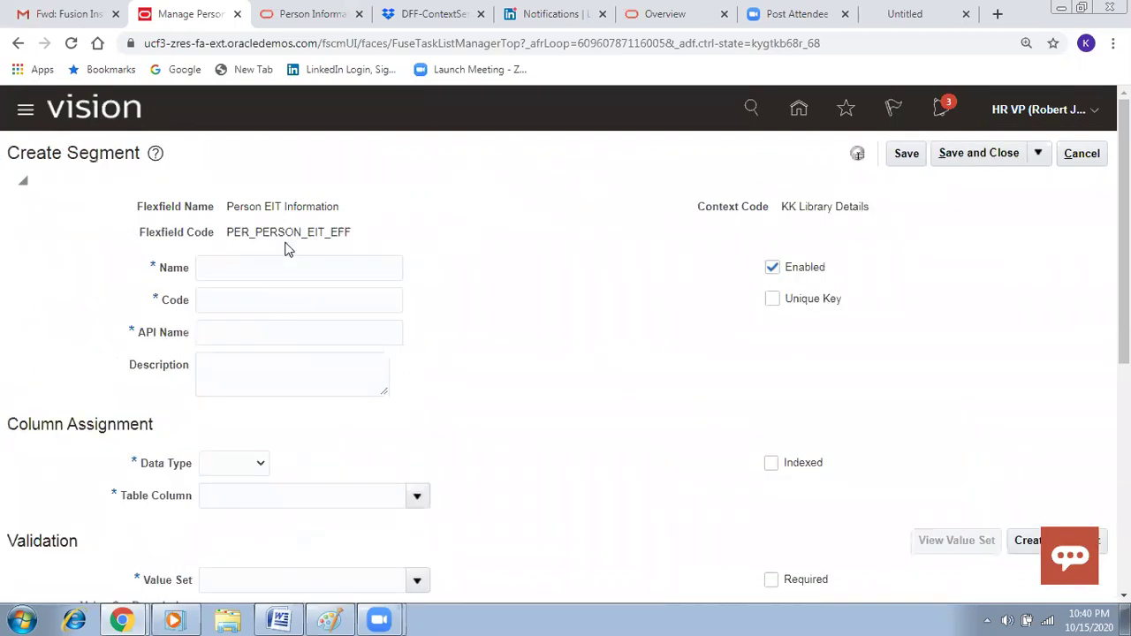
pyautogui.click(275, 269)
pyautogui.write('Date of ')
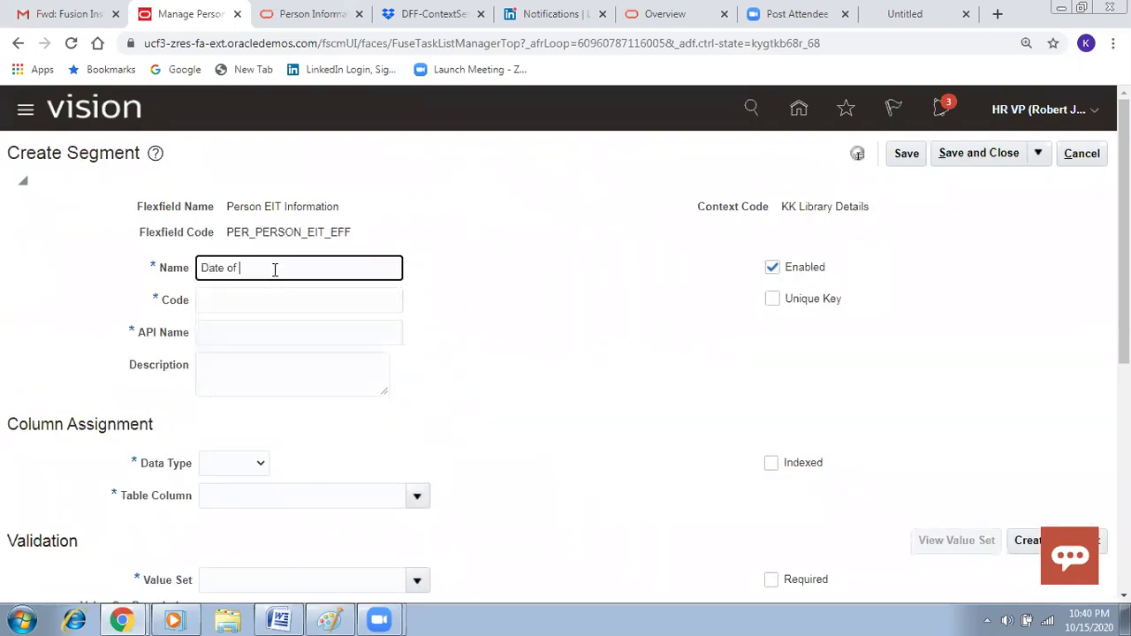
pyautogui.write('Issue')
pyautogui.click(525, 406)
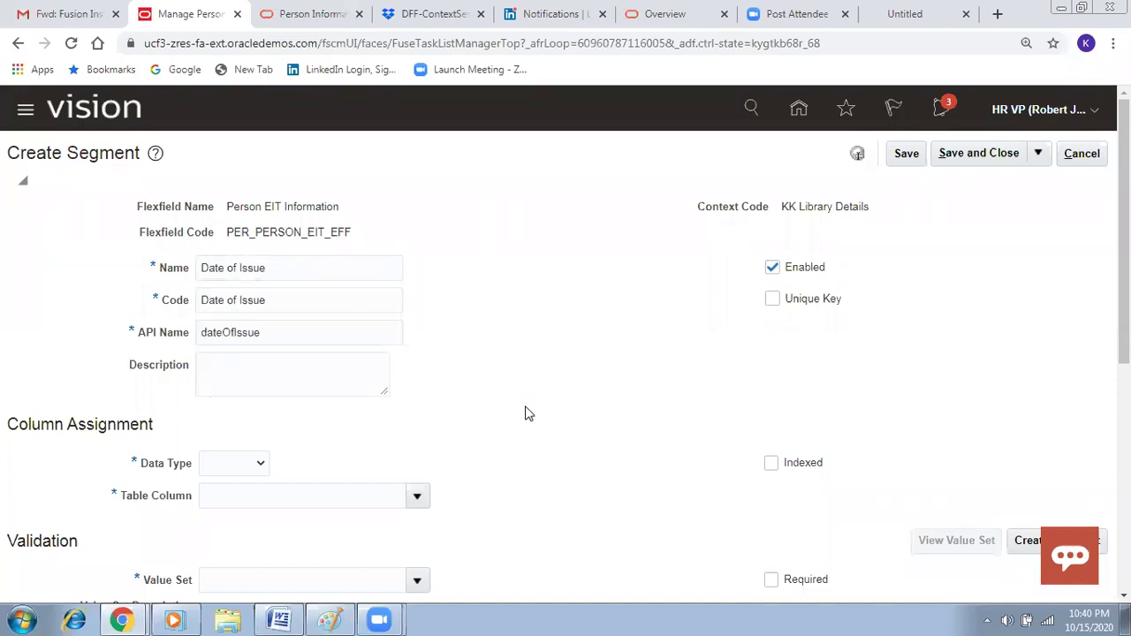
# Step: Set the Date of Issue segment's data type to Date and its value set to HRC_STANDARD_DATE
pyautogui.scroll(-2, 248, 351)
pyautogui.click(247, 303)
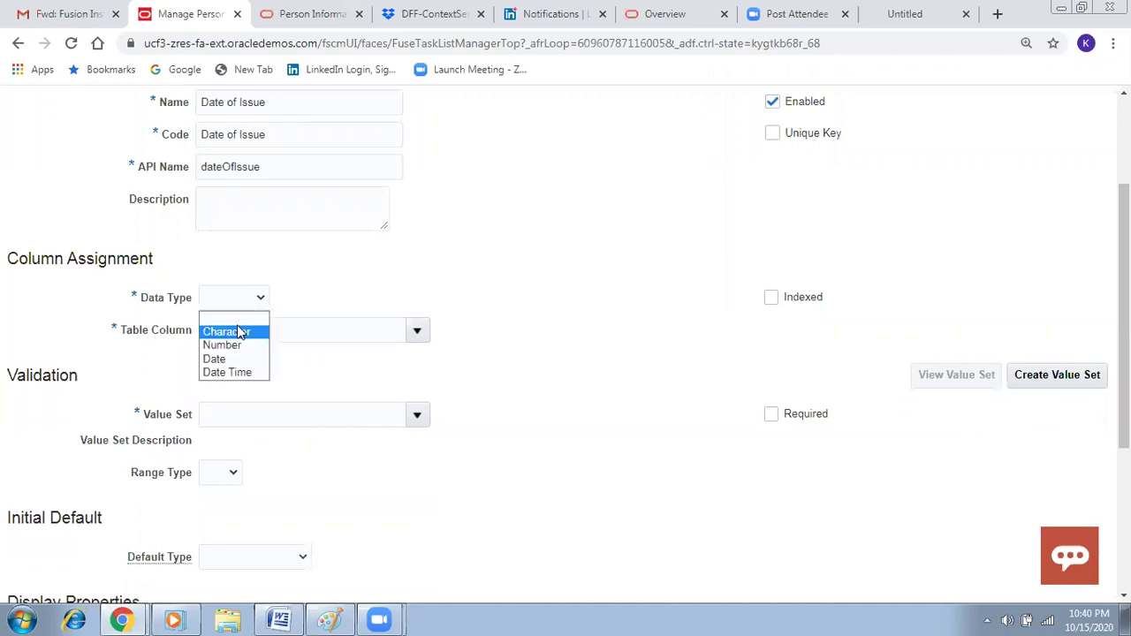
pyautogui.click(235, 331)
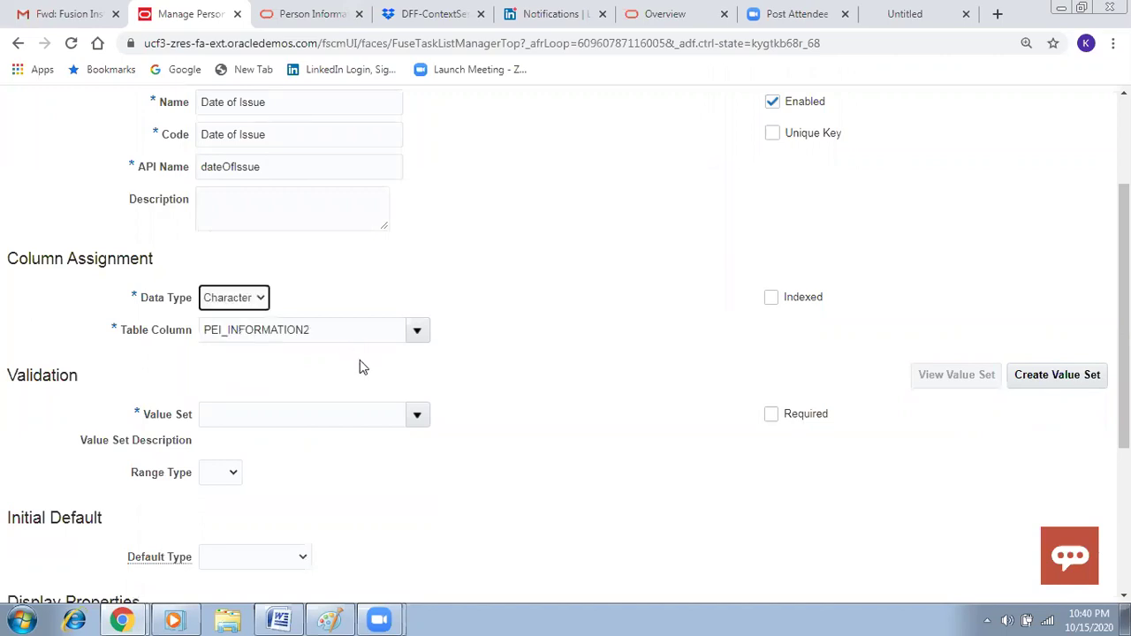
pyautogui.click(259, 303)
pyautogui.click(235, 344)
pyautogui.click(416, 416)
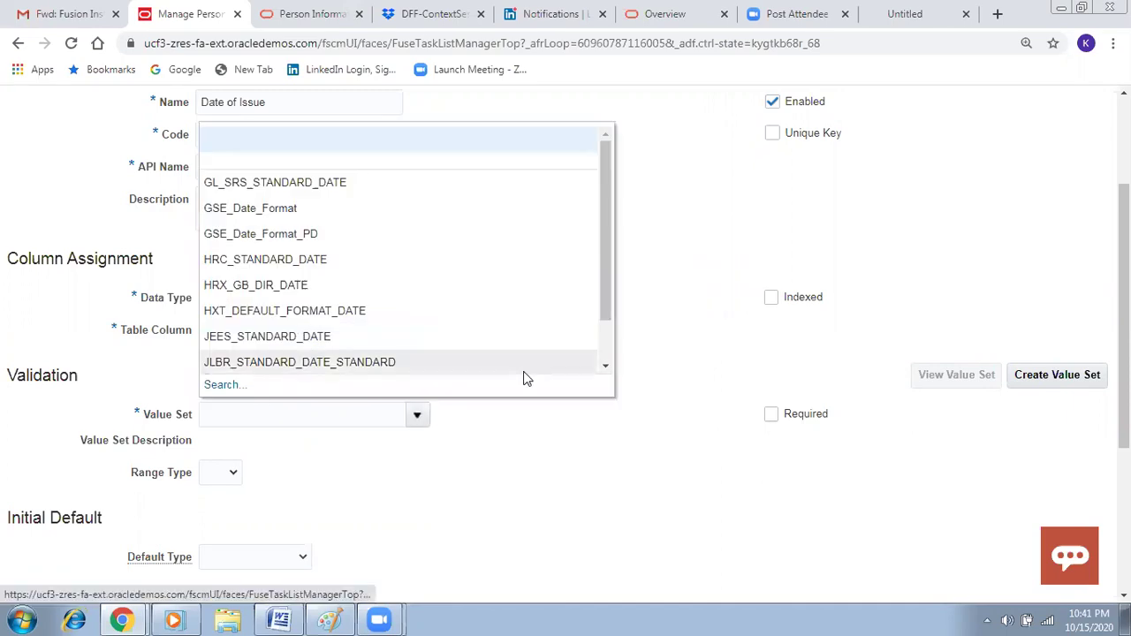
pyautogui.scroll(2, 381, 393)
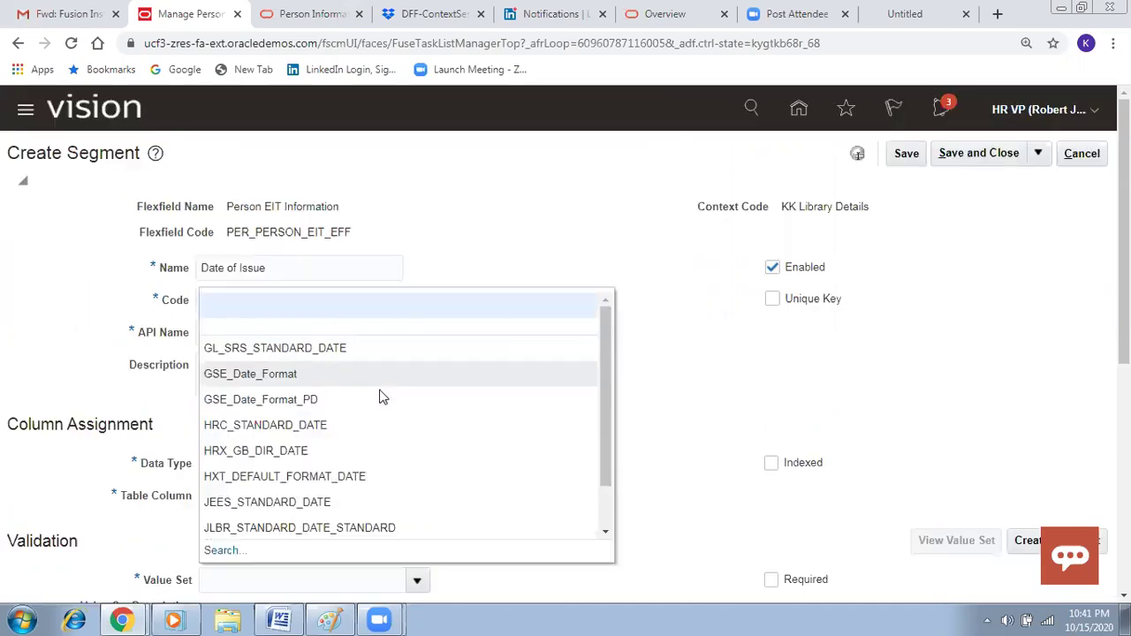
pyautogui.click(301, 425)
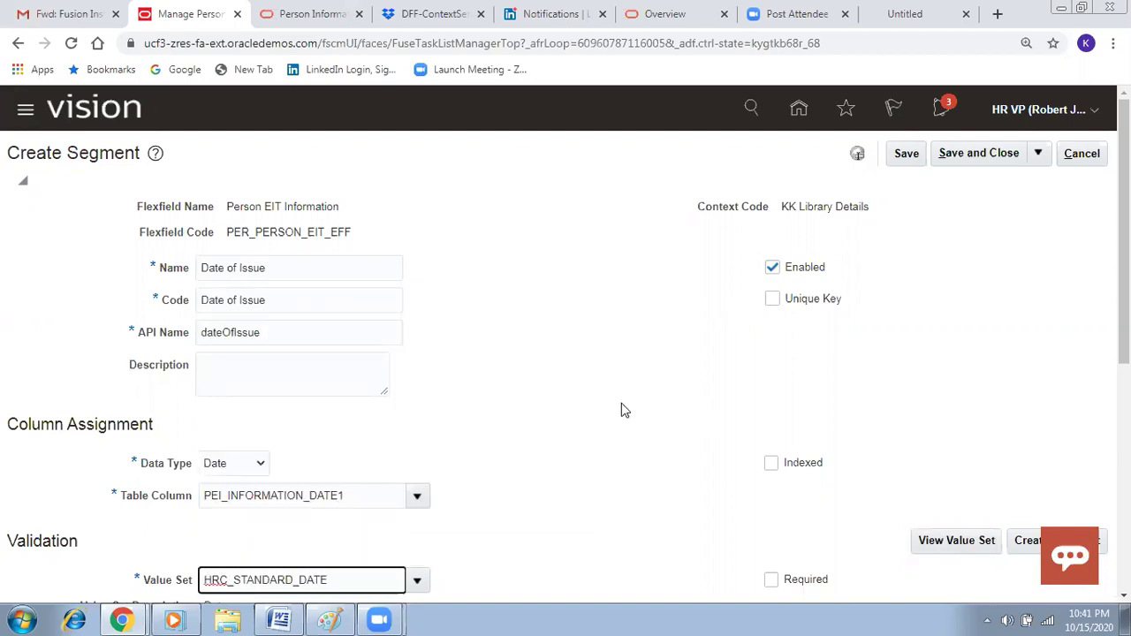
# Step: Save and close the Date of Issue segment, and try to save and close the KK Library Details context
pyautogui.scroll(-3, 716, 397)
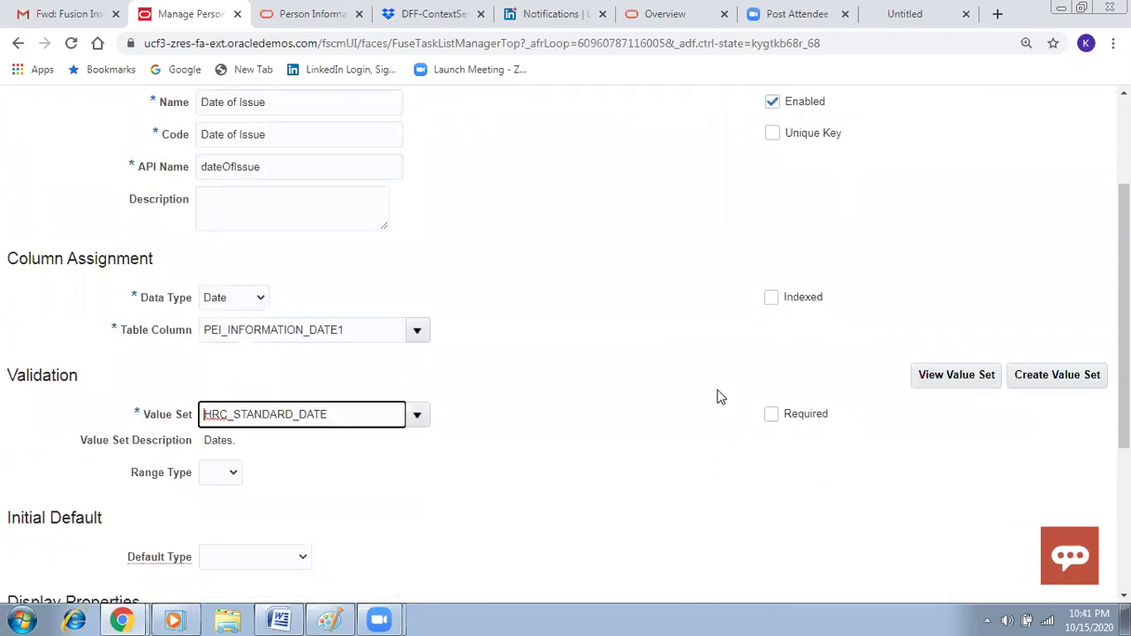
pyautogui.scroll(3, 843, 216)
pyautogui.click(907, 156)
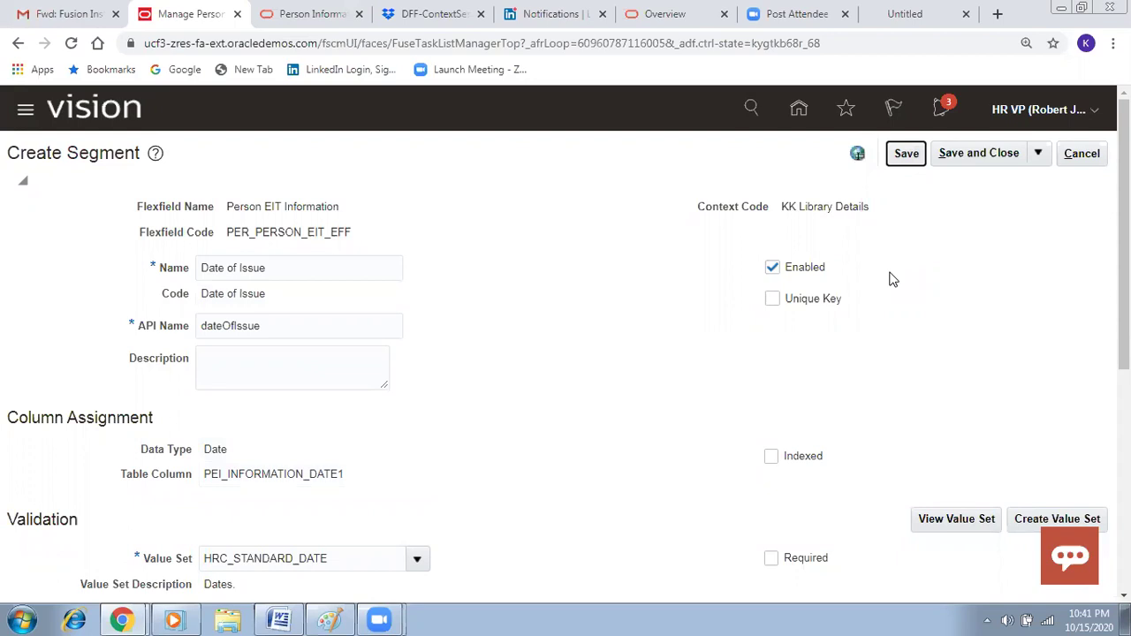
pyautogui.click(972, 155)
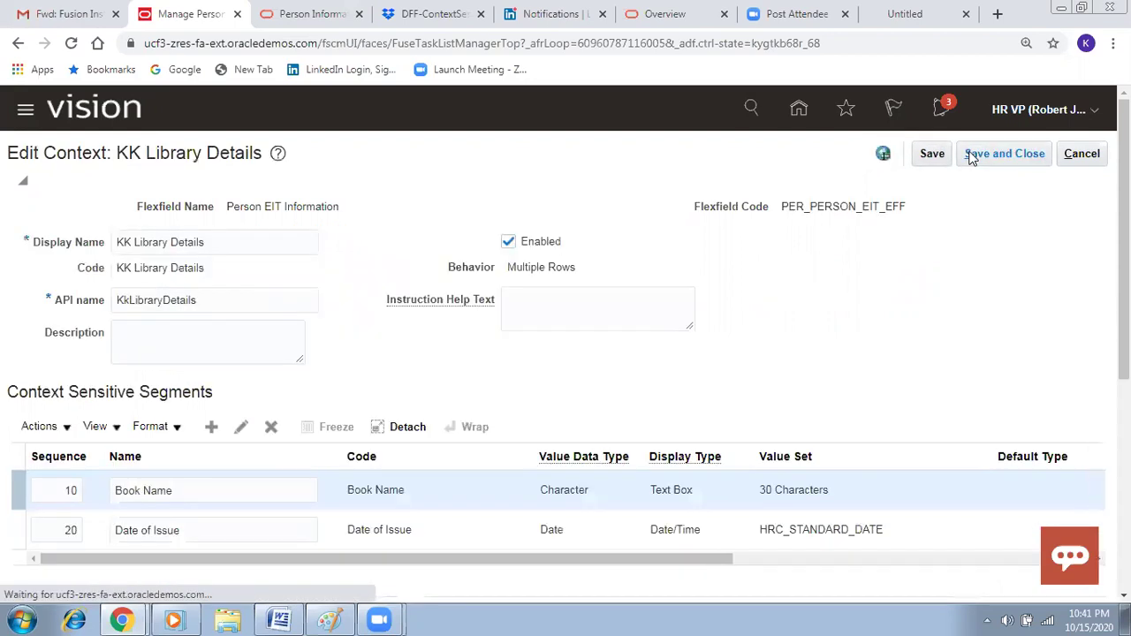
pyautogui.click(996, 157)
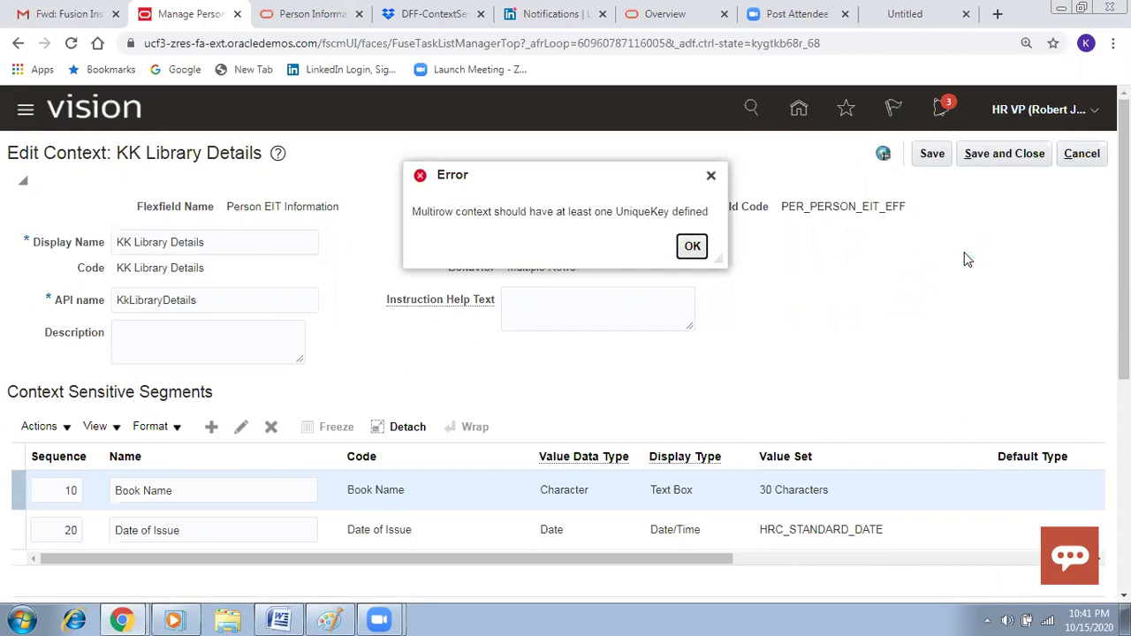
# Step: Make the Book Name segment a unique key, and save and close the segment and the KK Library Details context
pyautogui.click(695, 249)
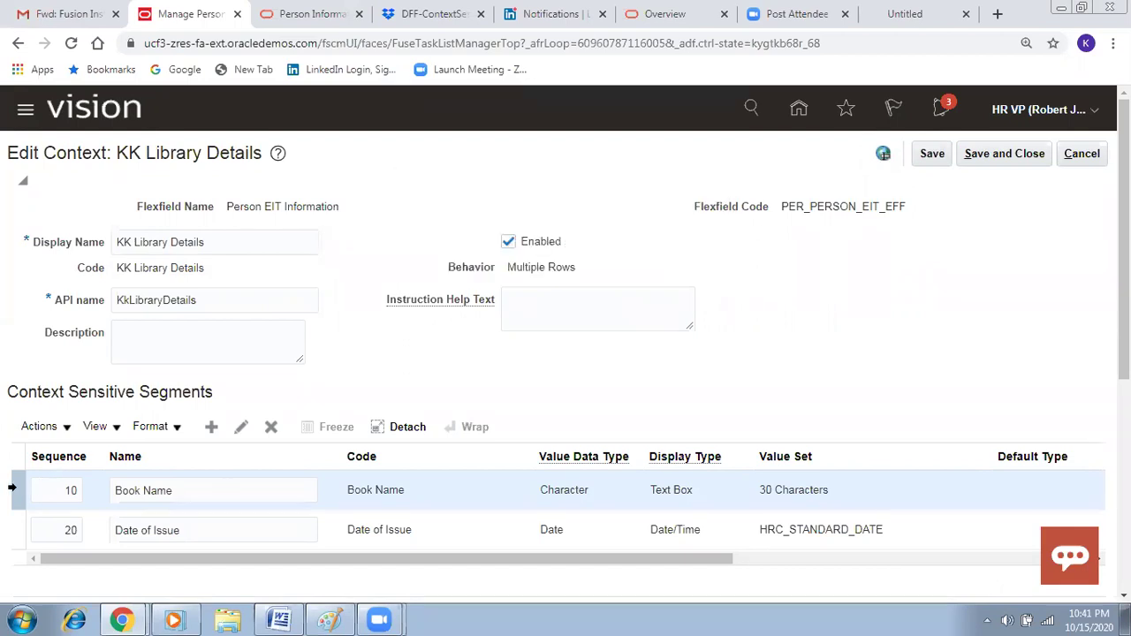
pyautogui.click(15, 488)
pyautogui.click(421, 428)
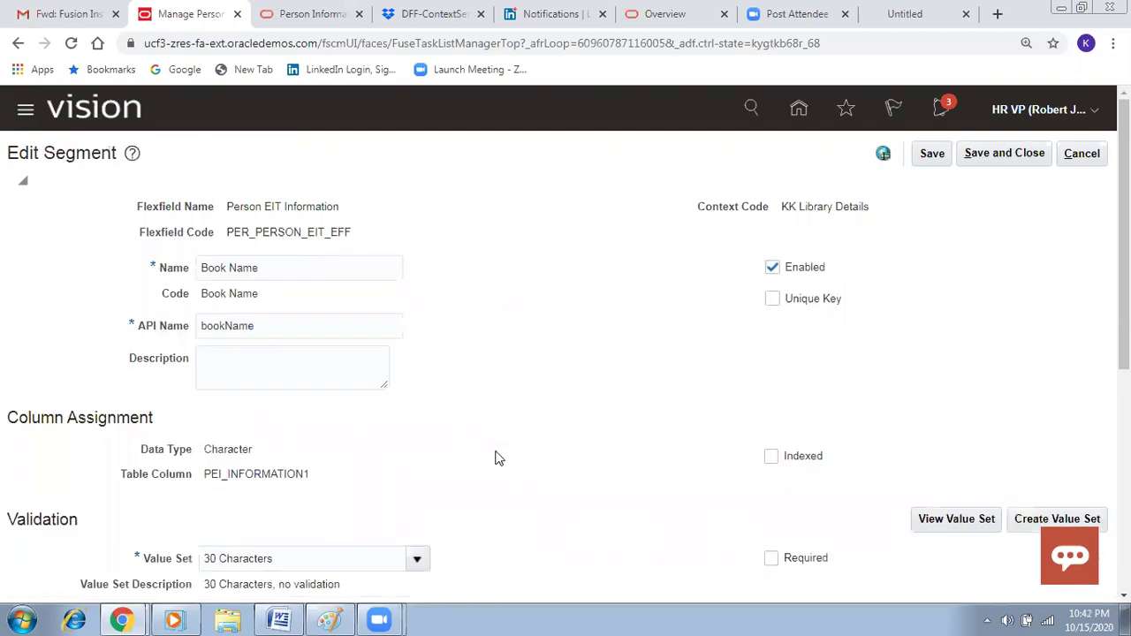
pyautogui.scroll(-5, 494, 458)
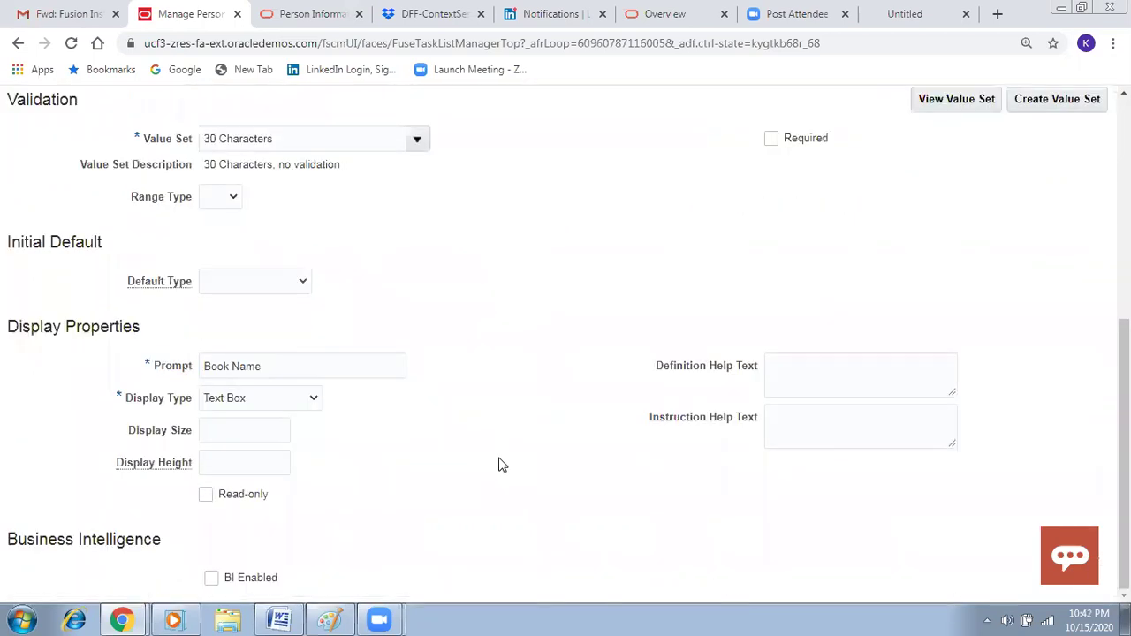
pyautogui.scroll(4, 763, 330)
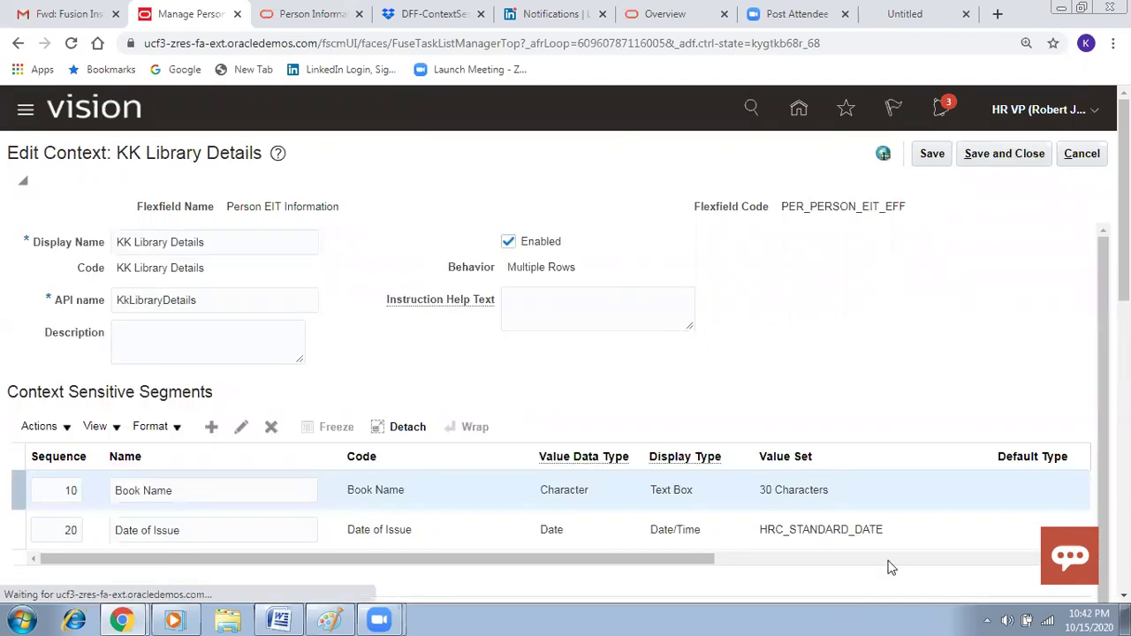
pyautogui.click(1020, 160)
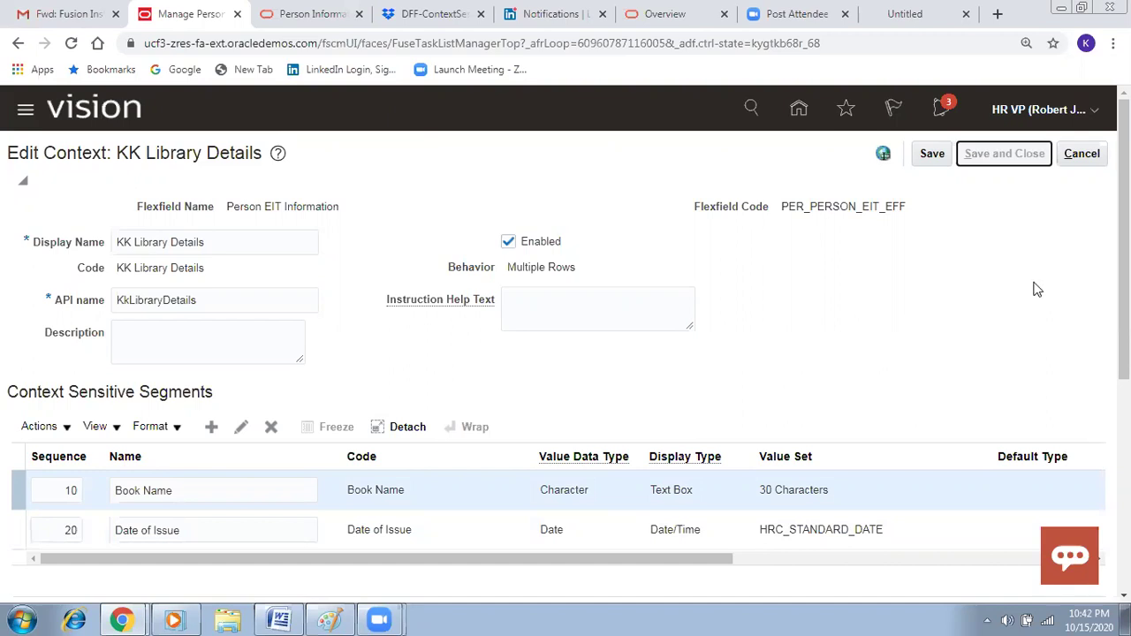
pyautogui.click(986, 158)
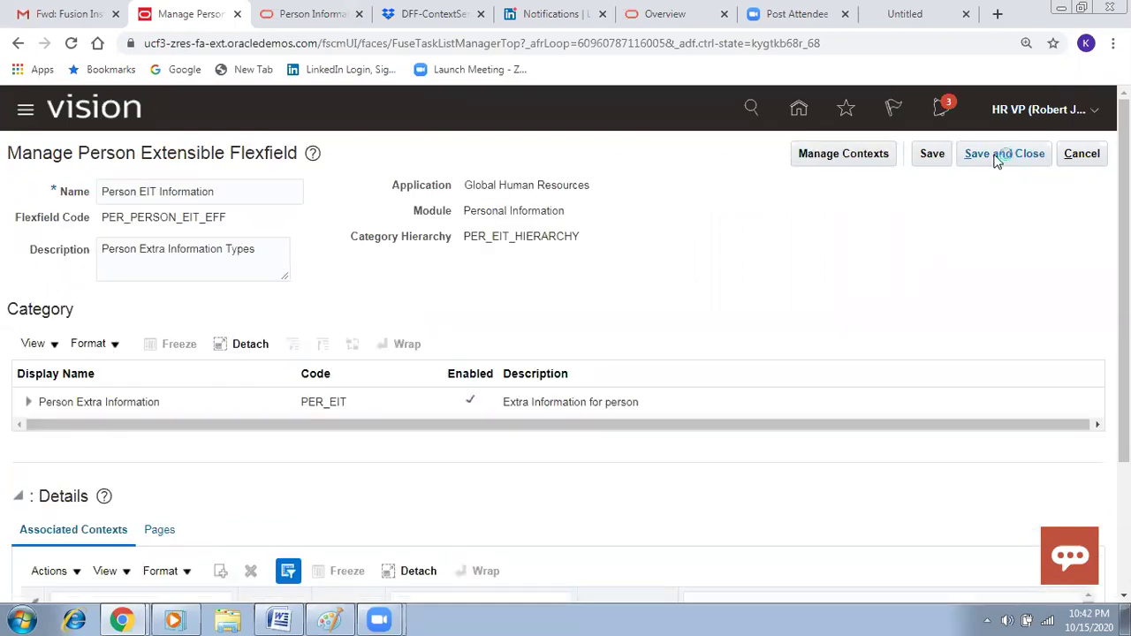
# Step: Save and close the Person EIT Information flexfield, and deploy it
pyautogui.click(997, 157)
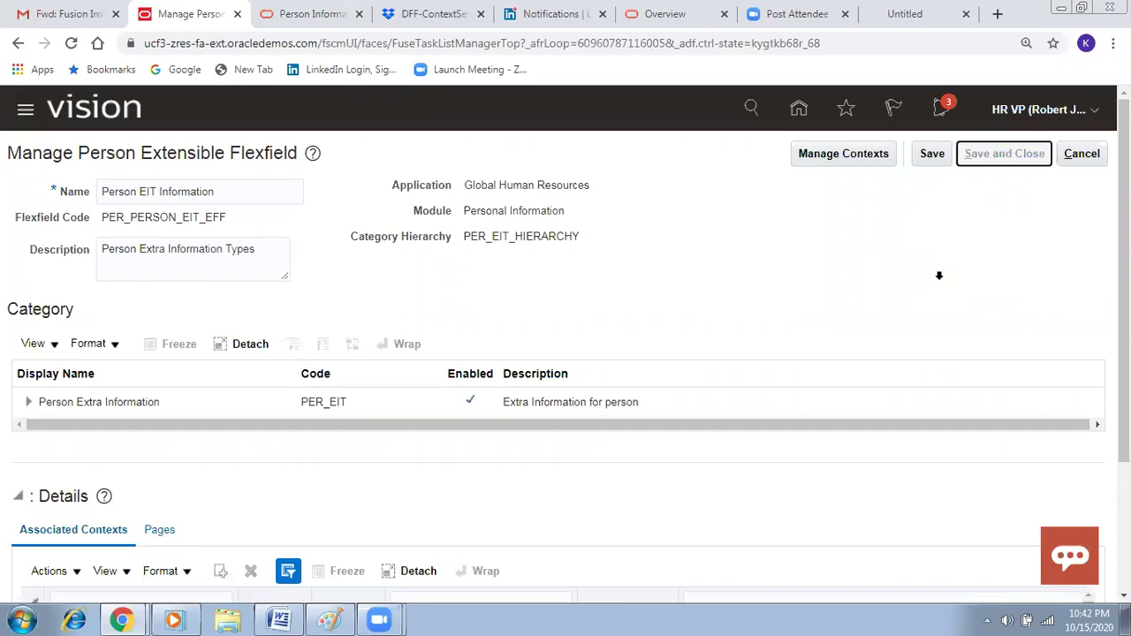
pyautogui.click(512, 225)
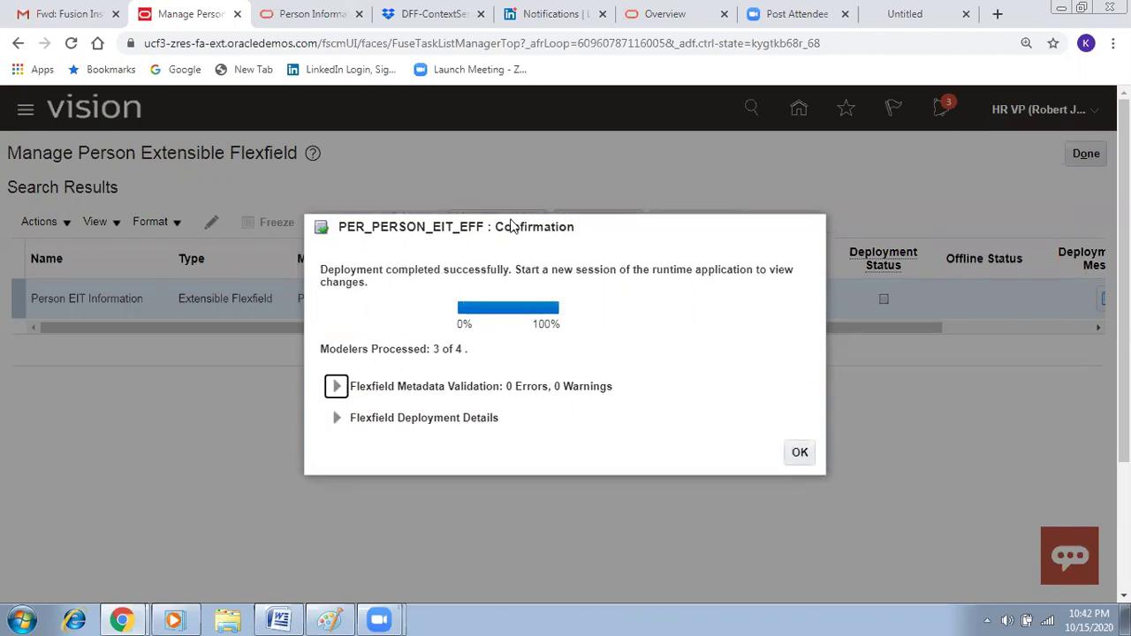
pyautogui.click(795, 454)
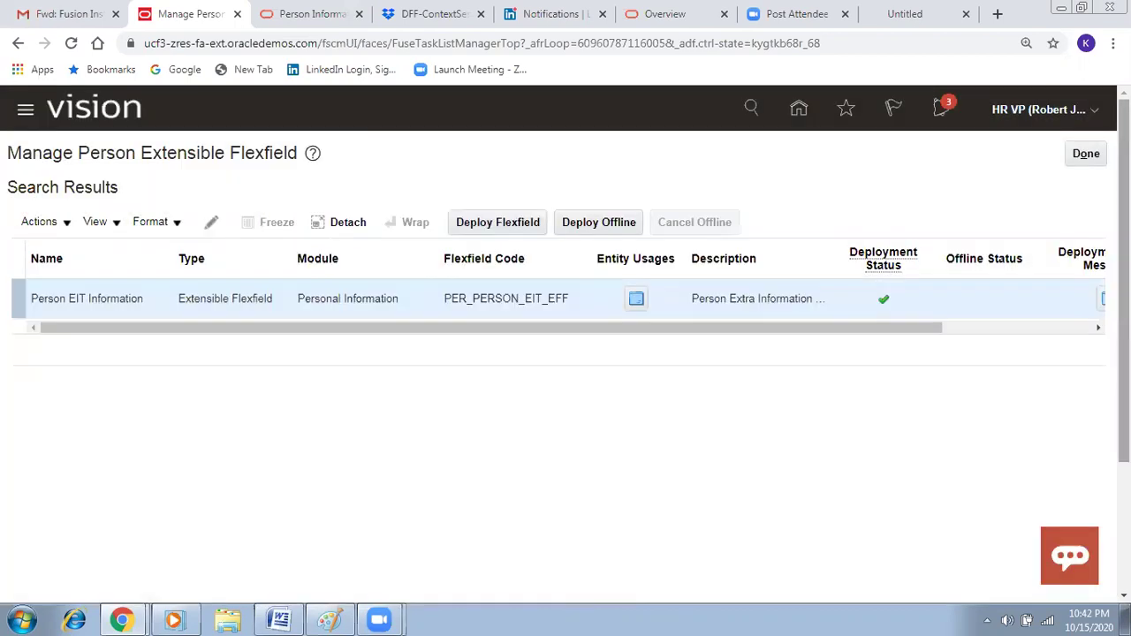
# Step: Sign out of the current session and sign back in as HCM_IMPL
pyautogui.click(1092, 113)
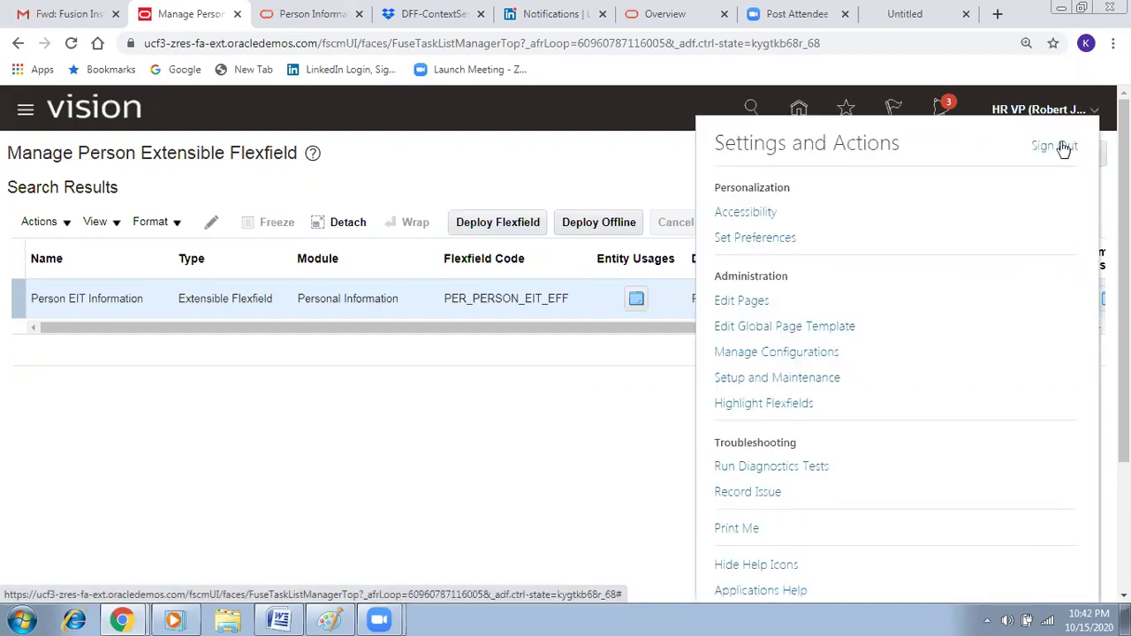
pyautogui.click(1060, 146)
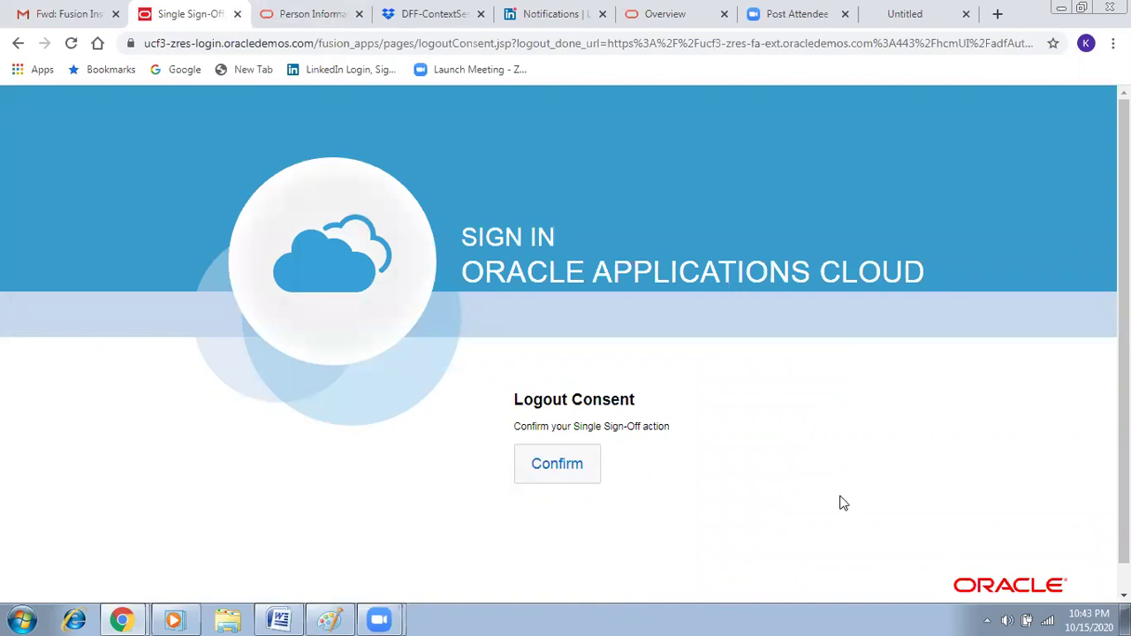
pyautogui.click(573, 463)
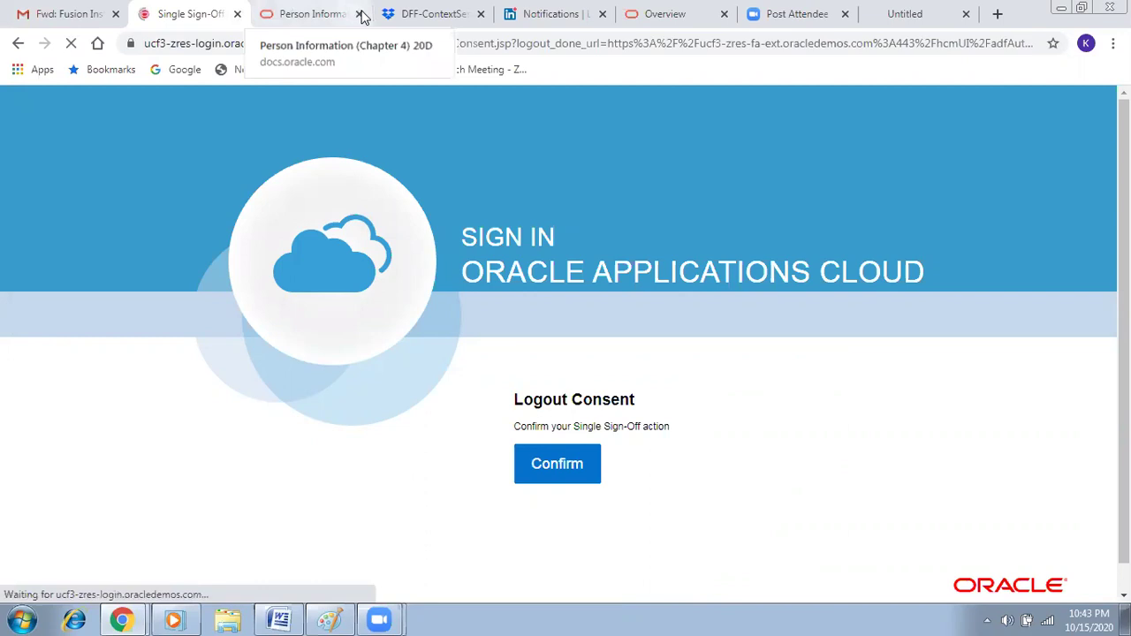
pyautogui.middleClick(252, 25)
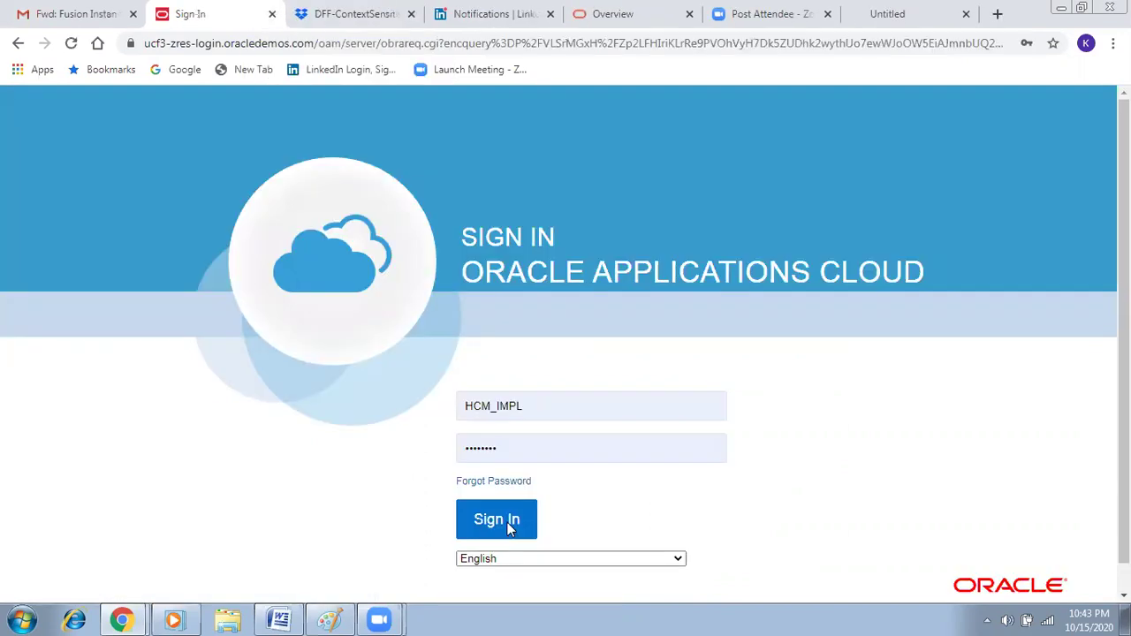
pyautogui.click(500, 520)
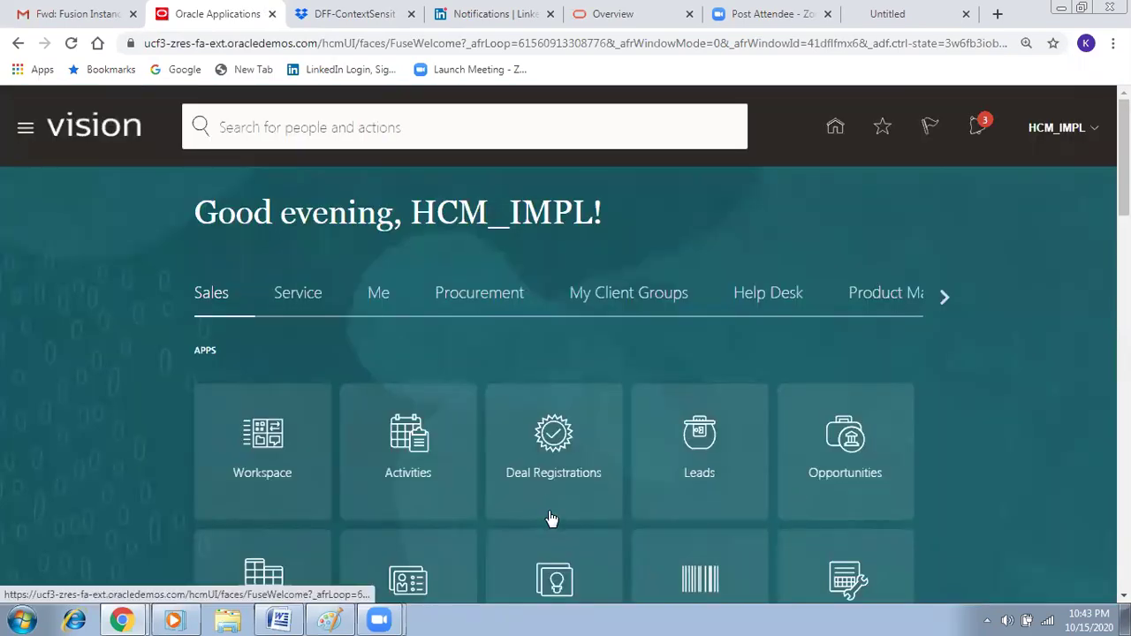
# Step: Open Person Management from My Client Groups
pyautogui.scroll(-1, 652, 219)
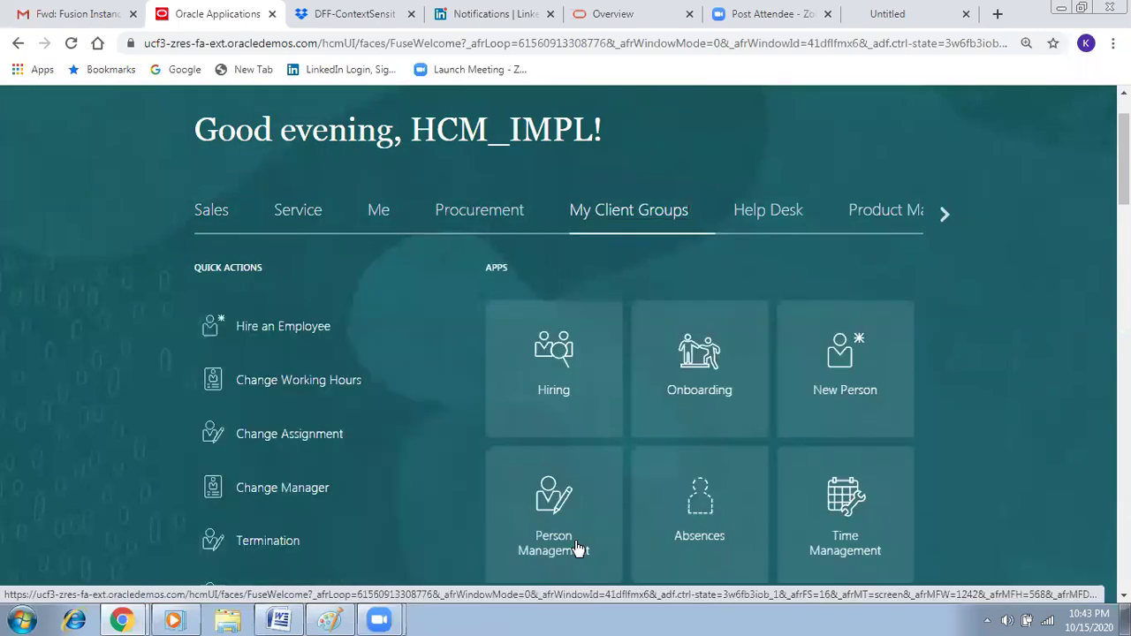
pyautogui.click(576, 549)
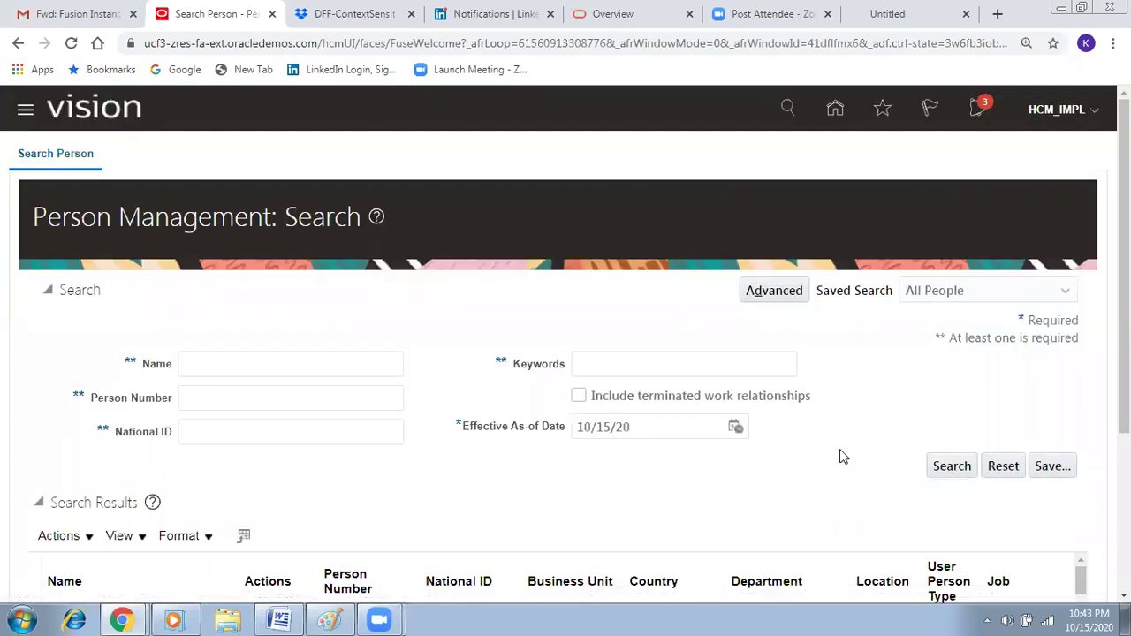
# Step: Try to find an employee by person number
pyautogui.scroll(-1, 842, 457)
pyautogui.click(304, 313)
pyautogui.write('103')
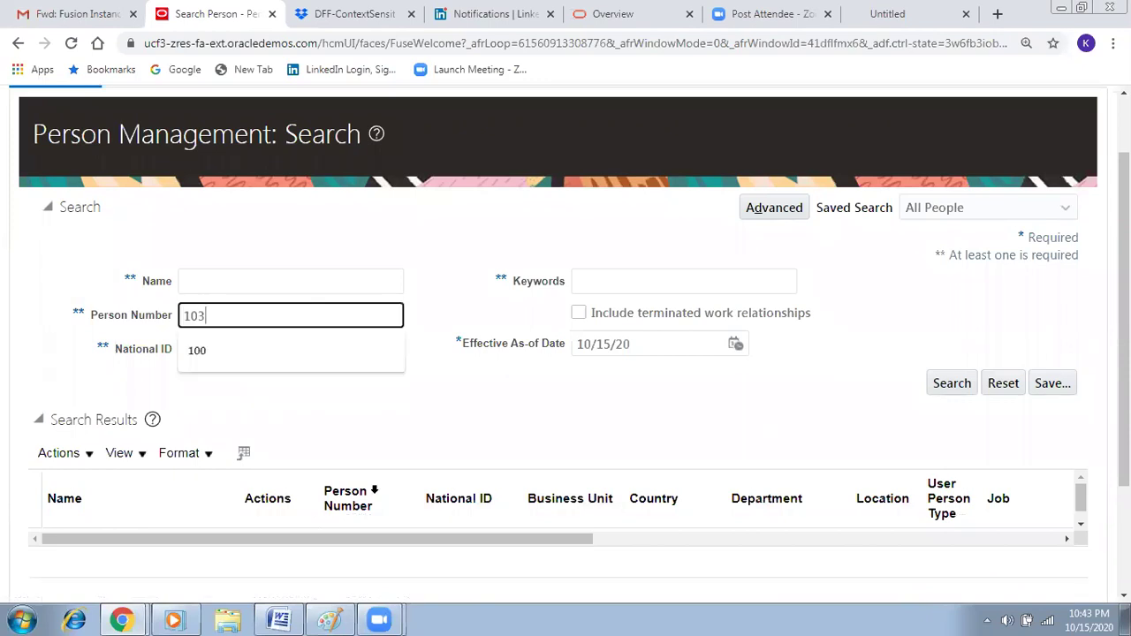
pyautogui.click(951, 382)
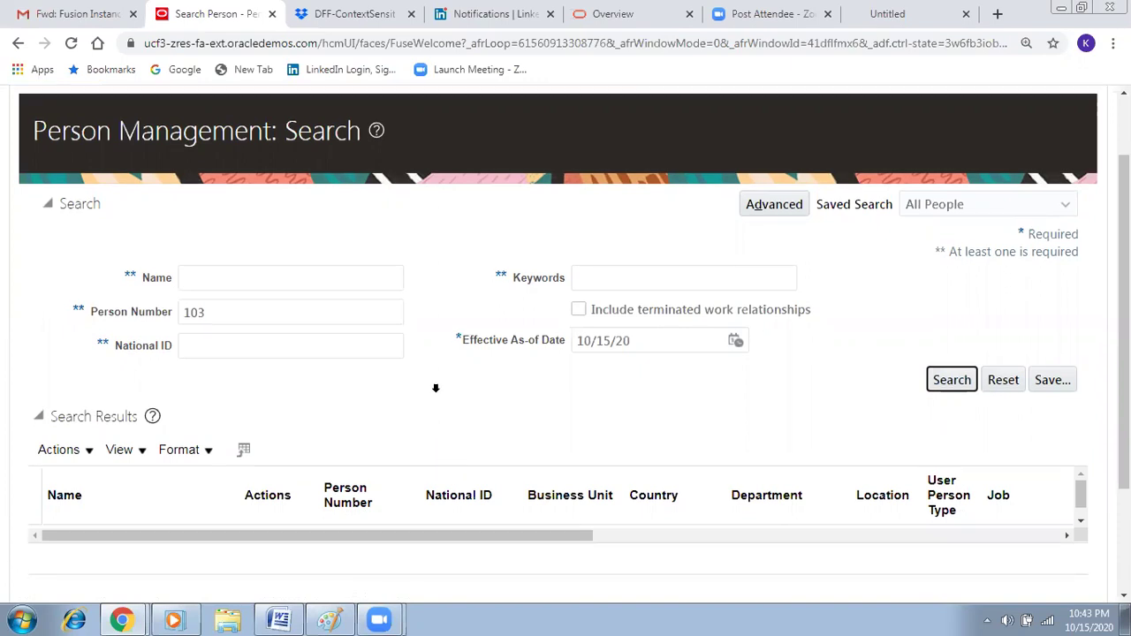
pyautogui.scroll(-1, 444, 454)
pyautogui.scroll(2, 394, 460)
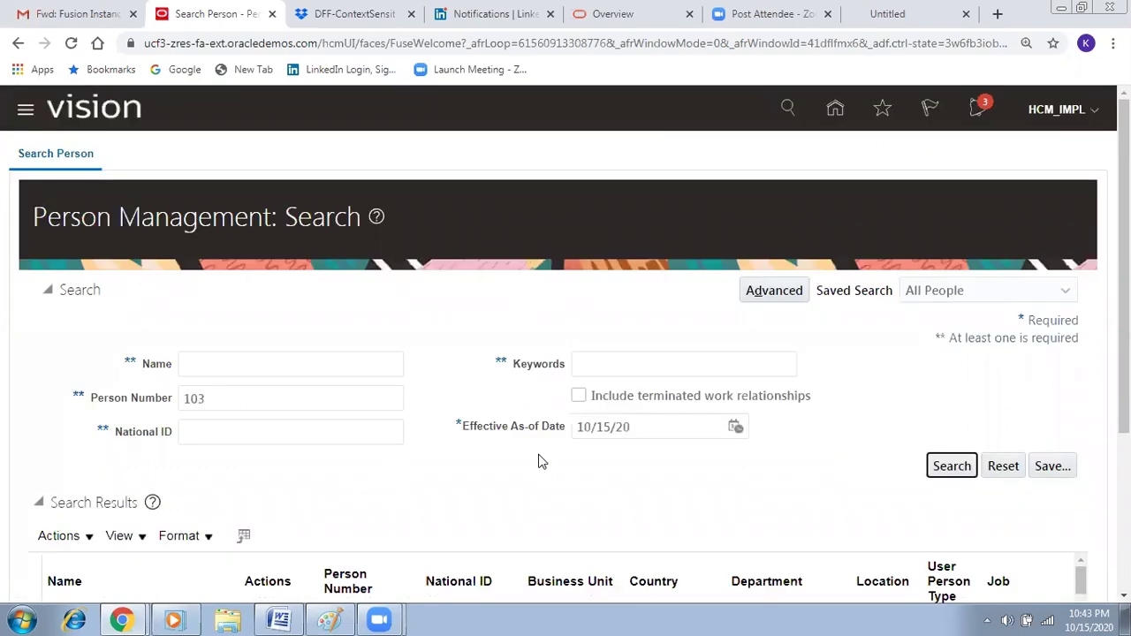
# Step: Replace the person number with that of another employee and run the search again
pyautogui.scroll(-1, 216, 334)
pyautogui.click(231, 314)
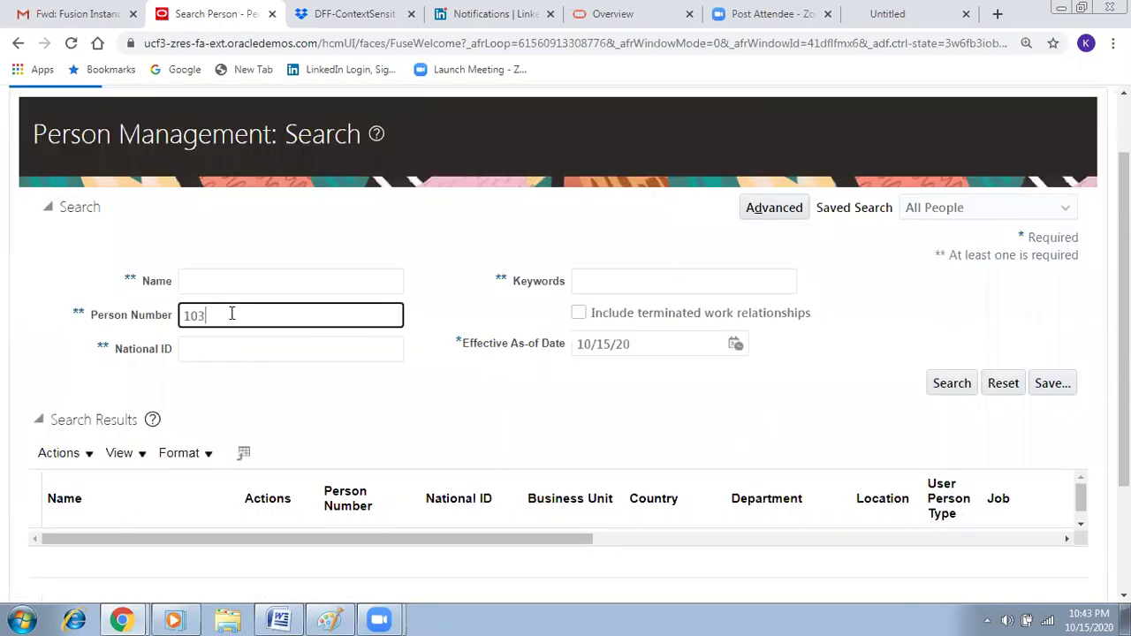
pyautogui.press('BackSpace')
pyautogui.press('BackSpace')
pyautogui.press('BackSpace')
pyautogui.write('96')
pyautogui.click(963, 383)
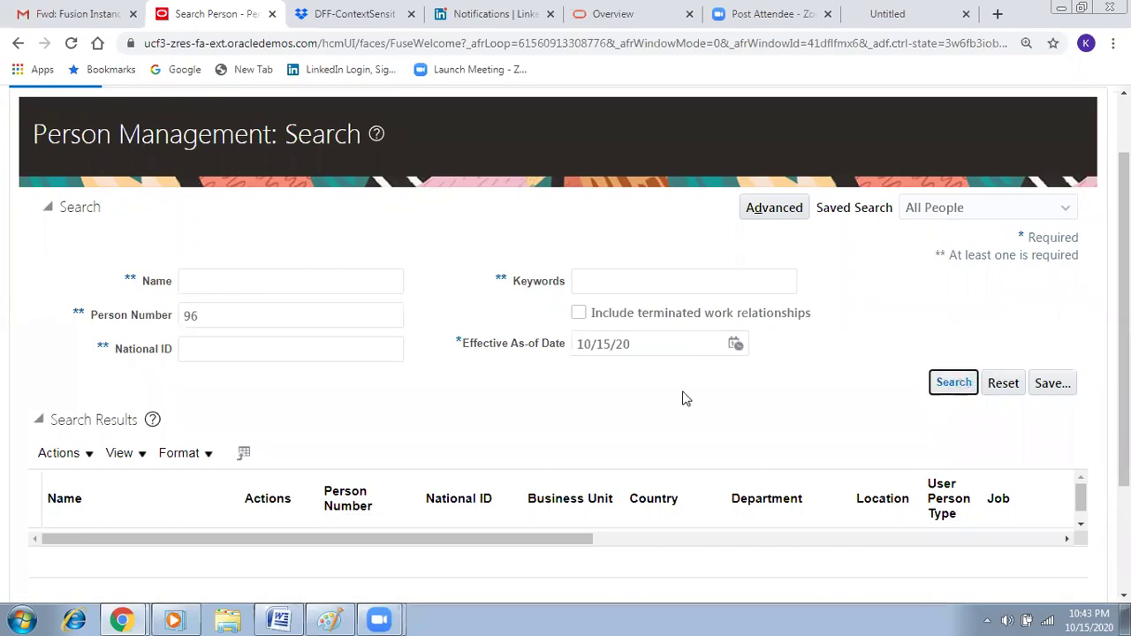
pyautogui.scroll(-1, 282, 464)
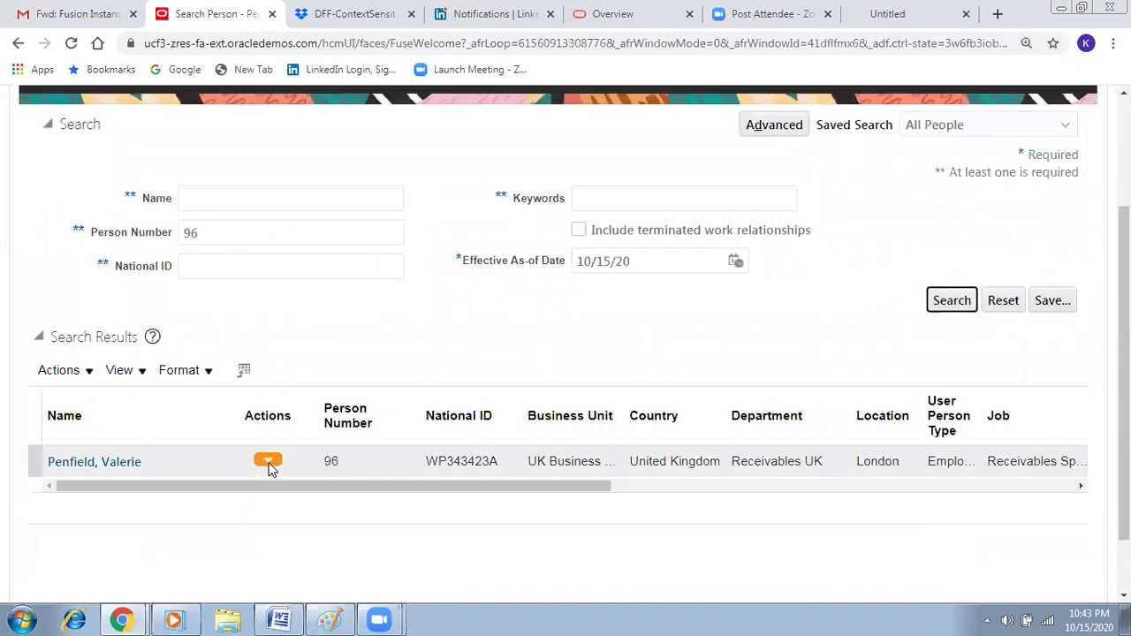
# Step: Open the found employee's Person record from the Personal and Employment actions, and display the Extra Information
pyautogui.click(269, 463)
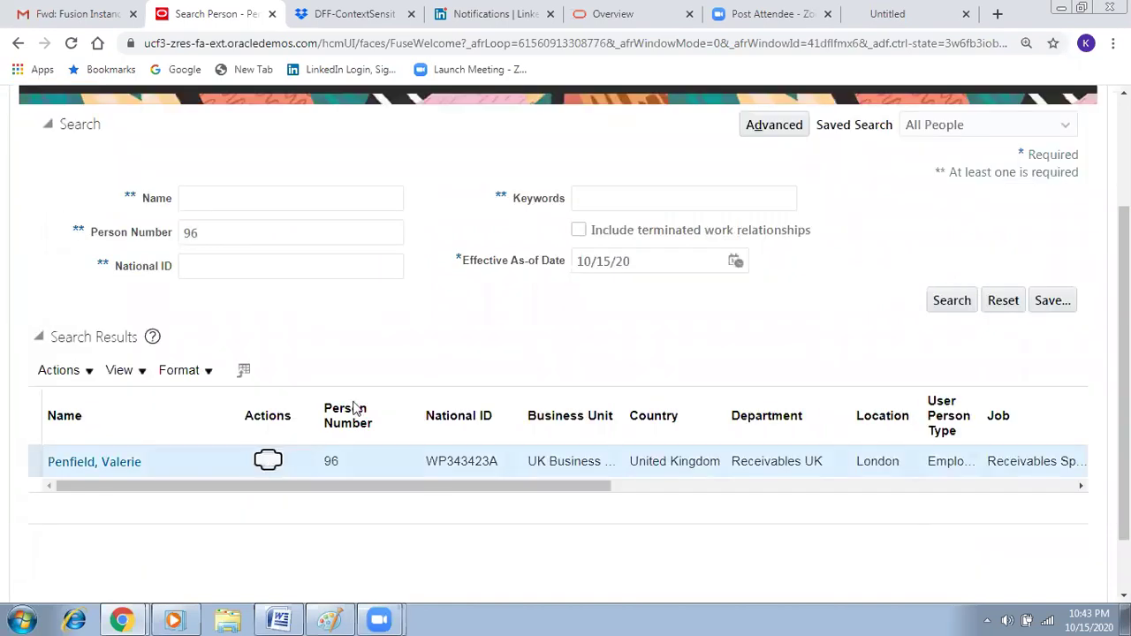
pyautogui.moveTo(407, 408)
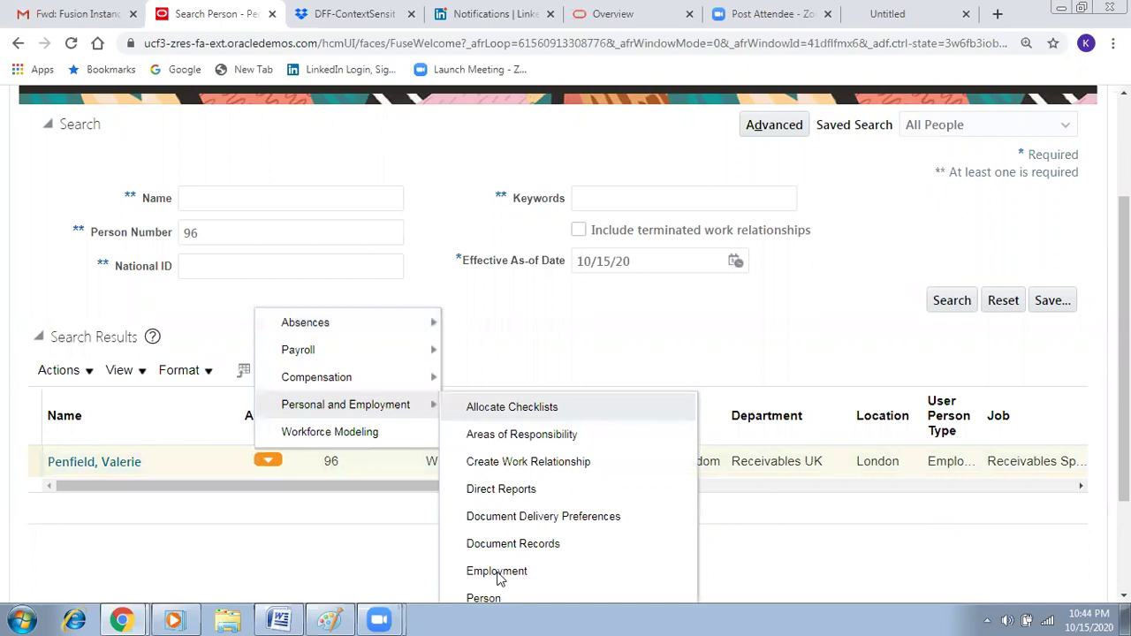
pyautogui.click(743, 389)
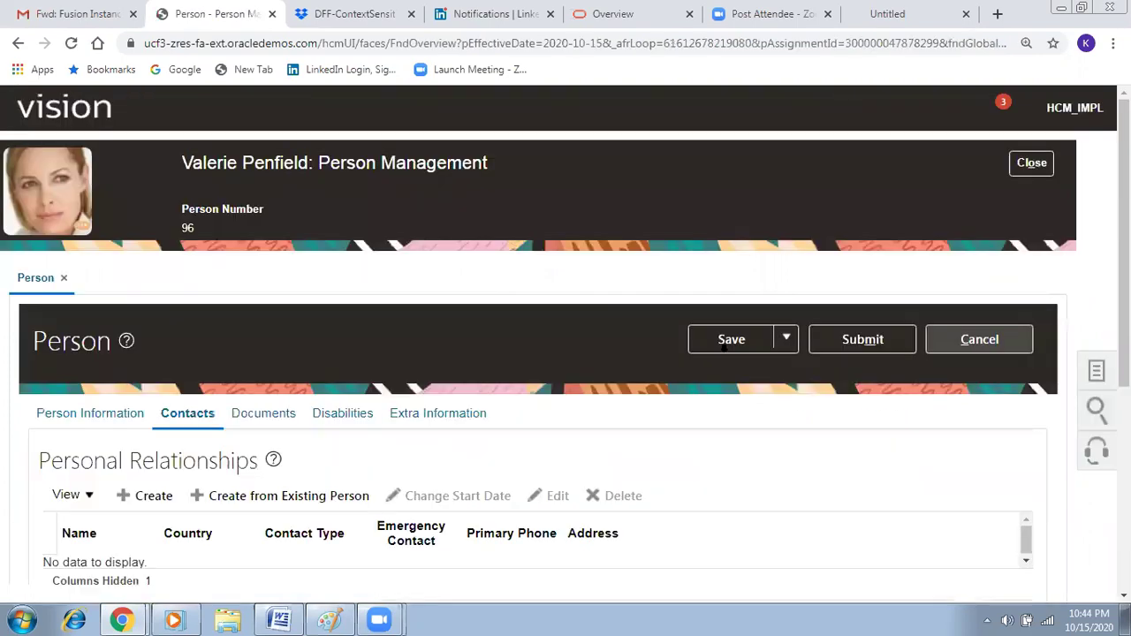
pyautogui.scroll(-2, 493, 273)
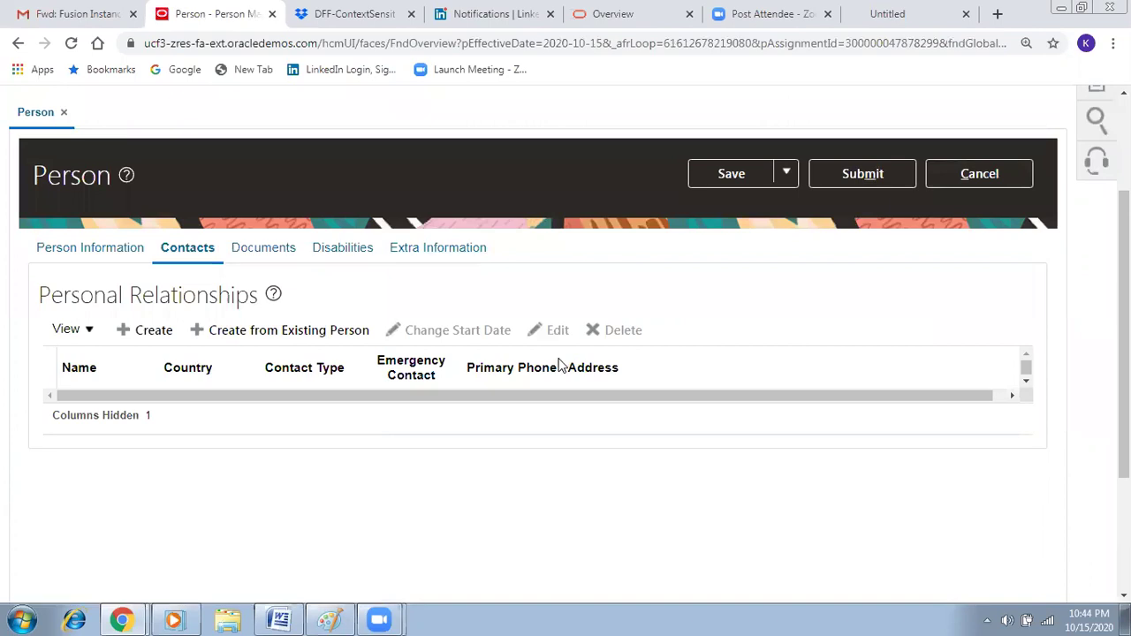
pyautogui.scroll(-2, 559, 365)
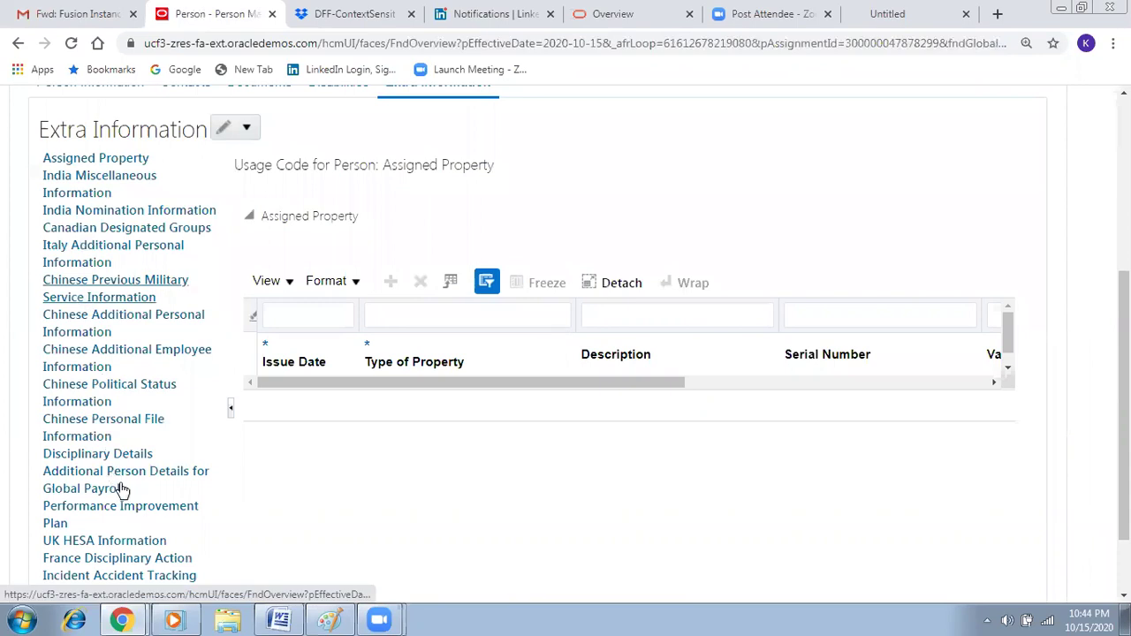
# Step: Look through the employee's Extra Information contexts for KK Library Details
pyautogui.scroll(-1, 121, 490)
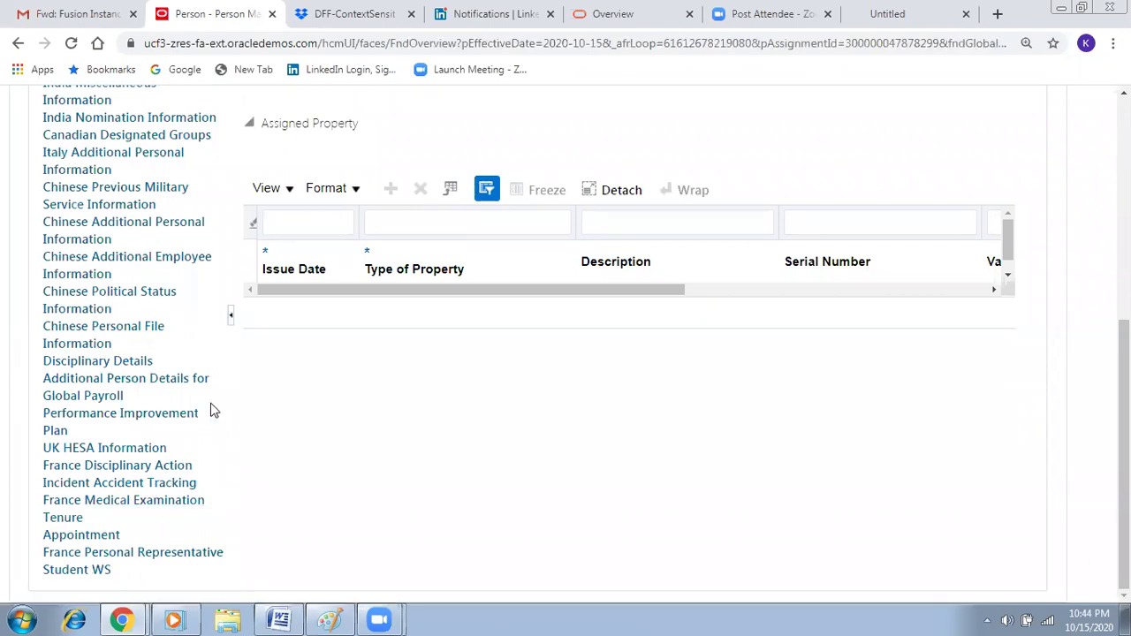
pyautogui.scroll(2, 212, 410)
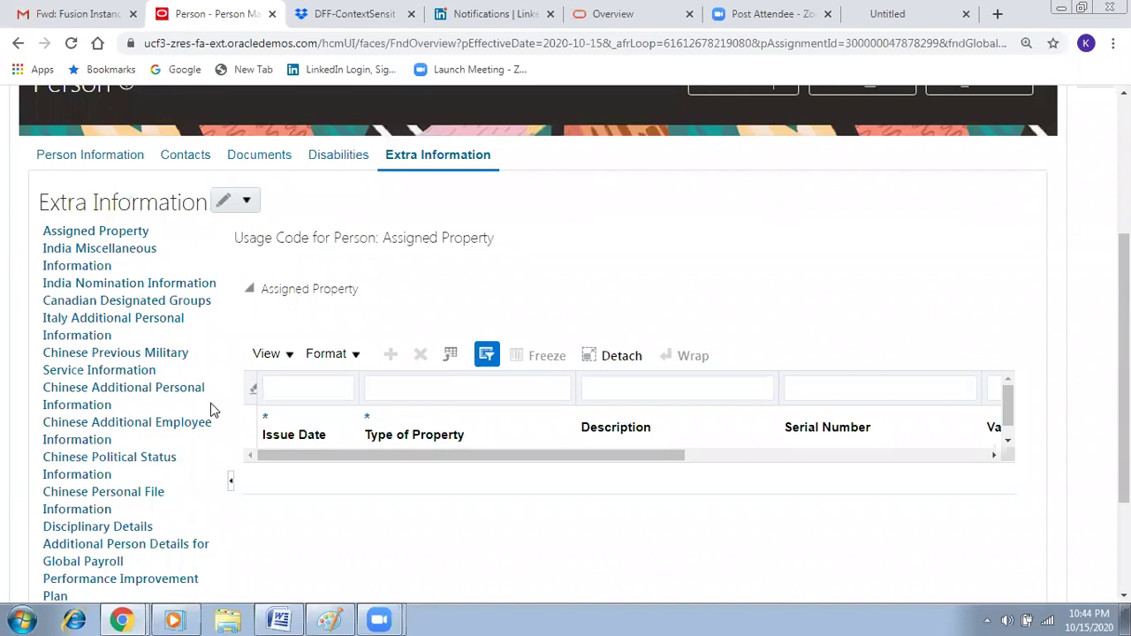
pyautogui.scroll(1, 734, 328)
pyautogui.scroll(1, 747, 378)
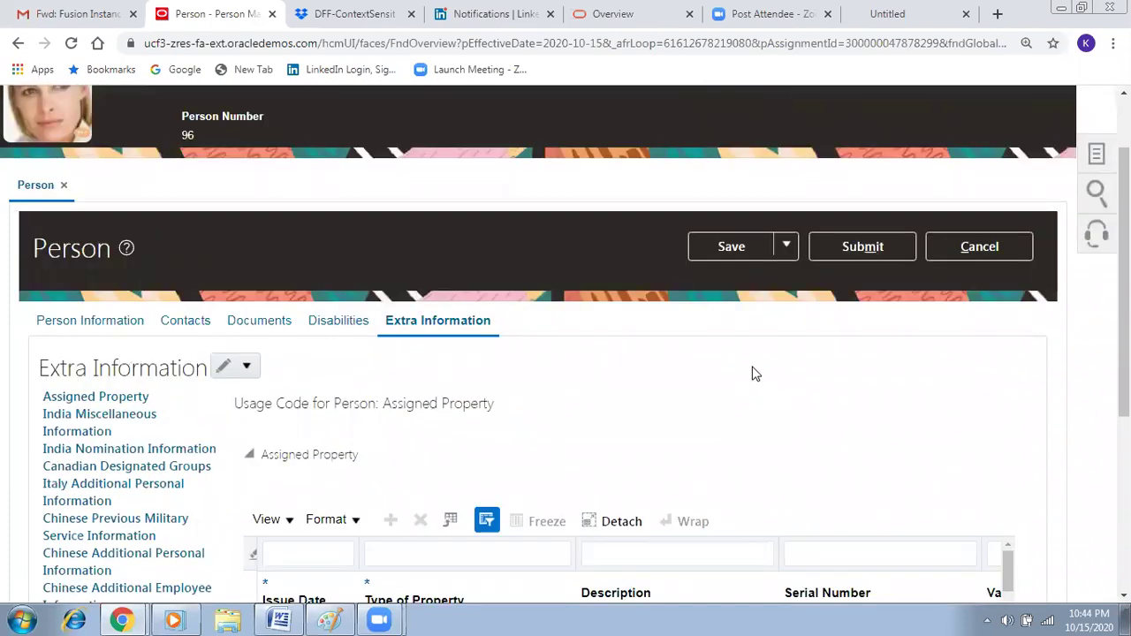
pyautogui.scroll(-1, 756, 374)
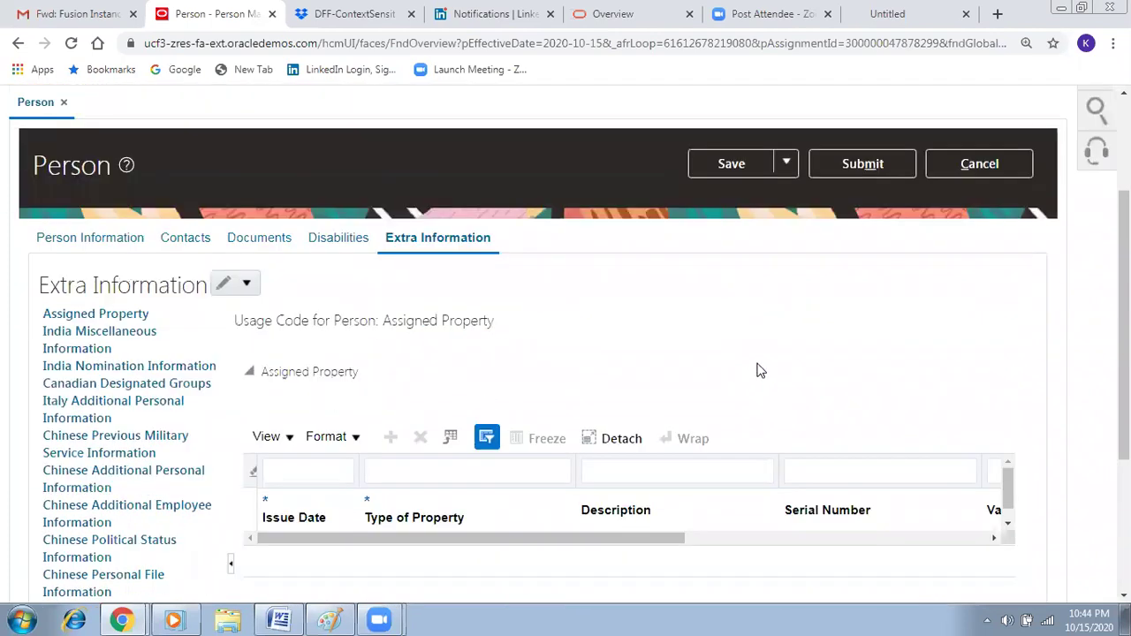
# Step: Start editing the employee's Extra Information in Correct mode, and check the context list again for KK Library Details
pyautogui.click(247, 284)
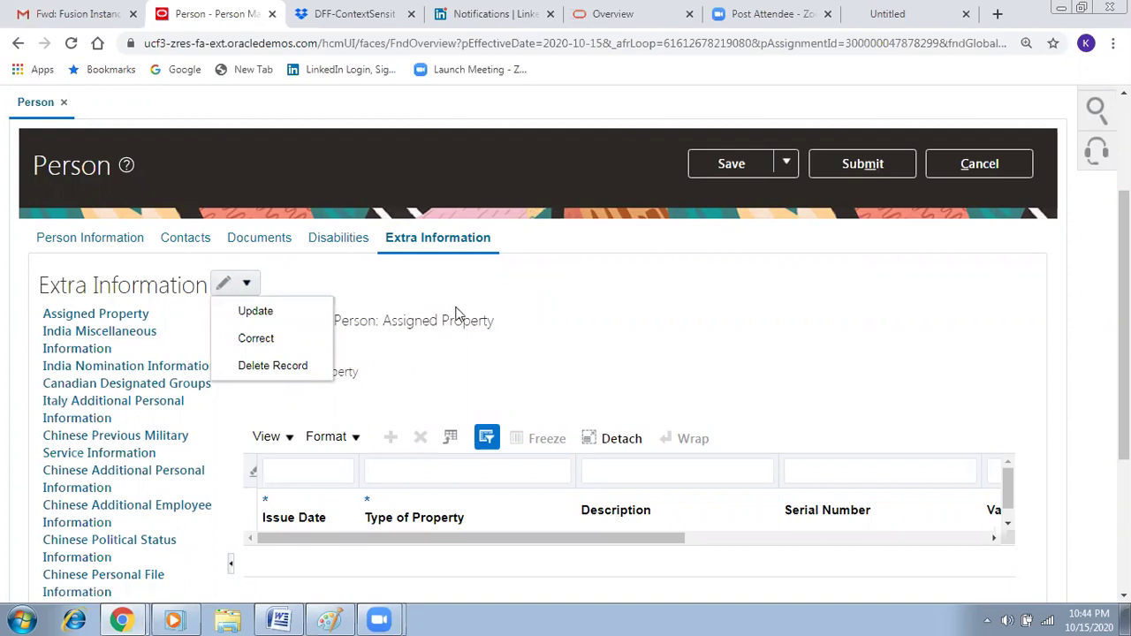
pyautogui.click(244, 336)
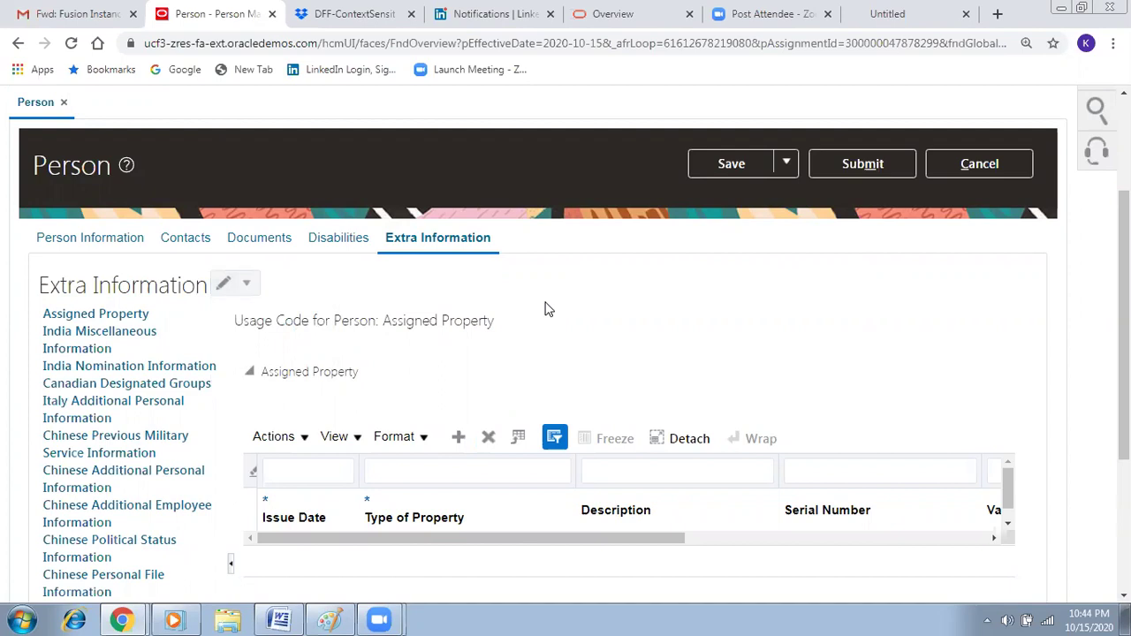
pyautogui.scroll(-3, 545, 308)
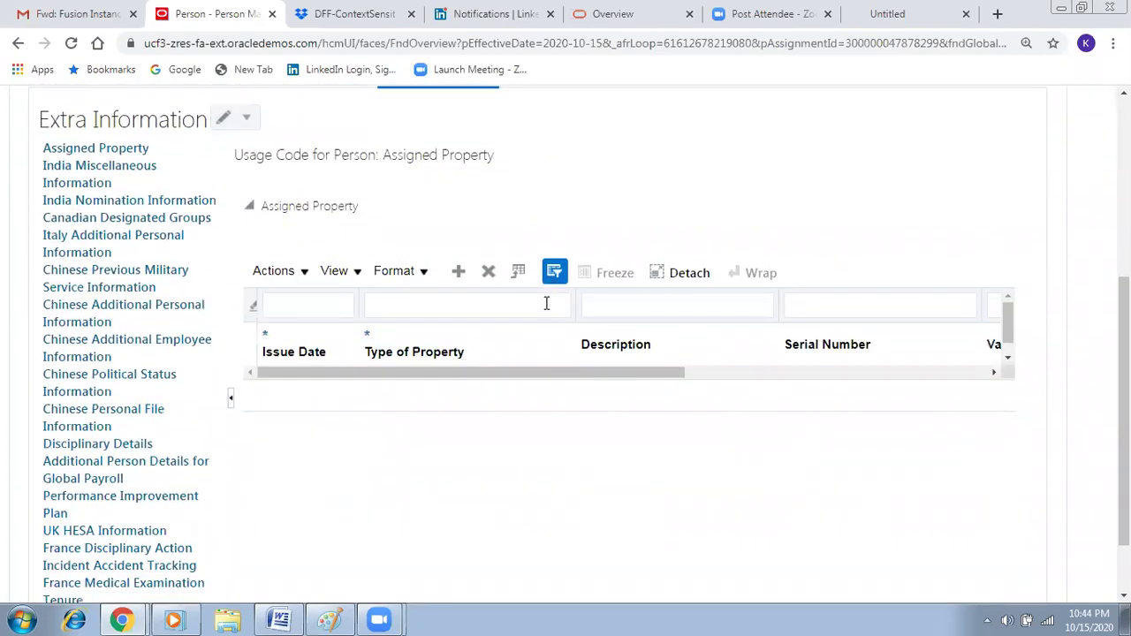
pyautogui.scroll(-2, 400, 478)
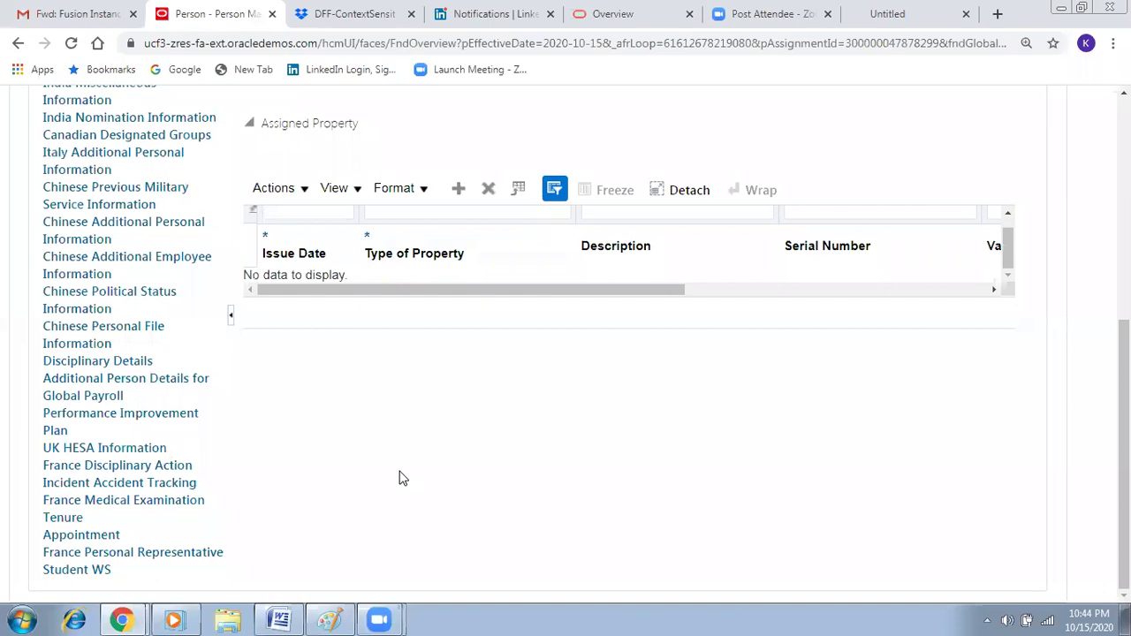
# Step: Look through the employee's Documents section of the Person record
pyautogui.scroll(7, 403, 458)
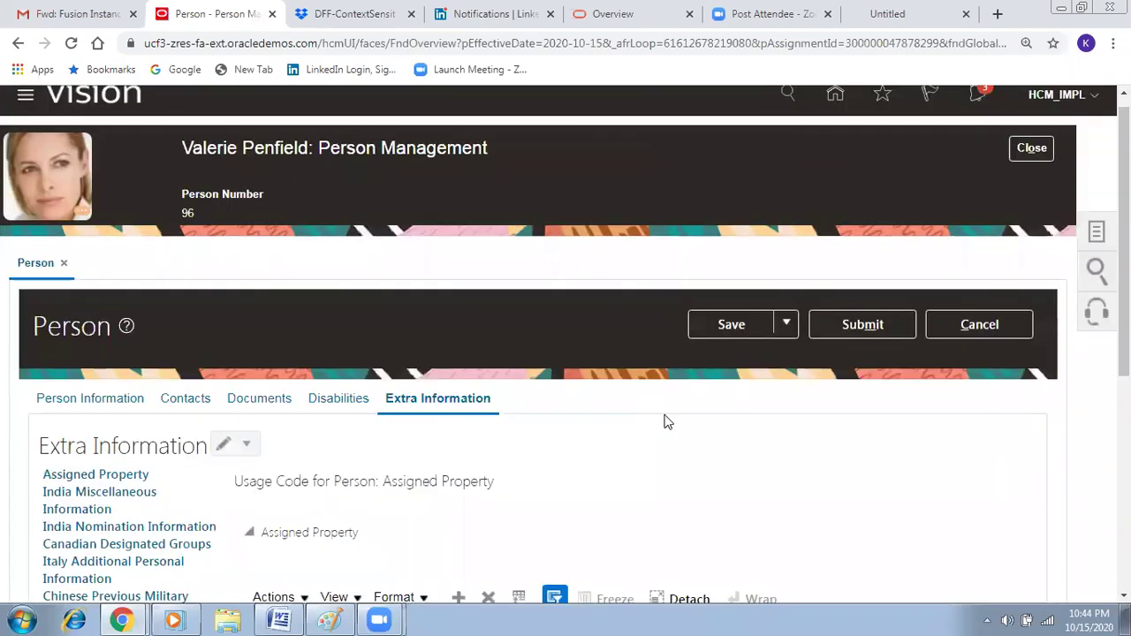
pyautogui.scroll(-1, 667, 421)
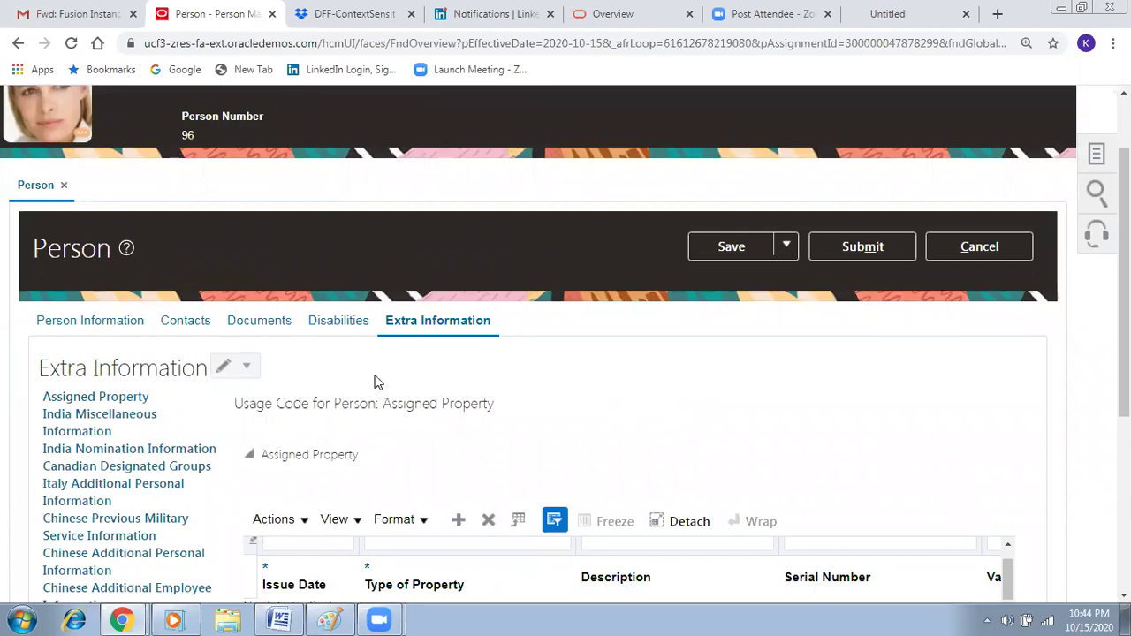
pyautogui.scroll(-1, 631, 353)
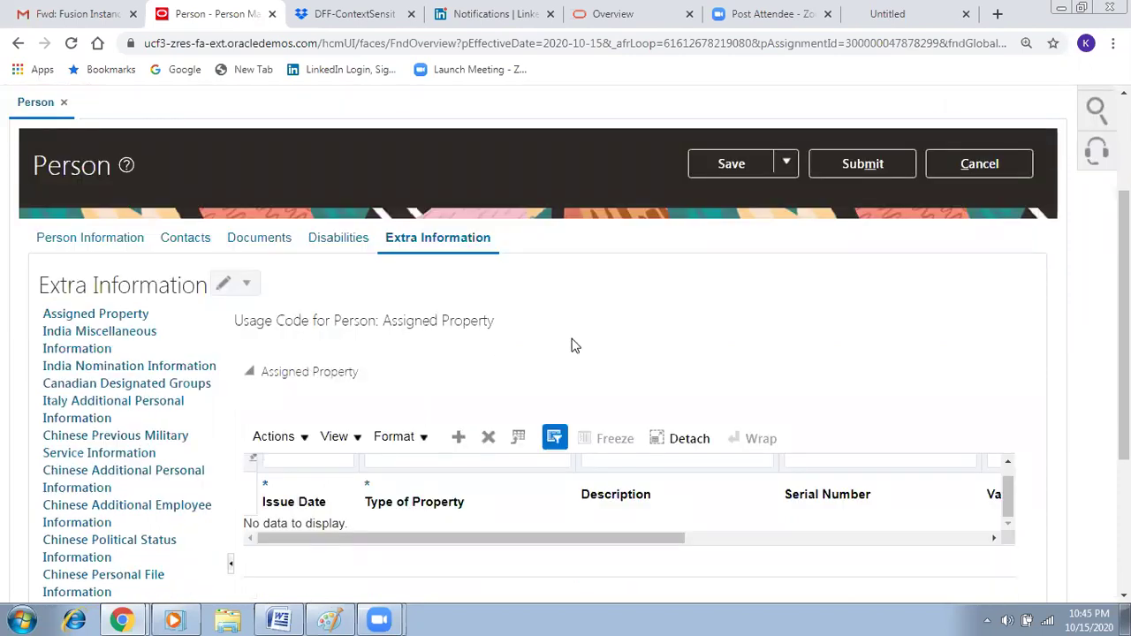
pyautogui.click(260, 240)
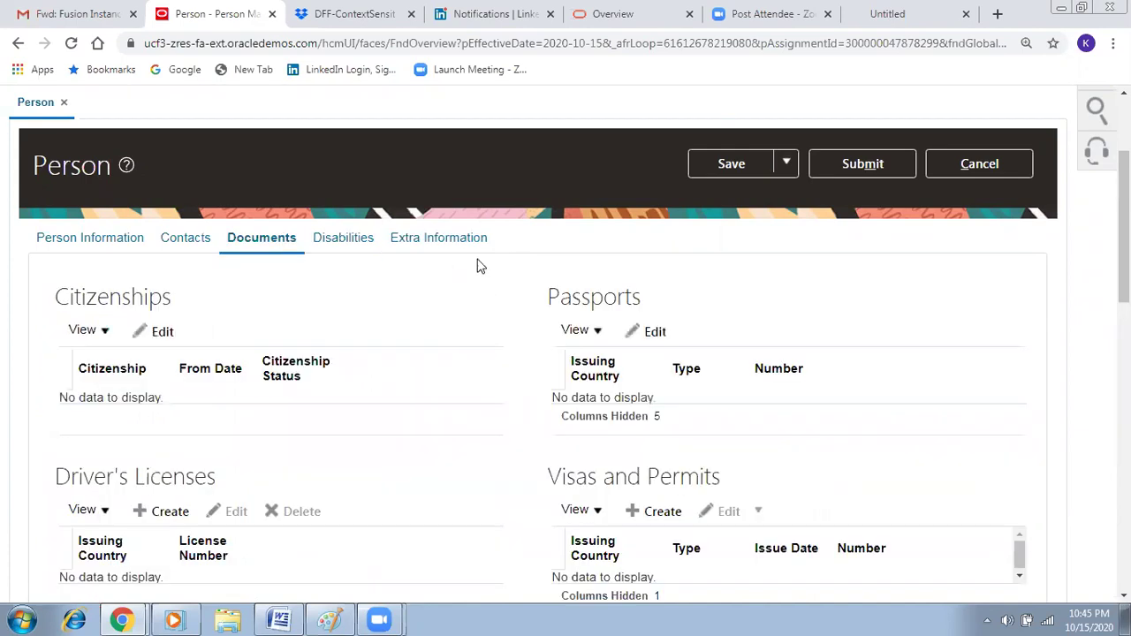
pyautogui.scroll(-1, 722, 442)
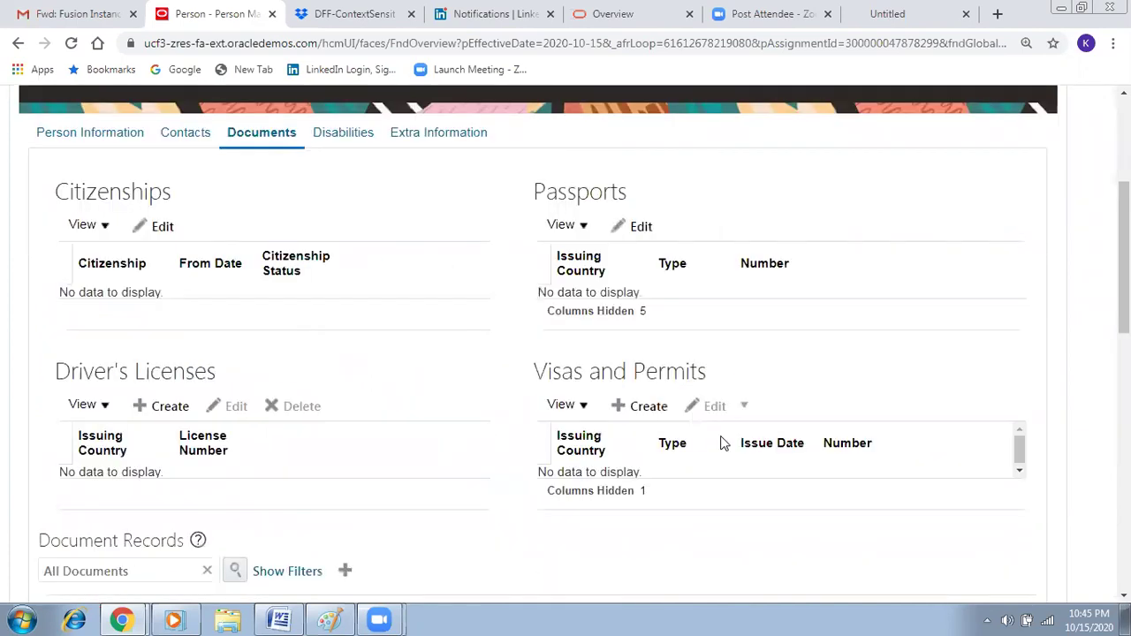
pyautogui.scroll(-2, 726, 433)
pyautogui.scroll(3, 457, 253)
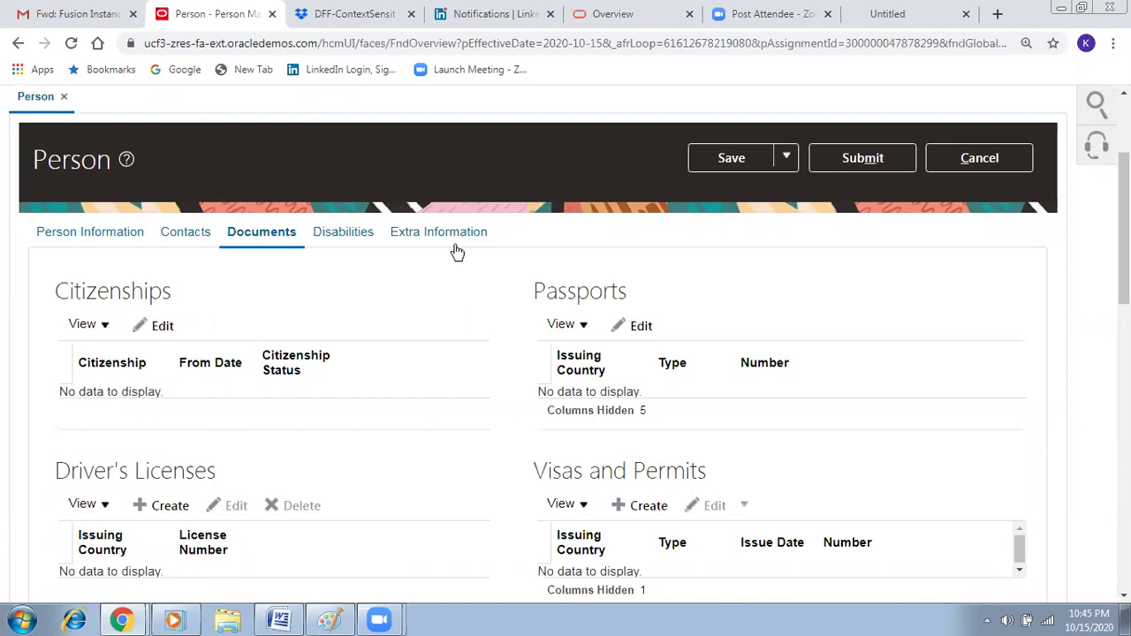
# Step: Return to the employee's Extra Information and look through the context list again for KK Library Details
pyautogui.click(456, 250)
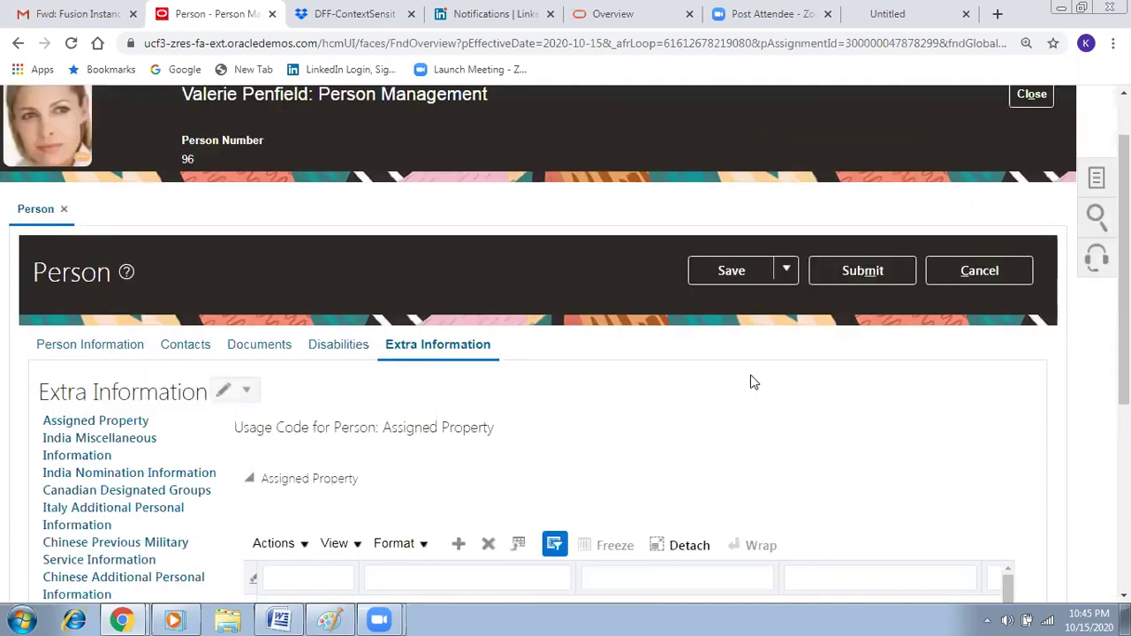
pyautogui.scroll(-1, 750, 382)
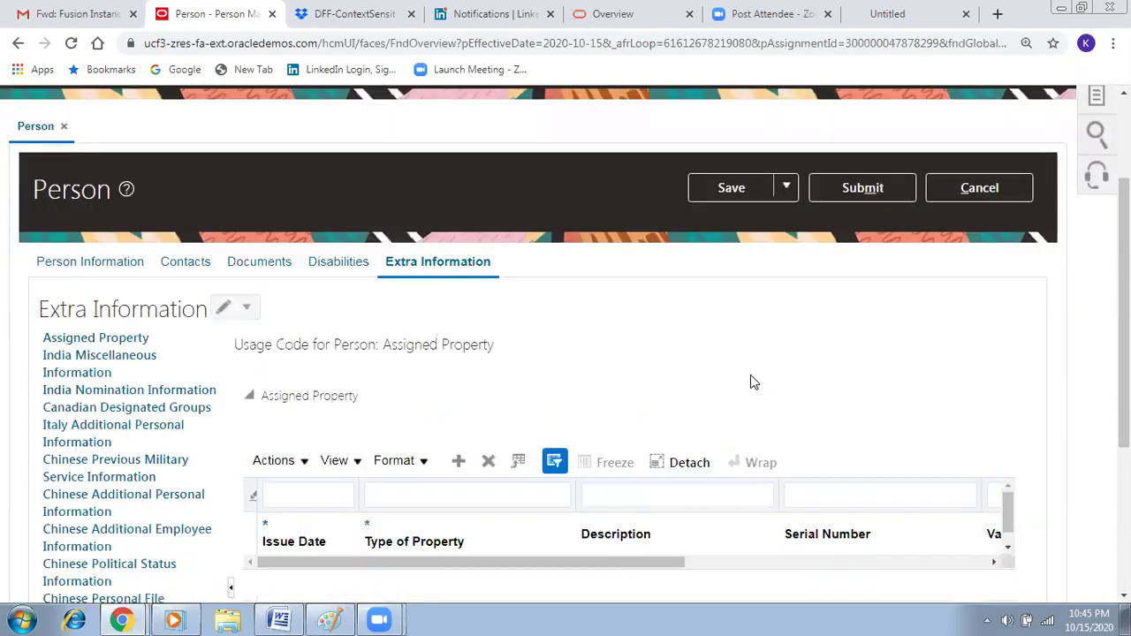
pyautogui.scroll(-1, 750, 382)
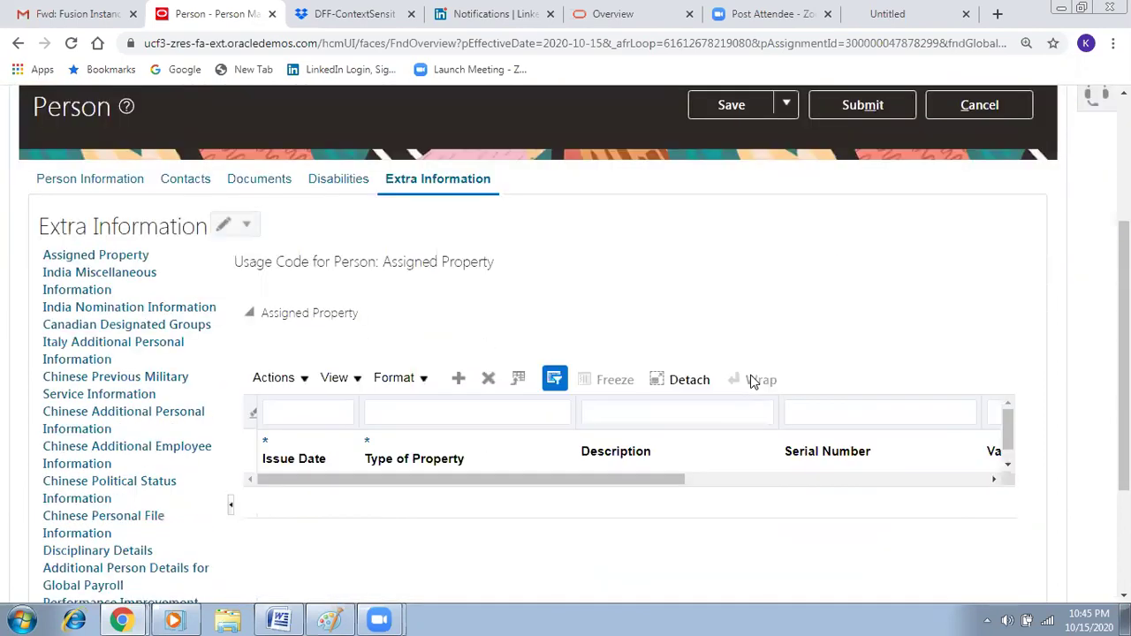
pyautogui.click(251, 227)
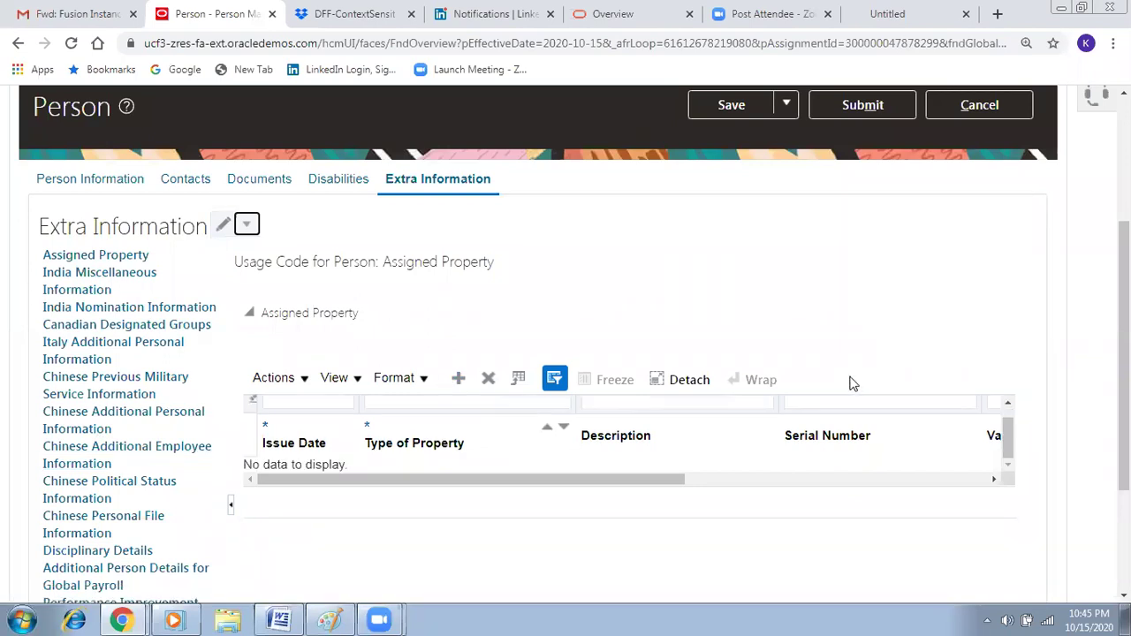
pyautogui.scroll(-2, 862, 378)
pyautogui.scroll(-1, 765, 450)
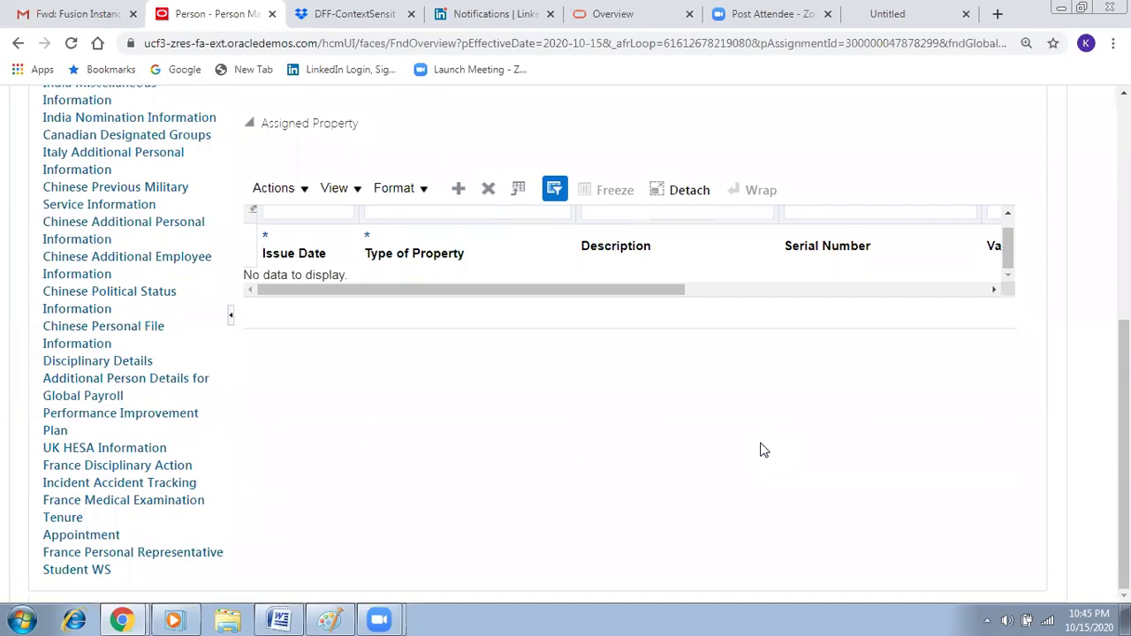
pyautogui.scroll(1, 764, 451)
pyautogui.scroll(1, 764, 451)
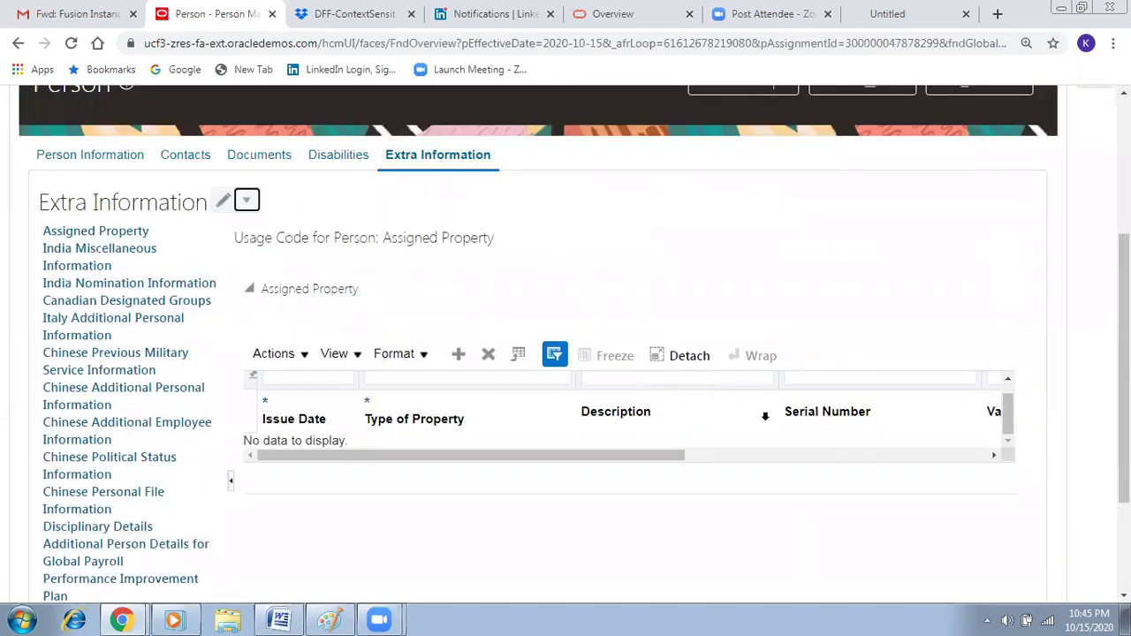
pyautogui.scroll(2, 938, 403)
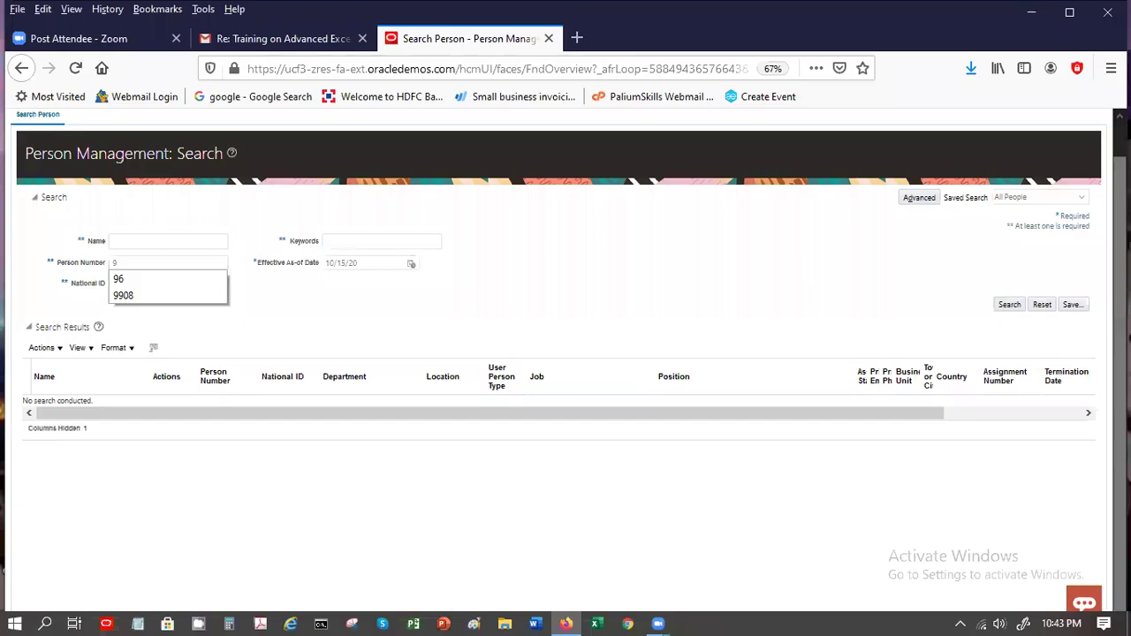
# Step: Search for an employee by person number, and repeat the search with a different employee's person number
pyautogui.write('5')
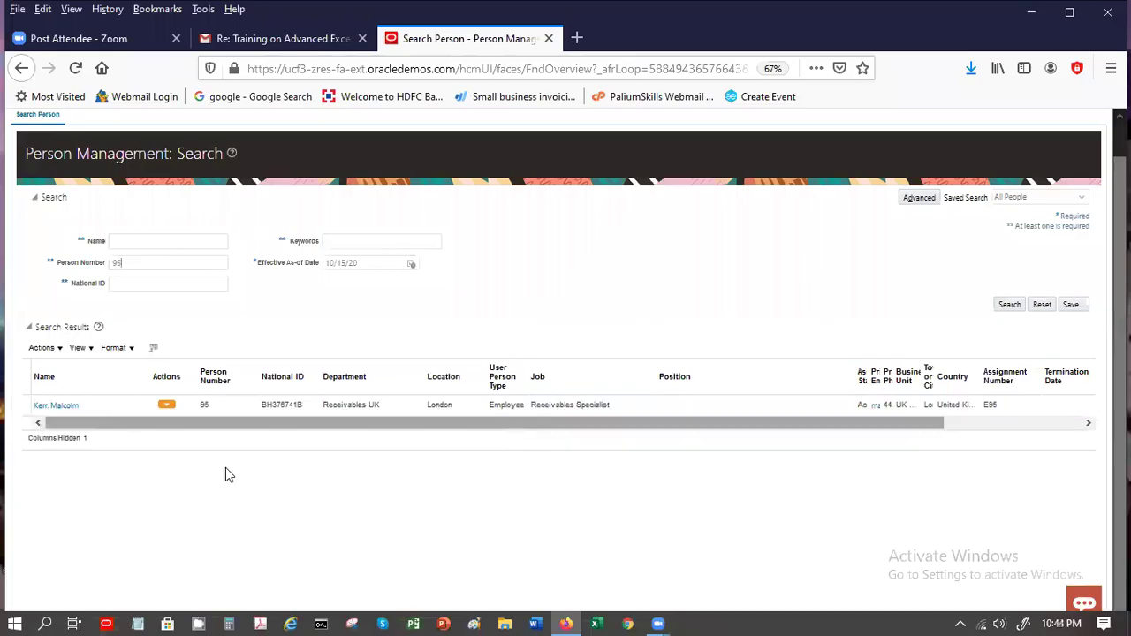
pyautogui.press('BackSpace')
pyautogui.press('BackSpace')
pyautogui.write('35')
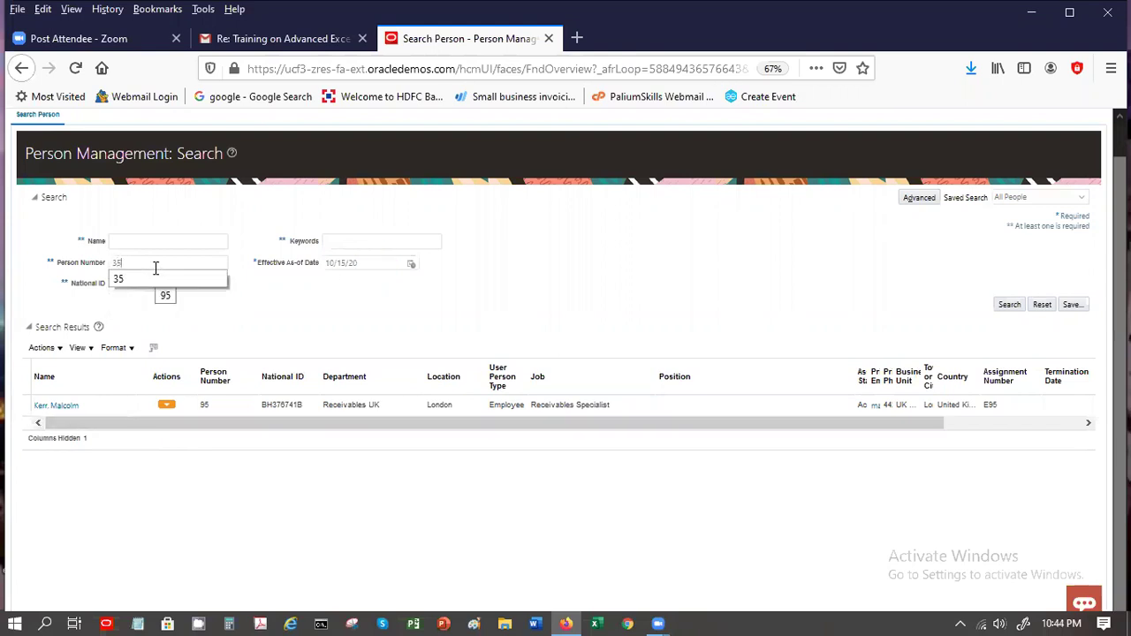
pyautogui.press('Tab')
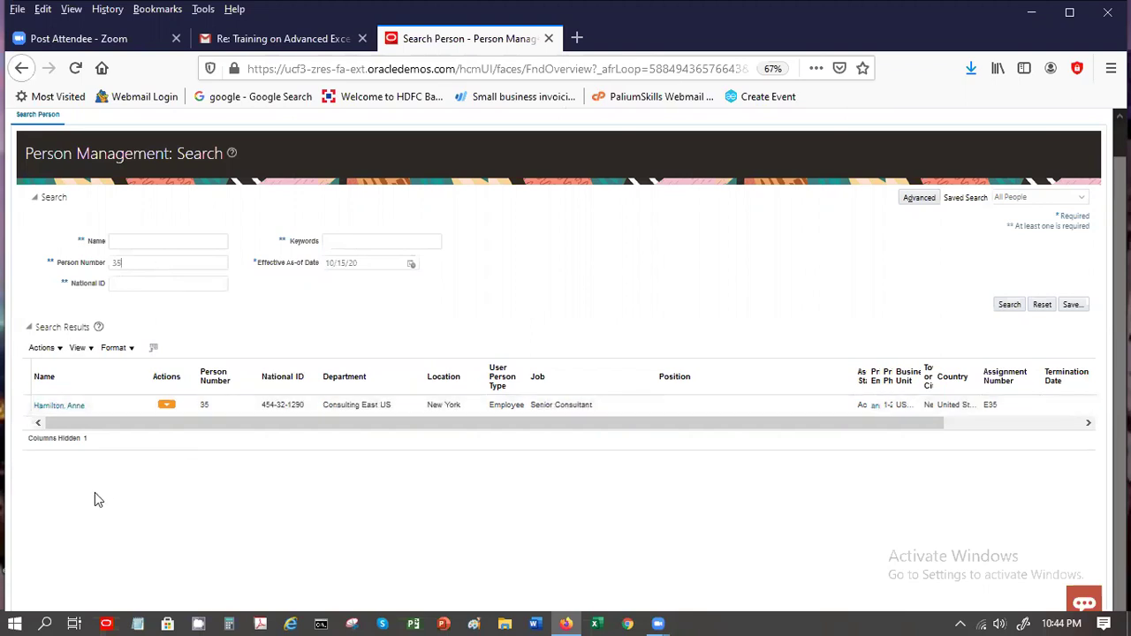
# Step: Open the found employee's Person record from the Personal and Employment actions and check the Extra Information contexts for KK Library Details
pyautogui.click(159, 409)
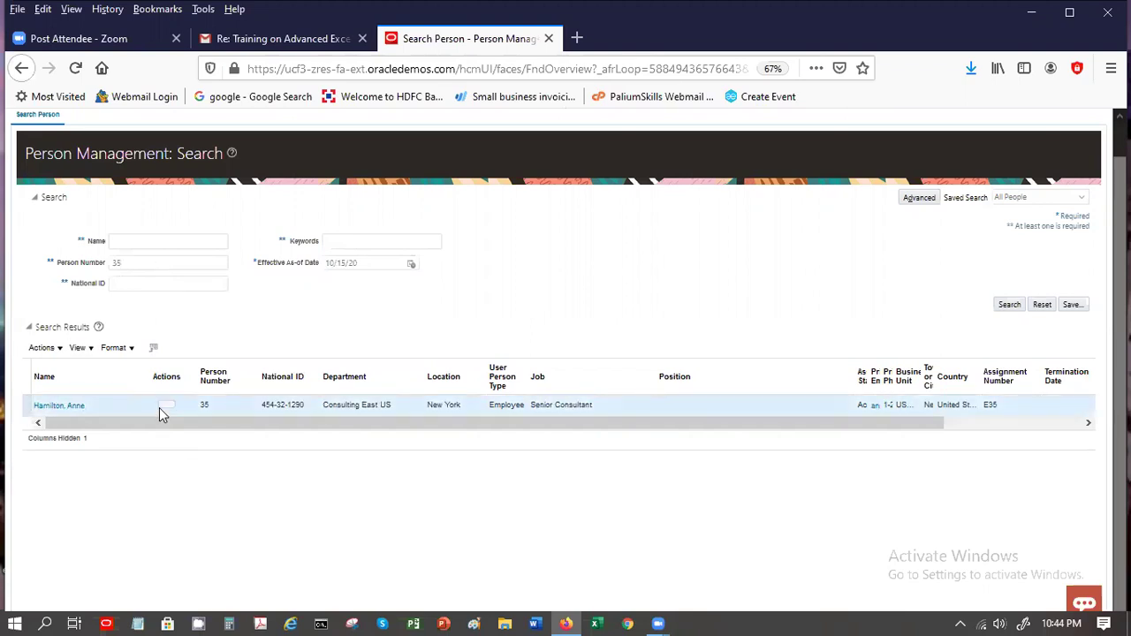
pyautogui.click(161, 406)
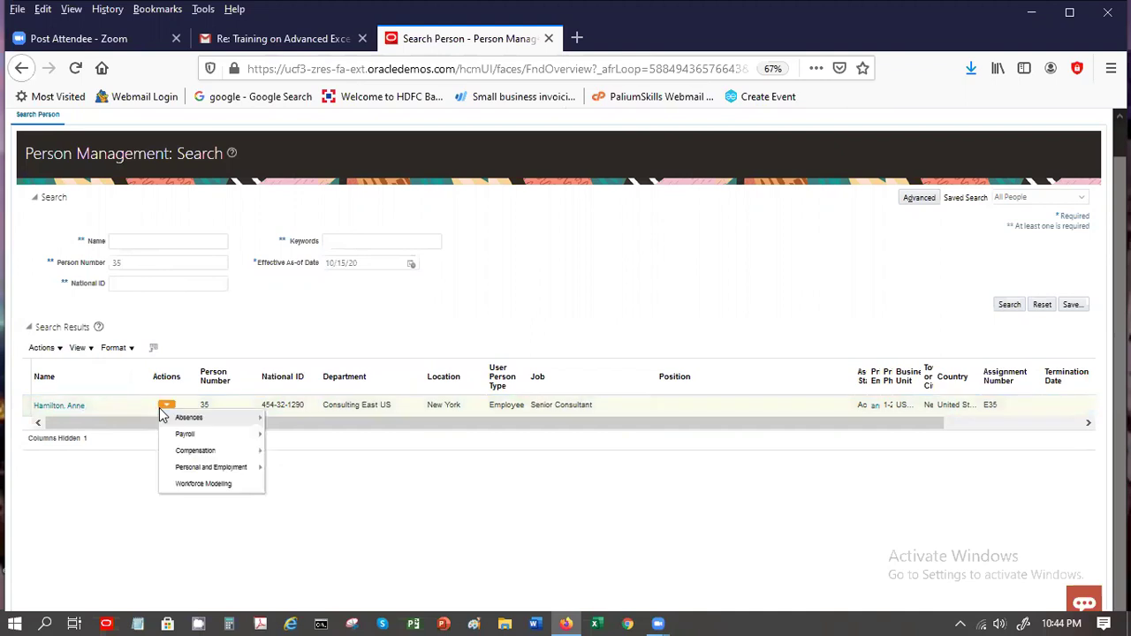
pyautogui.moveTo(231, 471)
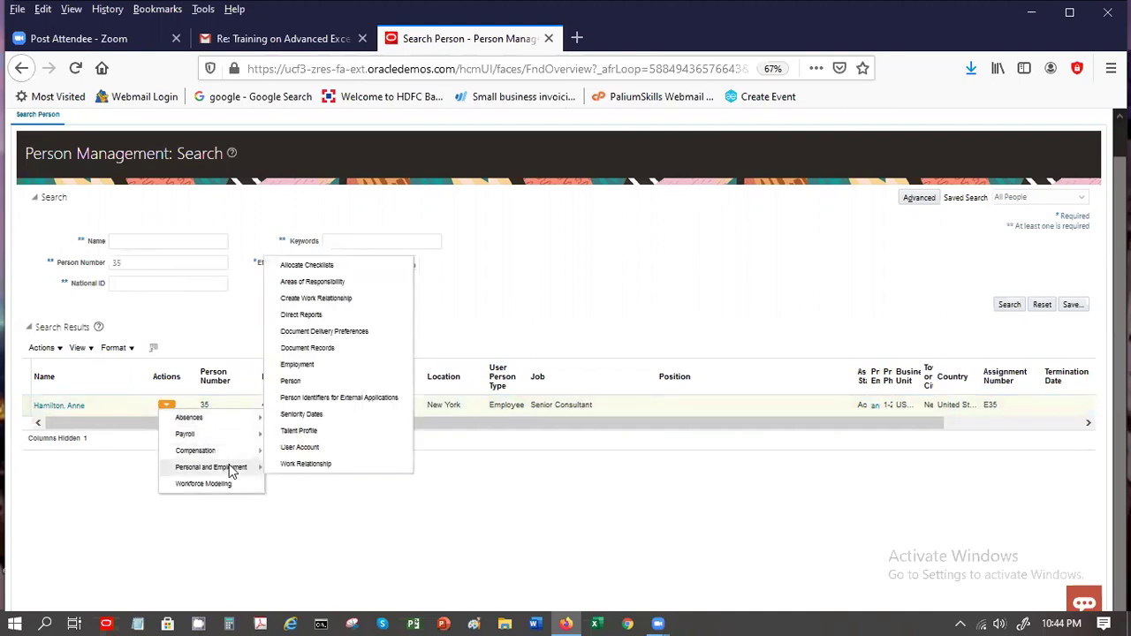
pyautogui.click(292, 381)
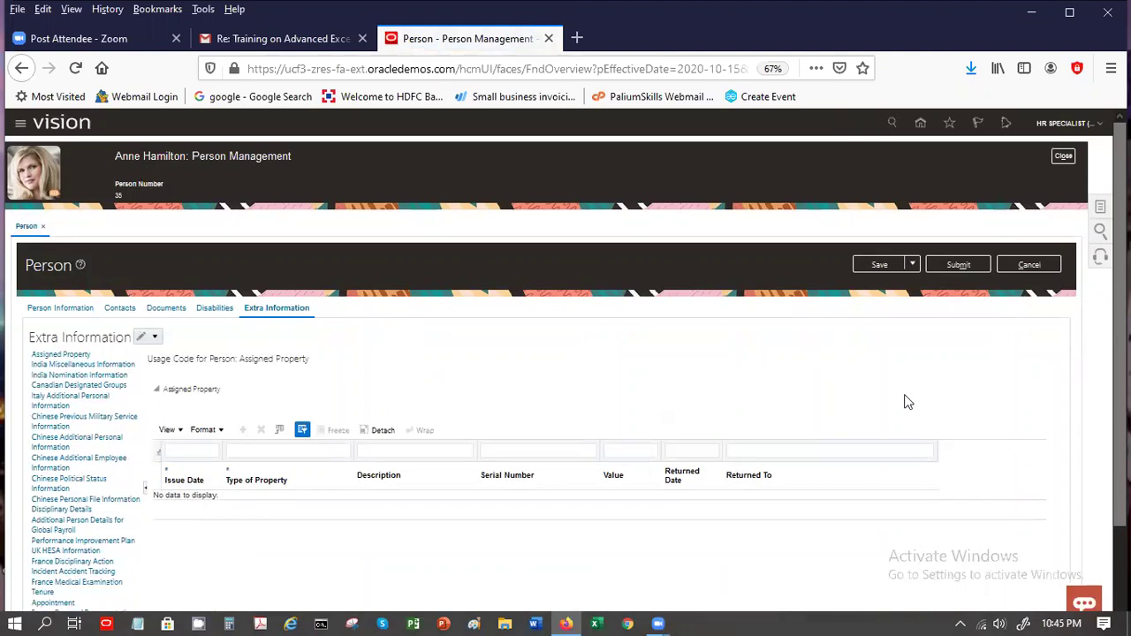
pyautogui.scroll(-2, 1117, 353)
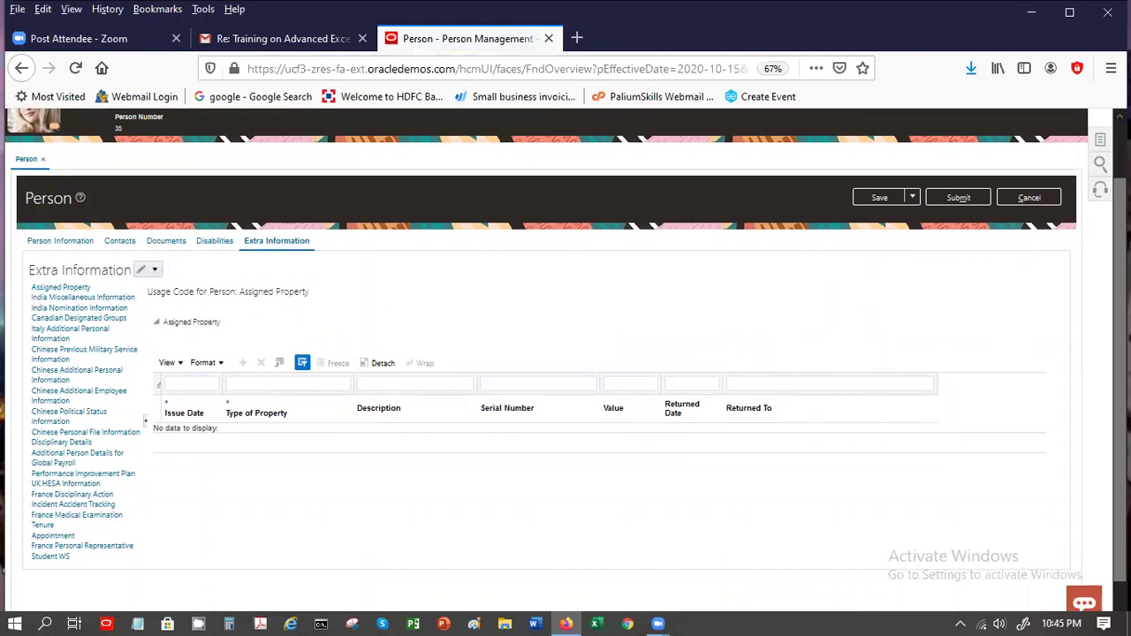
pyautogui.scroll(2, 1096, 146)
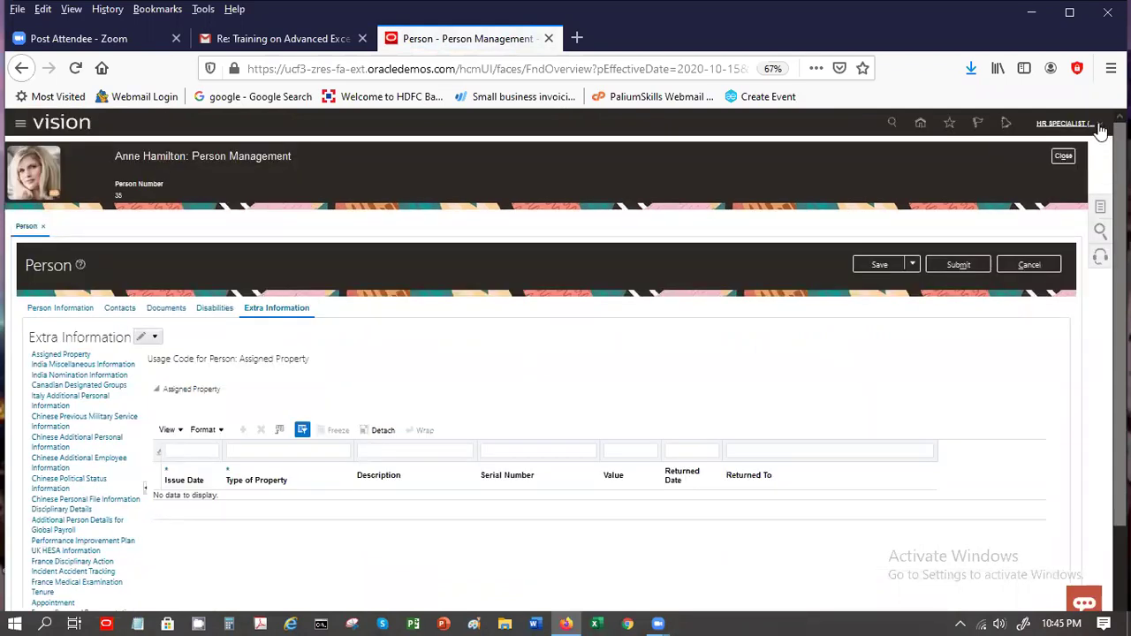
# Step: Go to Setup and Maintenance, search the tasks for "flexfield", and open Manage Person Extensible Flexfield
pyautogui.click(1100, 129)
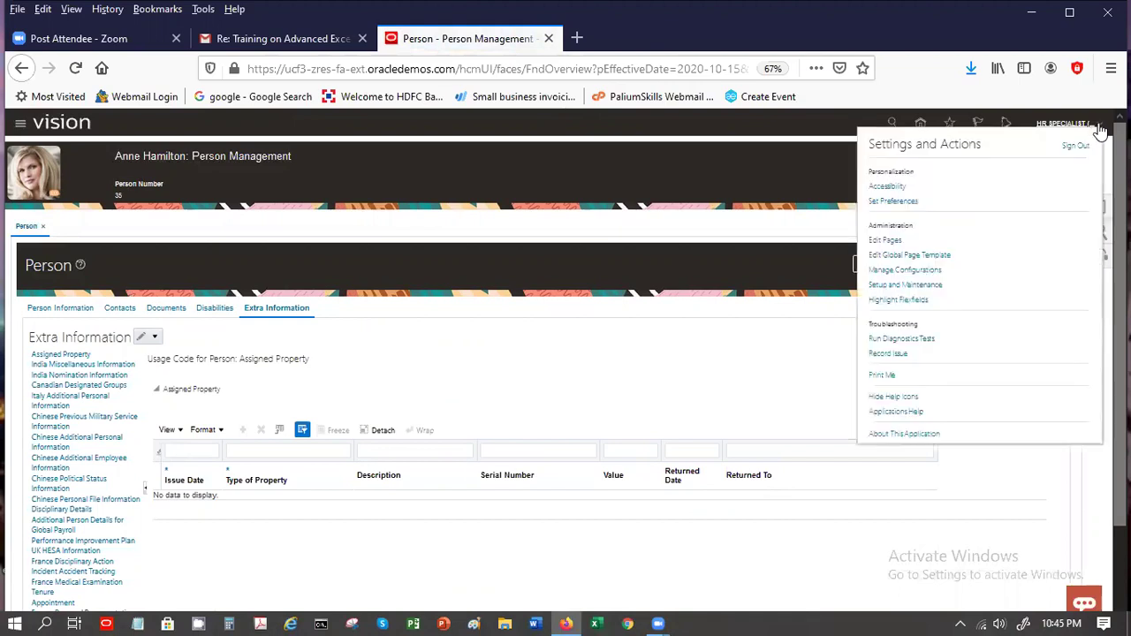
pyautogui.click(884, 285)
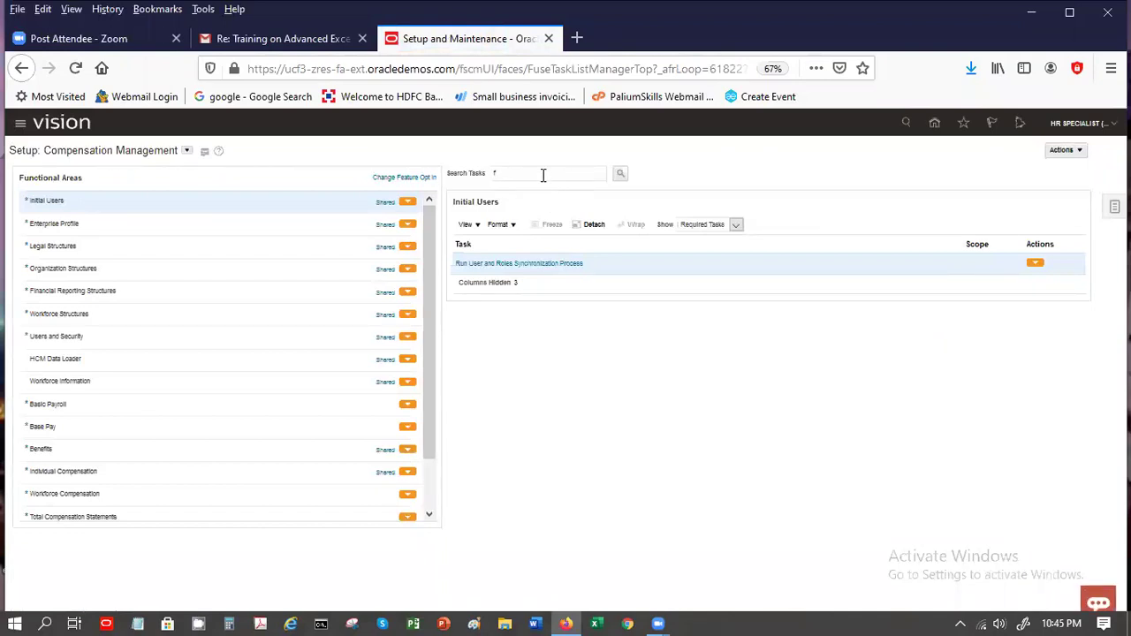
pyautogui.write('exfield')
pyautogui.press('Return')
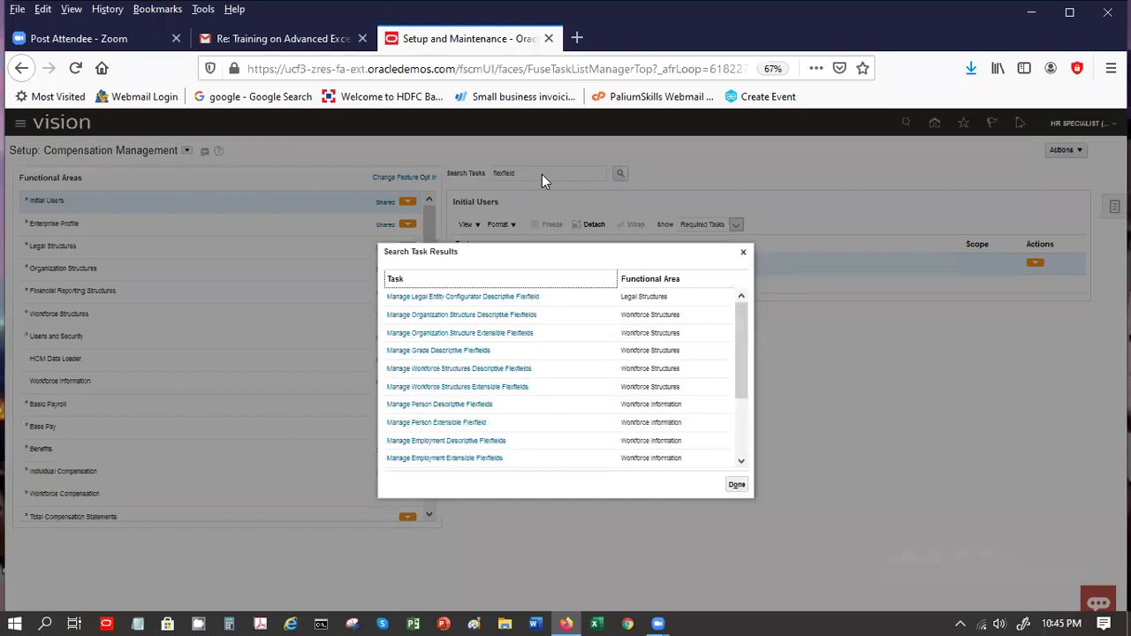
pyautogui.click(449, 423)
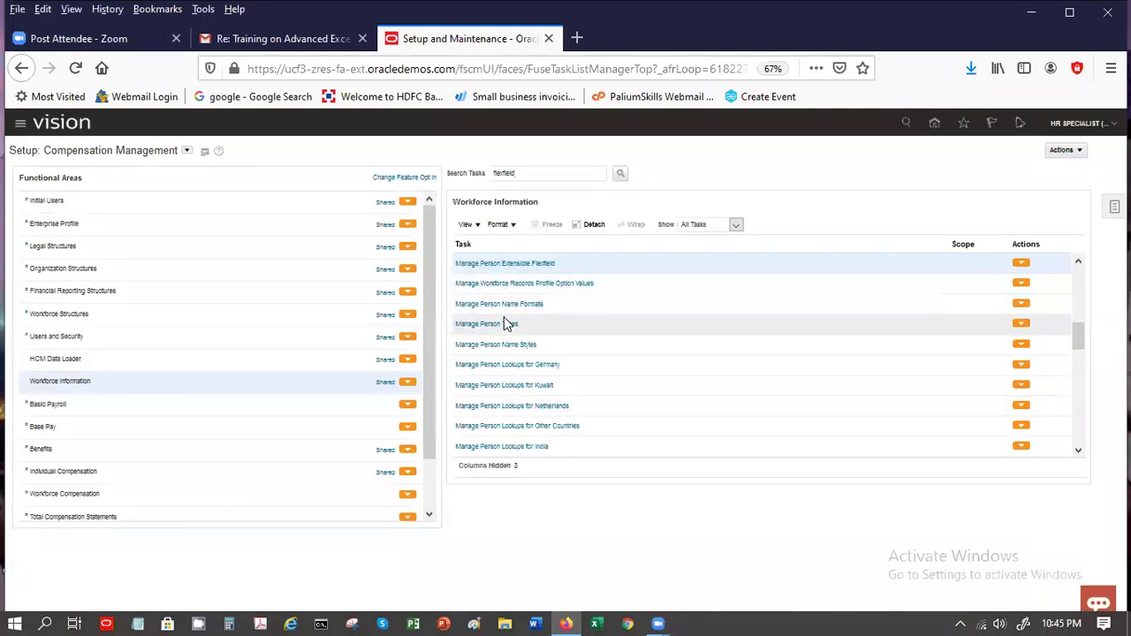
pyautogui.click(502, 262)
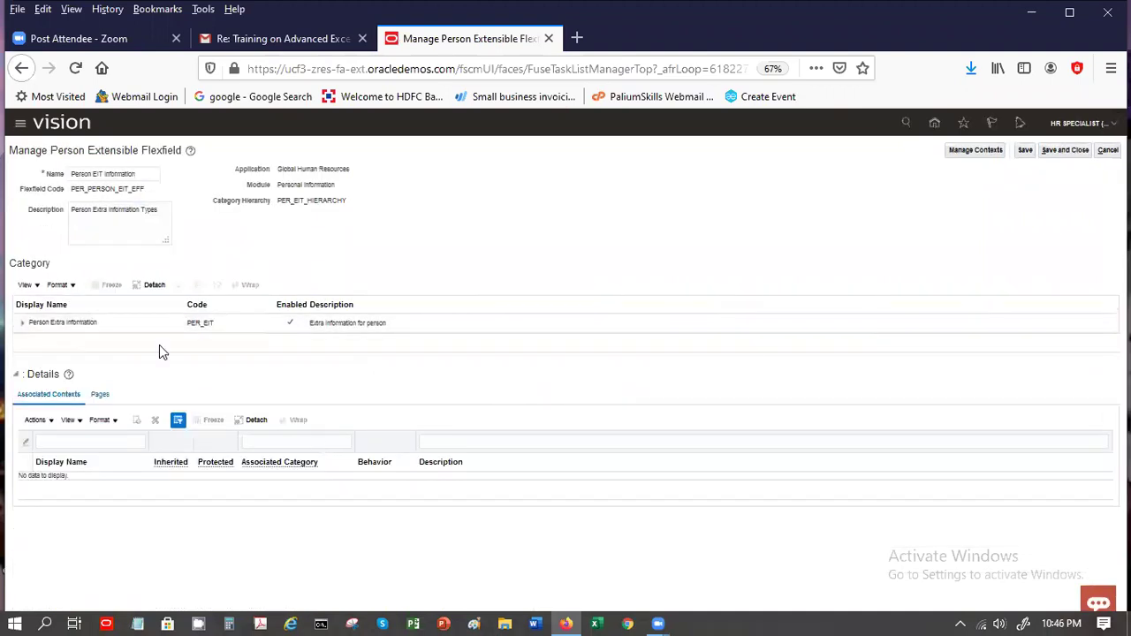
# Step: Open Manage Contexts for the Person EIT Information flexfield and list all its contexts without search criteria
pyautogui.click(150, 328)
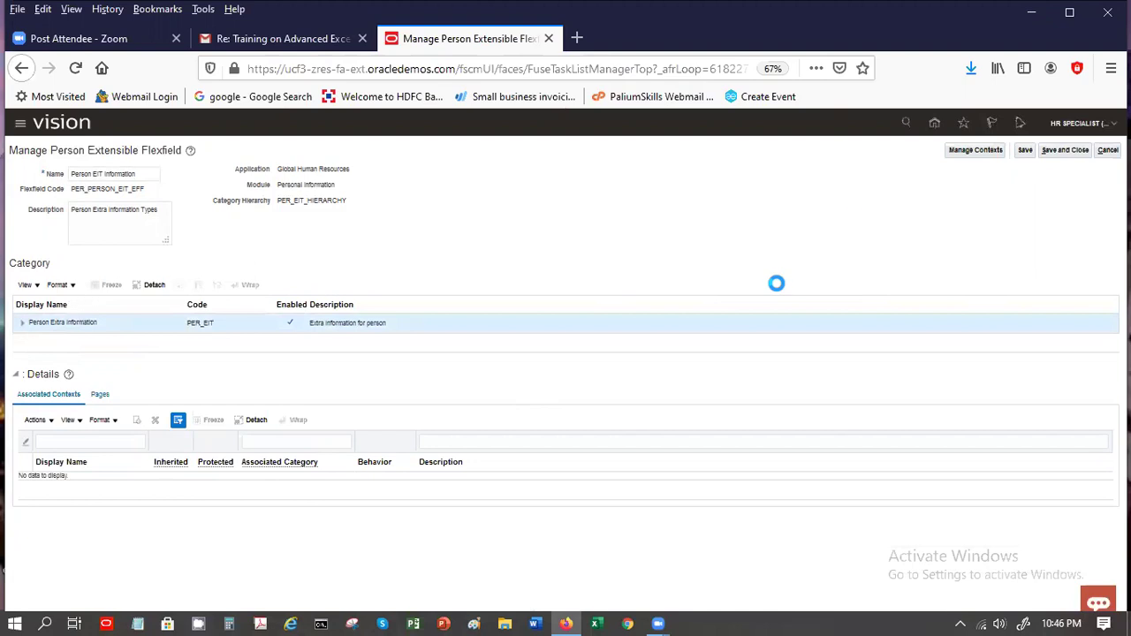
pyautogui.click(977, 151)
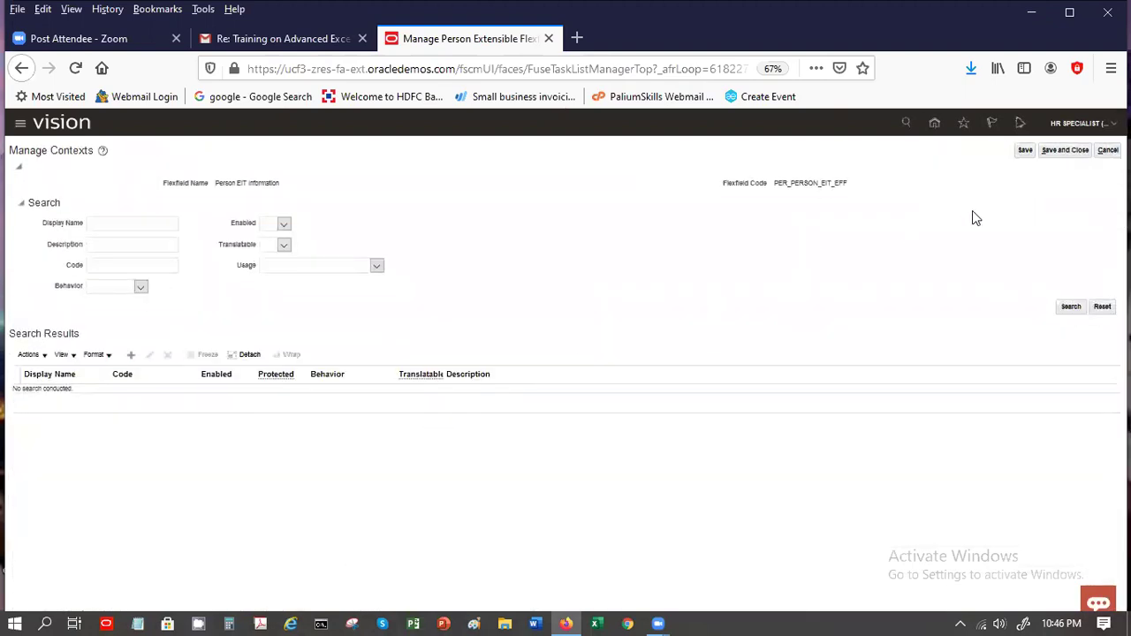
pyautogui.click(1067, 309)
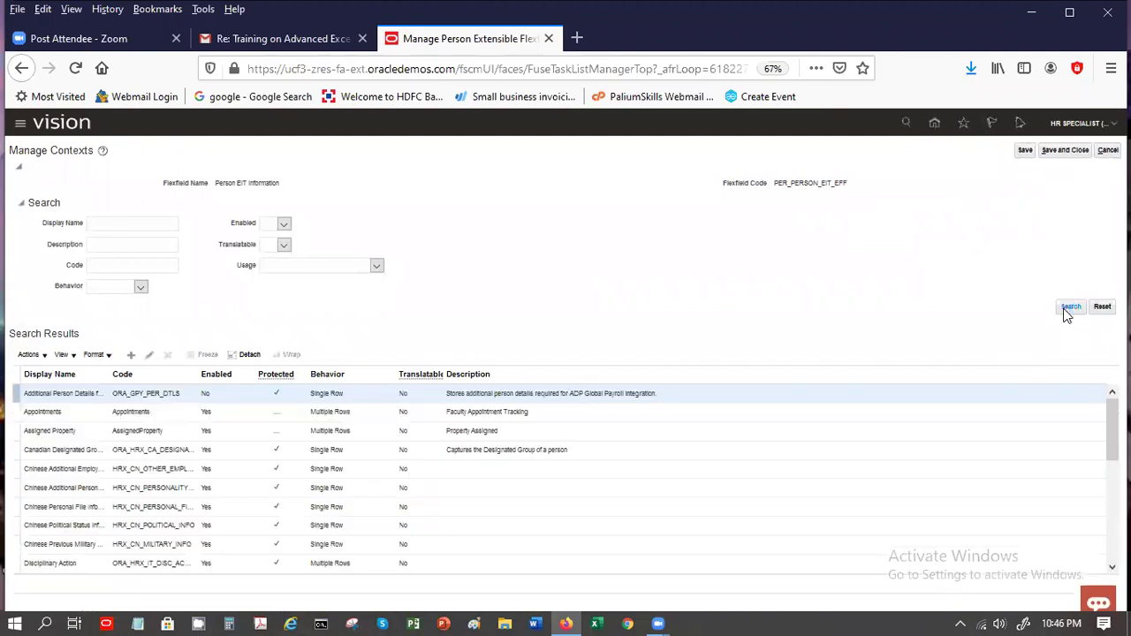
# Step: Open the Assigned Property context for editing, review its segments and context usages, and leave without saving
pyautogui.click(120, 433)
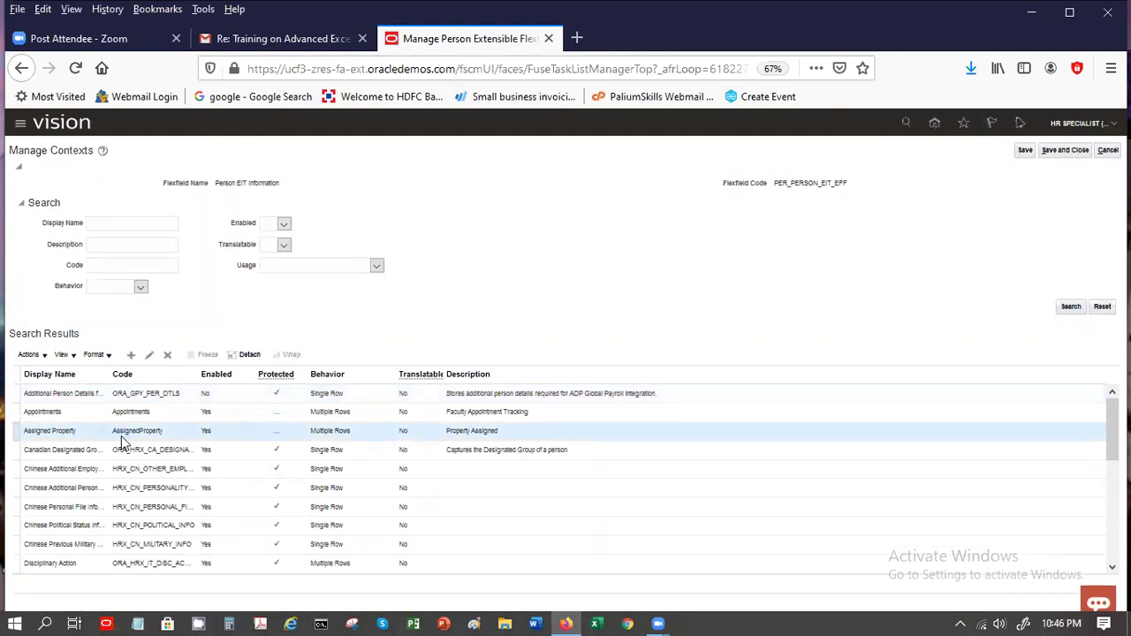
pyautogui.click(148, 356)
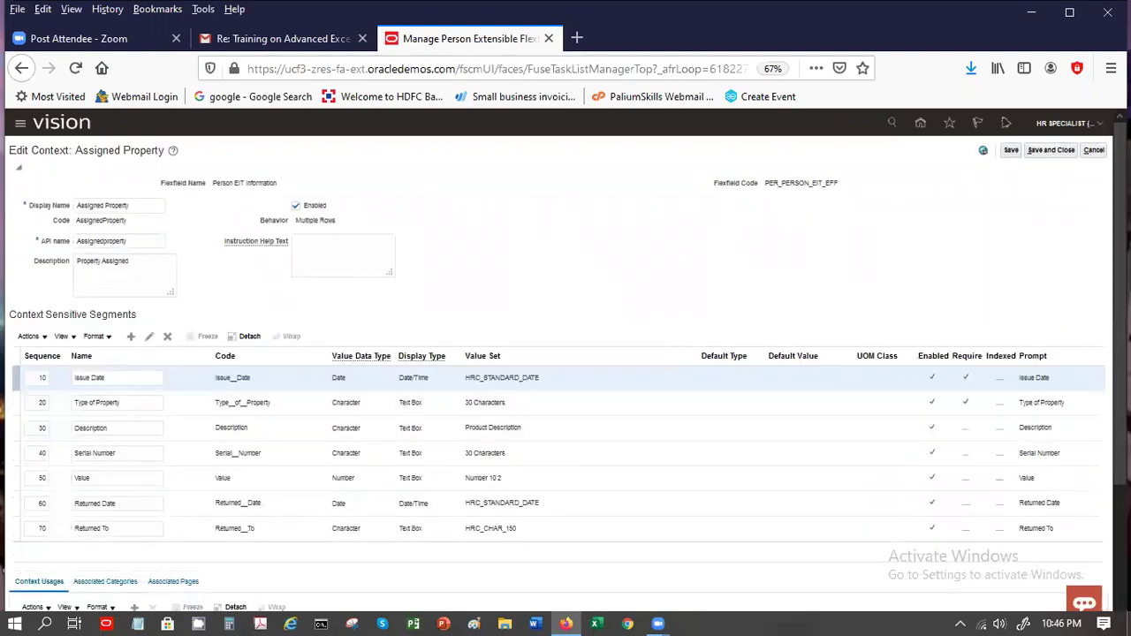
pyautogui.scroll(-3, 1079, 600)
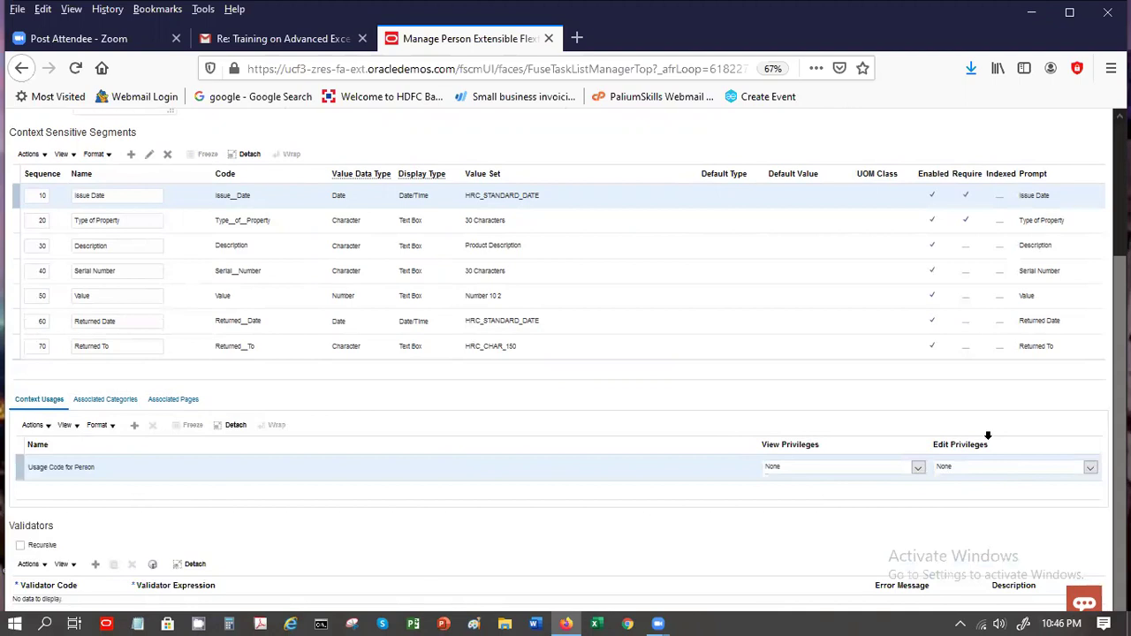
pyautogui.scroll(3, 566, 353)
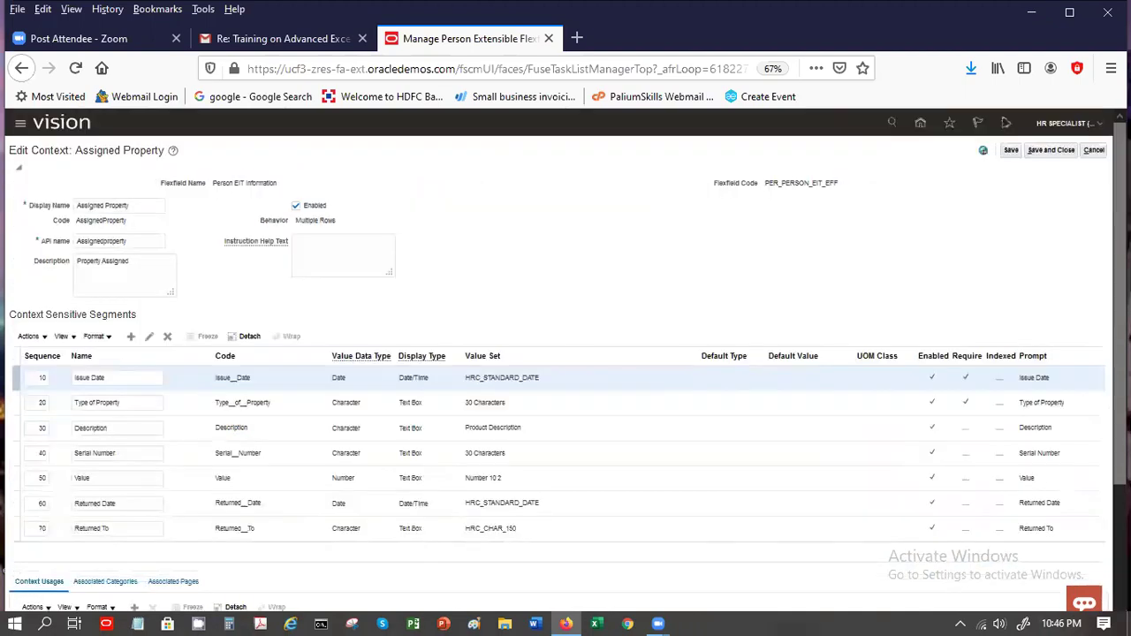
pyautogui.click(1093, 151)
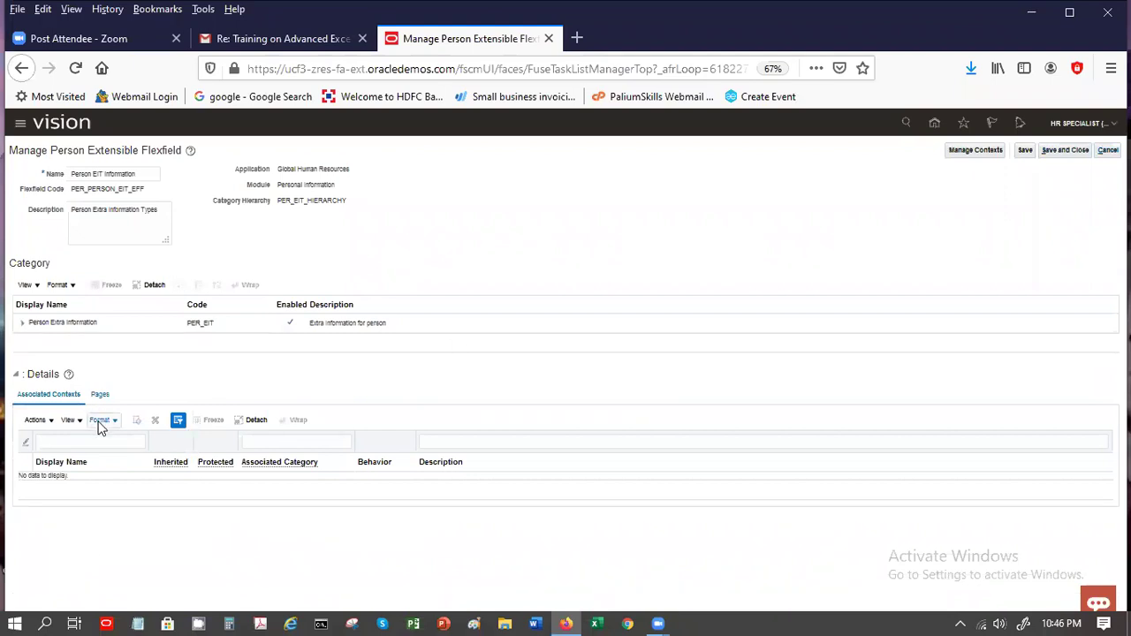
# Step: Search the Person EIT Information flexfield's contexts for display name "kk" and open the KK Library Details context for editing
pyautogui.click(976, 152)
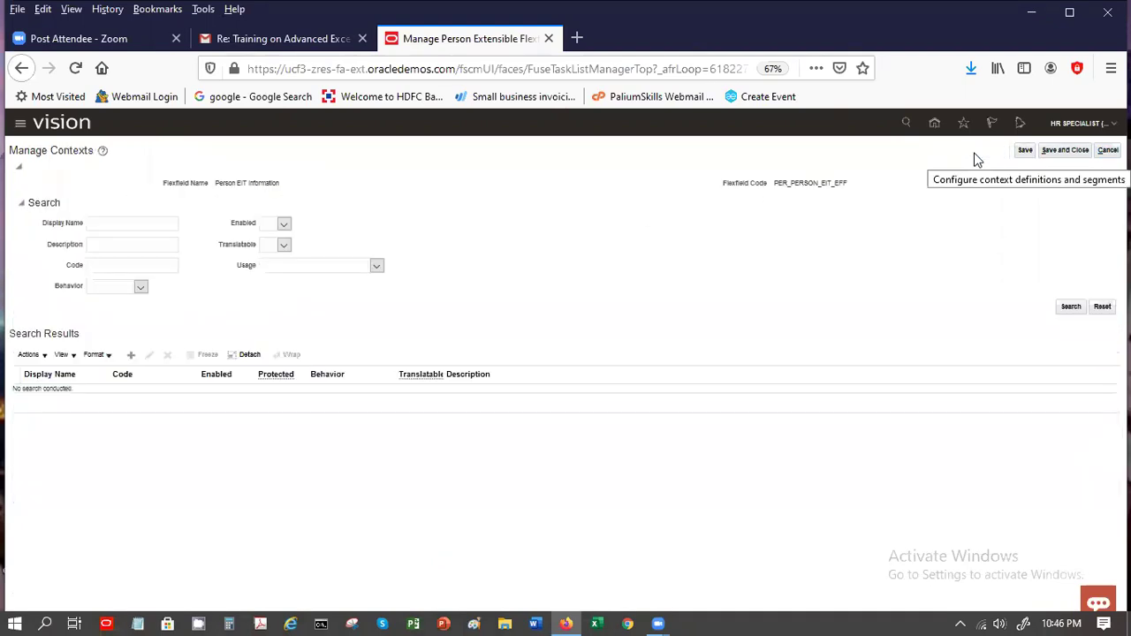
pyautogui.click(93, 223)
pyautogui.write('e')
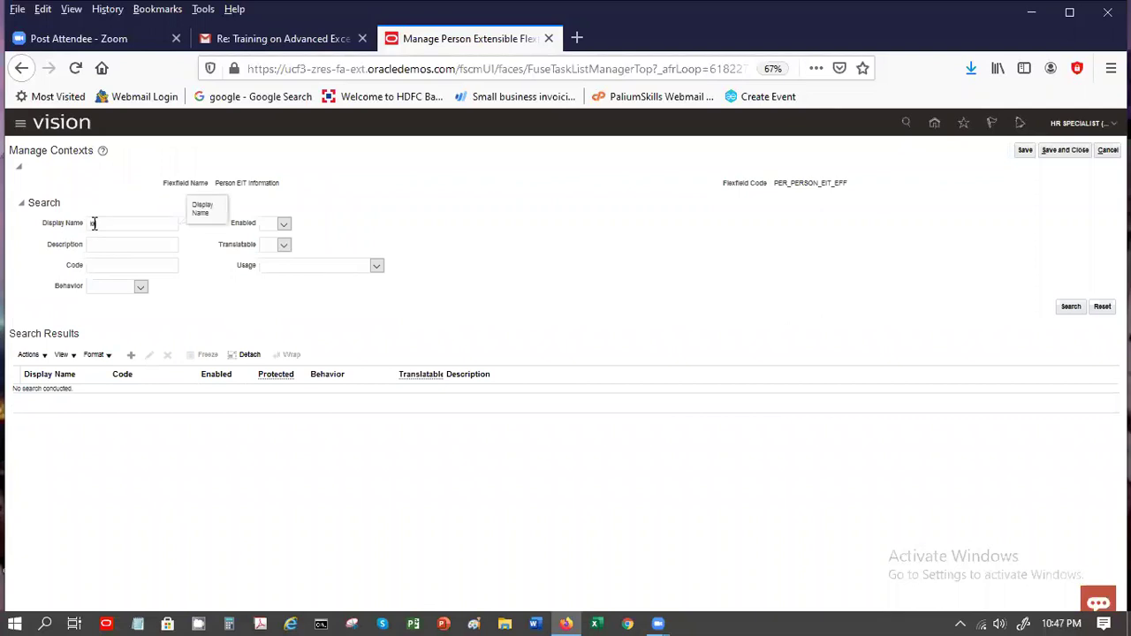
pyautogui.press('Return')
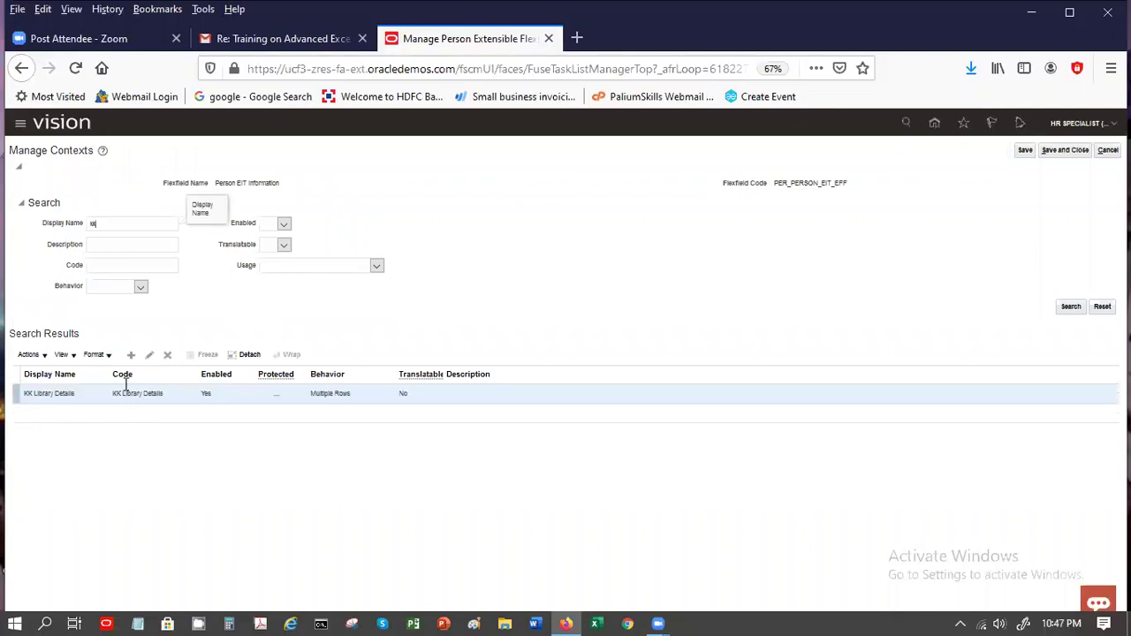
pyautogui.click(150, 355)
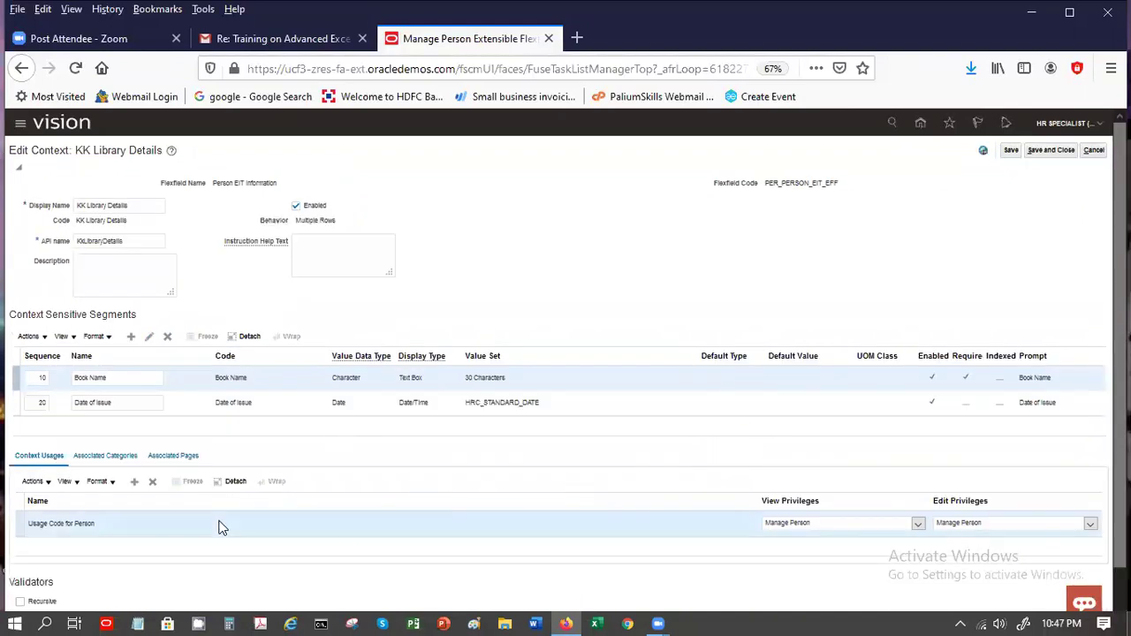
# Step: Set both view and edit privileges of Usage Code for Person to None, then save and close the context and the flexfield
pyautogui.click(820, 523)
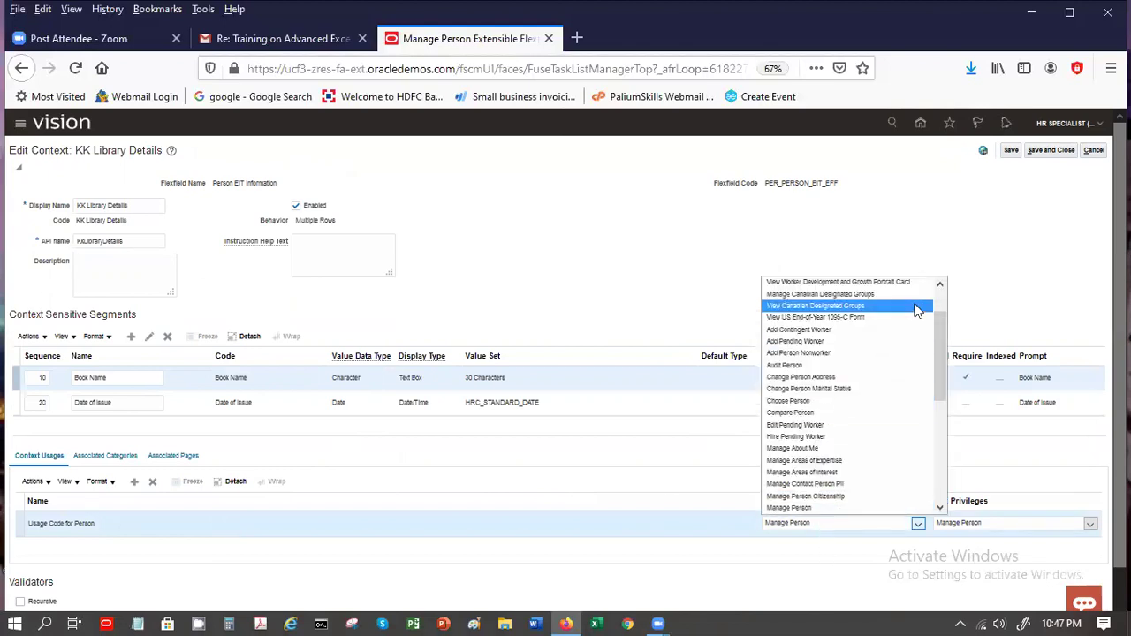
pyautogui.scroll(2, 884, 305)
pyautogui.click(887, 284)
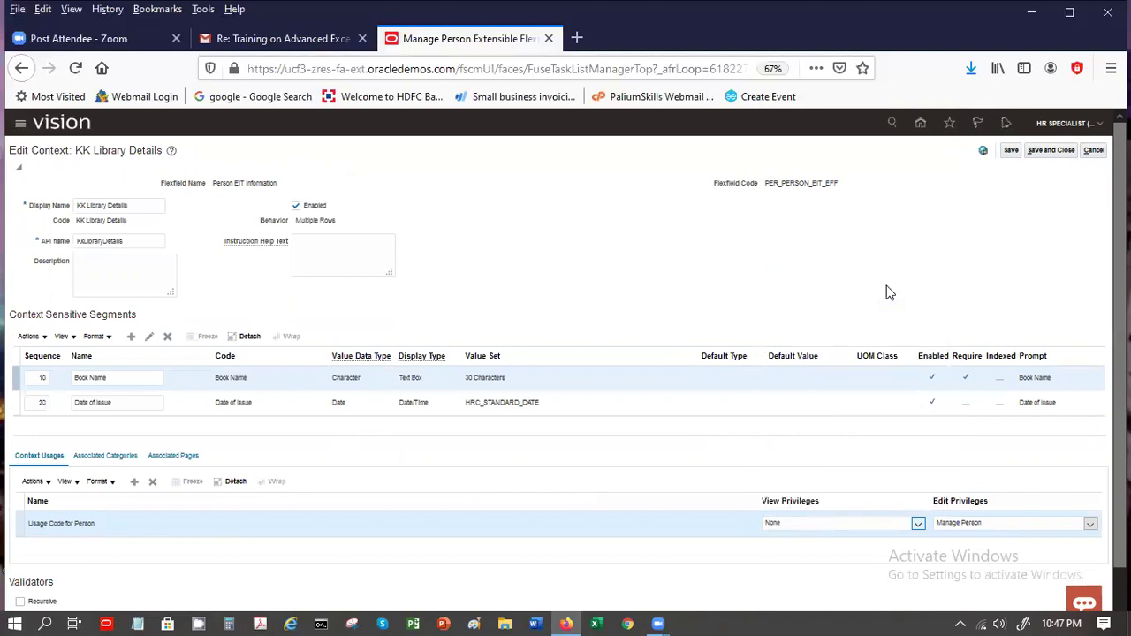
pyautogui.click(990, 526)
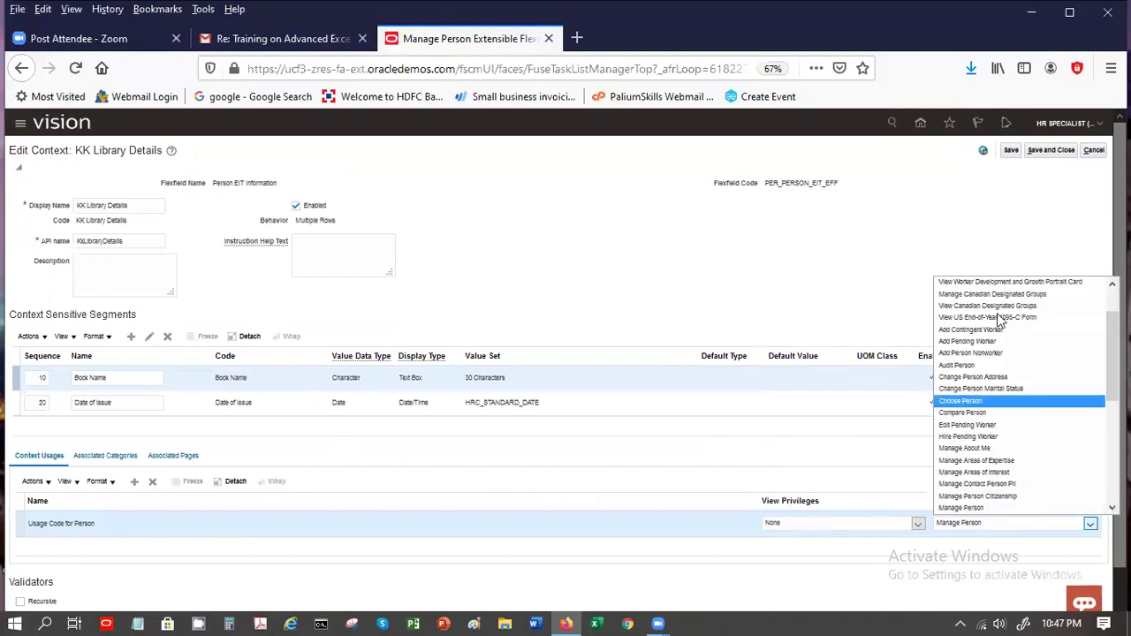
pyautogui.scroll(2, 989, 293)
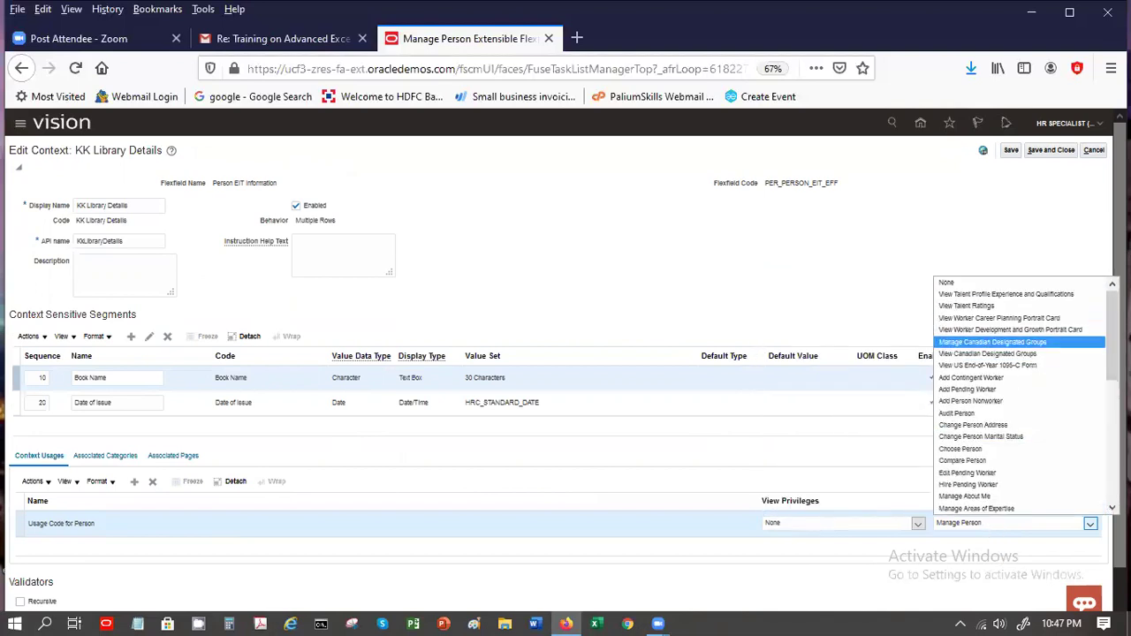
pyautogui.click(1078, 283)
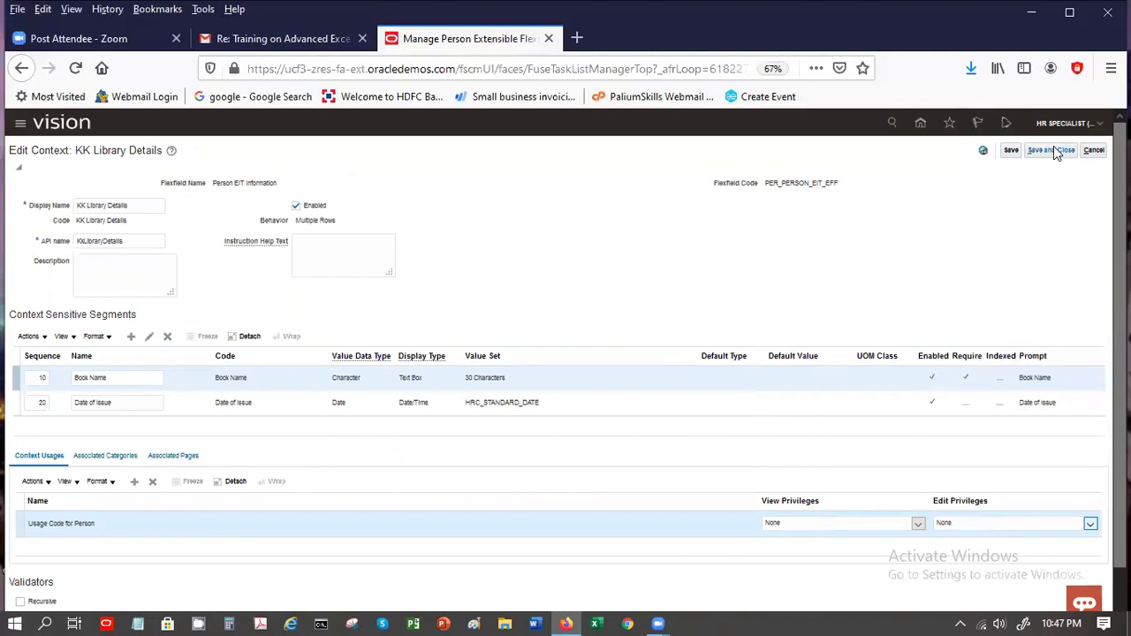
pyautogui.click(1053, 151)
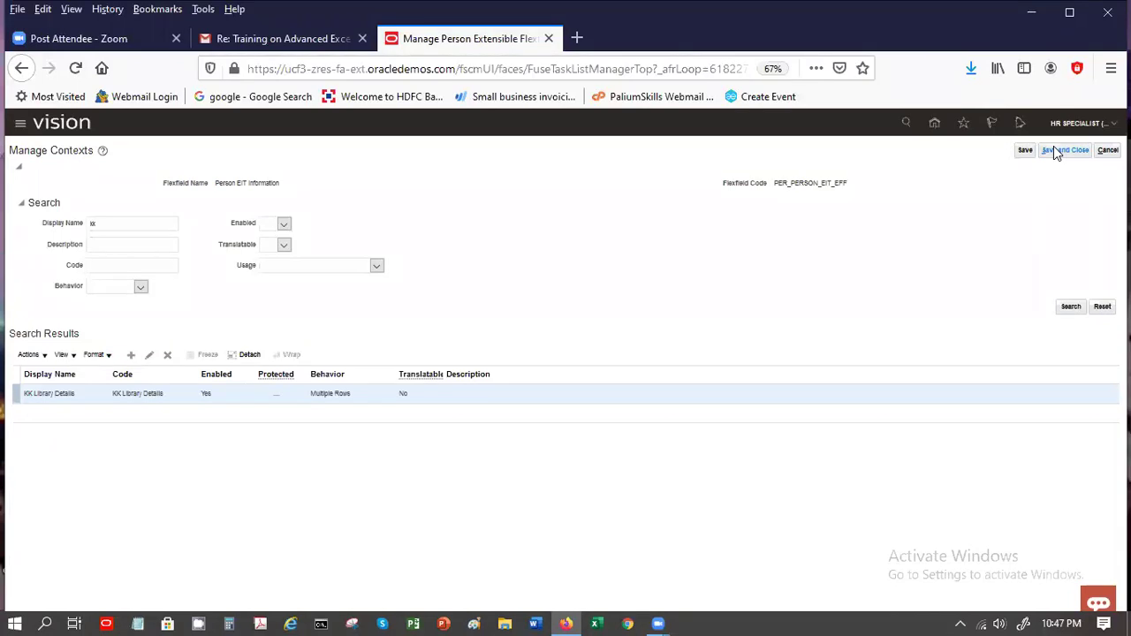
pyautogui.click(1057, 157)
pyautogui.click(1056, 157)
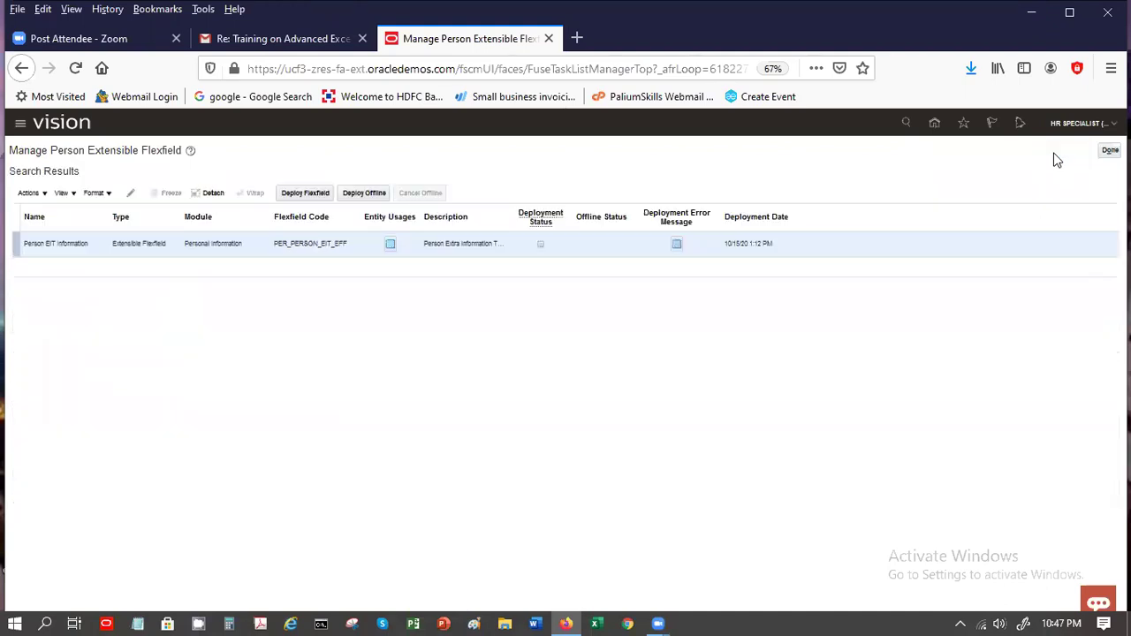
# Step: Deploy the Person EIT Information flexfield and return to the setup task list
pyautogui.click(292, 194)
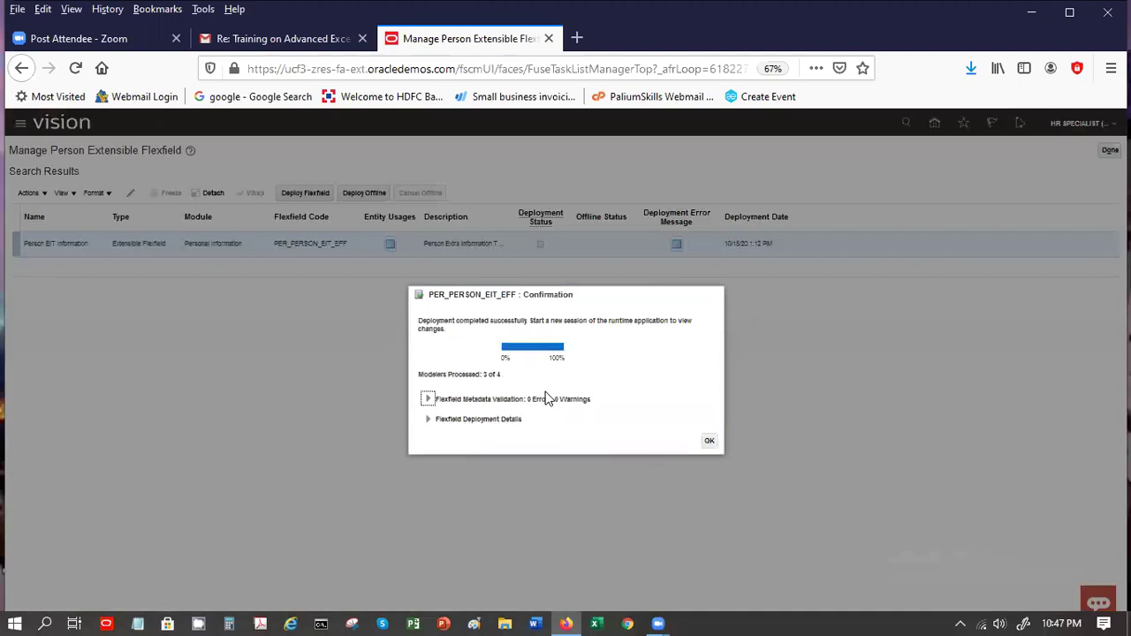
pyautogui.click(710, 441)
pyautogui.click(710, 441)
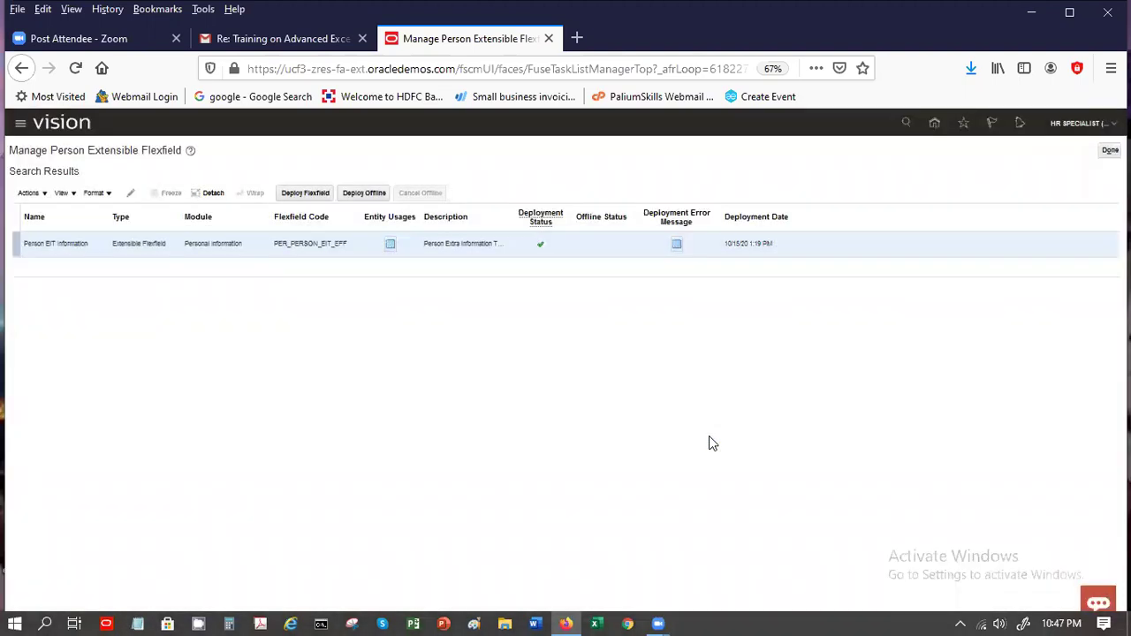
pyautogui.click(1108, 148)
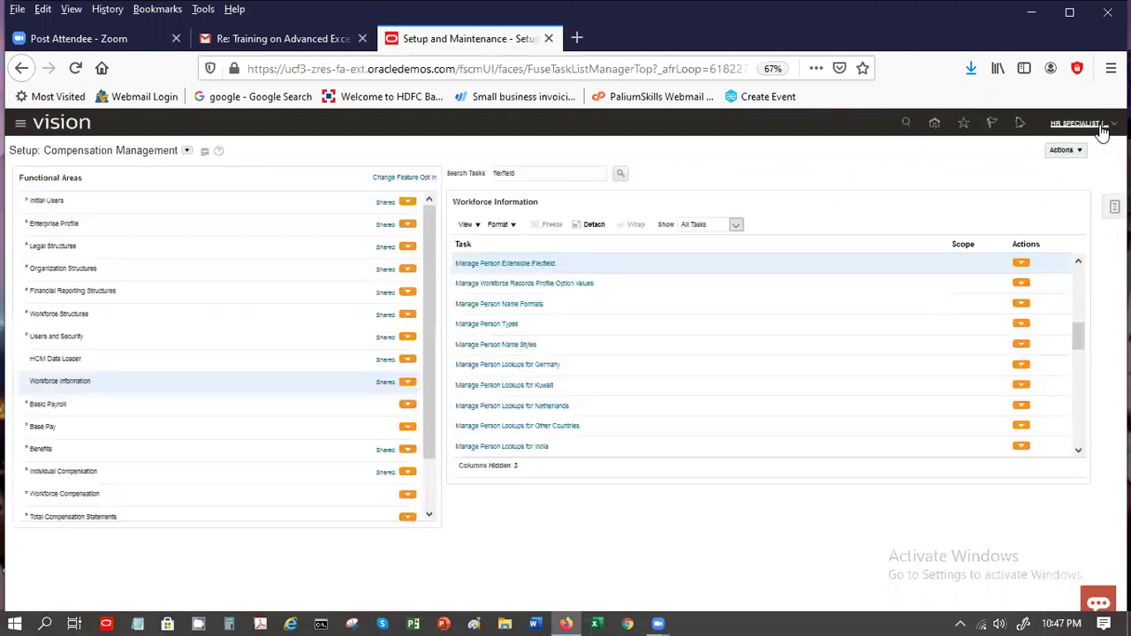
# Step: Sign out and sign back in as HCM_IMPL, filling in the saved user ID and account password
pyautogui.click(1100, 126)
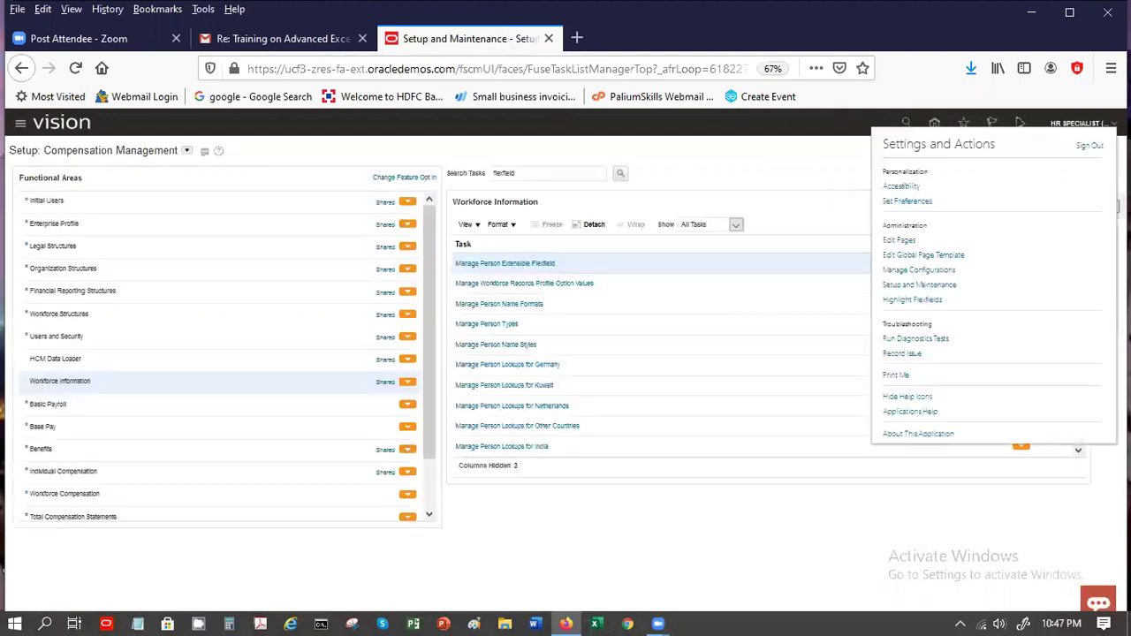
pyautogui.click(1090, 148)
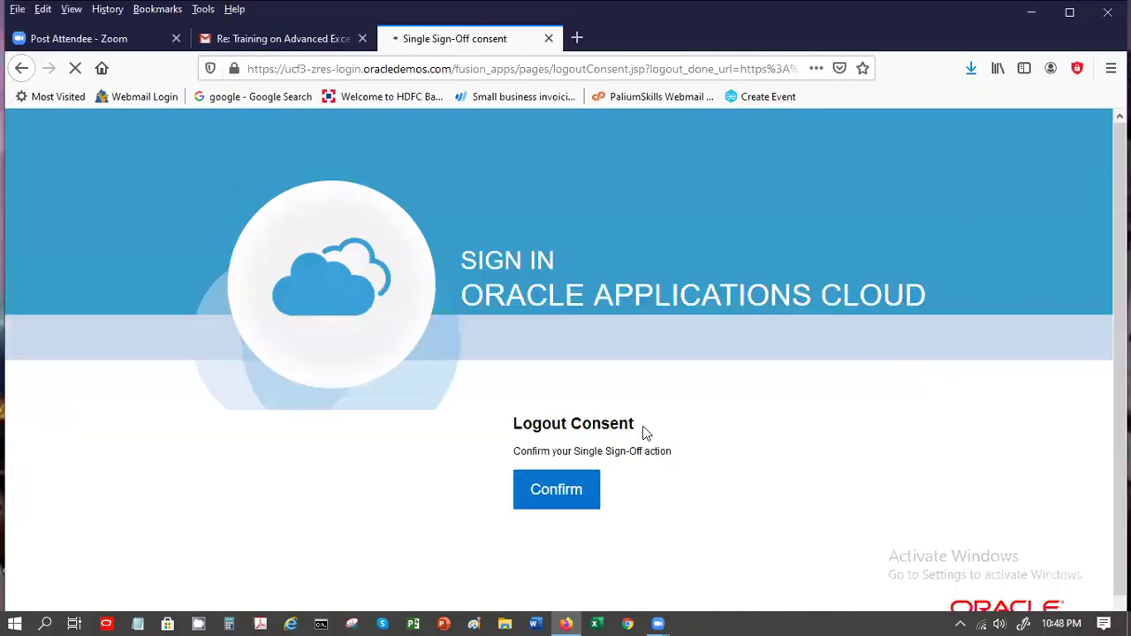
pyautogui.click(568, 493)
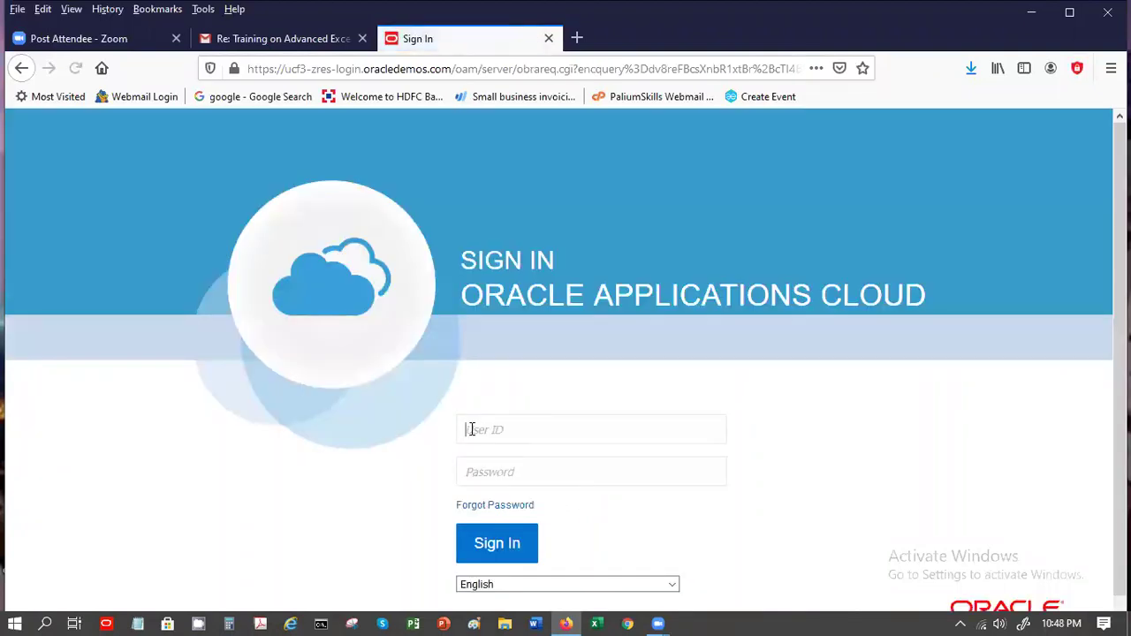
pyautogui.click(472, 429)
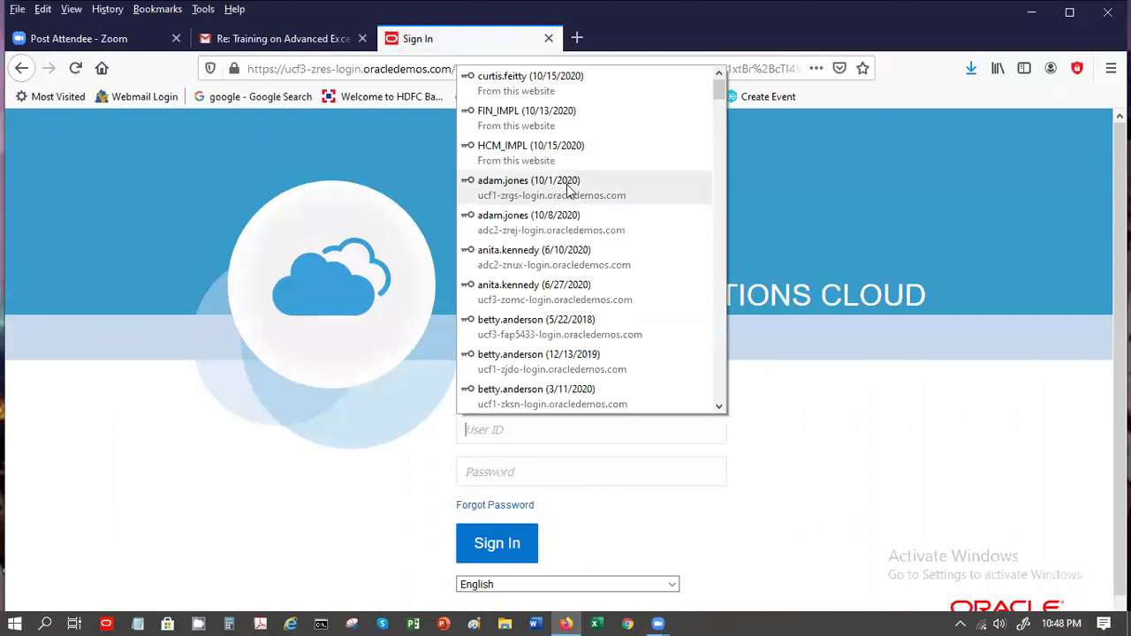
pyautogui.click(569, 155)
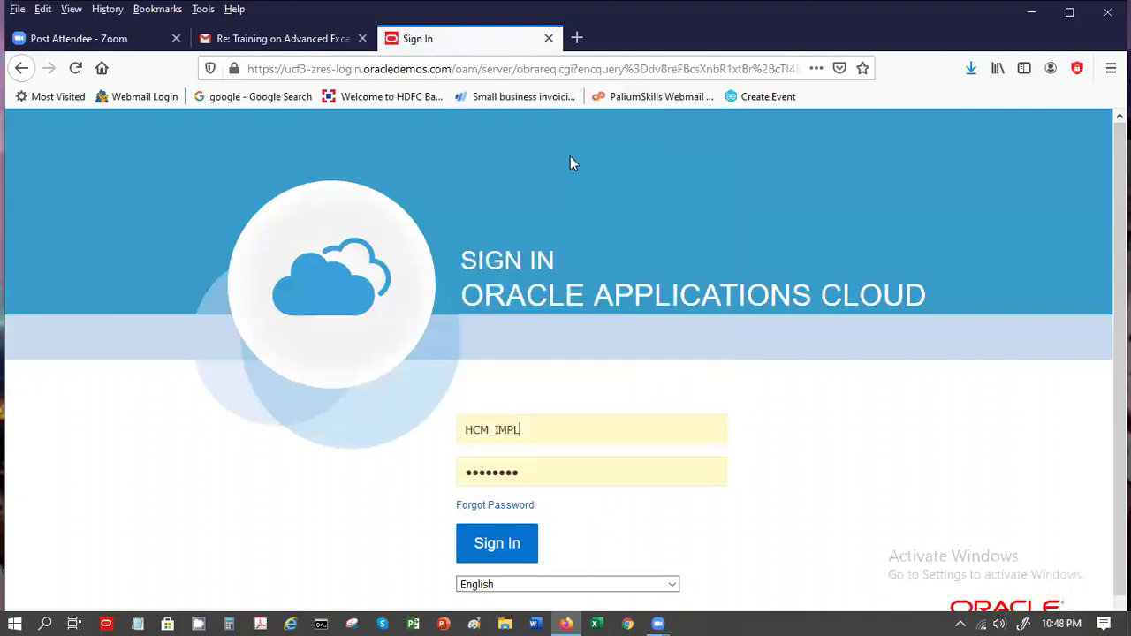
pyautogui.click(473, 558)
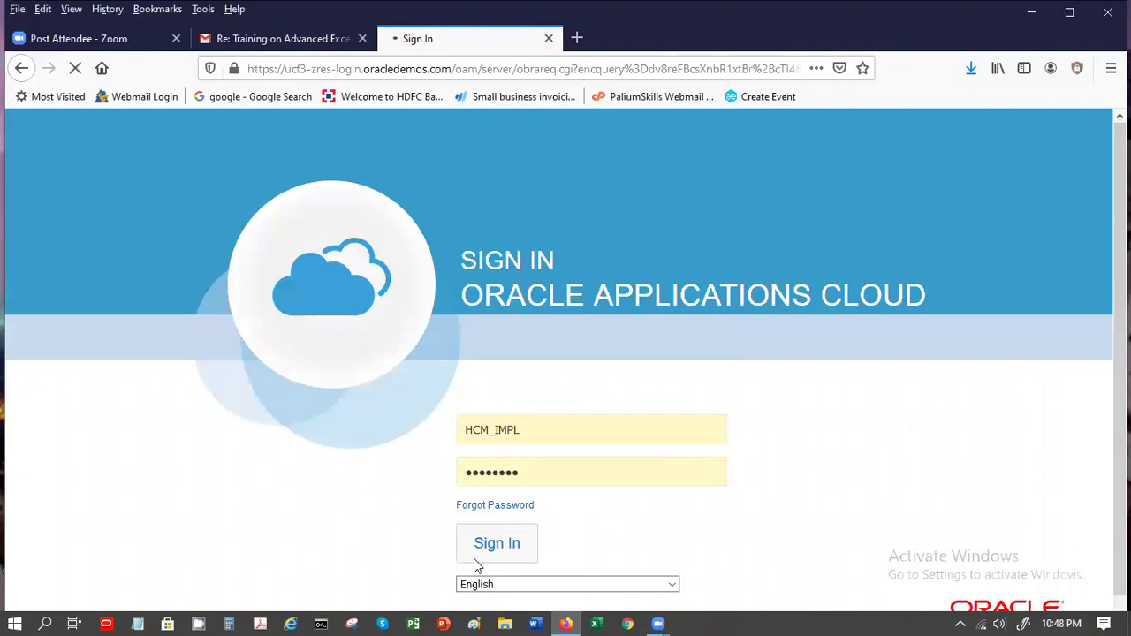
pyautogui.click(498, 553)
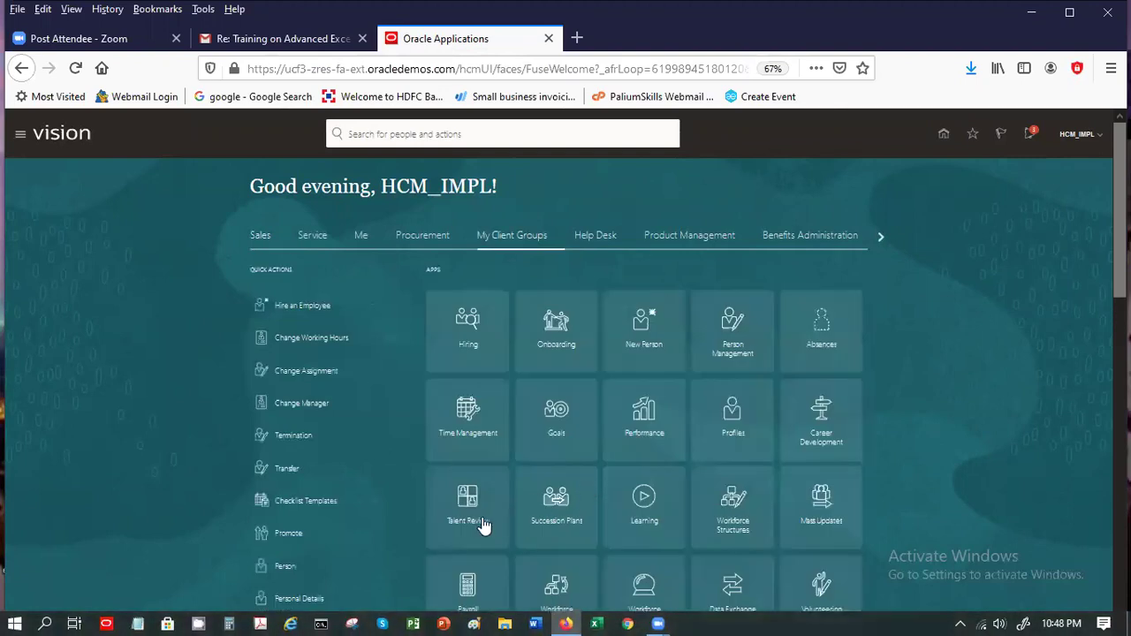
# Step: Open Person Management and search for the employee by person number
pyautogui.click(736, 341)
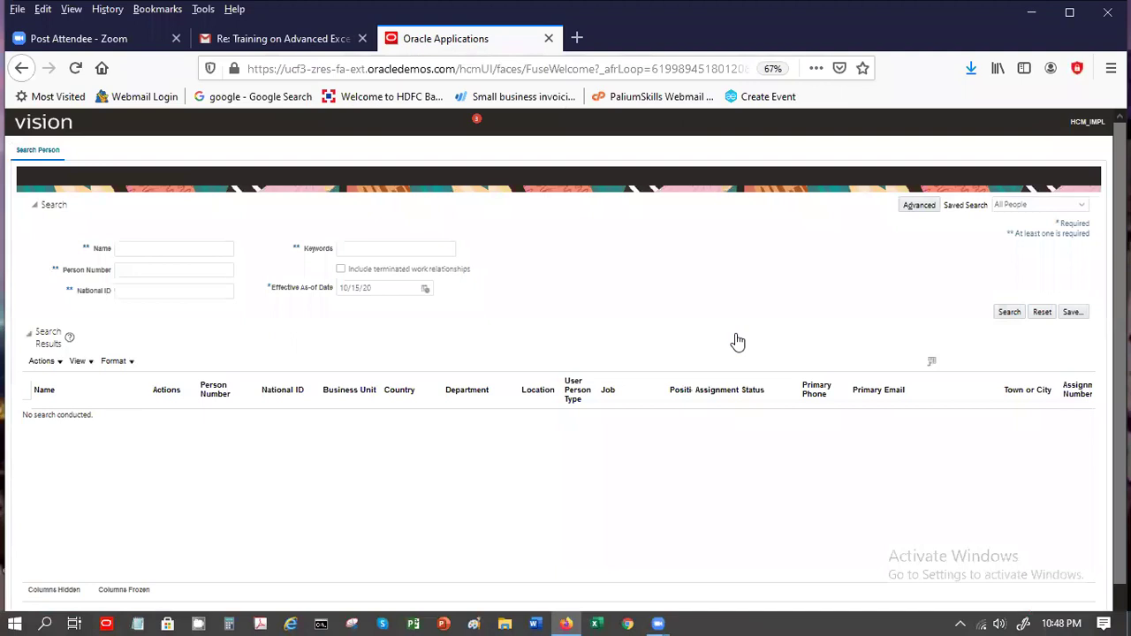
pyautogui.click(167, 302)
pyautogui.click(167, 316)
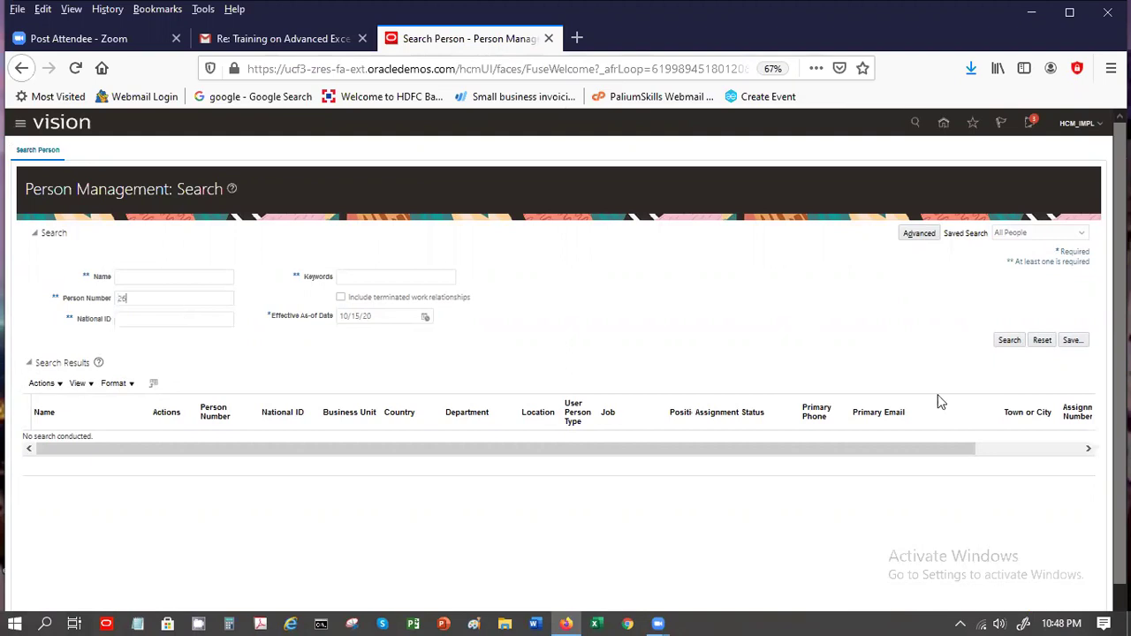
pyautogui.click(1005, 341)
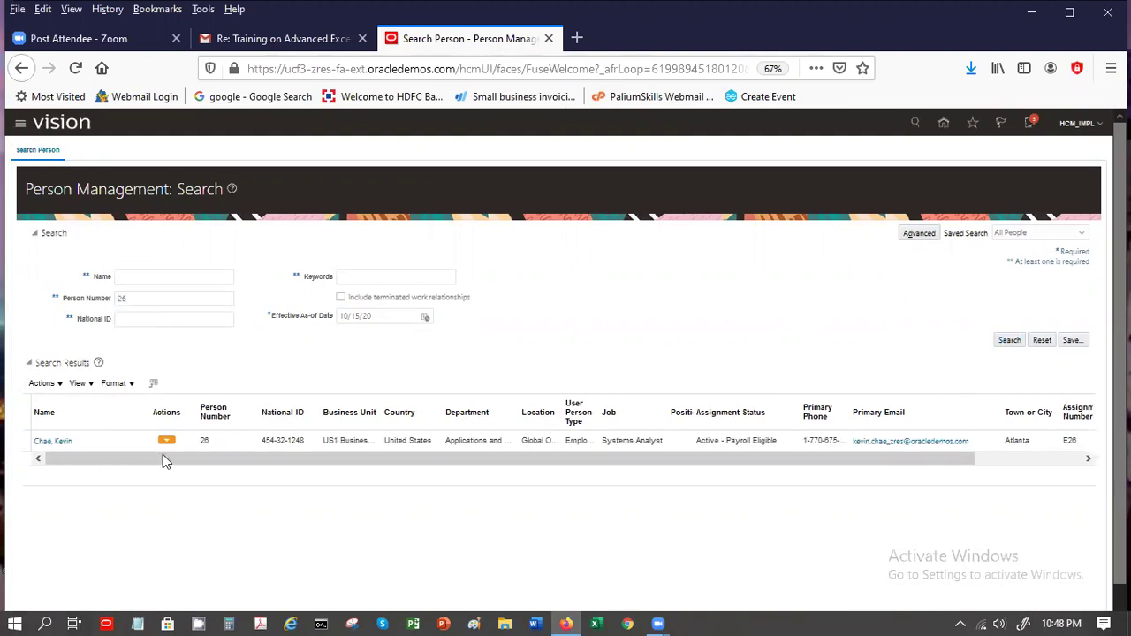
# Step: Open the found employee's Person record from the Personal and Employment actions and show its Extra Information
pyautogui.click(168, 442)
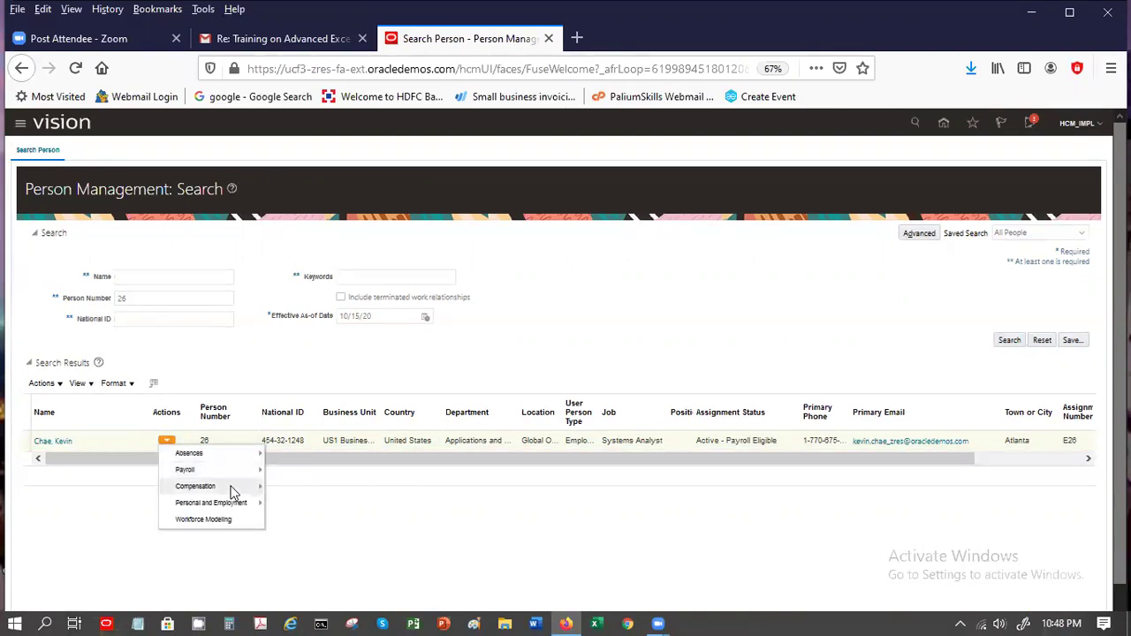
pyautogui.moveTo(232, 492)
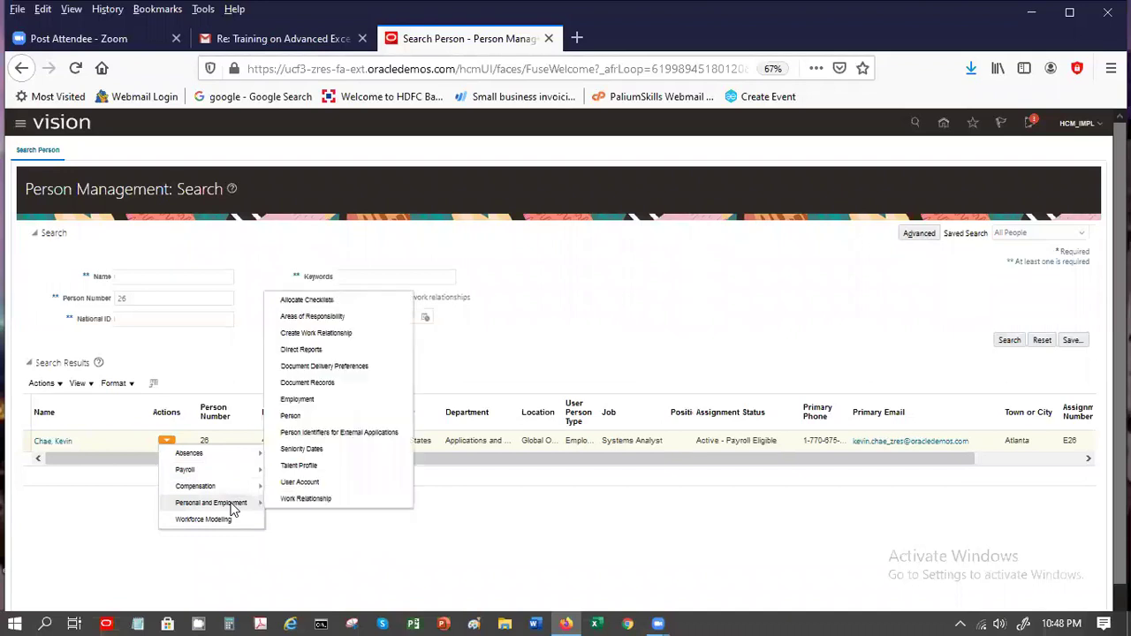
pyautogui.click(296, 415)
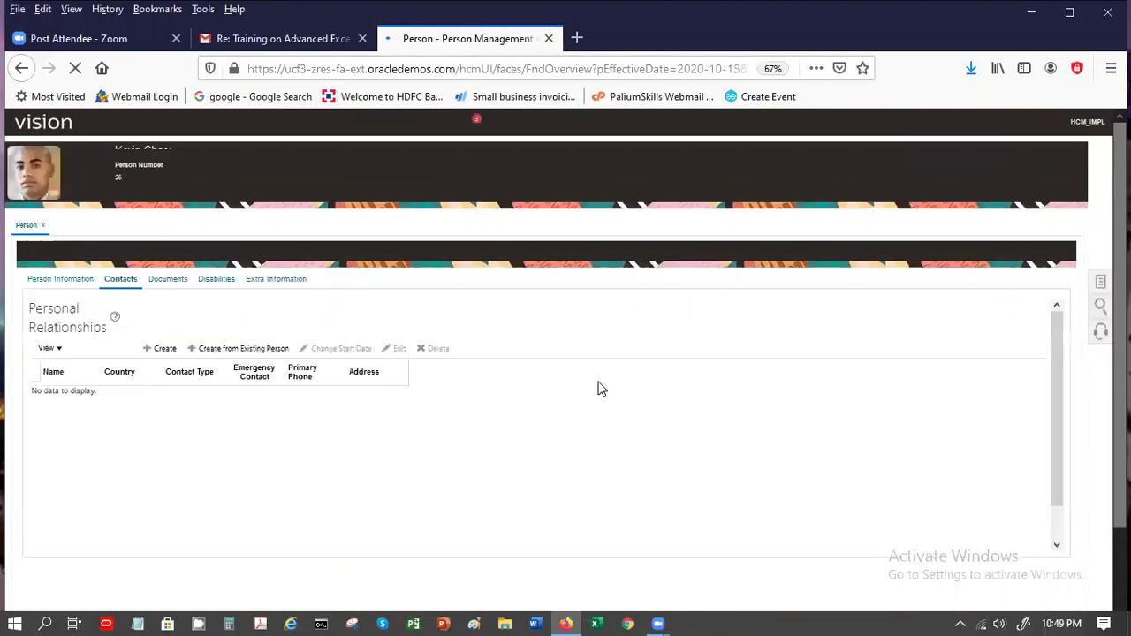
pyautogui.click(274, 310)
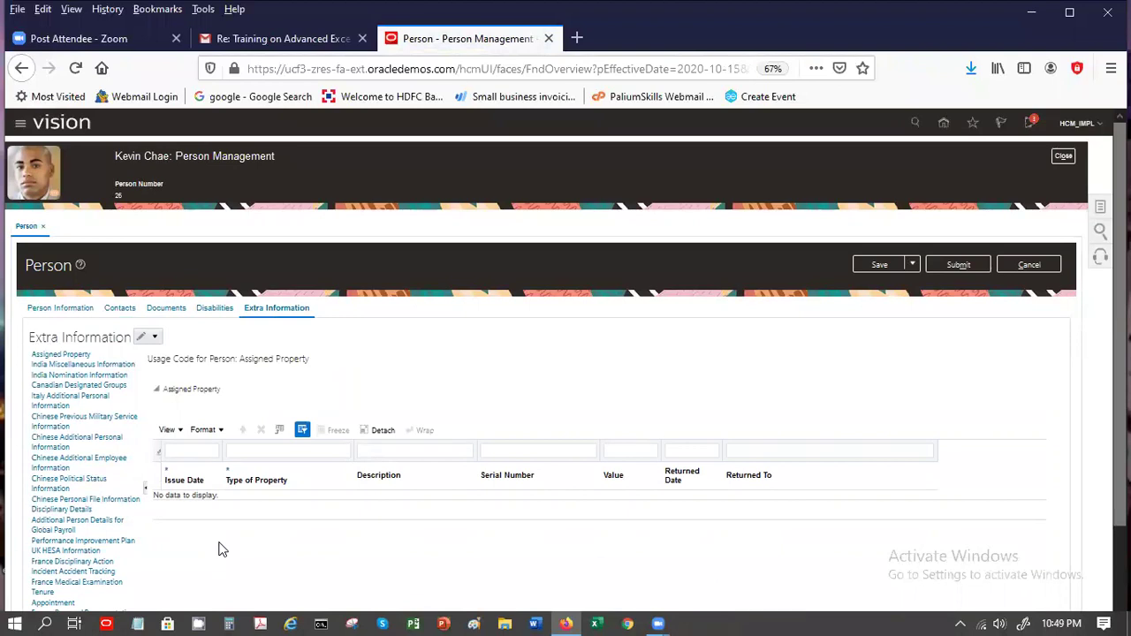
# Step: Look for KK Library Details among the Extra Information contexts, also in edit mode, then cancel and close the employee's record
pyautogui.scroll(-2, 222, 550)
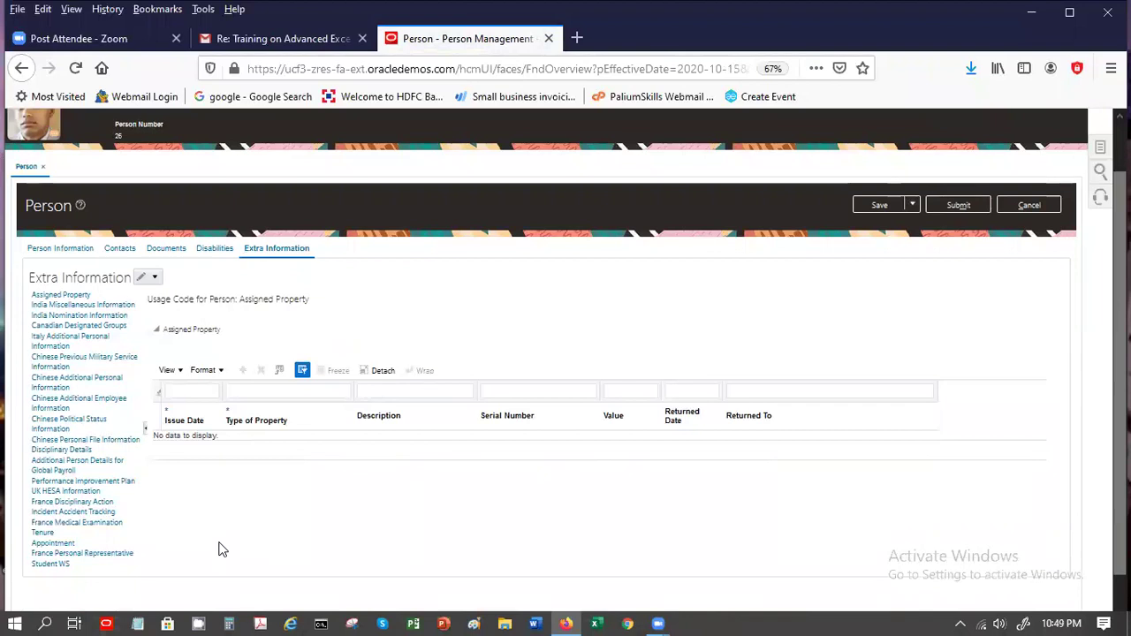
pyautogui.click(155, 277)
pyautogui.click(156, 308)
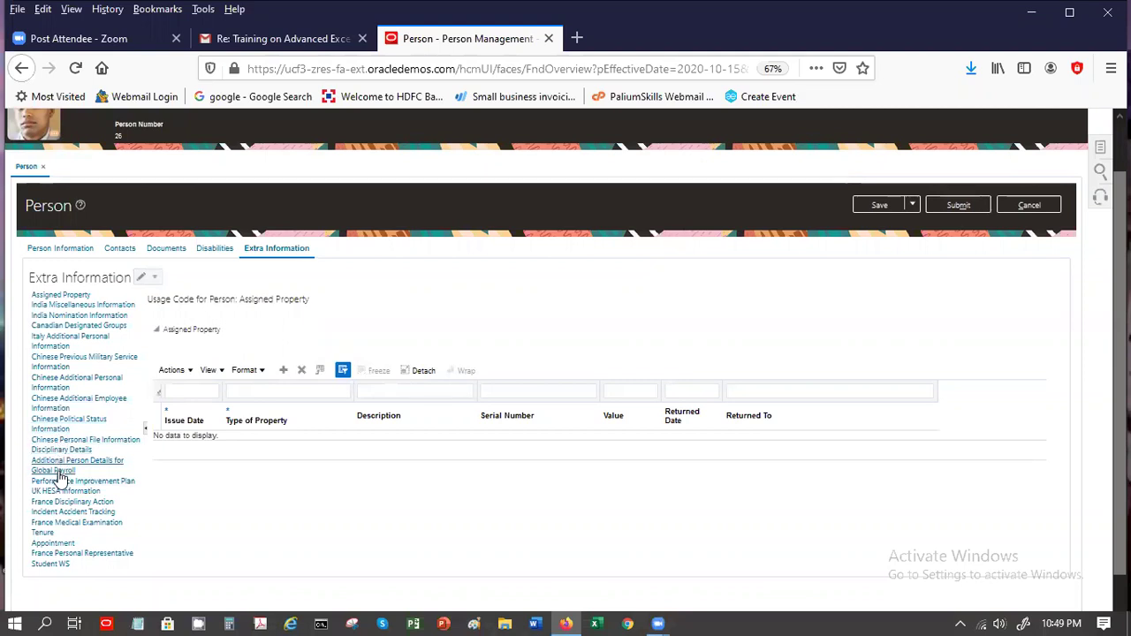
pyautogui.click(1035, 208)
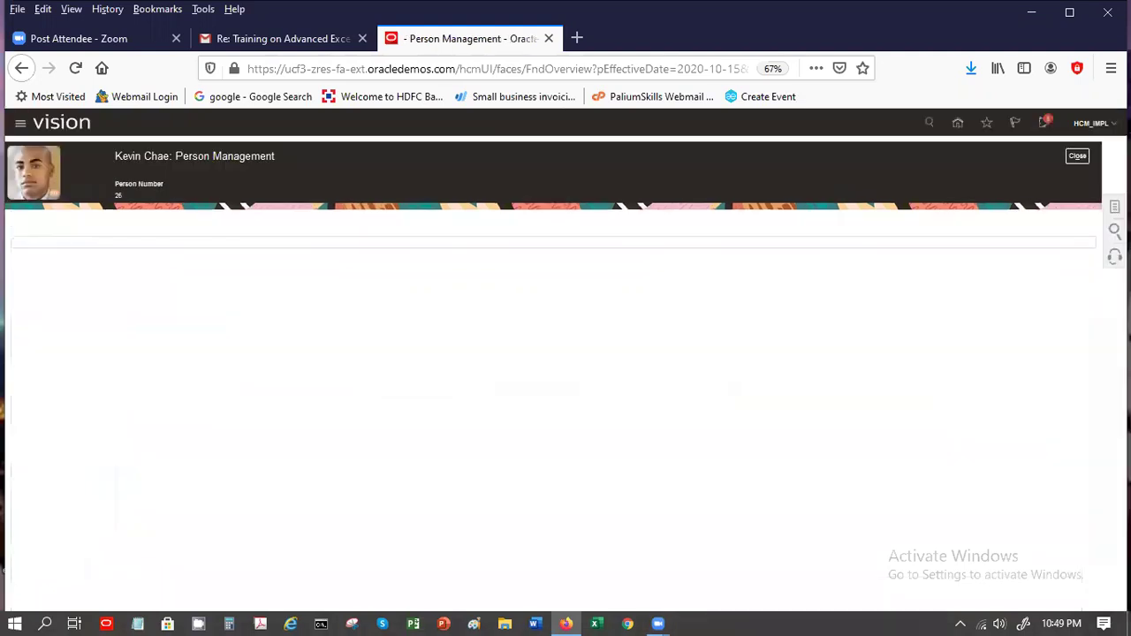
pyautogui.click(1077, 156)
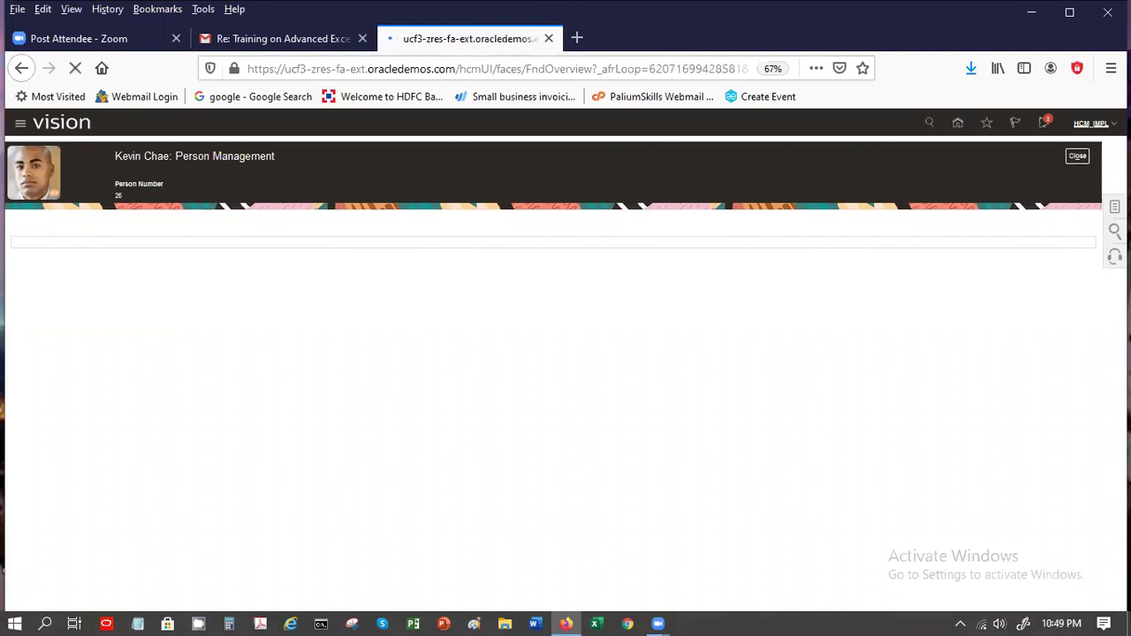
# Step: Go to Setup and Maintenance and search the setup tasks for "flex"
pyautogui.click(1090, 126)
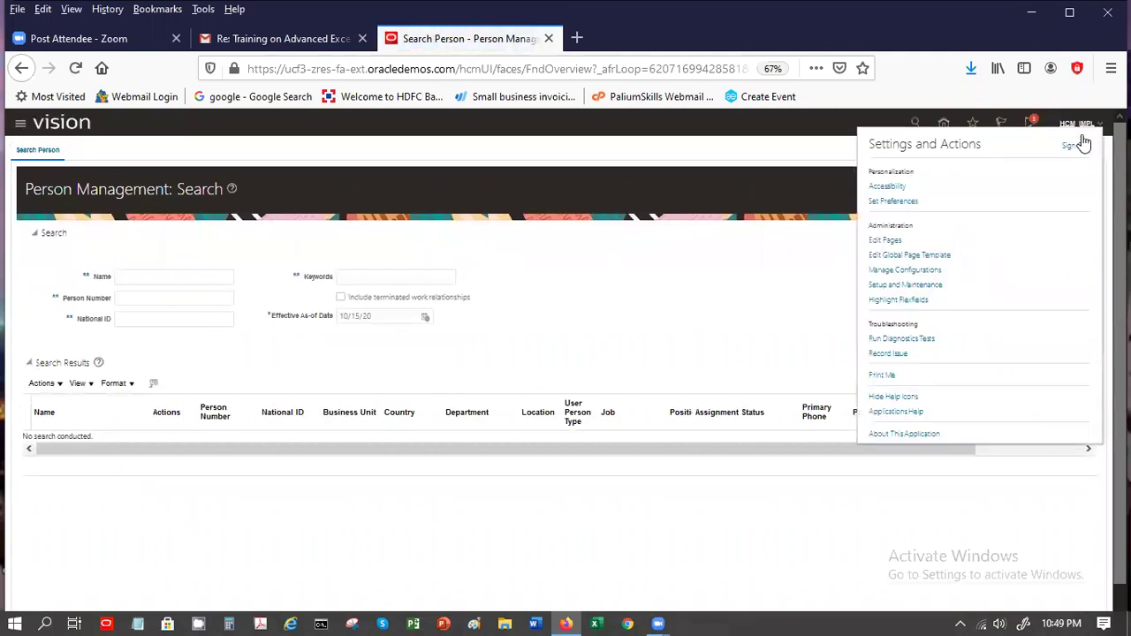
pyautogui.click(883, 286)
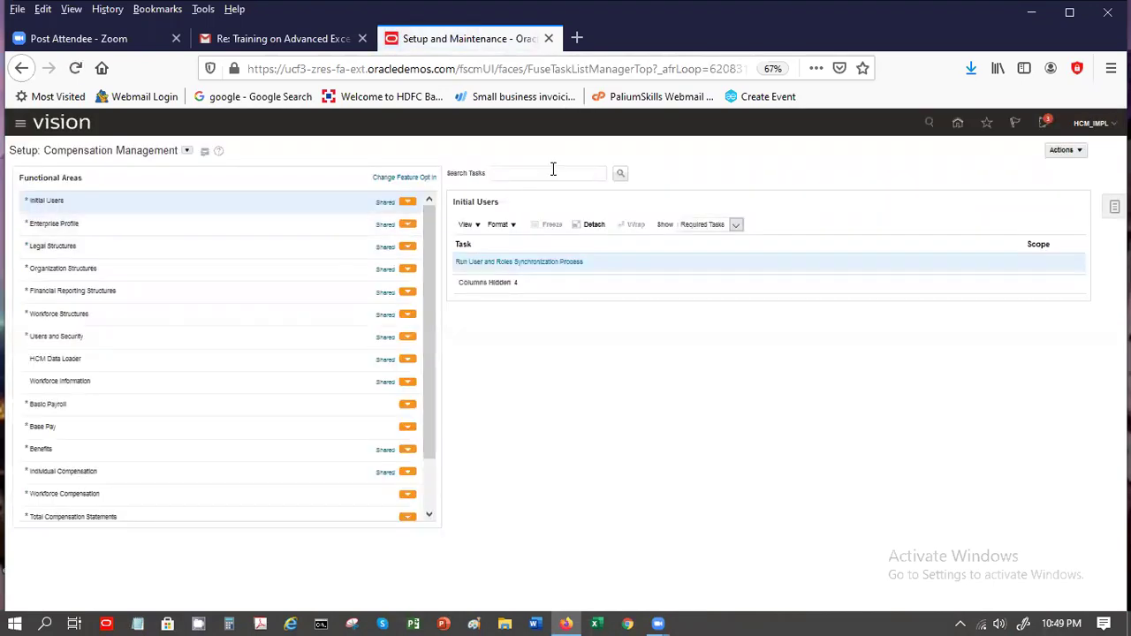
pyautogui.write('i')
pyautogui.write('le')
pyautogui.write('x')
pyautogui.press('Return')
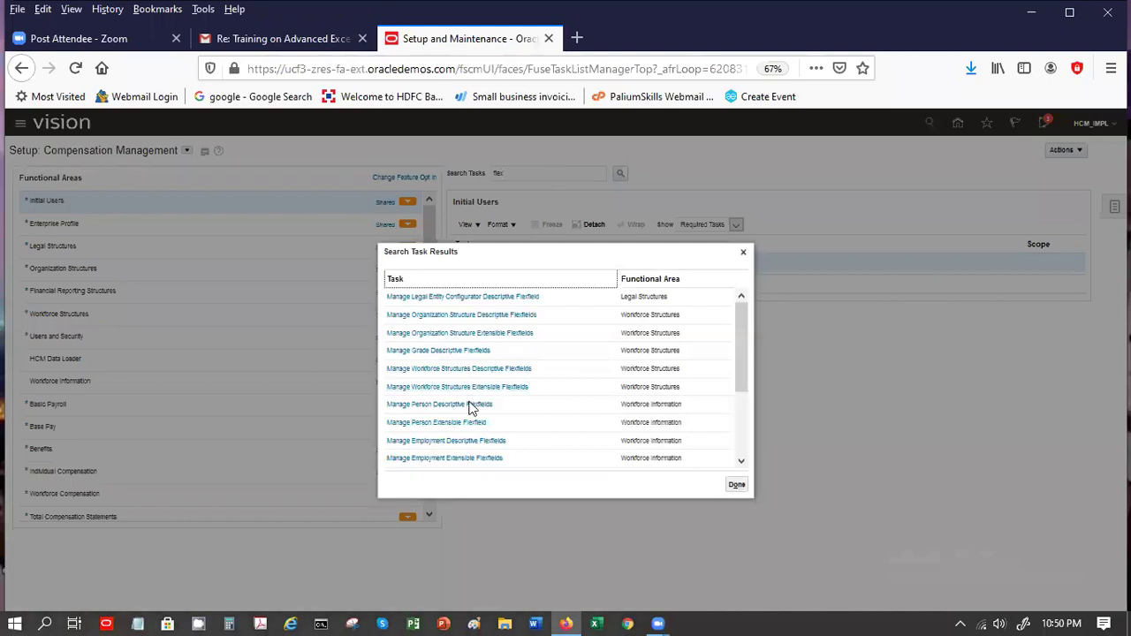
# Step: Open the Manage Person Extensible Flexfield task, edit the Person EIT Information flexfield's contexts and list all of them
pyautogui.click(459, 422)
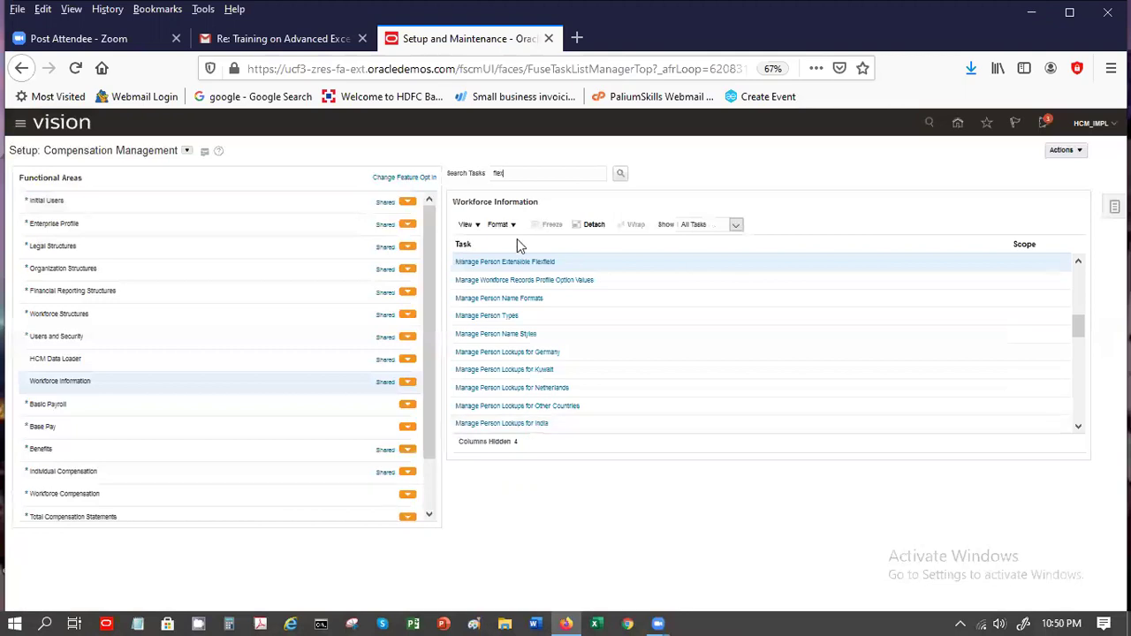
pyautogui.click(486, 262)
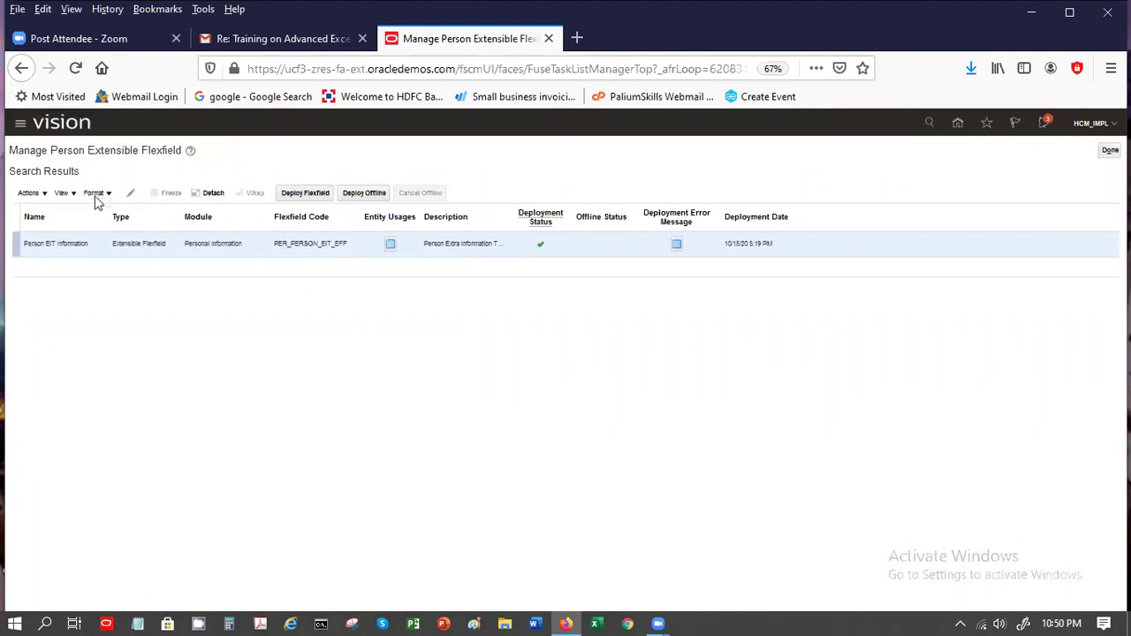
pyautogui.click(129, 195)
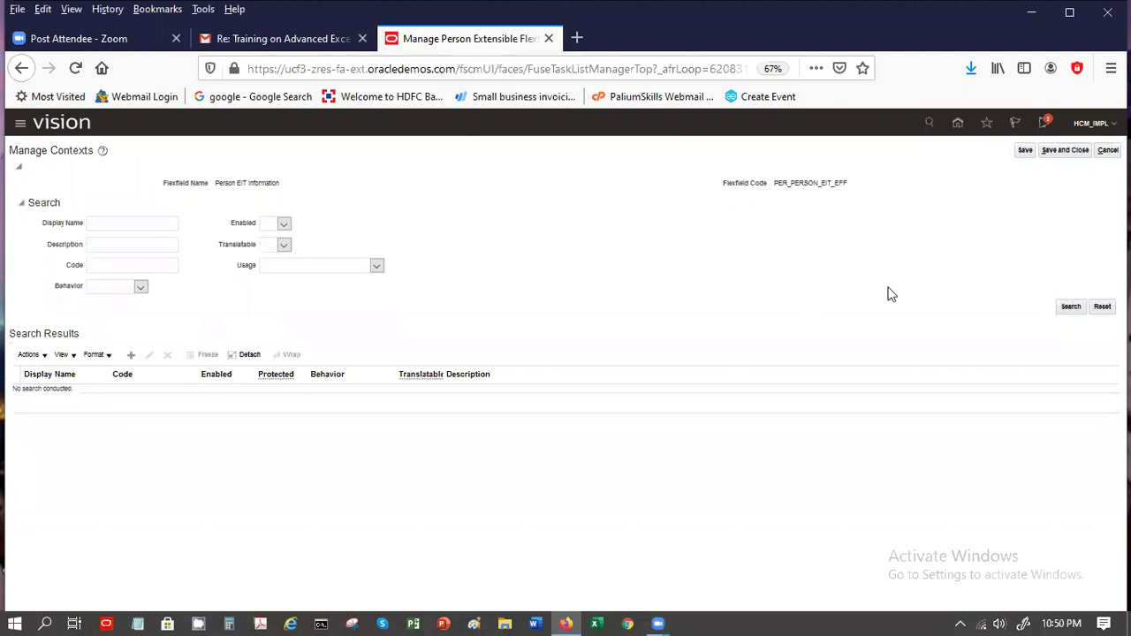
pyautogui.click(1070, 309)
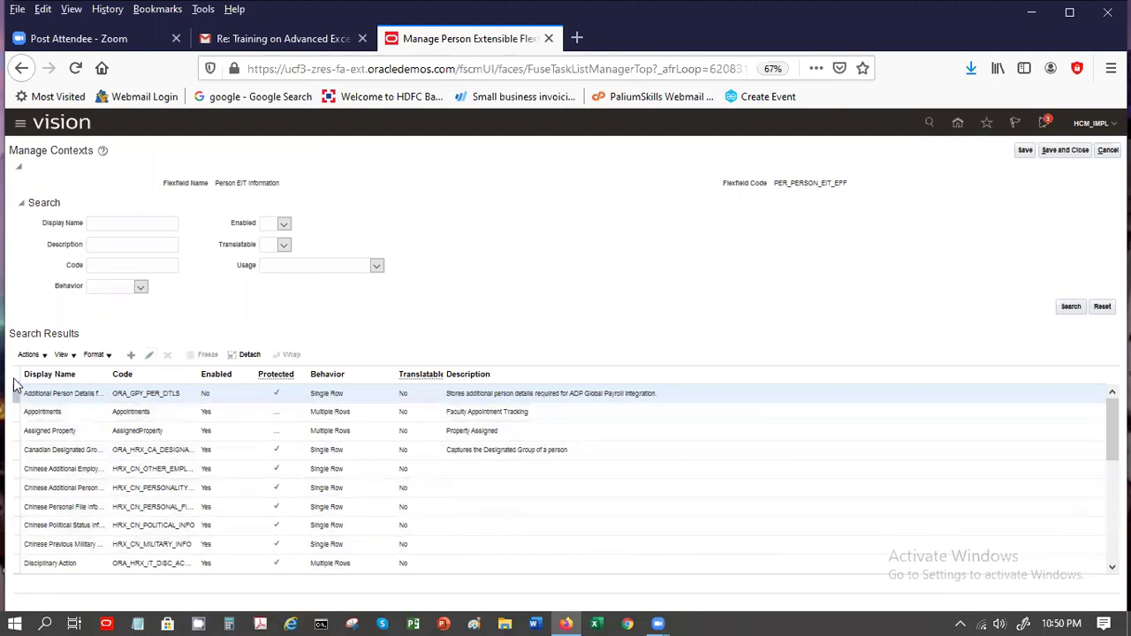
# Step: Examine the usages, associated categories and associated pages of the Additional Person Details for ADP Global Payroll context, then cancel out of it
pyautogui.click(152, 359)
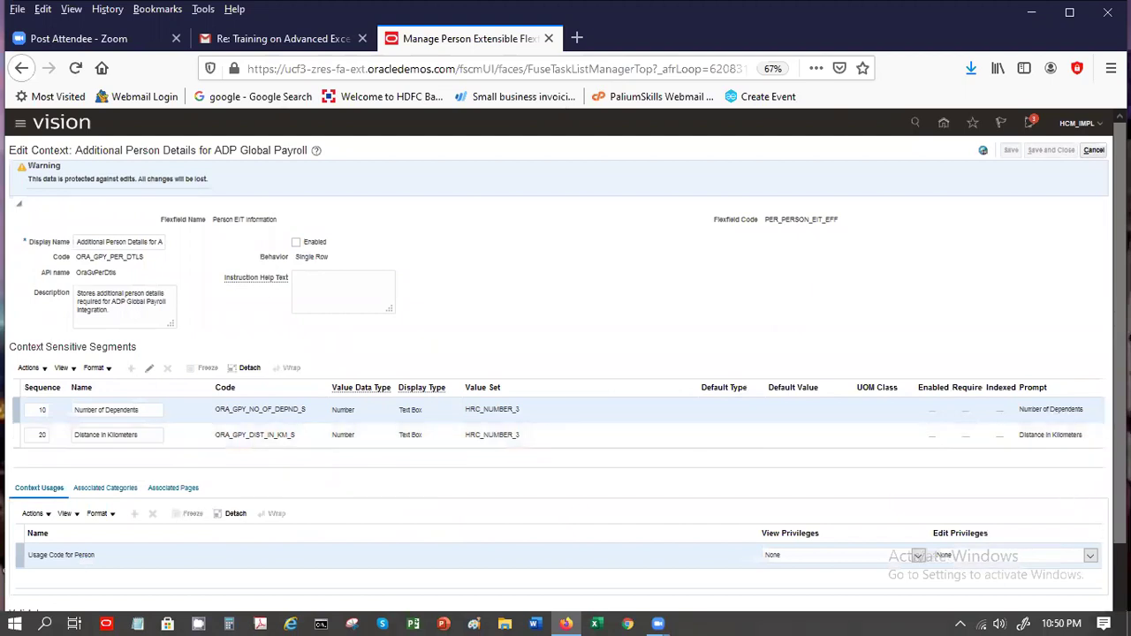
pyautogui.scroll(-2, 565, 371)
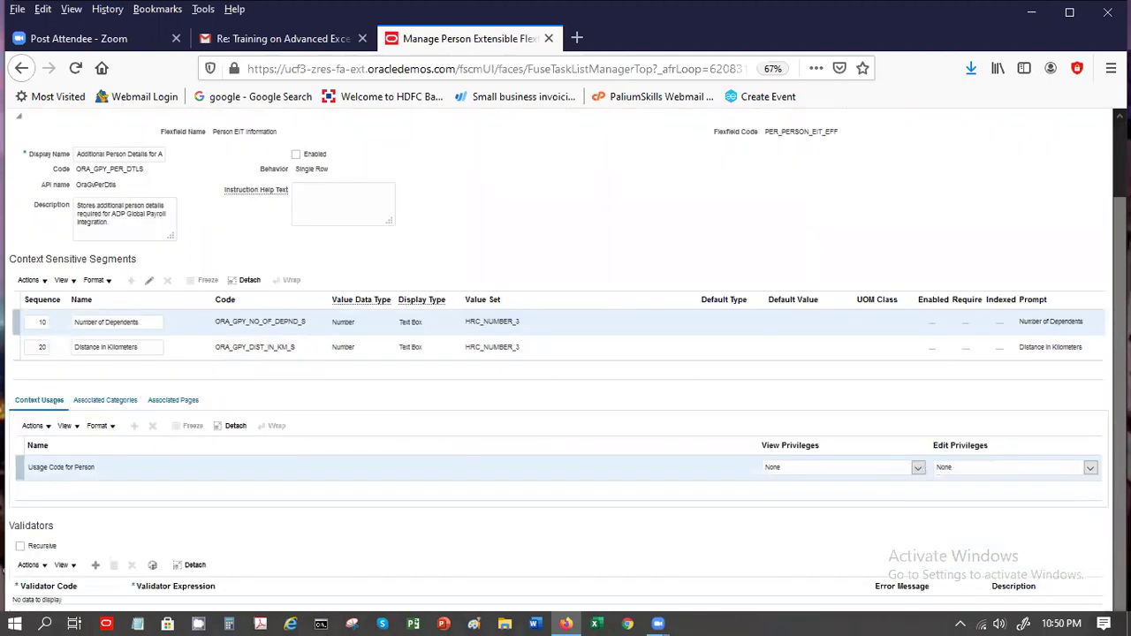
pyautogui.click(130, 402)
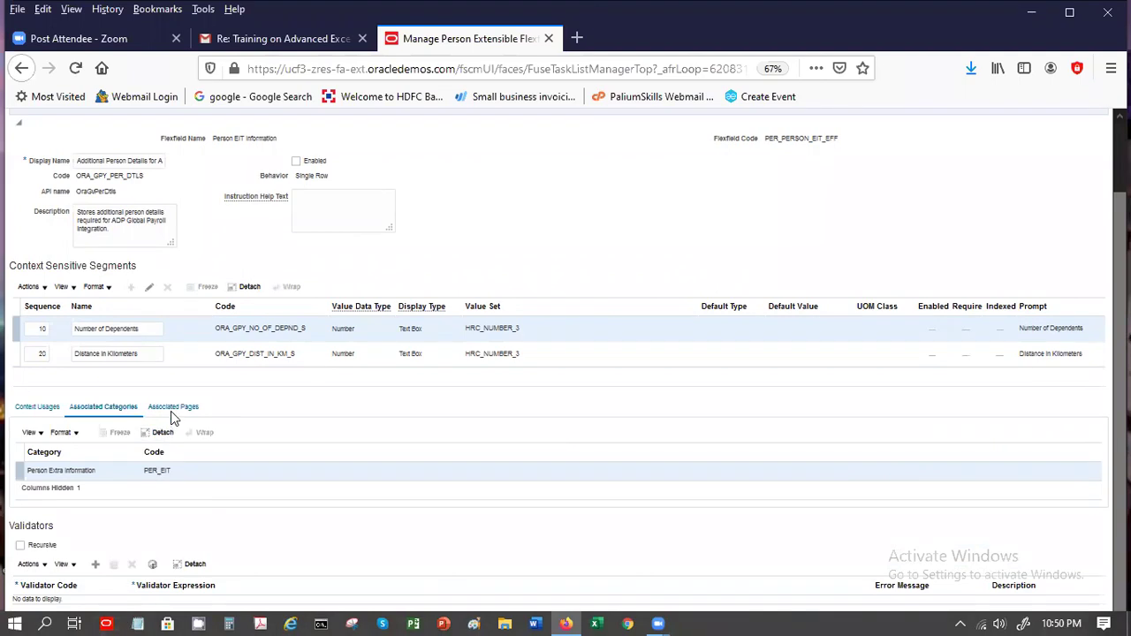
pyautogui.click(172, 412)
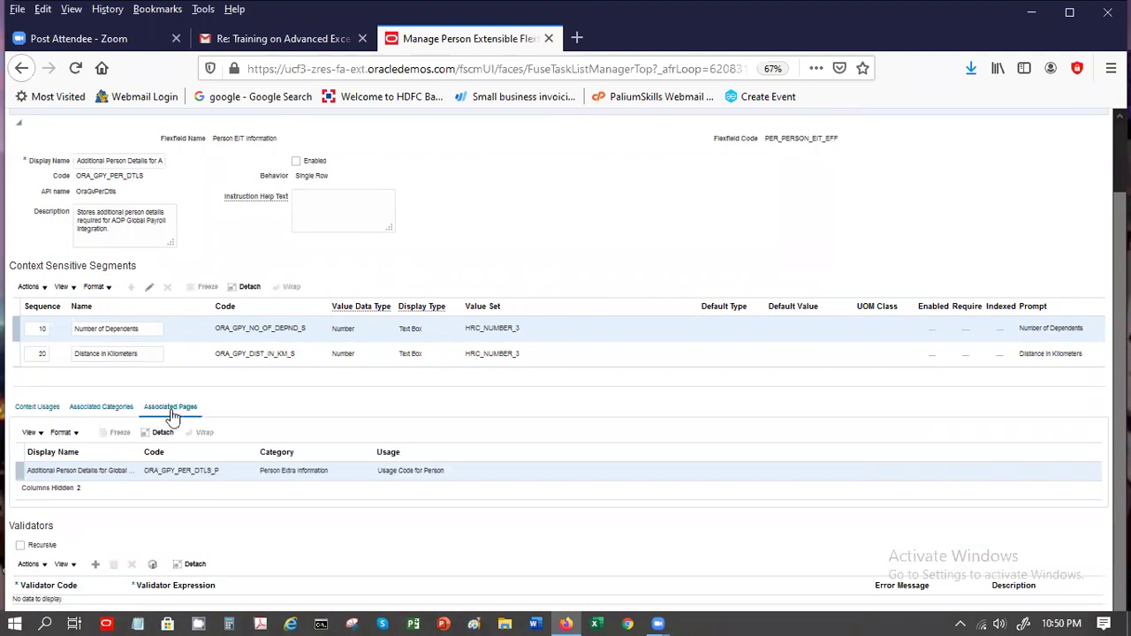
pyautogui.click(51, 411)
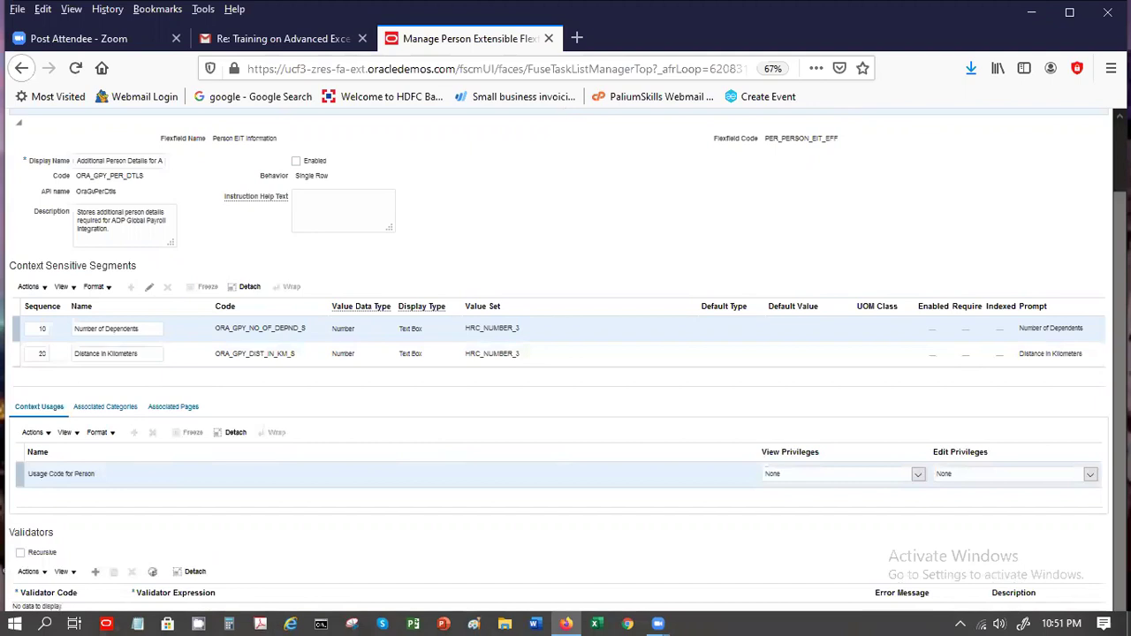
pyautogui.scroll(2, 566, 354)
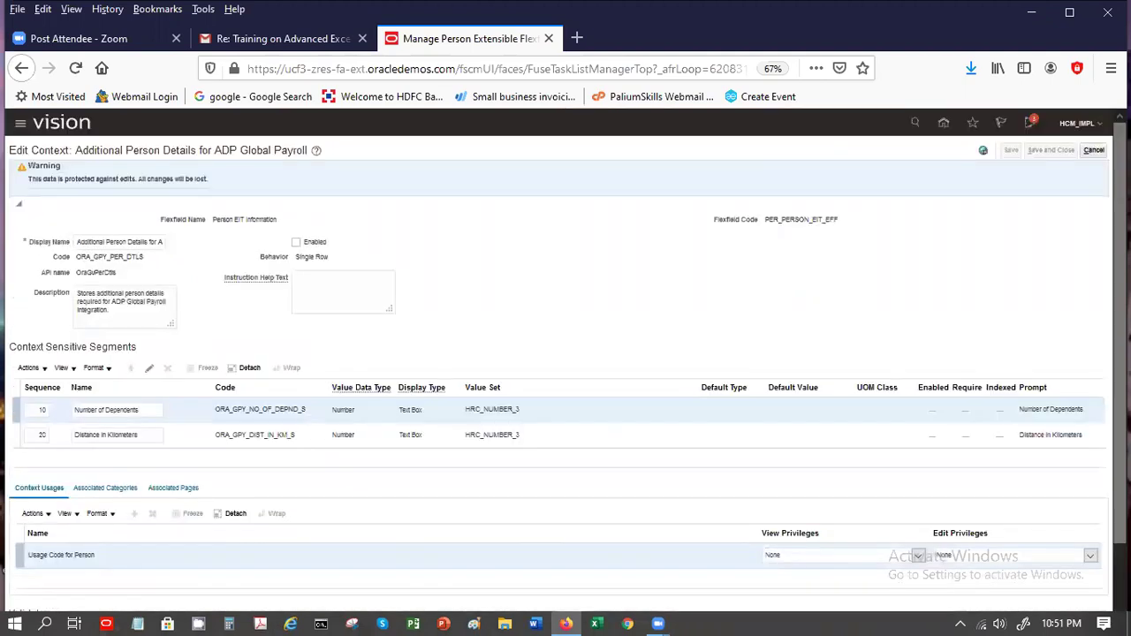
pyautogui.click(1095, 152)
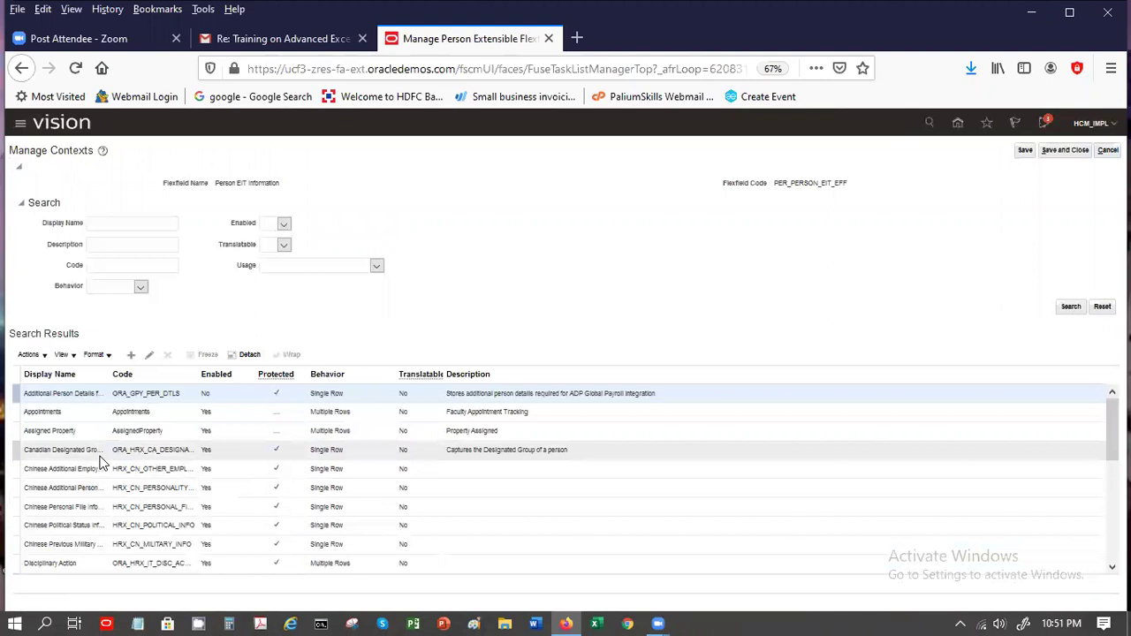
# Step: Examine the segments, context usage and associated categories of the Assigned Property context for comparison, then cancel out of it
pyautogui.click(100, 431)
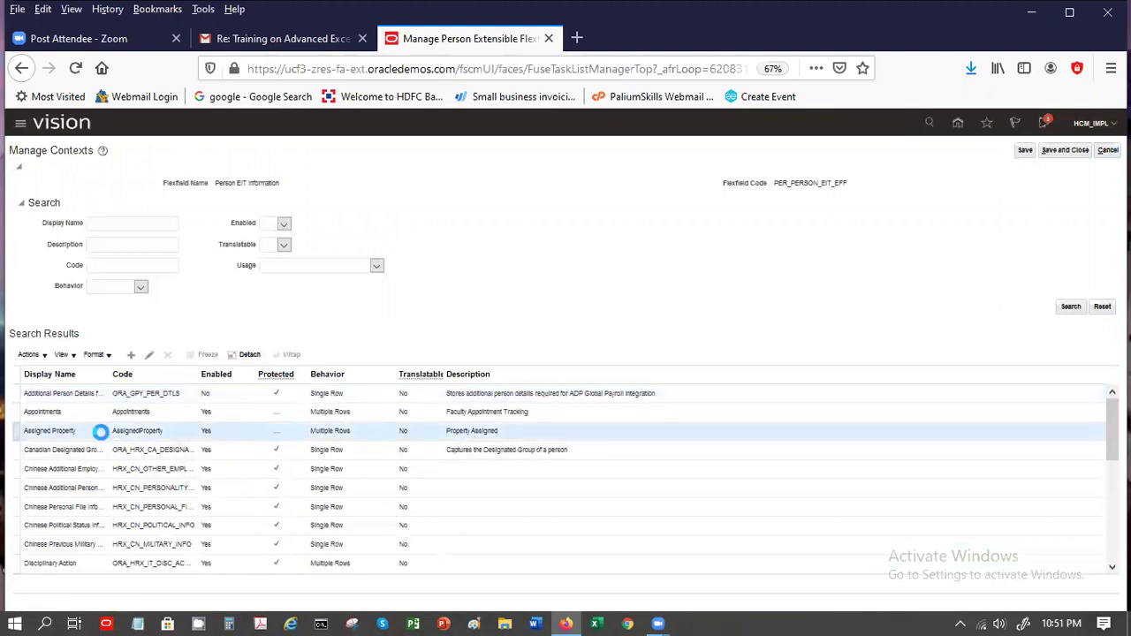
pyautogui.click(148, 356)
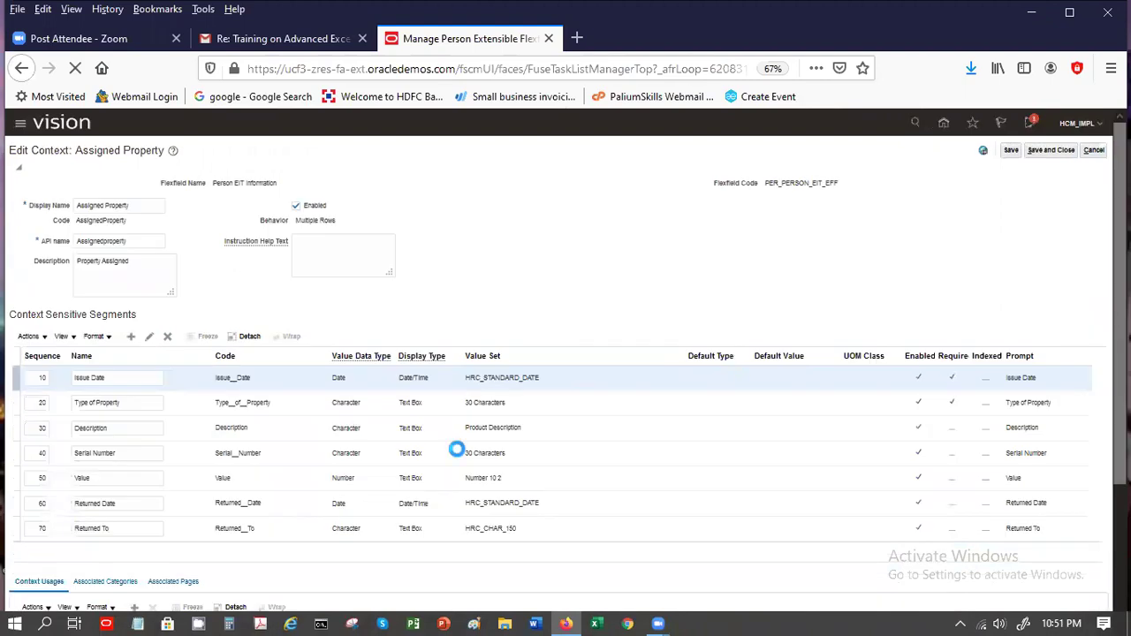
pyautogui.scroll(-3, 565, 353)
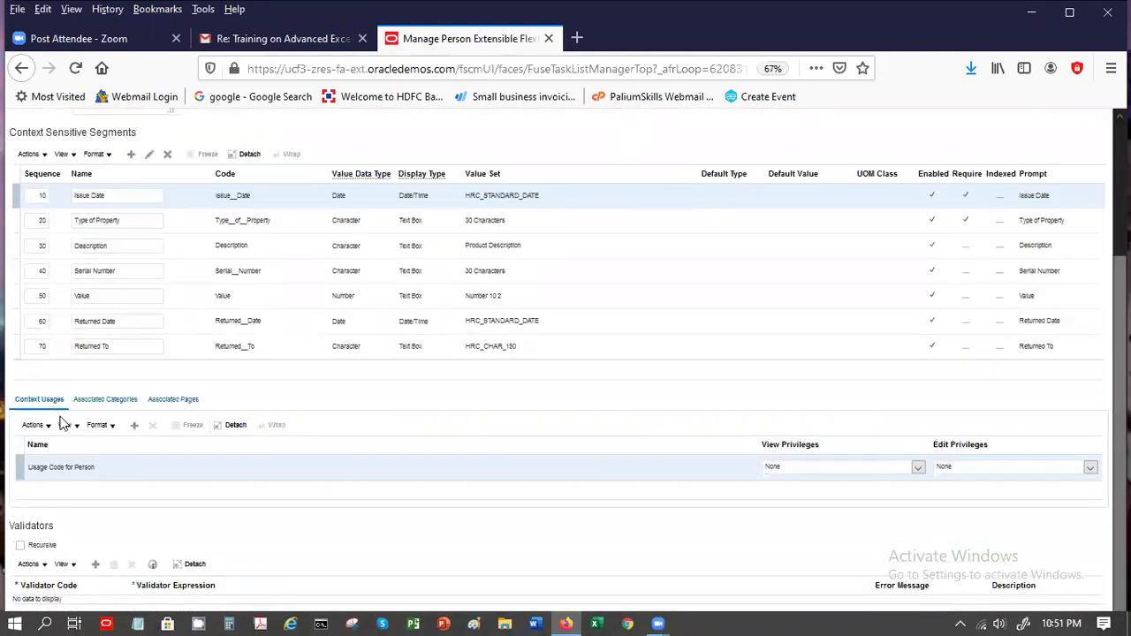
pyautogui.click(120, 402)
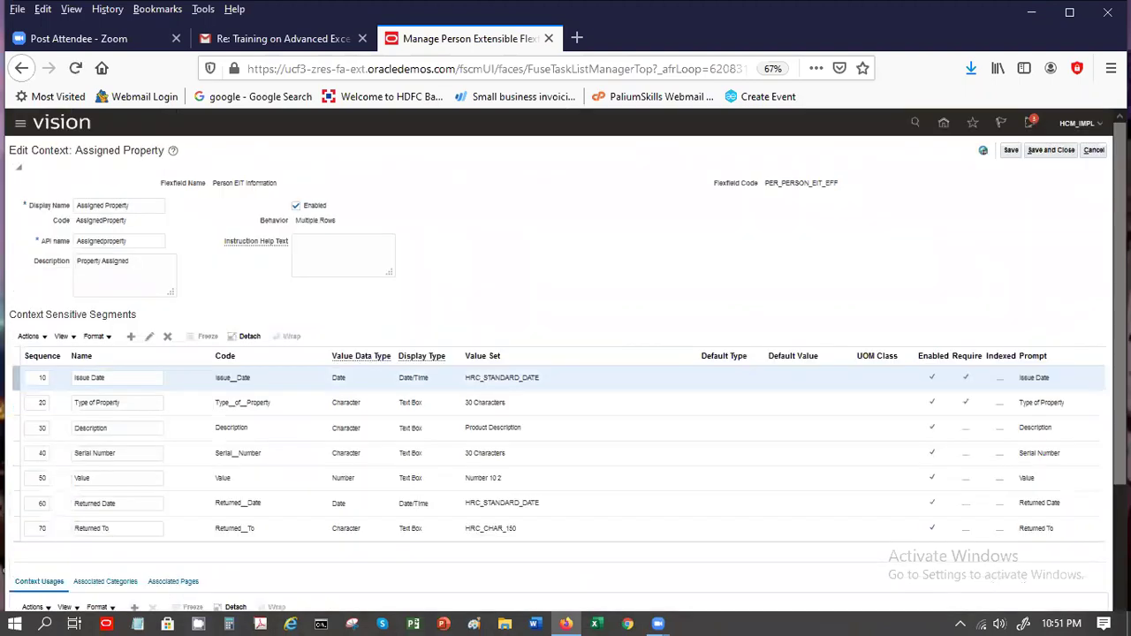
pyautogui.click(1094, 150)
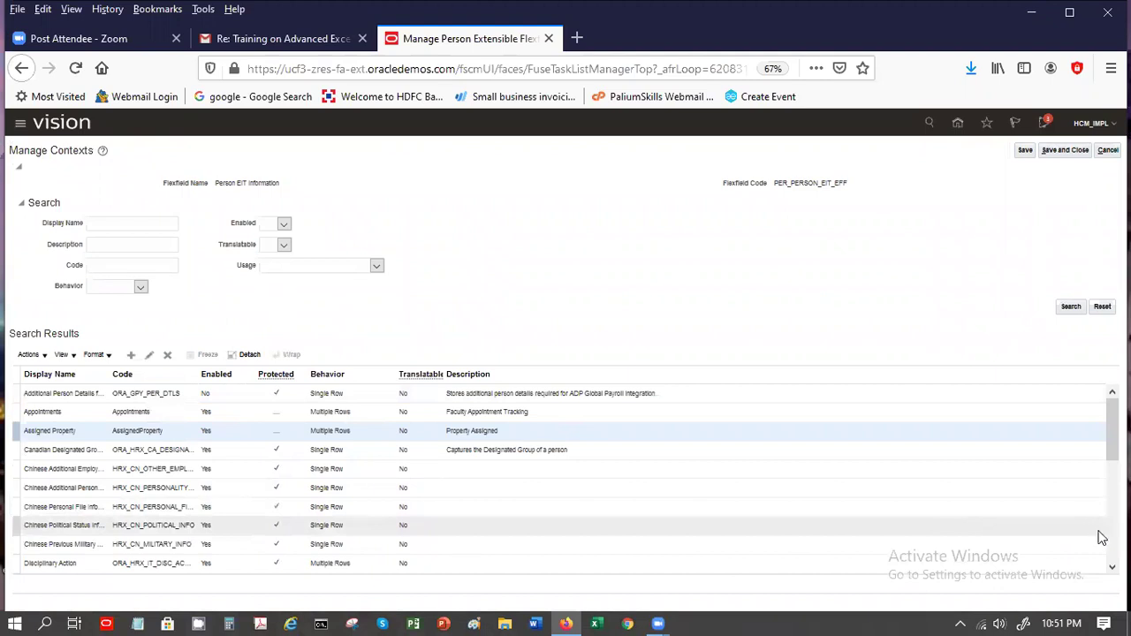
# Step: Open the KK Library Details context for editing and check its associated categories, associated pages and context usages
pyautogui.scroll(-3, 1102, 495)
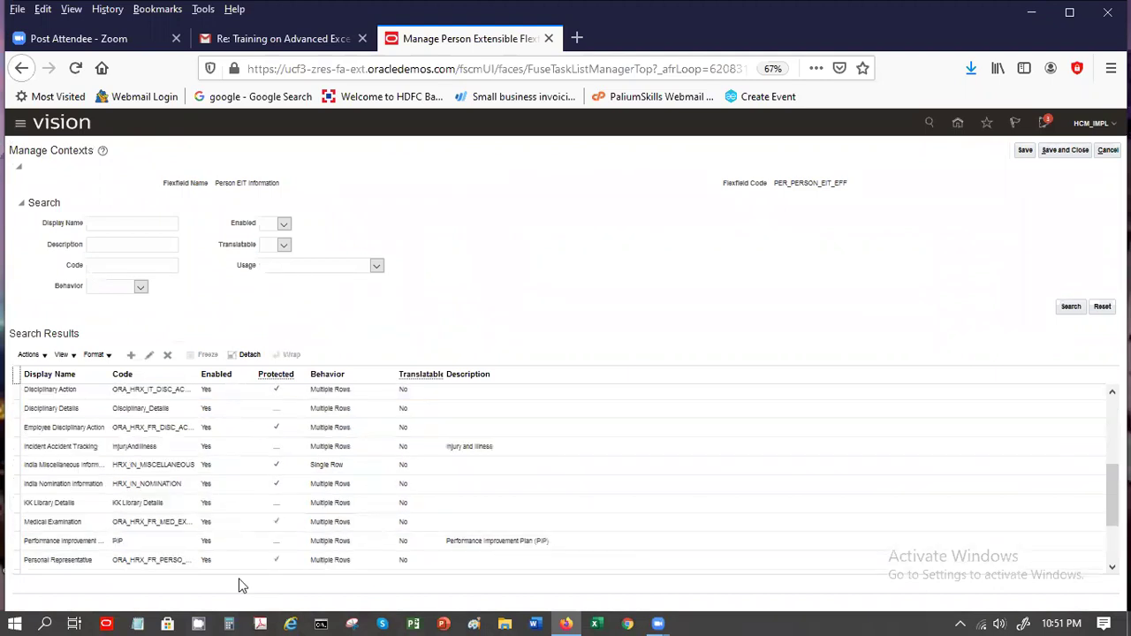
pyautogui.click(121, 506)
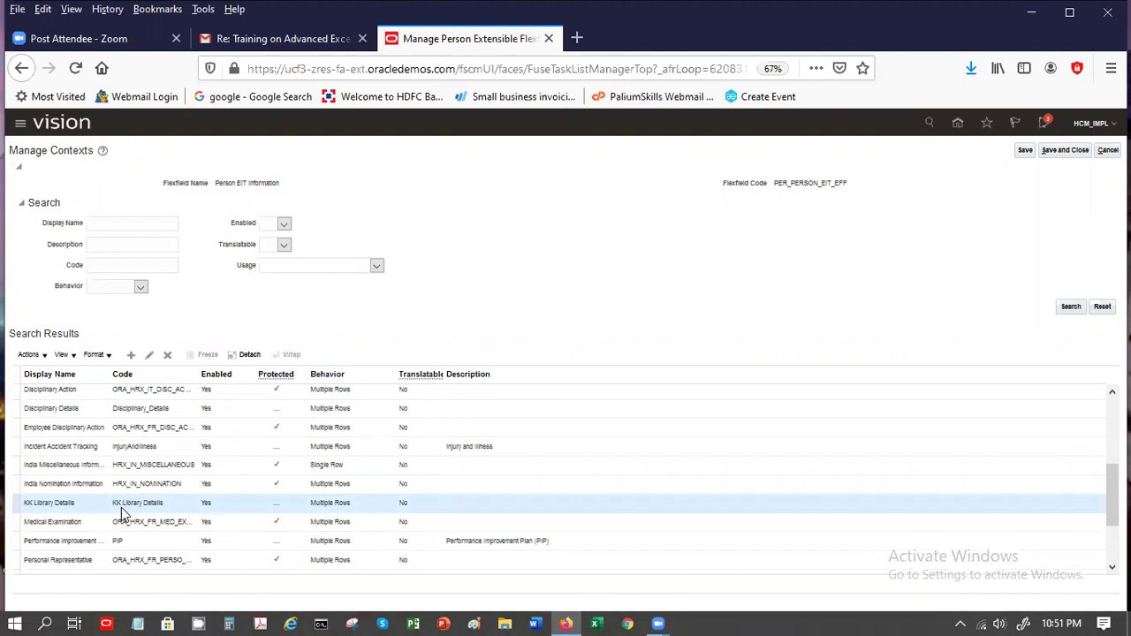
pyautogui.click(148, 355)
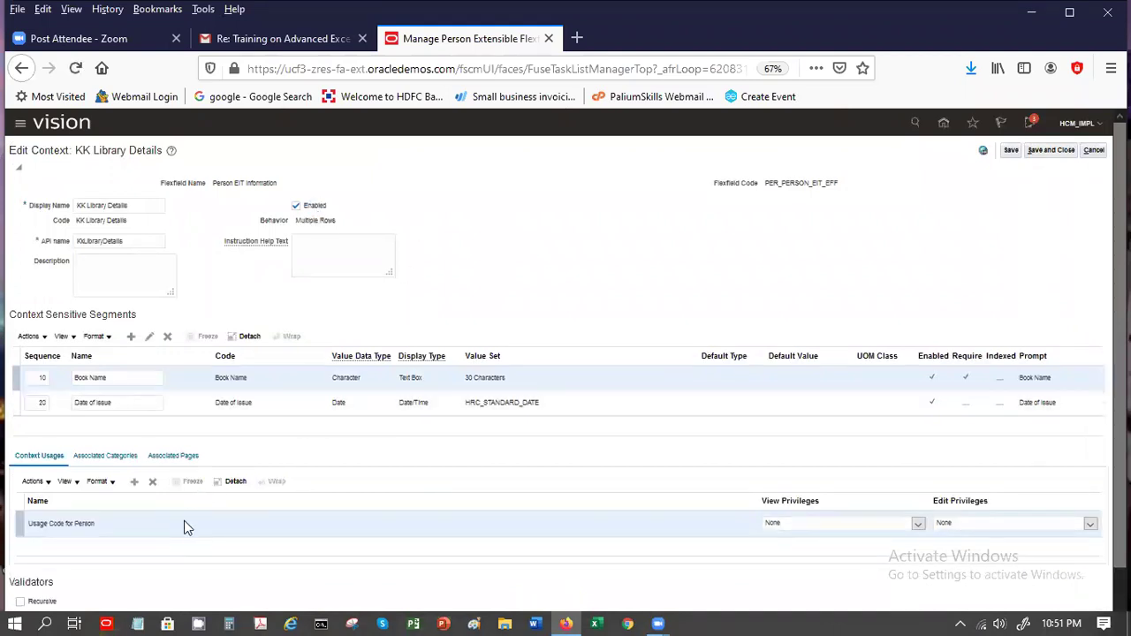
pyautogui.click(93, 457)
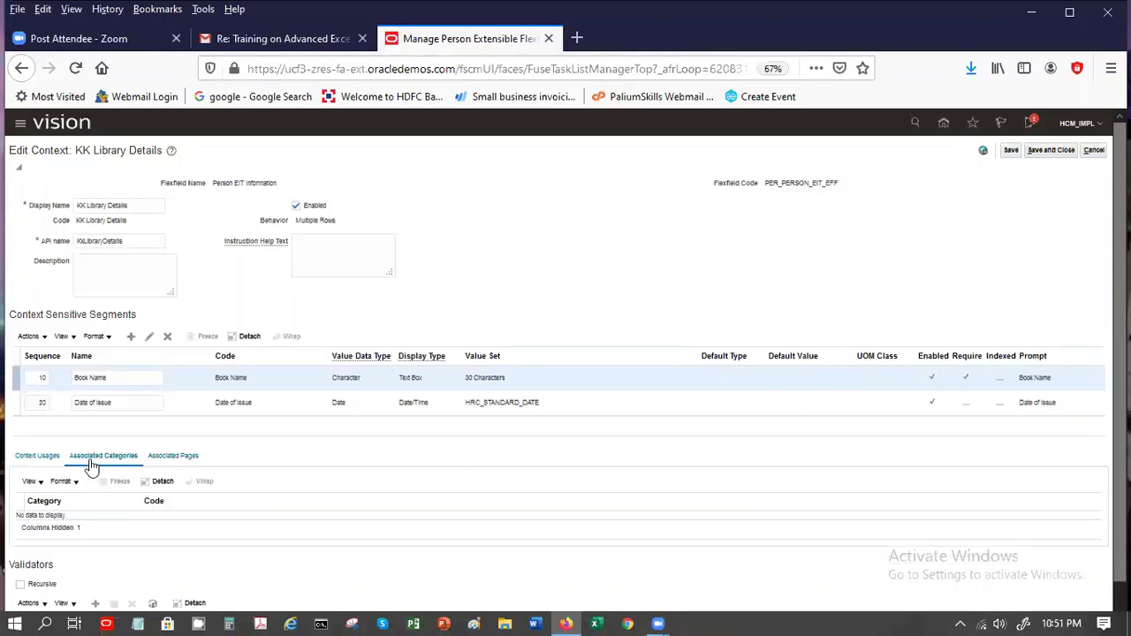
pyautogui.click(168, 461)
pyautogui.click(23, 458)
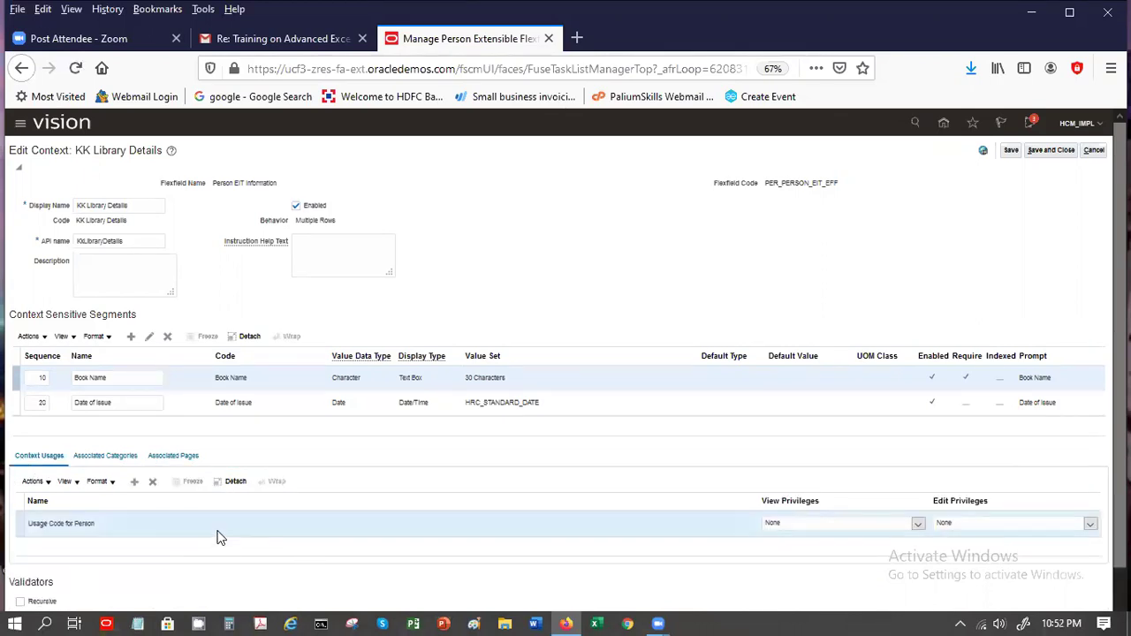
# Step: Delete the existing context usage of KK Library Details and add Usage Code for Person again
pyautogui.click(154, 483)
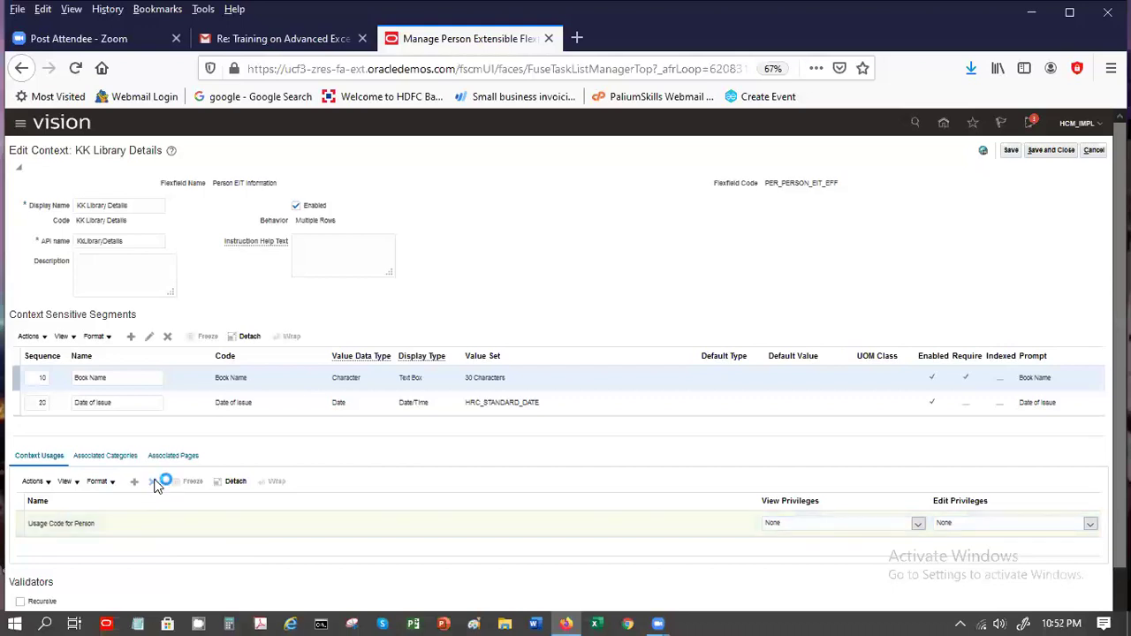
pyautogui.click(132, 482)
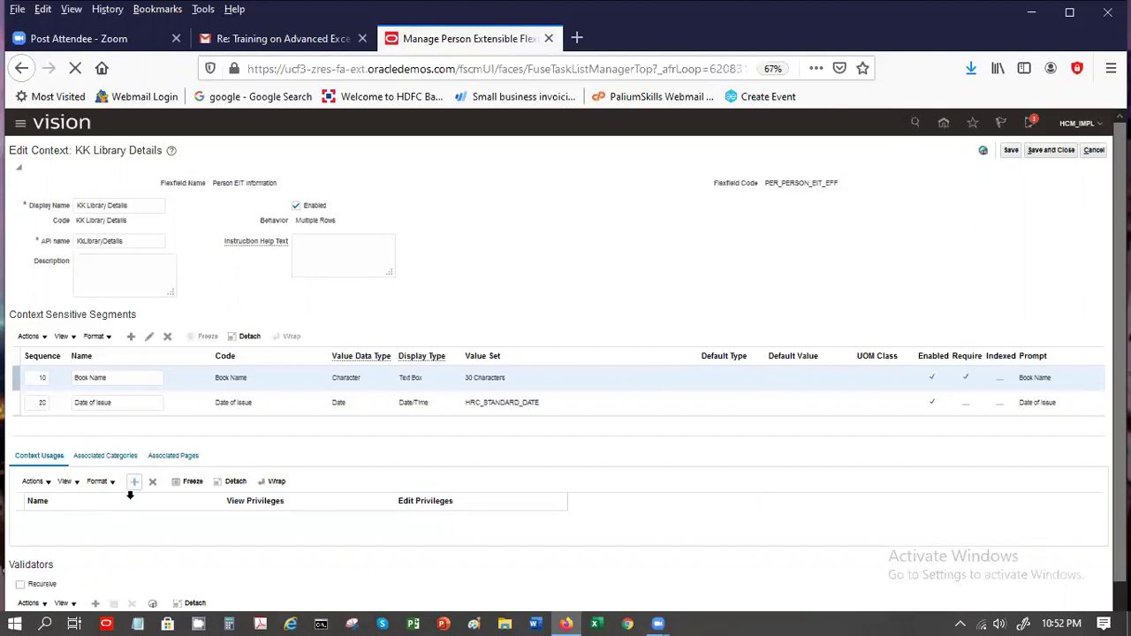
pyautogui.click(132, 525)
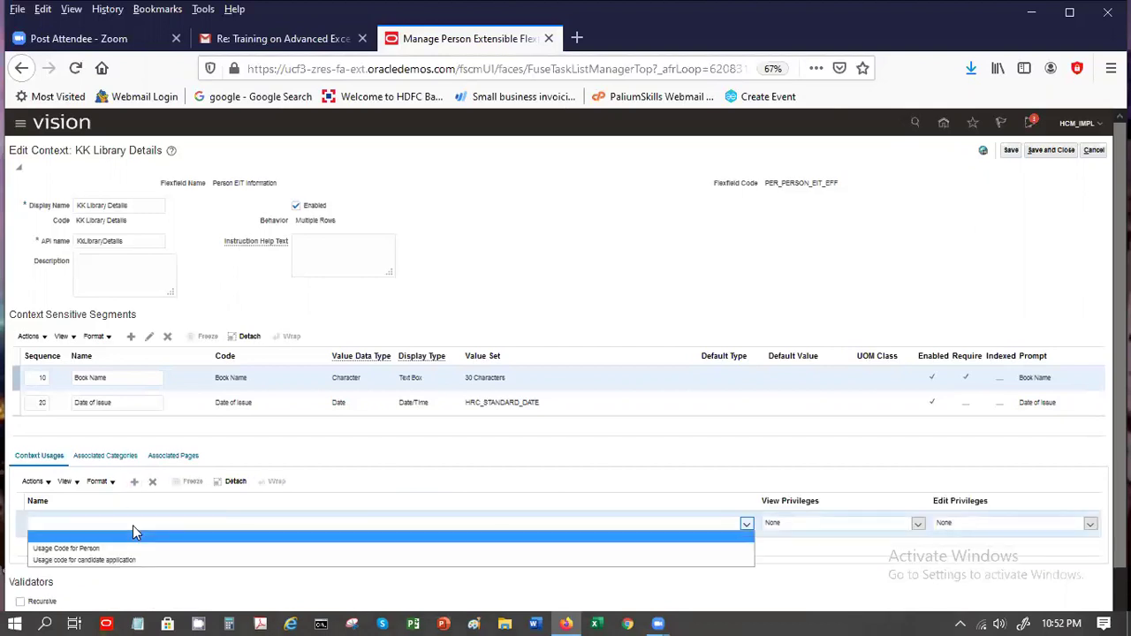
pyautogui.click(88, 548)
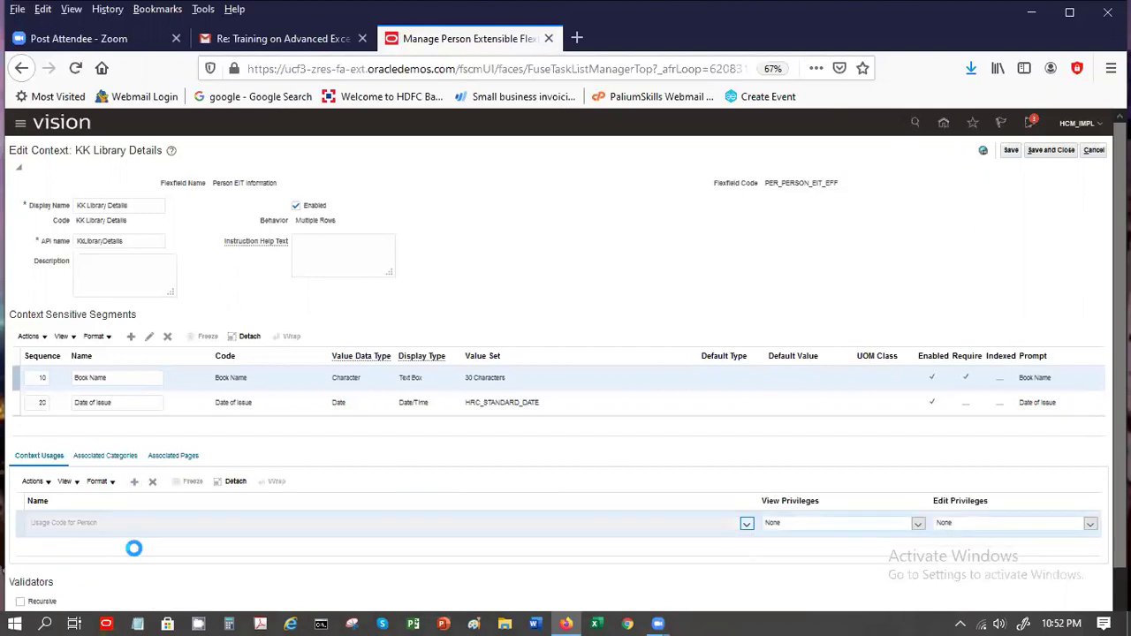
# Step: Recheck the associated categories and pages of KK Library Details and save the context
pyautogui.click(101, 460)
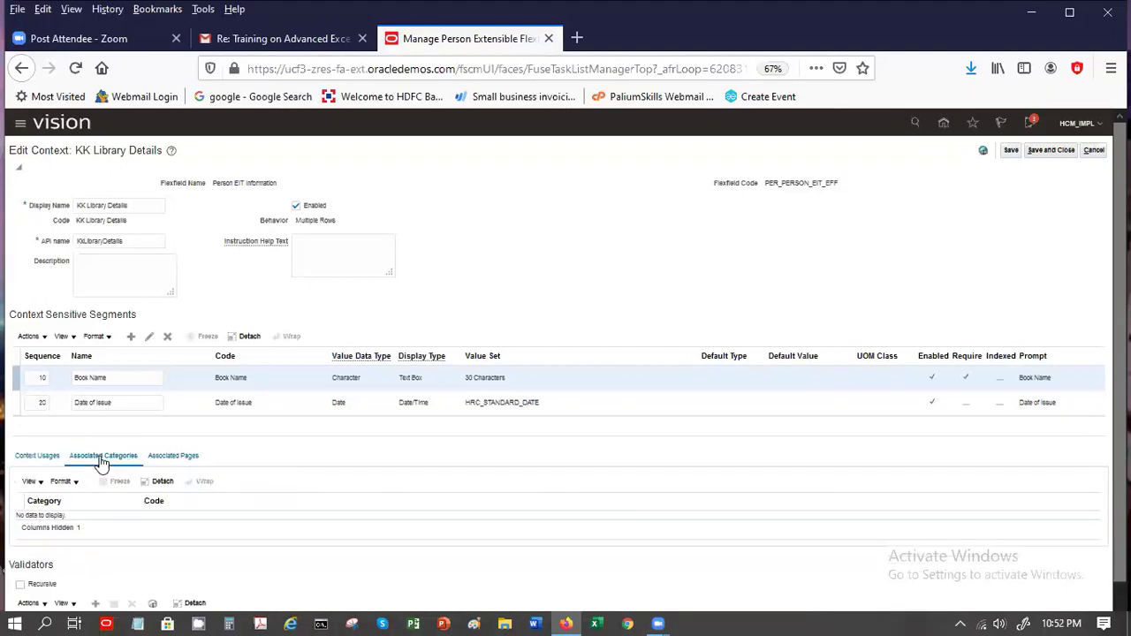
pyautogui.click(40, 485)
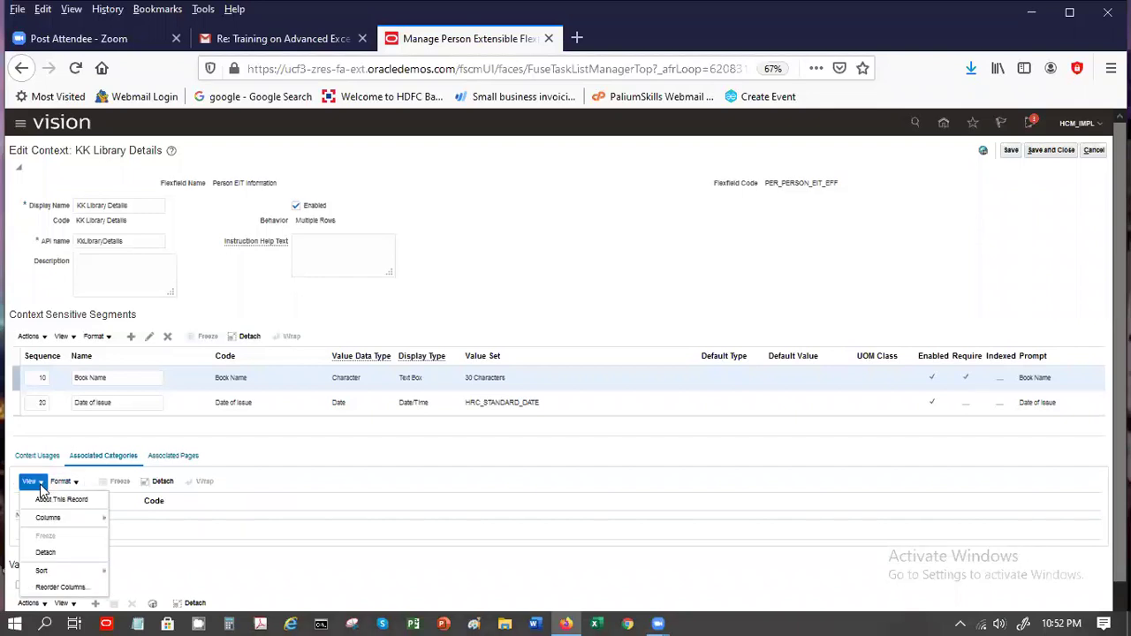
pyautogui.click(172, 462)
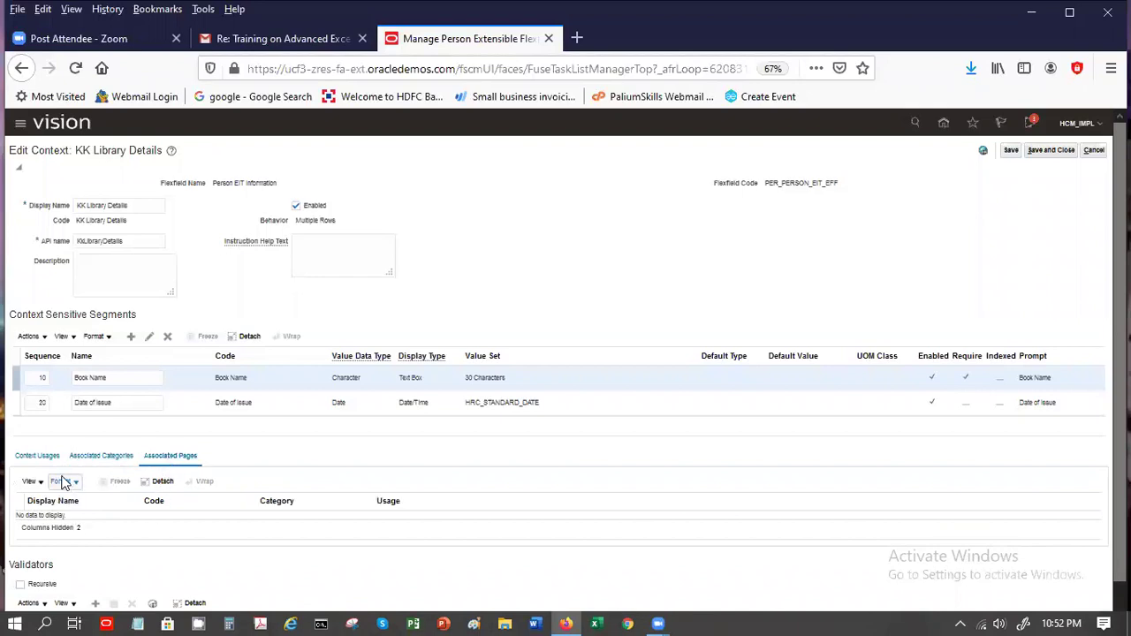
pyautogui.click(38, 457)
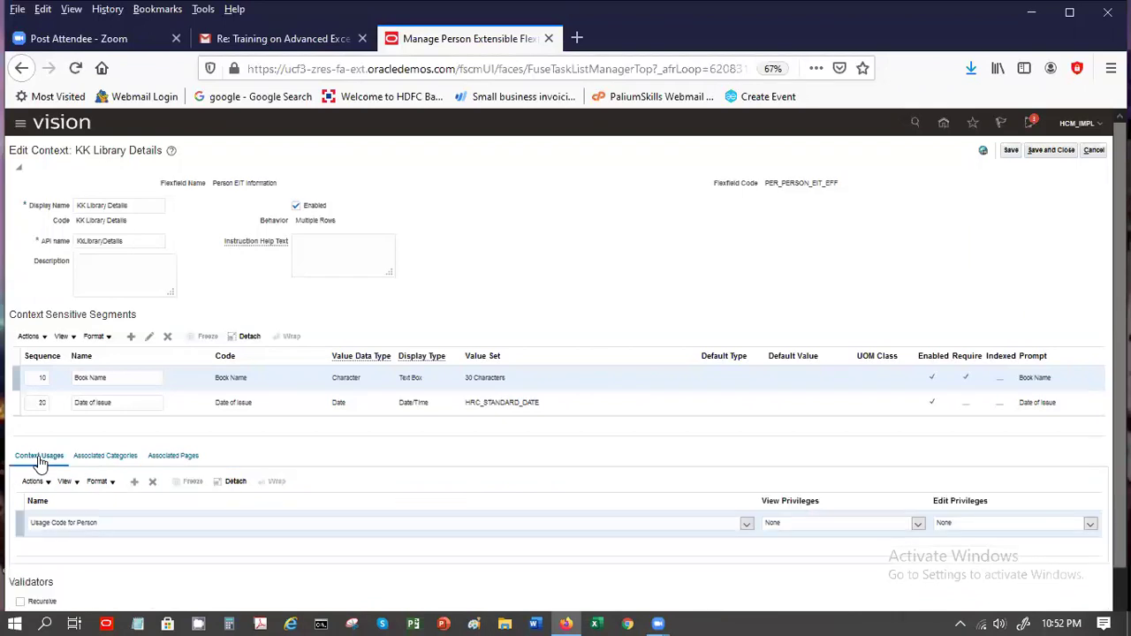
pyautogui.click(1011, 151)
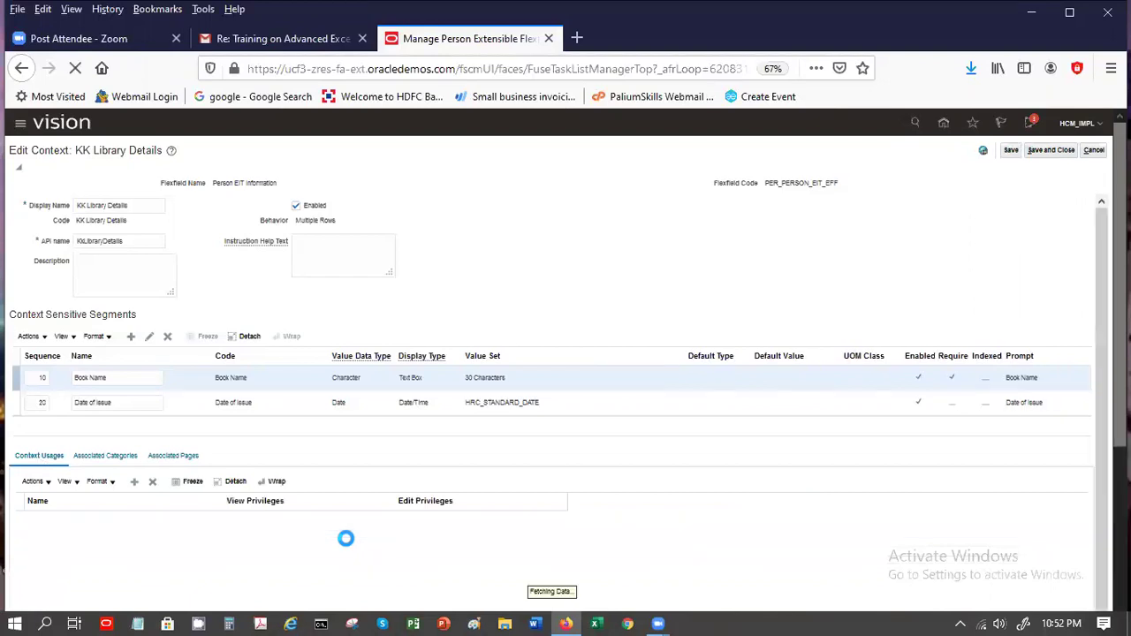
pyautogui.click(103, 458)
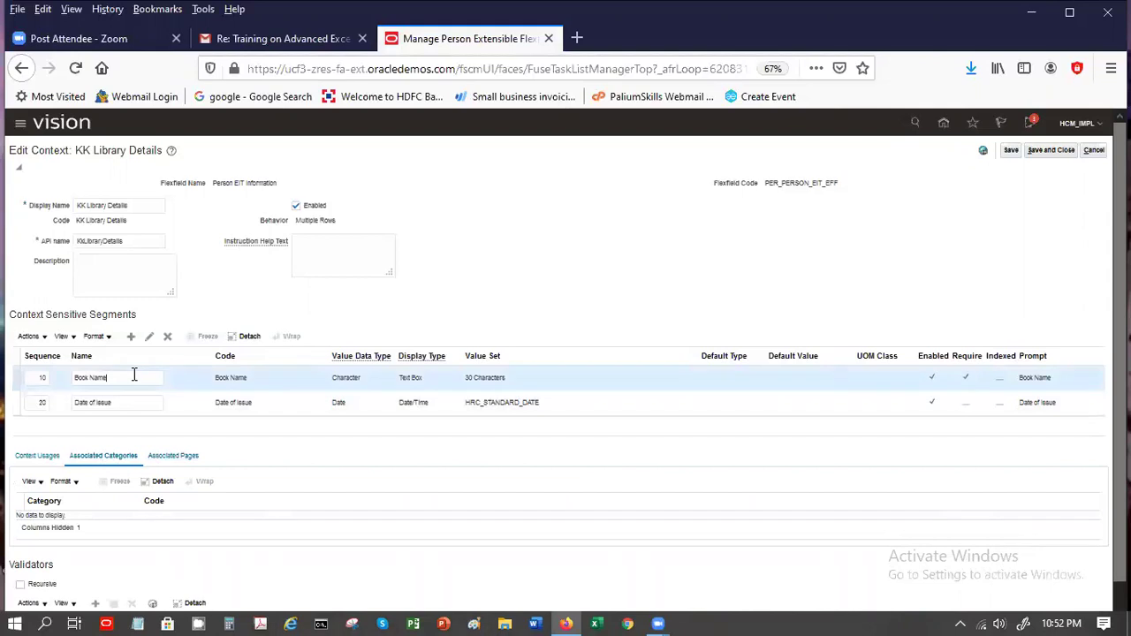
# Step: Review the Book Name segment's settings, then cancel out of the segment and the KK Library Details context
pyautogui.click(149, 338)
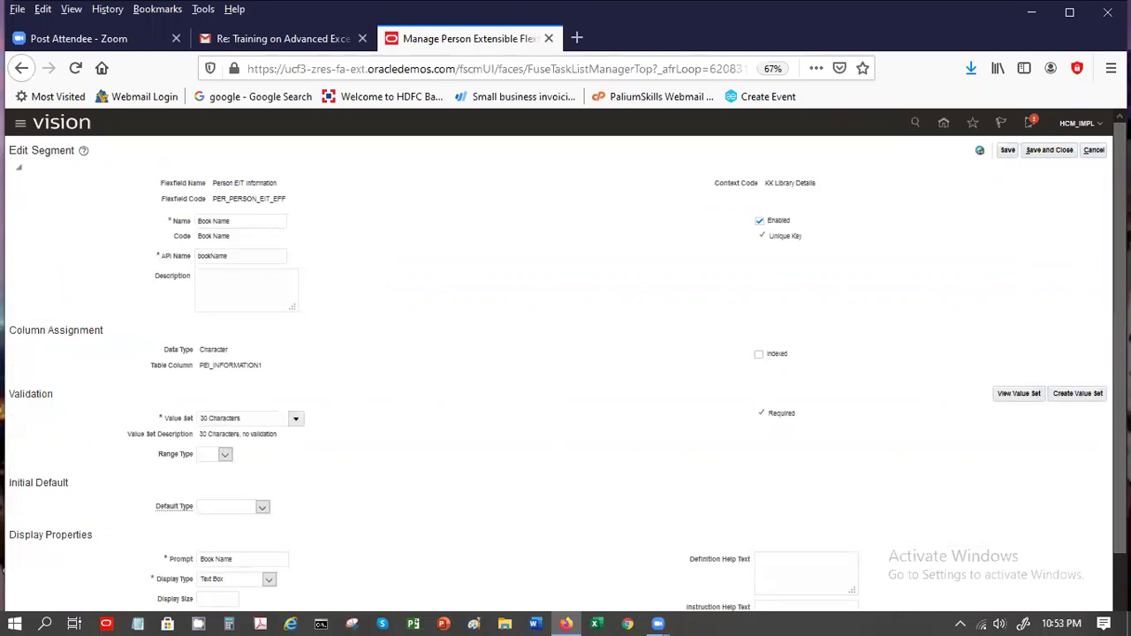
pyautogui.scroll(-2, 565, 362)
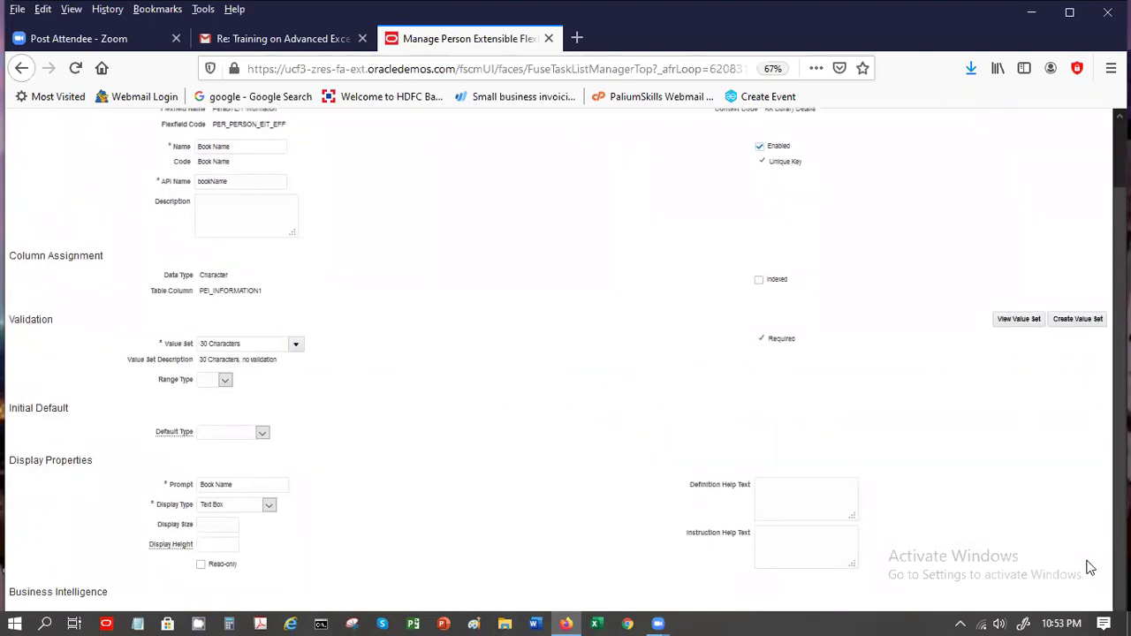
pyautogui.scroll(2, 1053, 385)
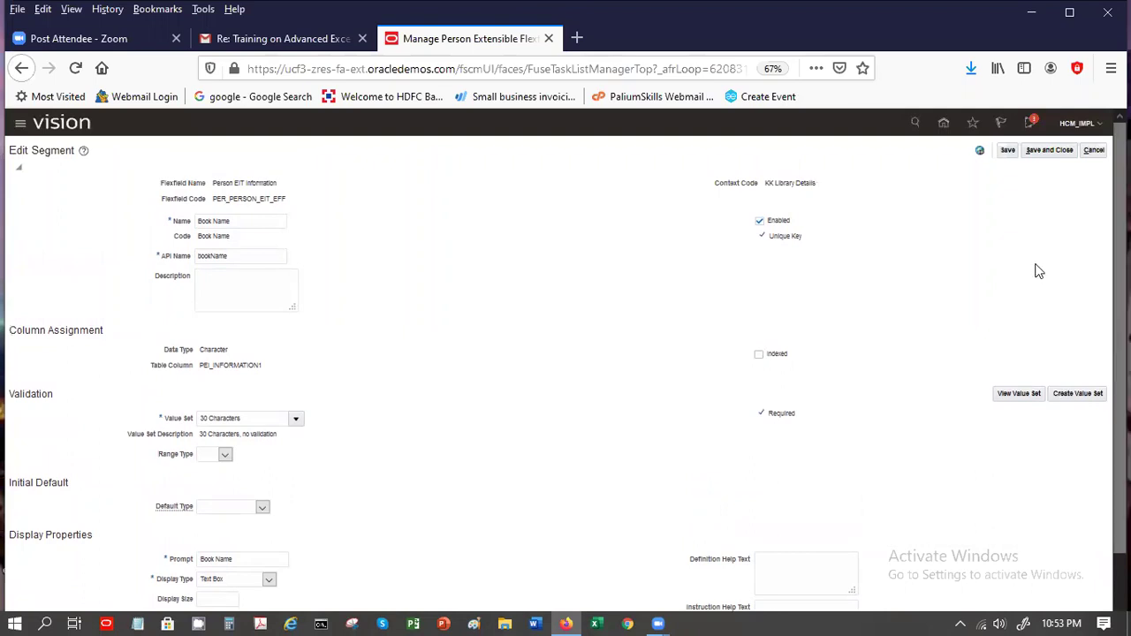
pyautogui.click(1094, 152)
pyautogui.click(1094, 152)
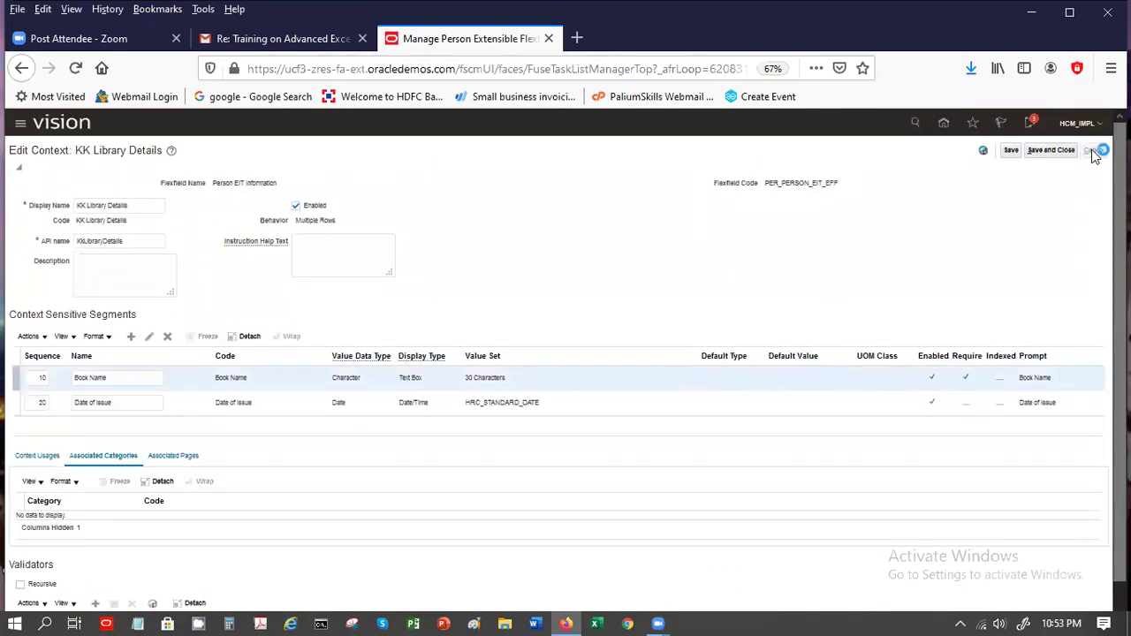
# Step: Open the Appointments context for comparison, check its associated categories and context usages, and cancel out of it
pyautogui.click(186, 412)
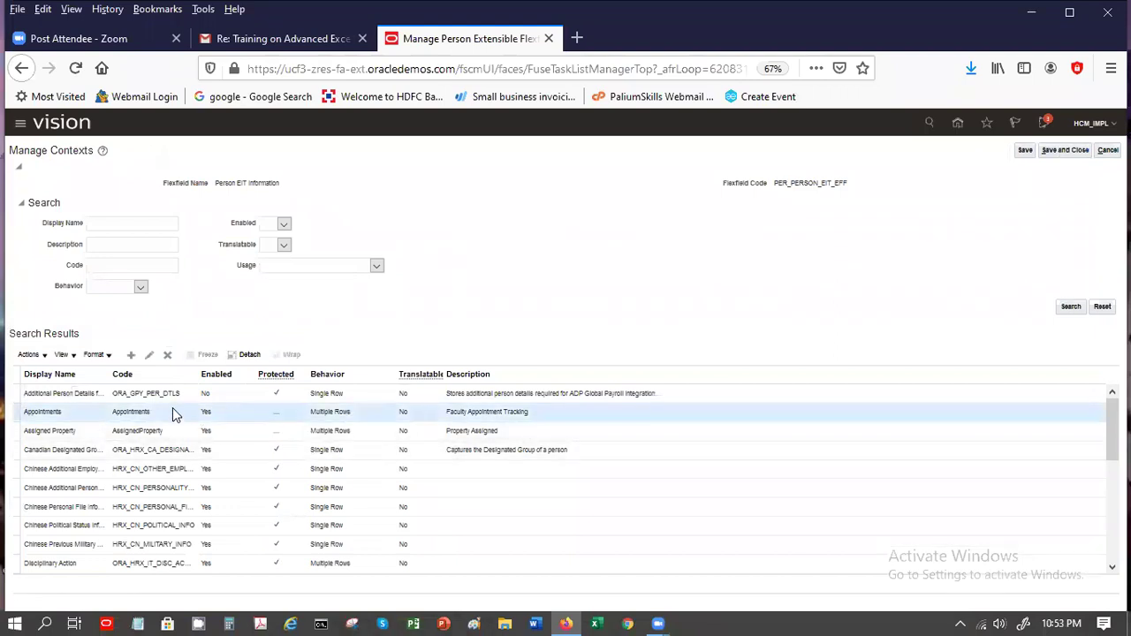
pyautogui.click(148, 354)
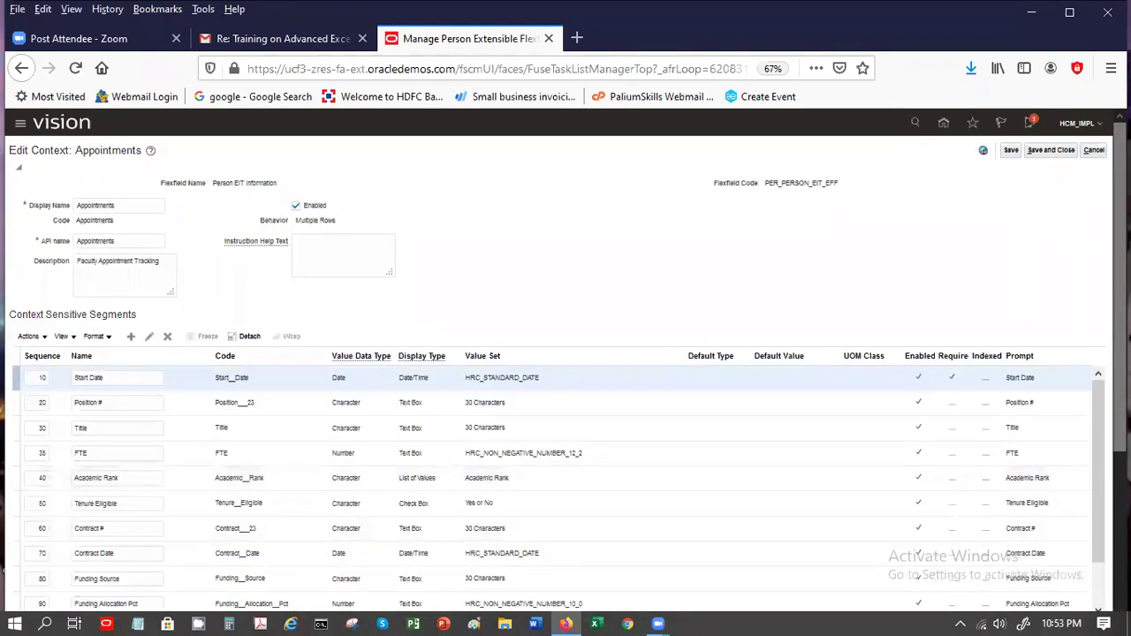
pyautogui.scroll(-3, 565, 442)
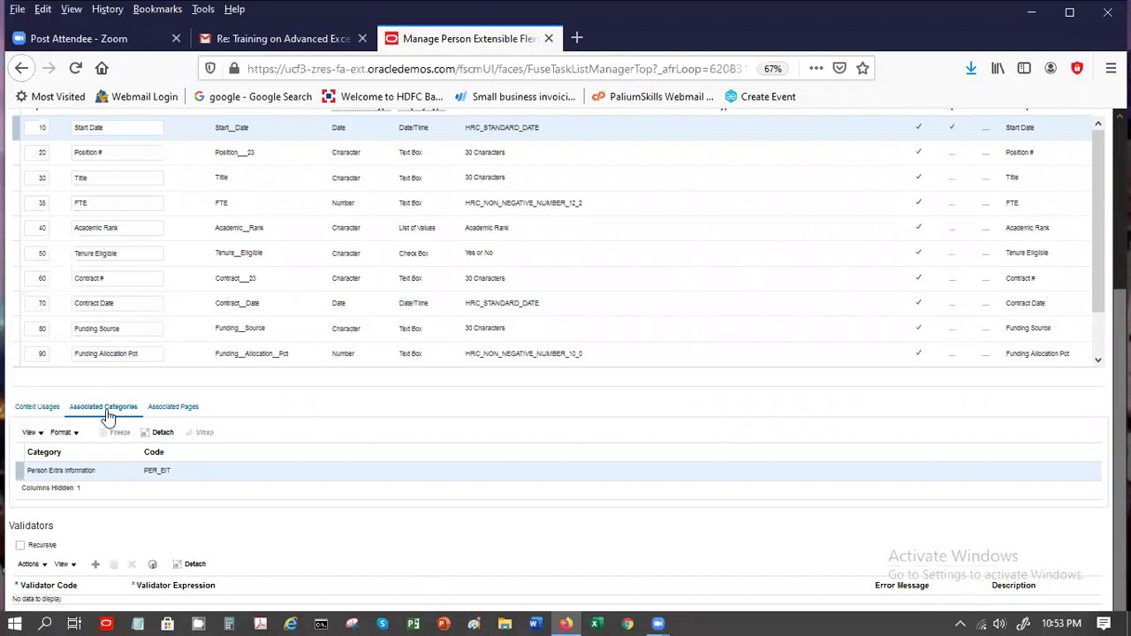
pyautogui.click(24, 408)
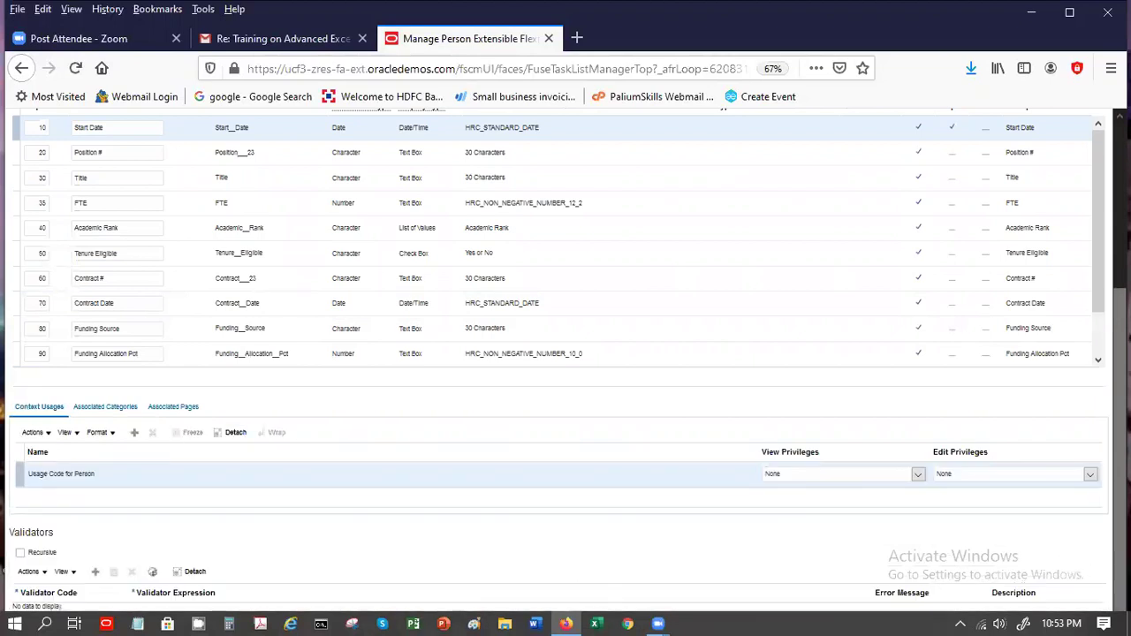
pyautogui.scroll(5, 1051, 154)
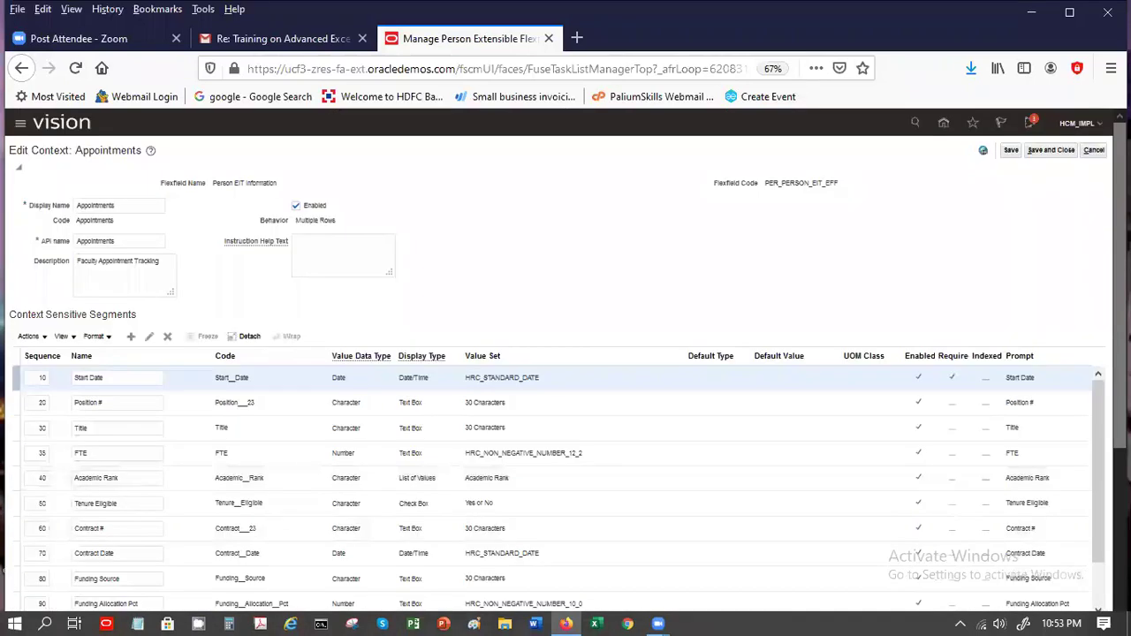
pyautogui.click(1094, 150)
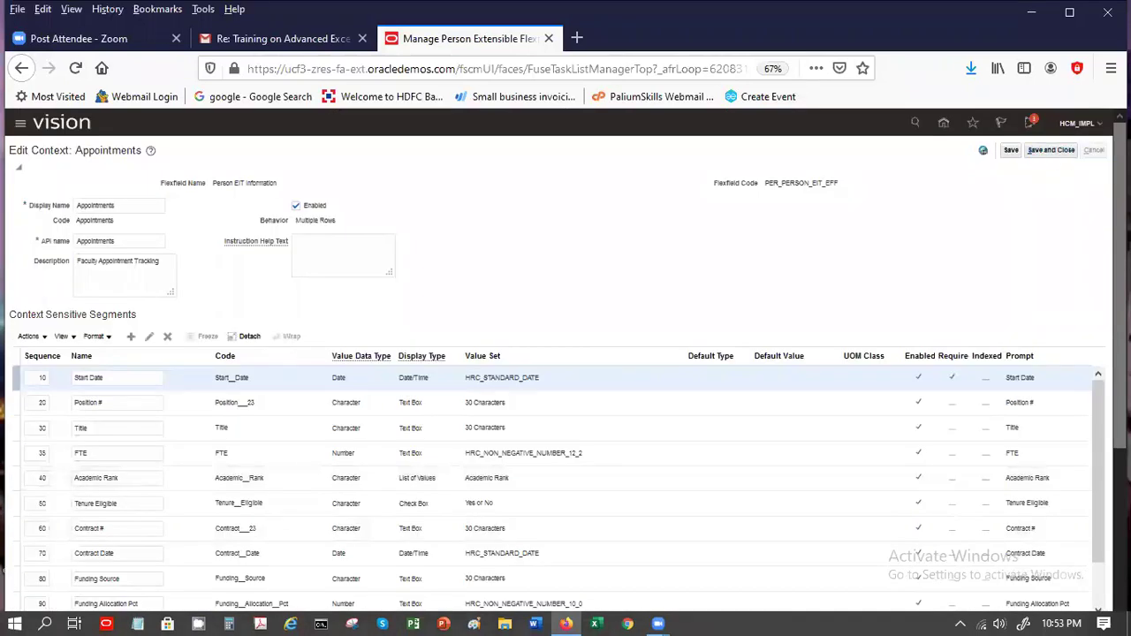
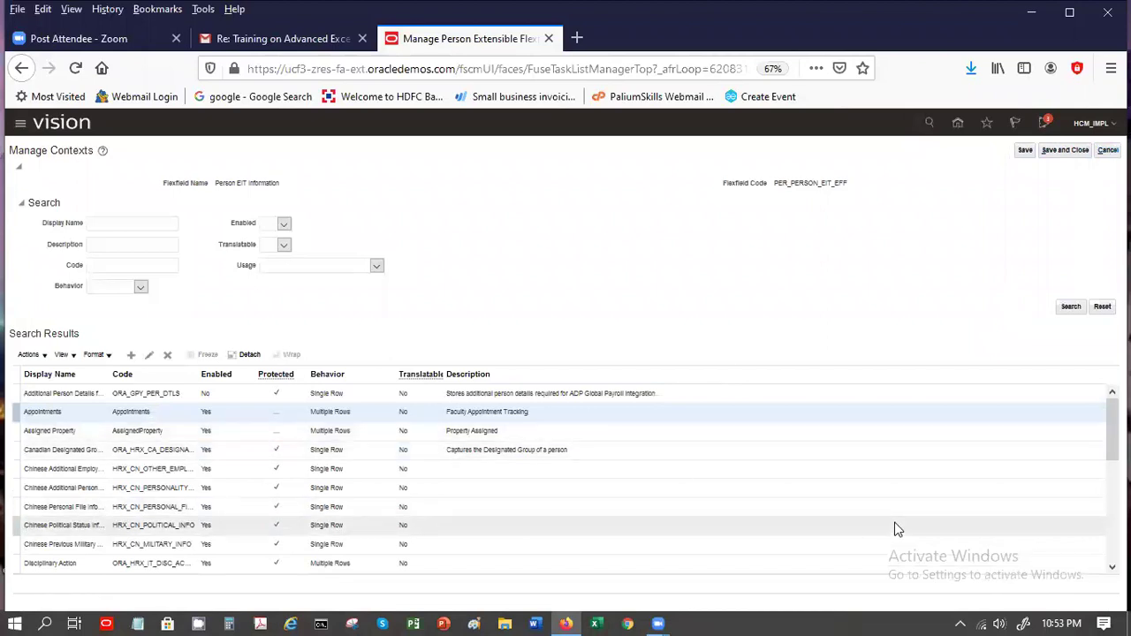
# Step: Create a new context in the Person EIT Information flexfield named SP Library details with Multiple Rows behavior
pyautogui.click(132, 356)
pyautogui.click(132, 354)
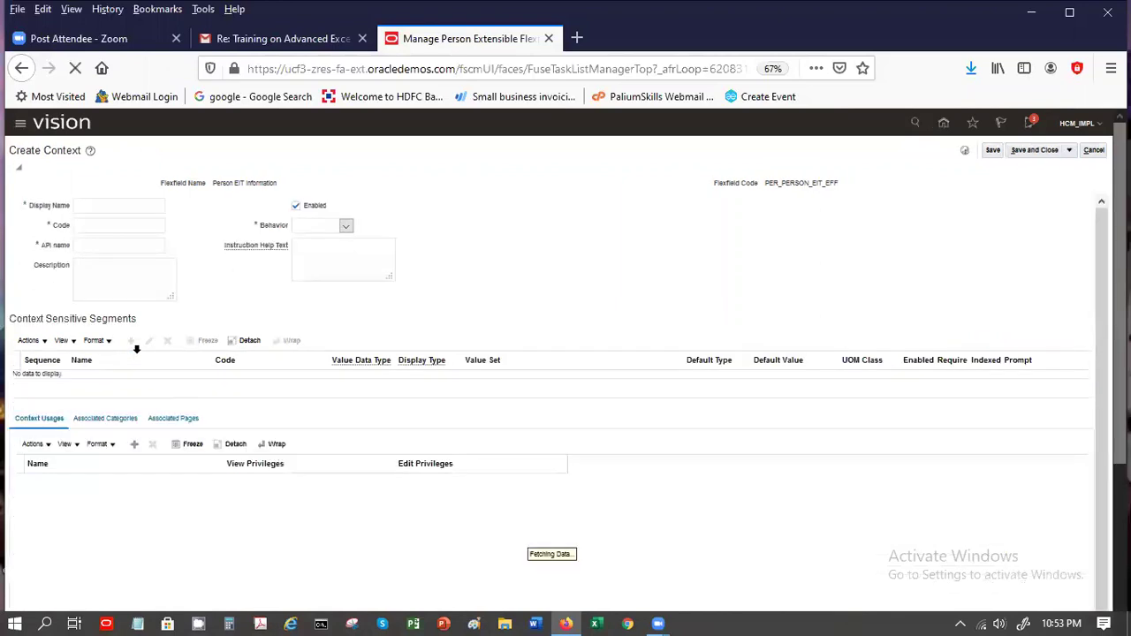
pyautogui.click(107, 207)
pyautogui.write('SP Library Detail')
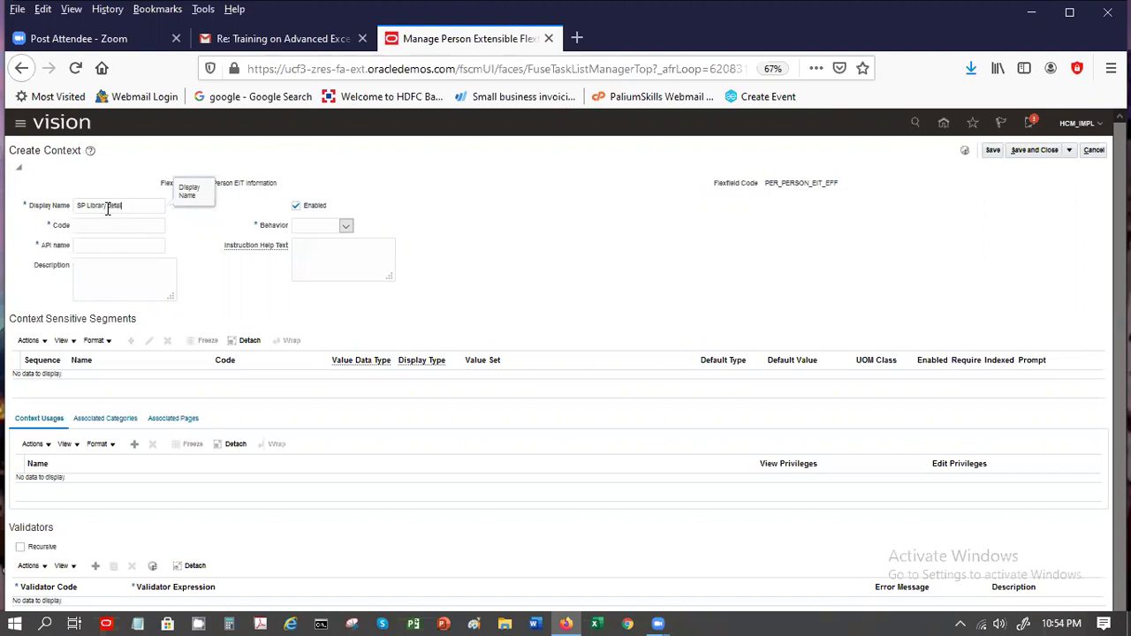
pyautogui.hotkey('ctrl', '+')
pyautogui.hotkey('ctrl', '+')
pyautogui.click(174, 271)
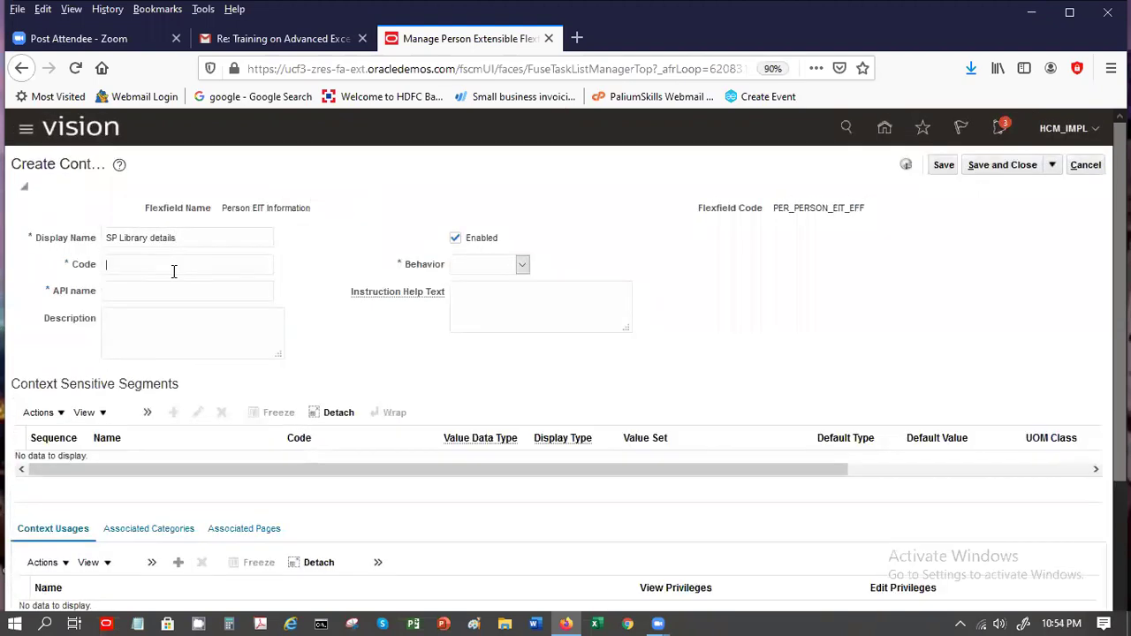
pyautogui.click(474, 266)
pyautogui.click(485, 300)
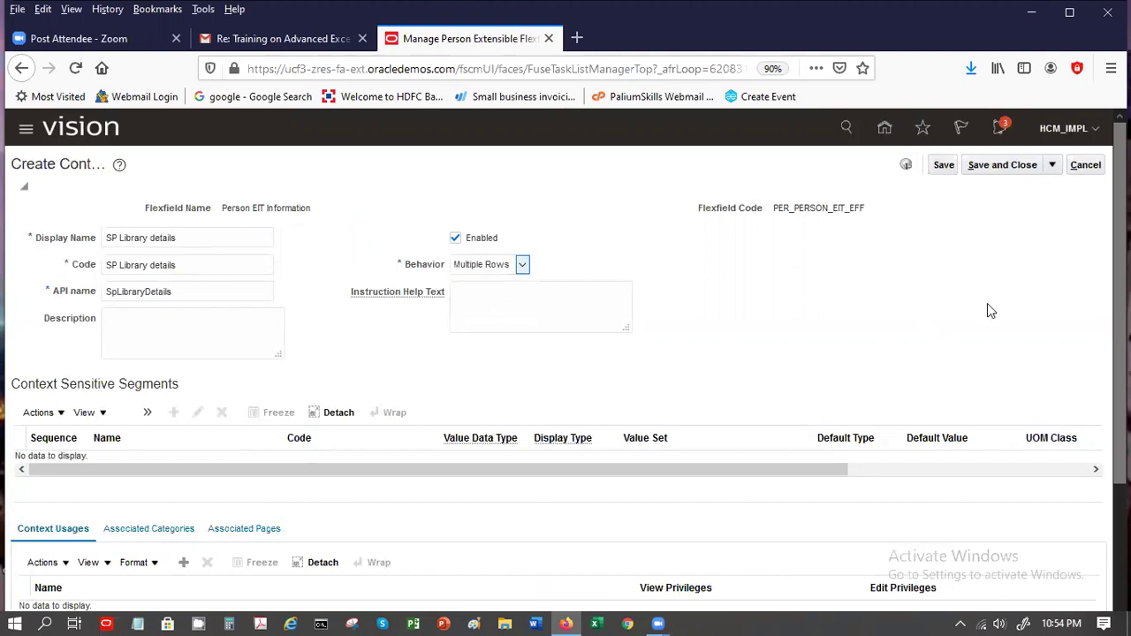
# Step: Add the Usage Code for Person context usage to SP Library details, check its associated categories and pages, and save the context
pyautogui.scroll(-3, 1079, 373)
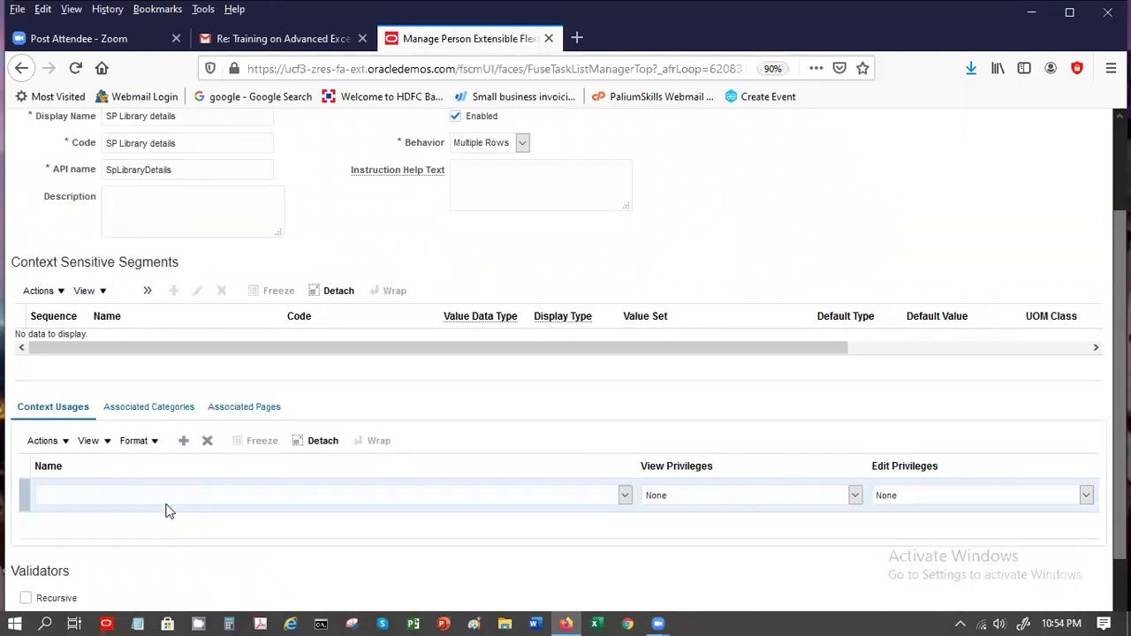
pyautogui.click(170, 504)
pyautogui.click(188, 530)
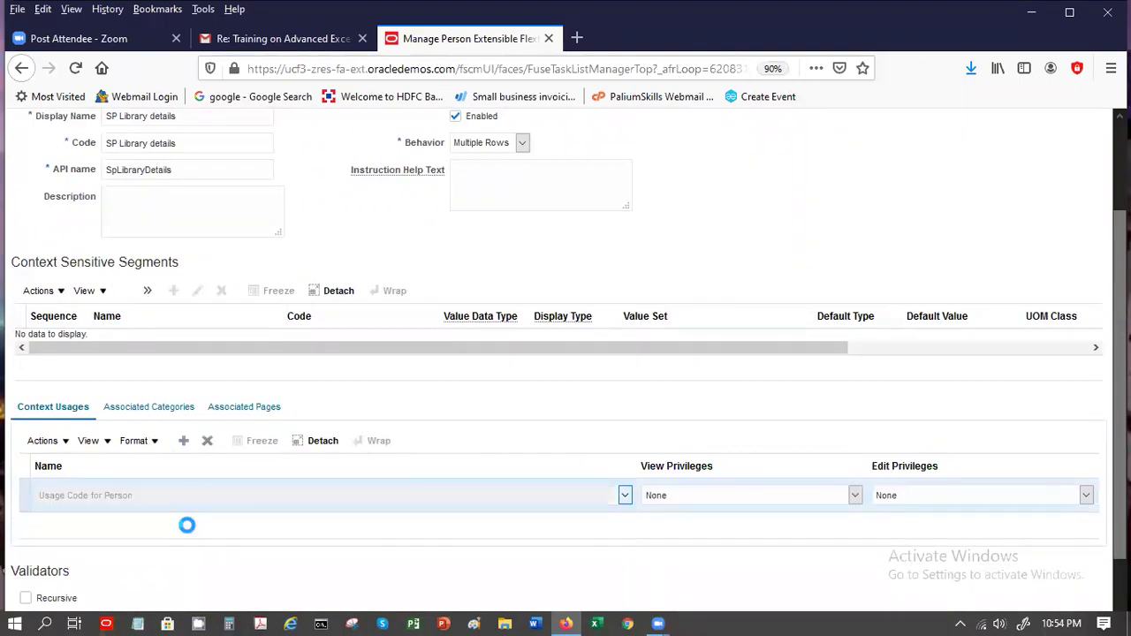
pyautogui.click(130, 412)
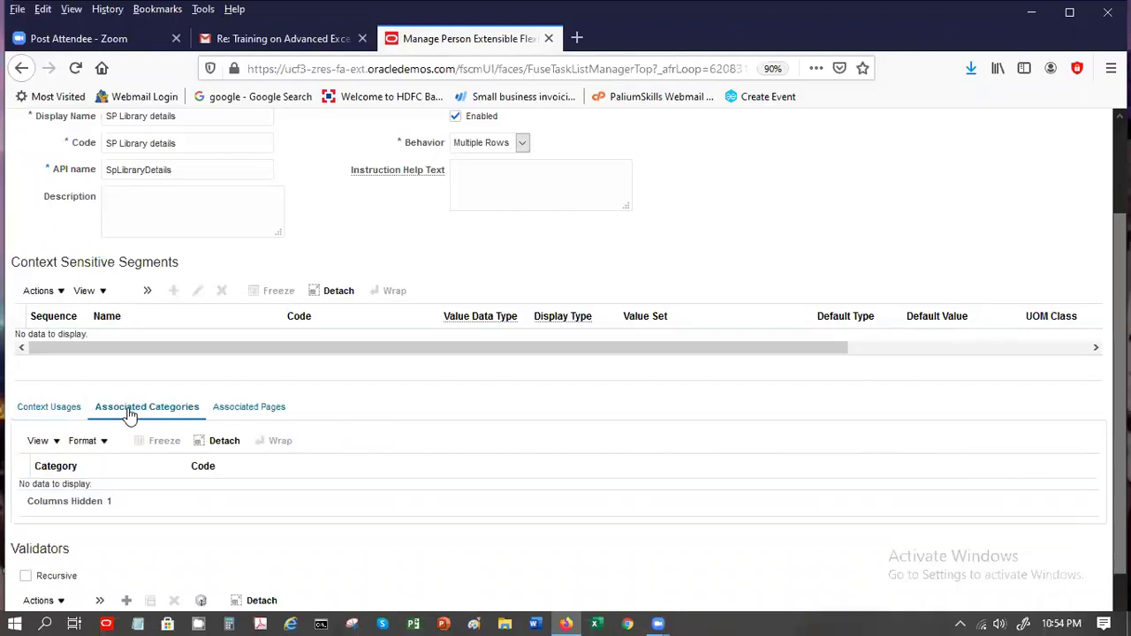
pyautogui.click(254, 408)
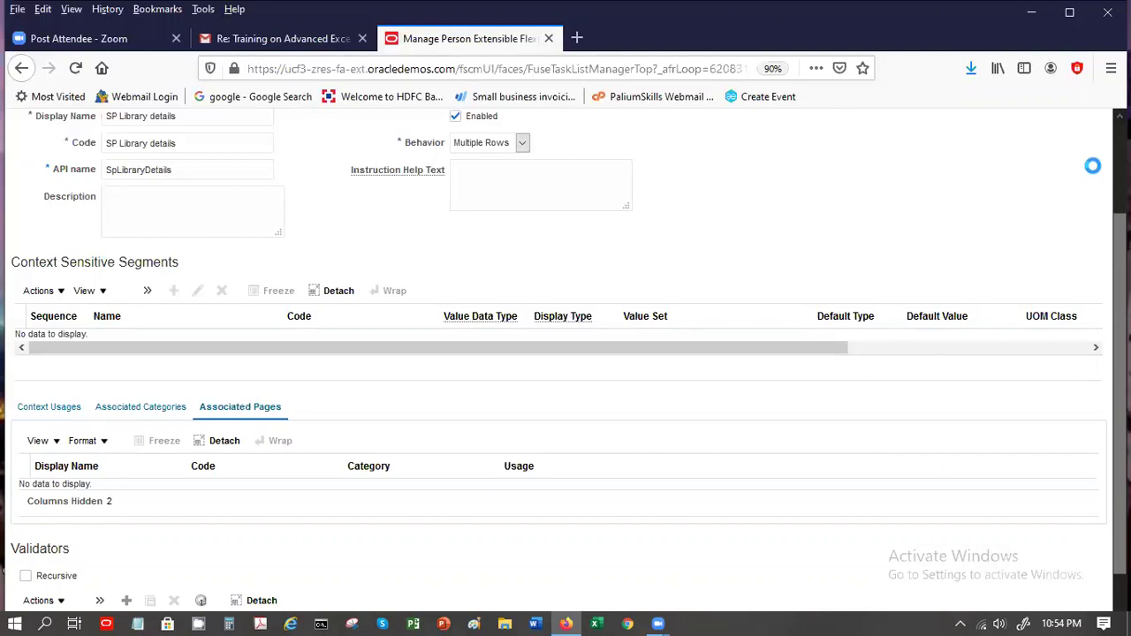
pyautogui.scroll(3, 1060, 168)
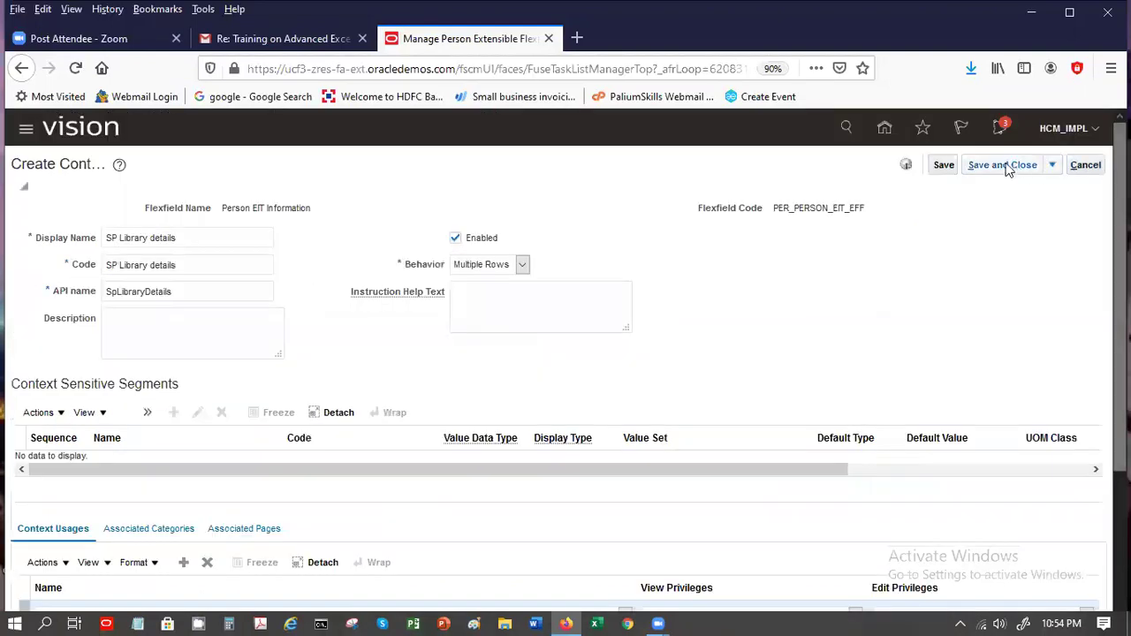
pyautogui.click(943, 165)
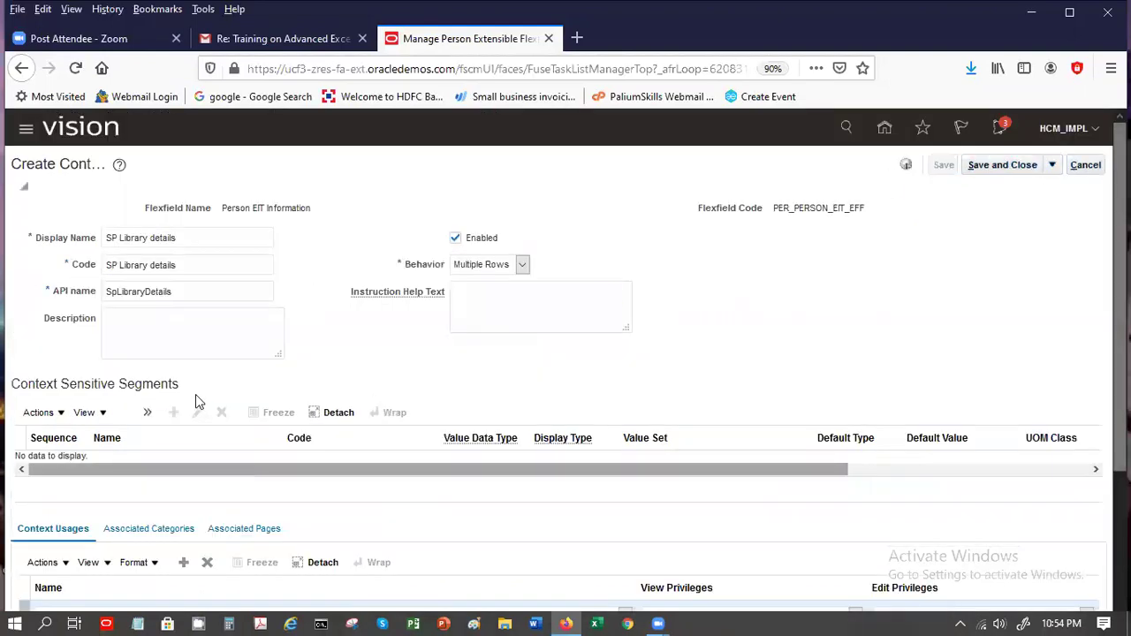
# Step: Start a Book Number segment in the SP Library details context, marked as a unique key with data type Number
pyautogui.click(179, 407)
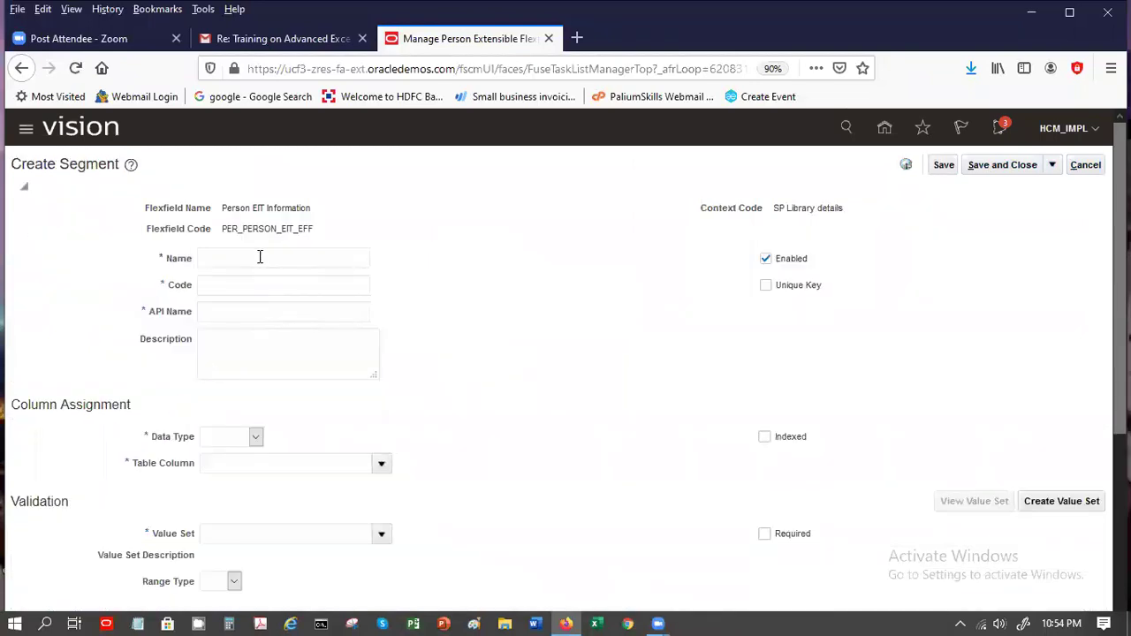
pyautogui.write('Book Number')
pyautogui.press('Tab')
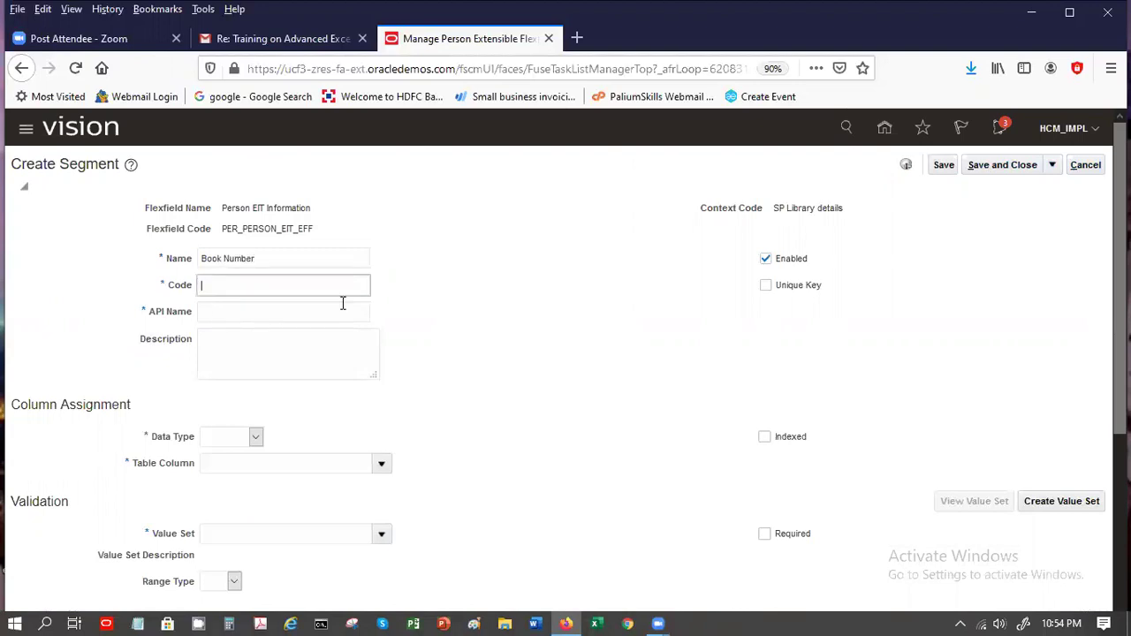
pyautogui.click(759, 289)
pyautogui.click(765, 286)
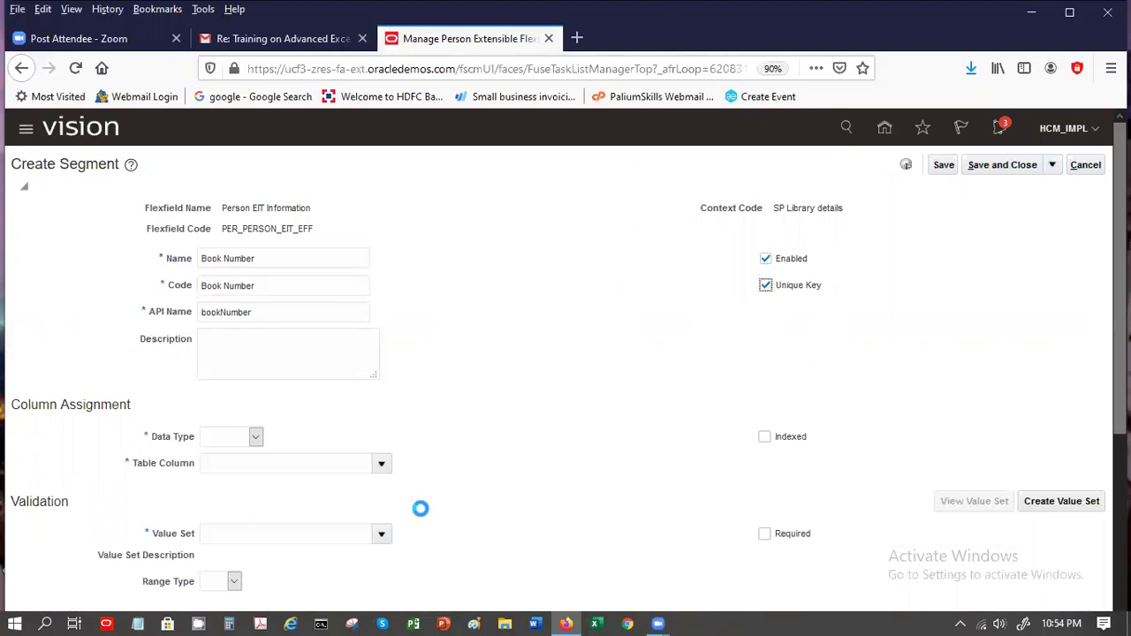
pyautogui.click(235, 436)
pyautogui.click(247, 488)
# Step: Try entering 30 and 7 as the Book Number segment's value set
pyautogui.click(279, 536)
pyautogui.write('30')
pyautogui.press('Tab')
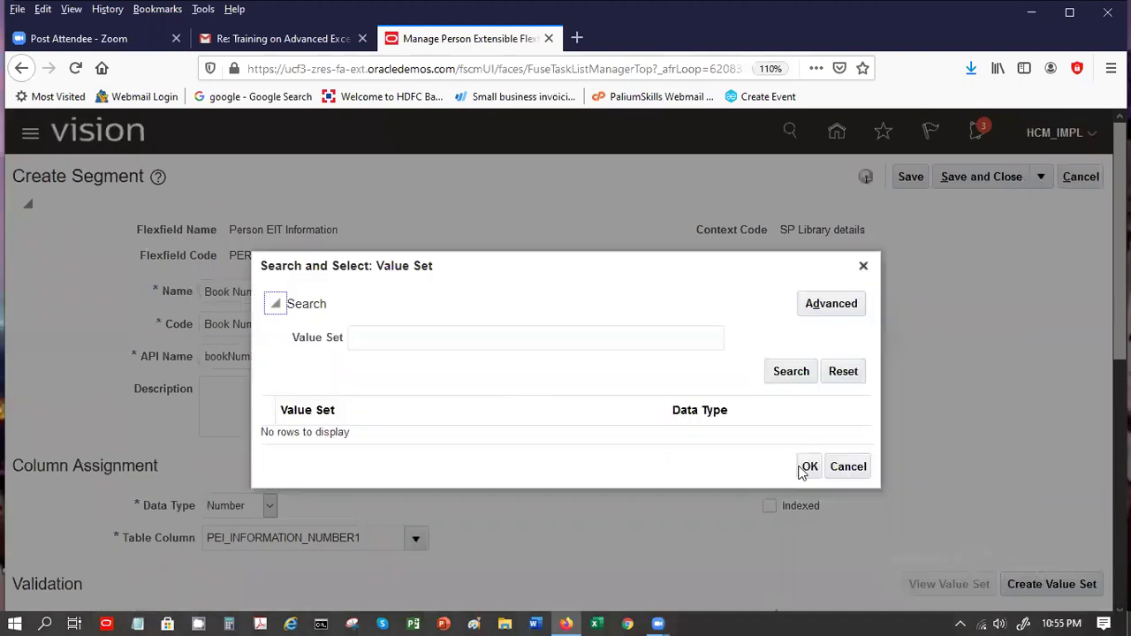
pyautogui.click(838, 464)
pyautogui.scroll(-4, 227, 328)
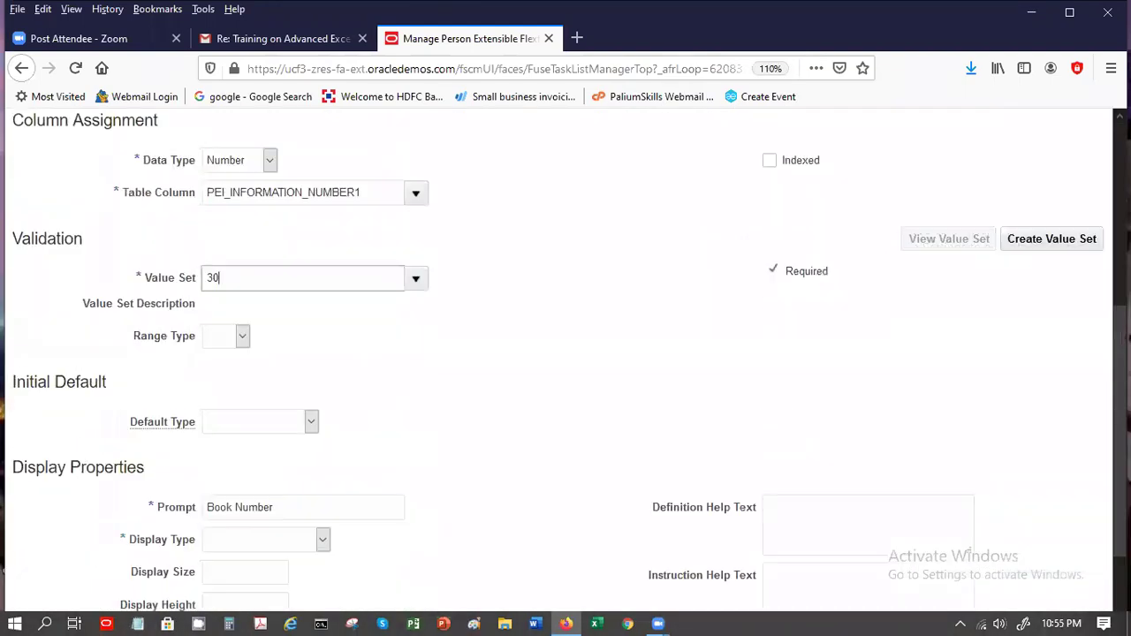
pyautogui.press('BackSpace')
pyautogui.press('BackSpace')
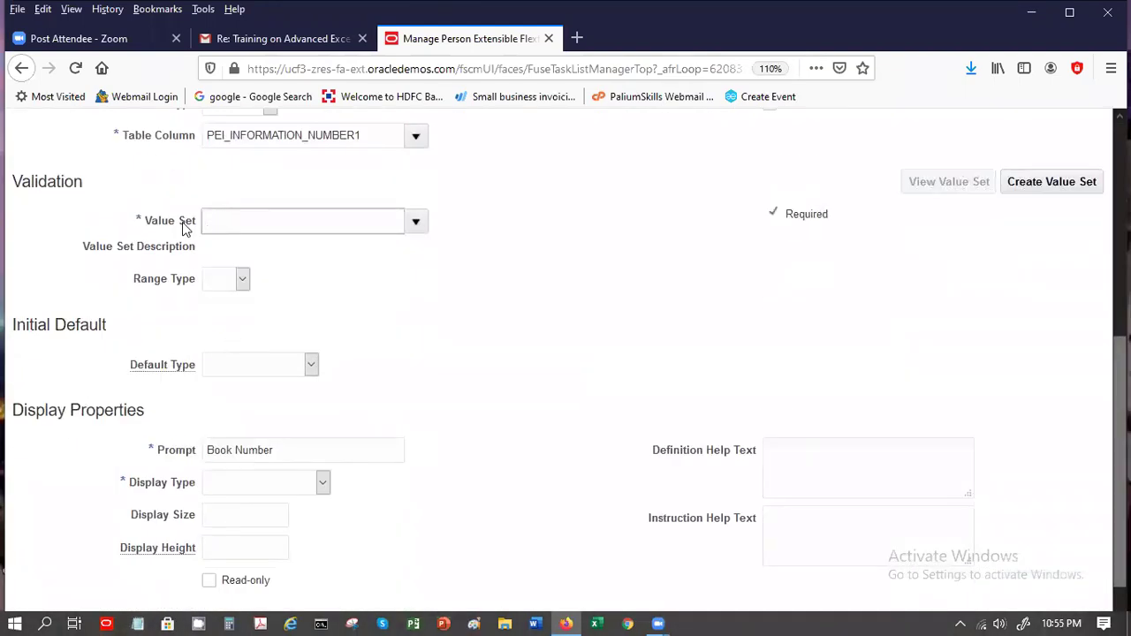
pyautogui.write('7')
pyautogui.rightClick(188, 226)
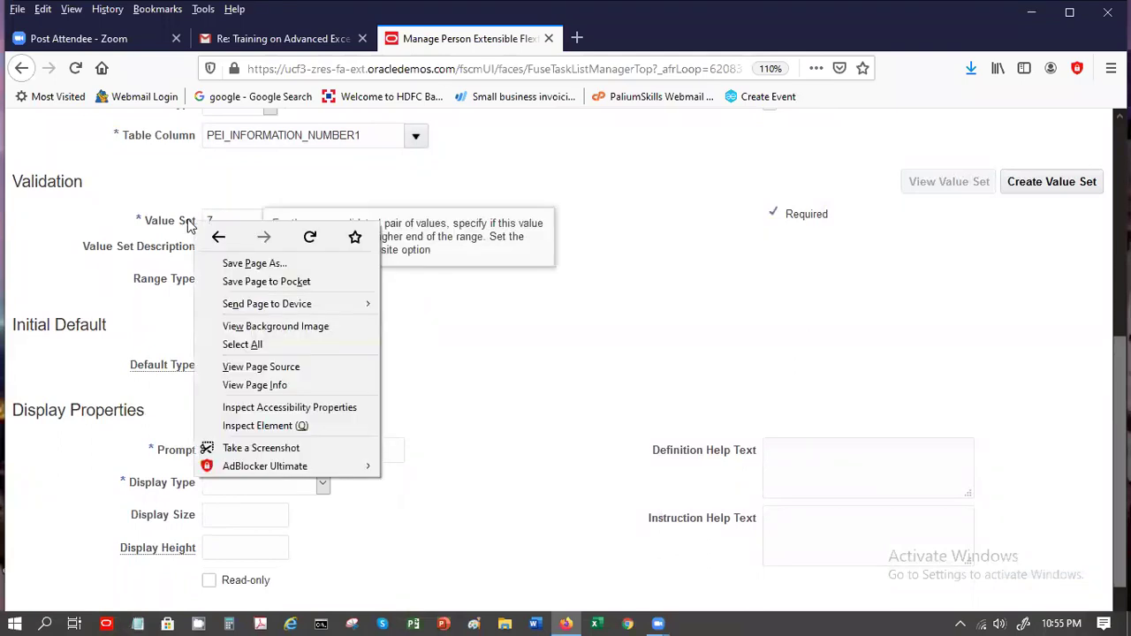
pyautogui.click(544, 305)
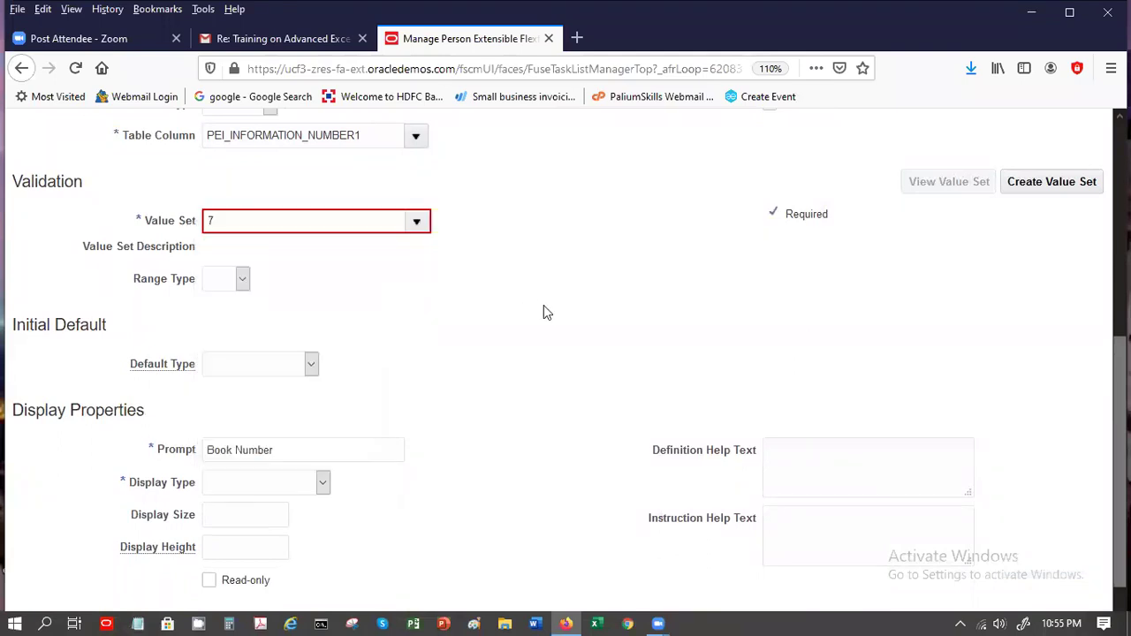
# Step: Open the value set search for the Book Number segment, clear the search text and switch to advanced search
pyautogui.click(415, 223)
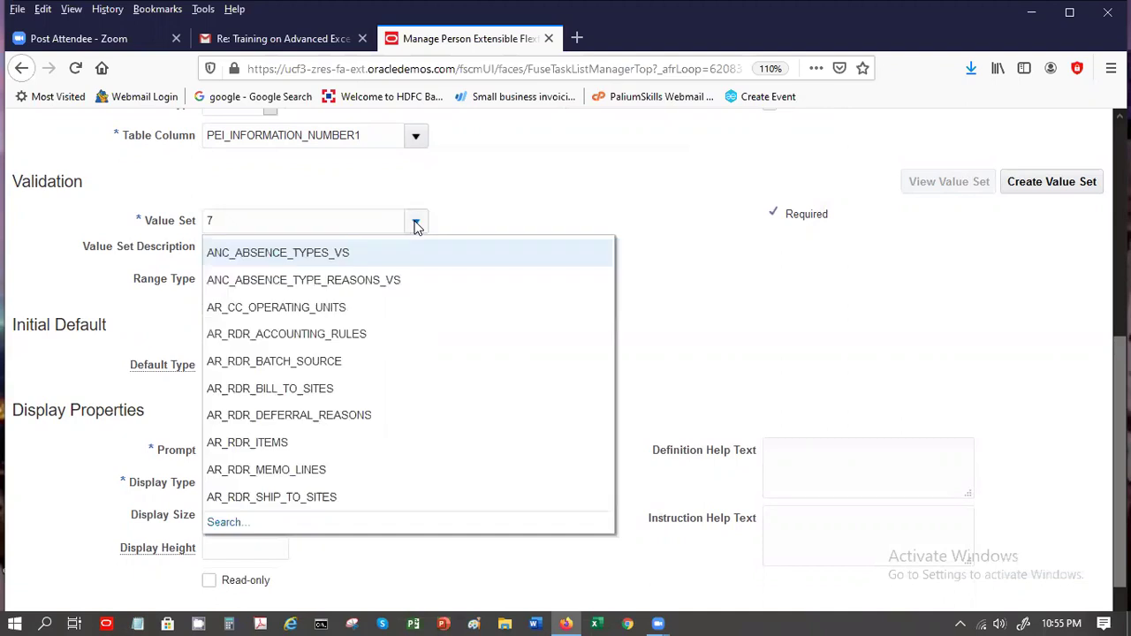
pyautogui.click(223, 523)
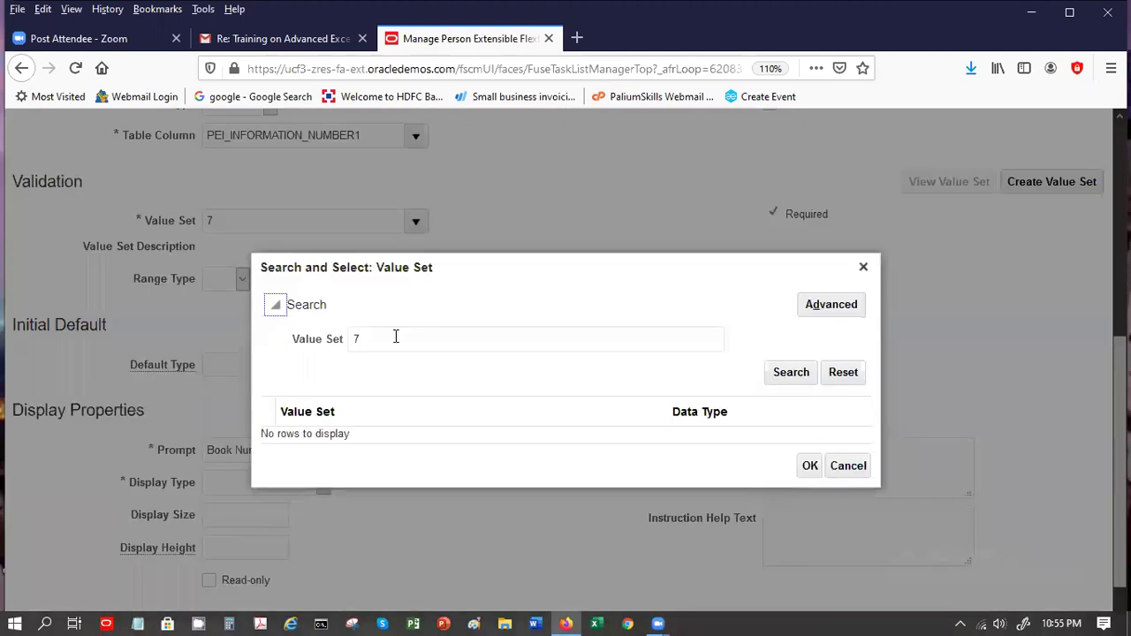
pyautogui.click(396, 338)
pyautogui.press('BackSpace')
pyautogui.write('Number')
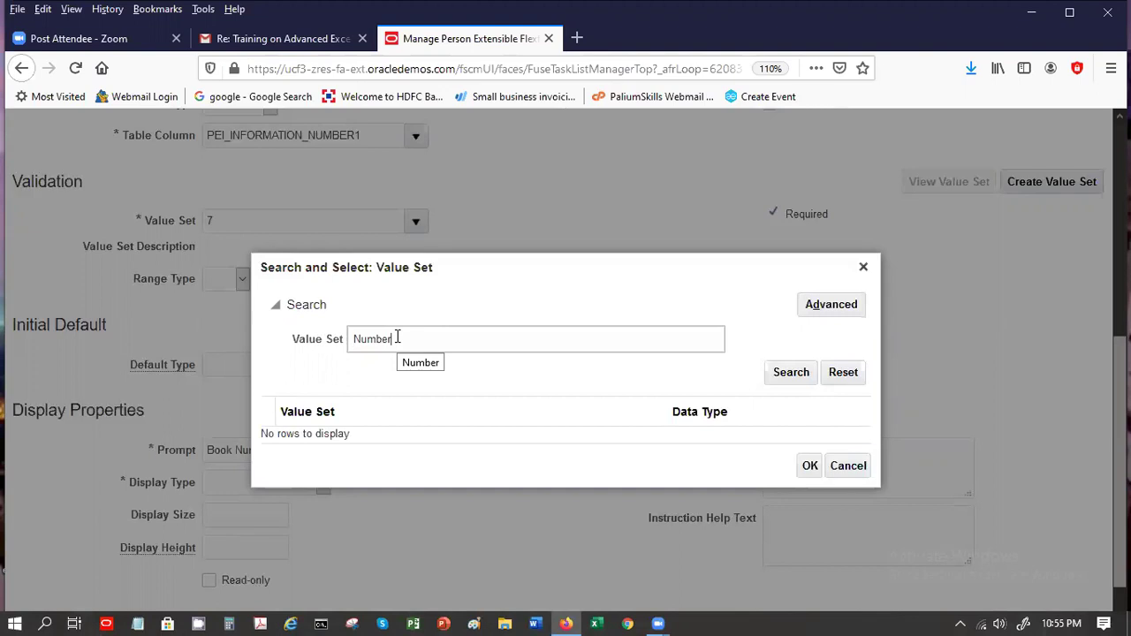
pyautogui.press('BackSpace')
pyautogui.press('BackSpace')
pyautogui.press('BackSpace')
pyautogui.press('BackSpace')
pyautogui.press('BackSpace')
pyautogui.press('BackSpace')
pyautogui.click(850, 302)
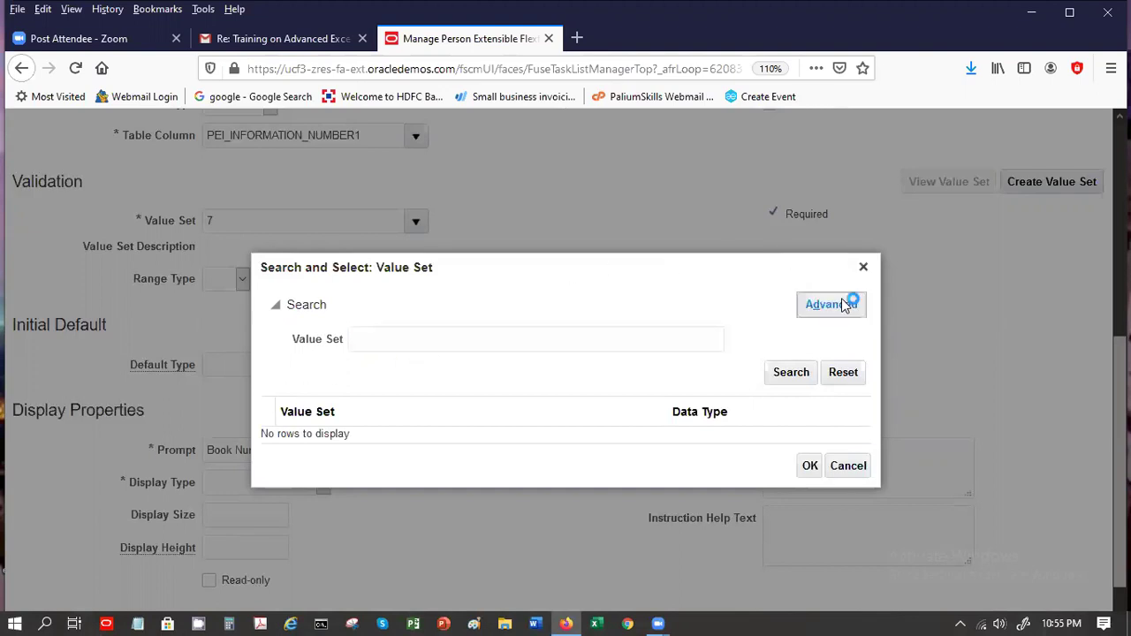
# Step: Search for value sets containing Number and assign GL_15_NUMBER to the Book Number segment
pyautogui.click(449, 343)
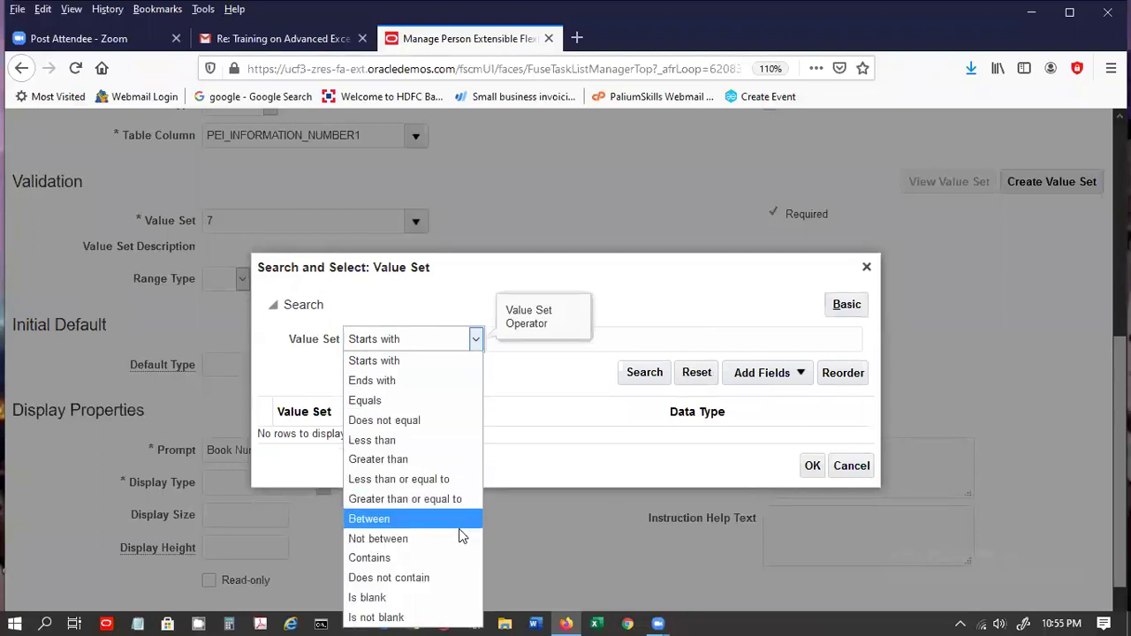
pyautogui.click(458, 558)
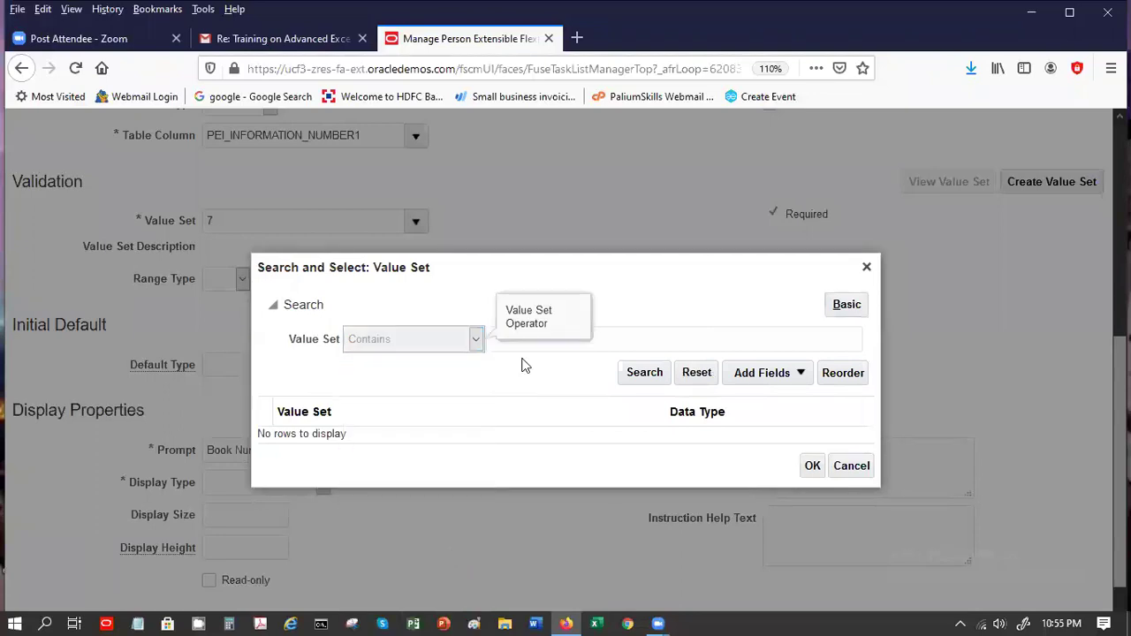
pyautogui.click(626, 339)
pyautogui.write('Number')
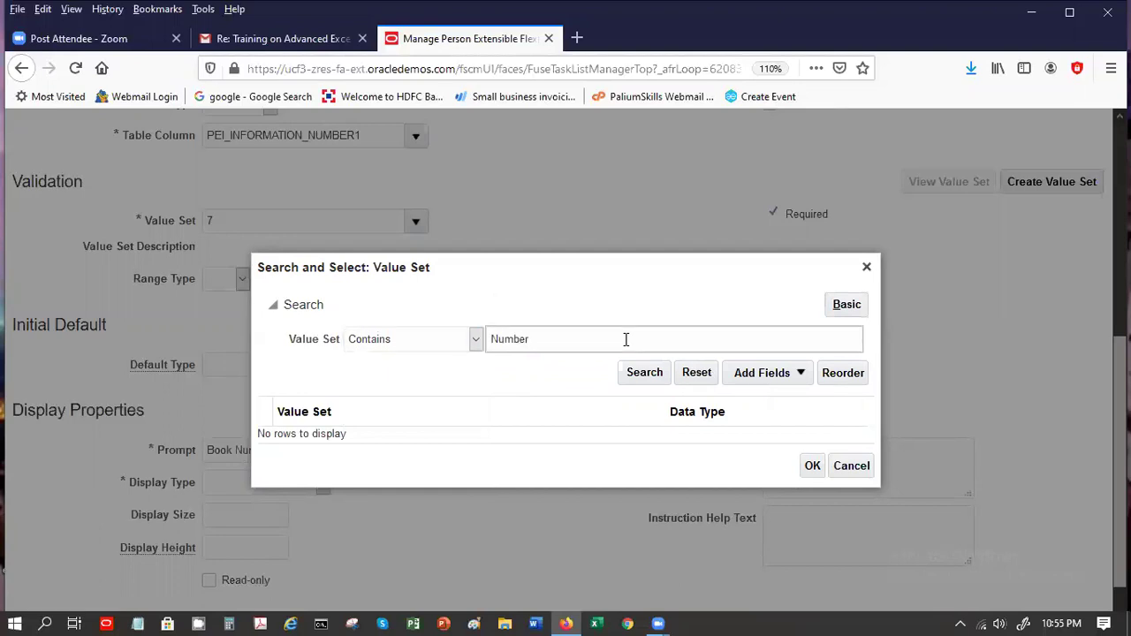
pyautogui.press('Return')
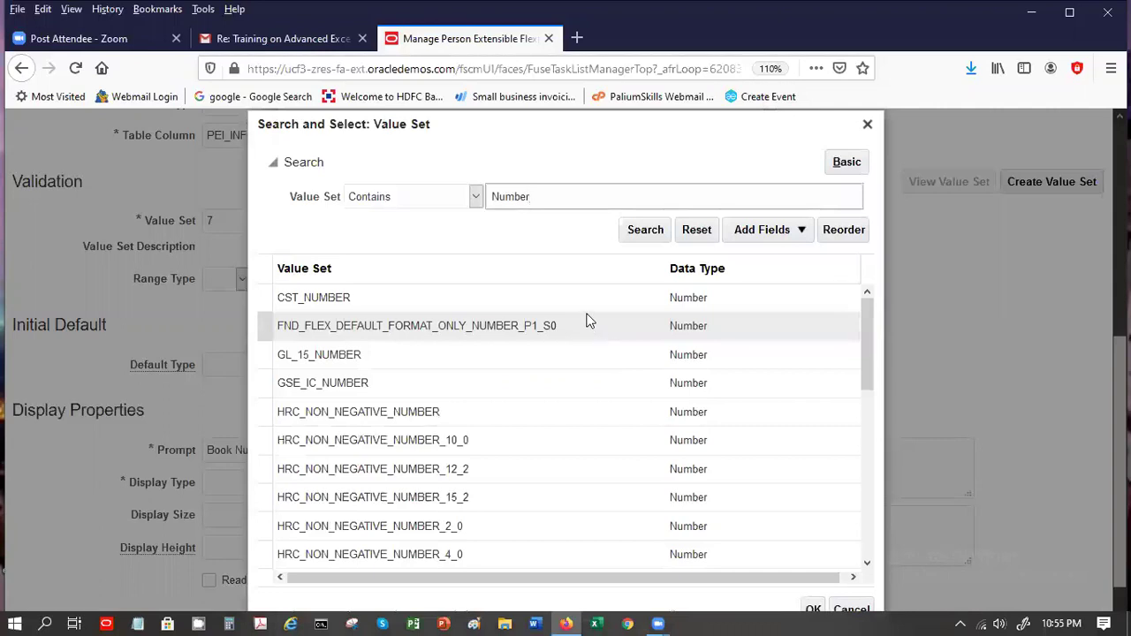
pyautogui.click(566, 370)
pyautogui.doubleClick(566, 363)
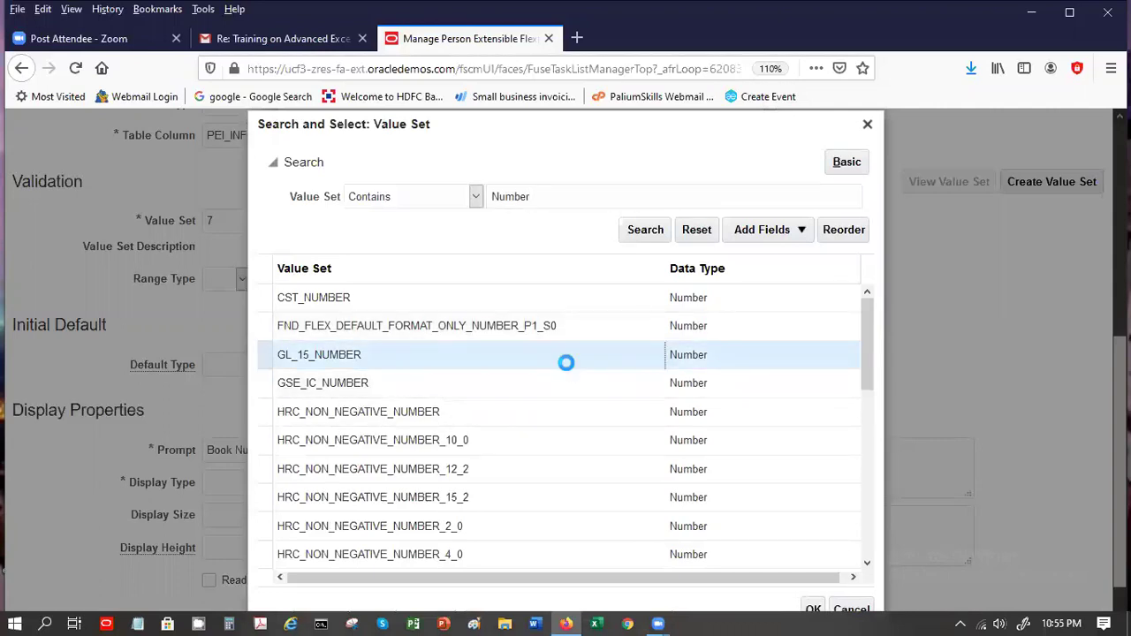
pyautogui.hotkey('ctrl', '-')
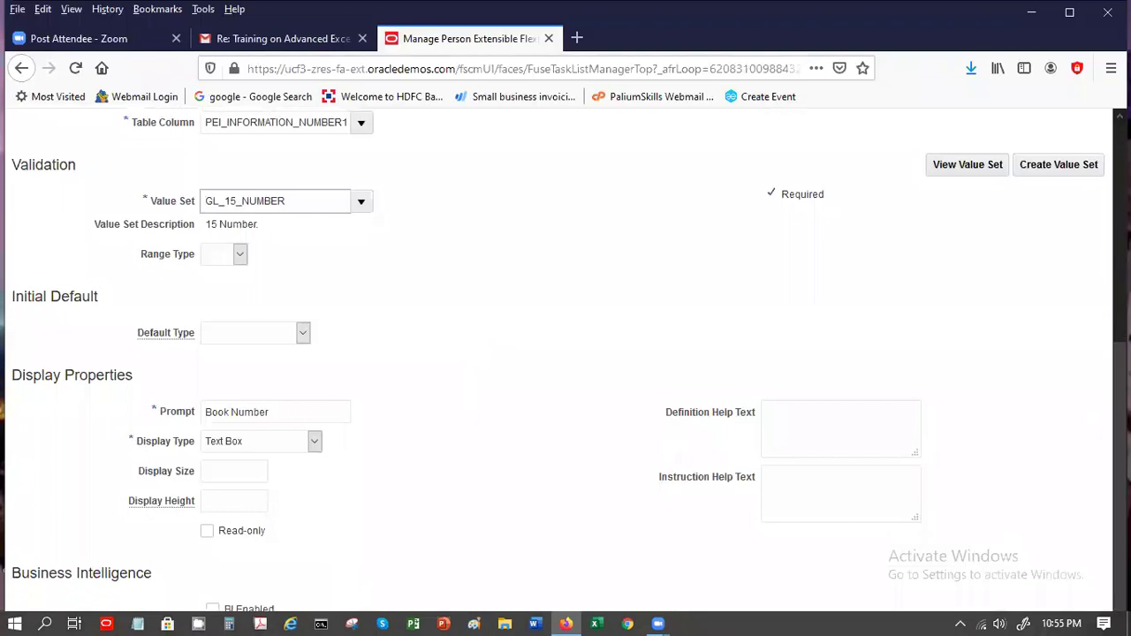
# Step: Save and close the Book Number segment, returning to the SP Library details context
pyautogui.scroll(2, 1082, 238)
pyautogui.scroll(4, 1081, 238)
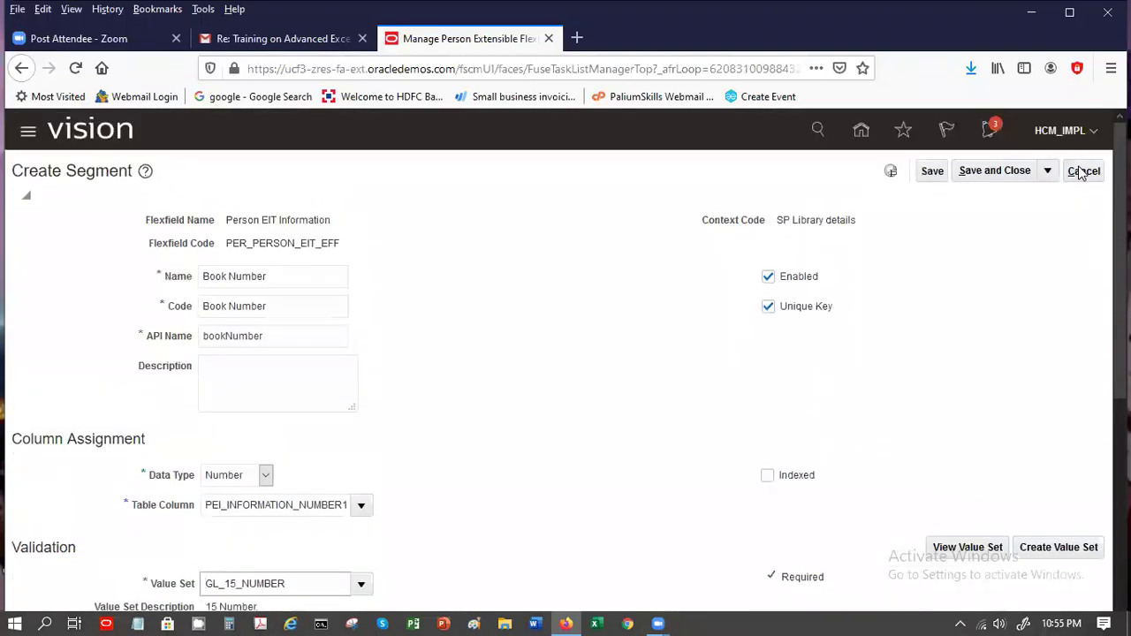
pyautogui.click(1000, 171)
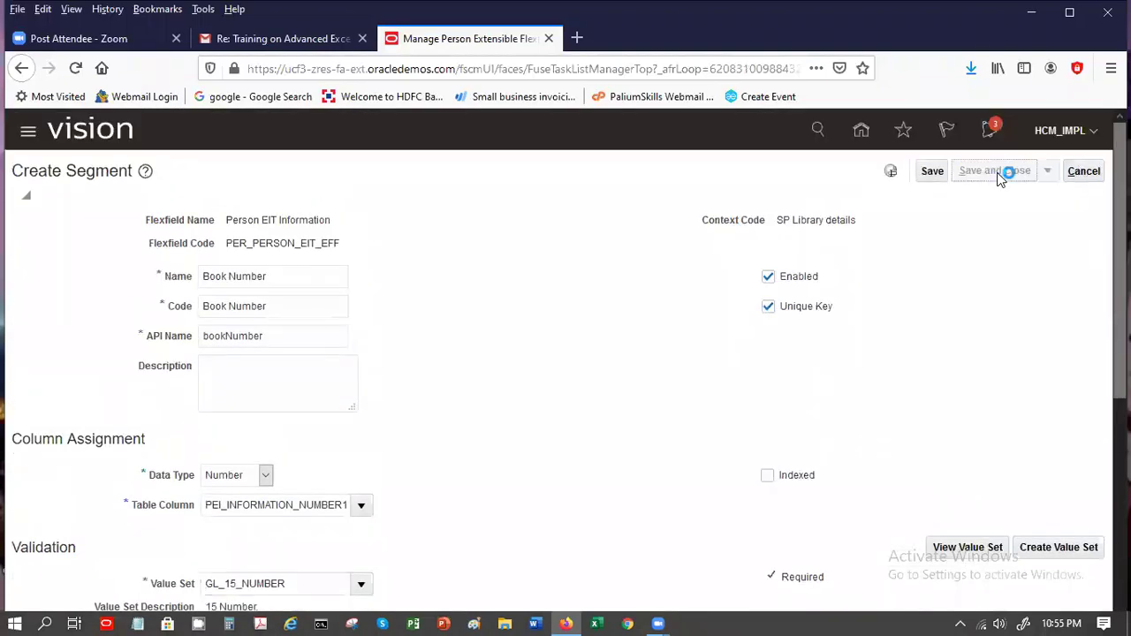
pyautogui.hotkey('ctrl', '-')
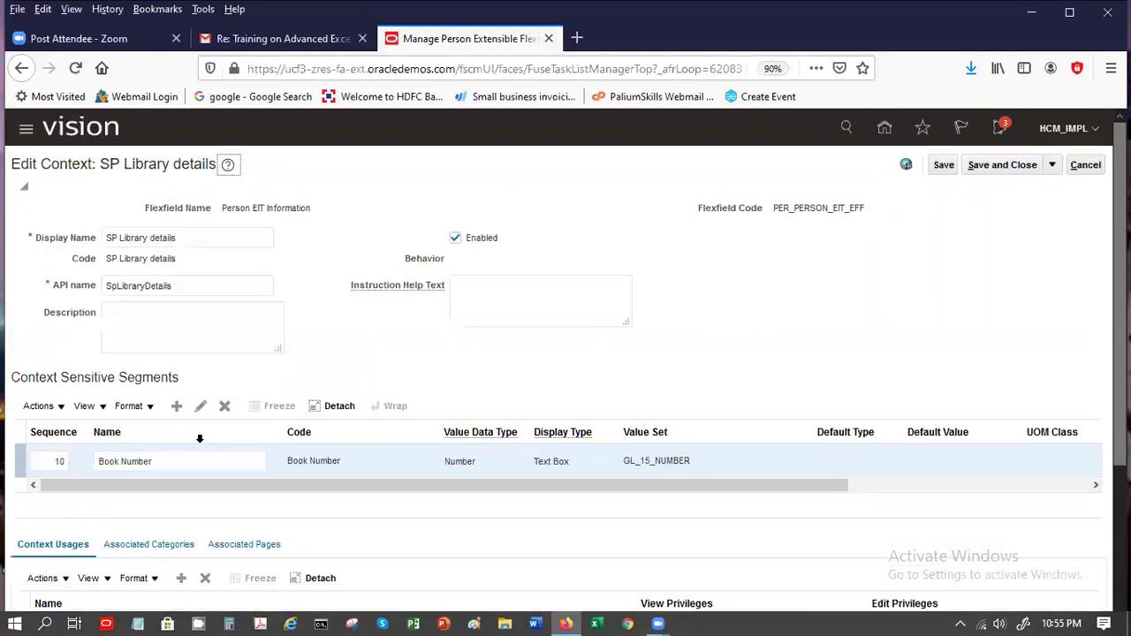
pyautogui.click(200, 438)
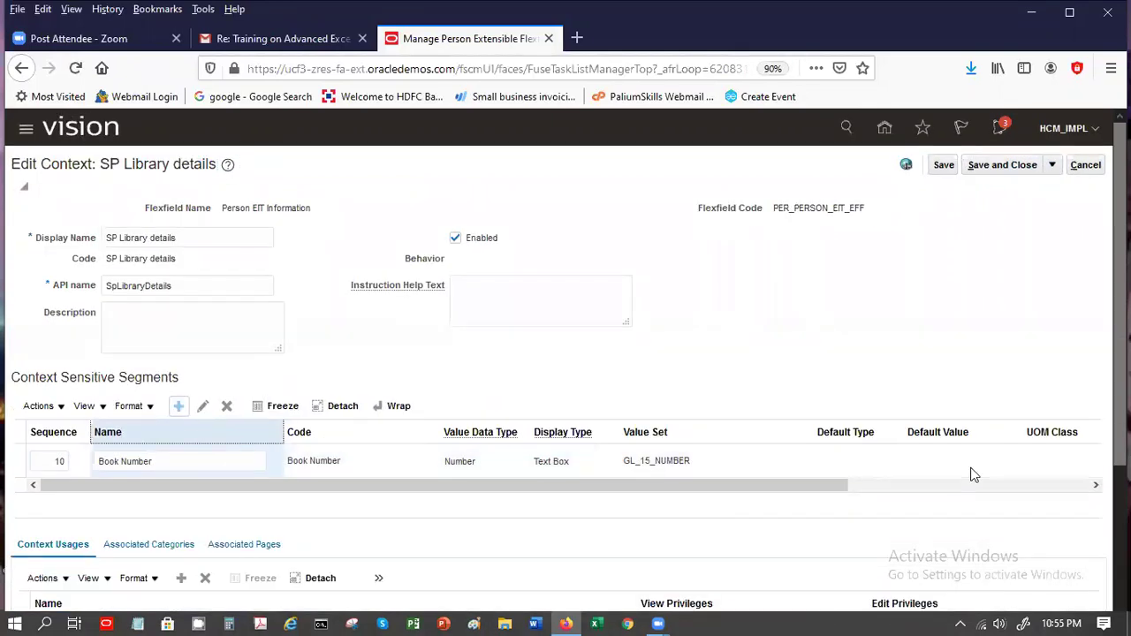
# Step: Examine the context usages, associated categories and associated pages of the SP Library details context
pyautogui.scroll(-3, 792, 530)
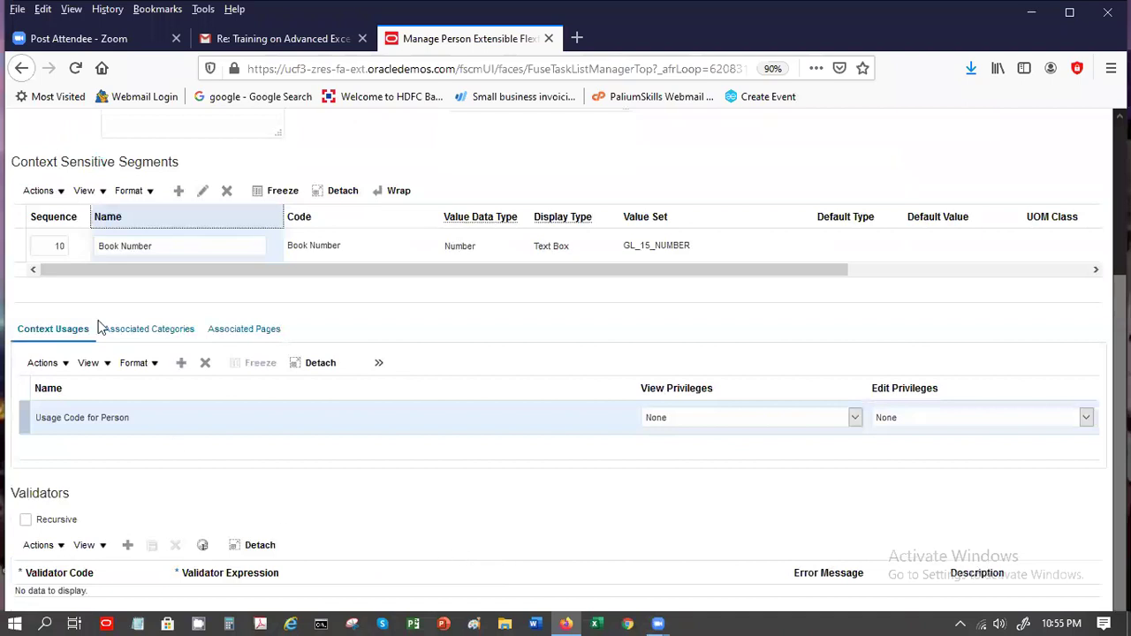
pyautogui.click(121, 332)
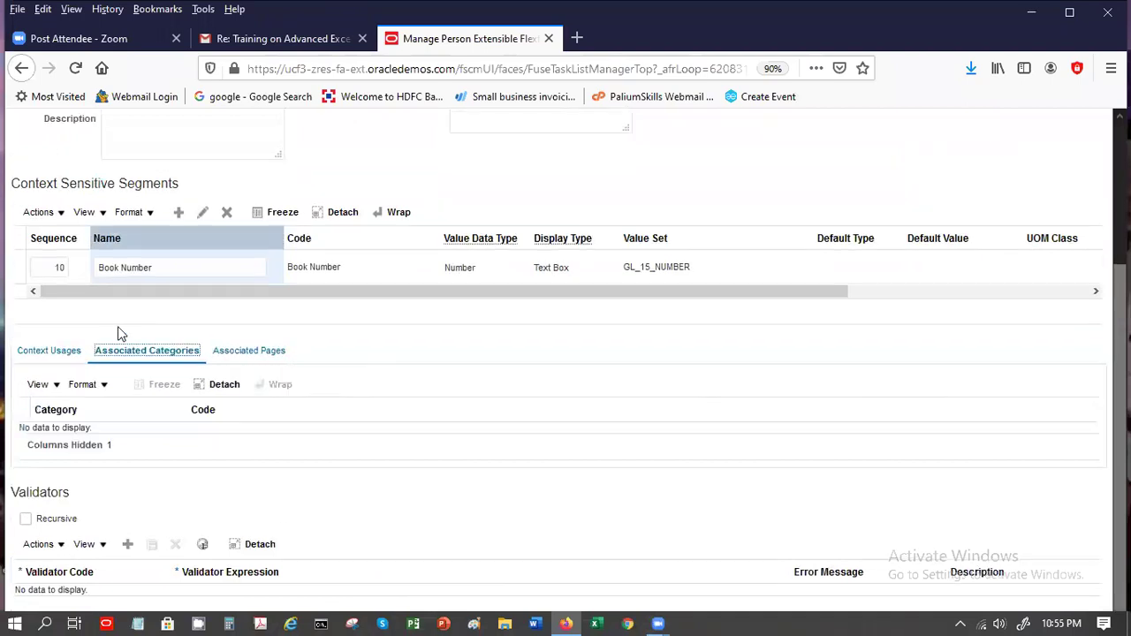
pyautogui.click(42, 352)
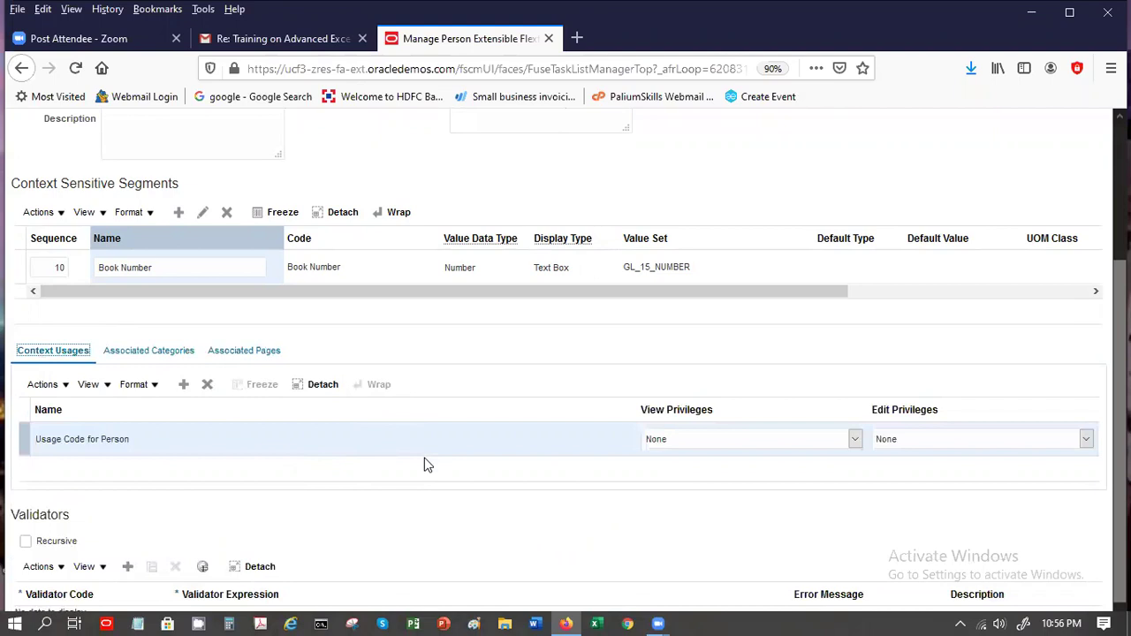
pyautogui.click(54, 384)
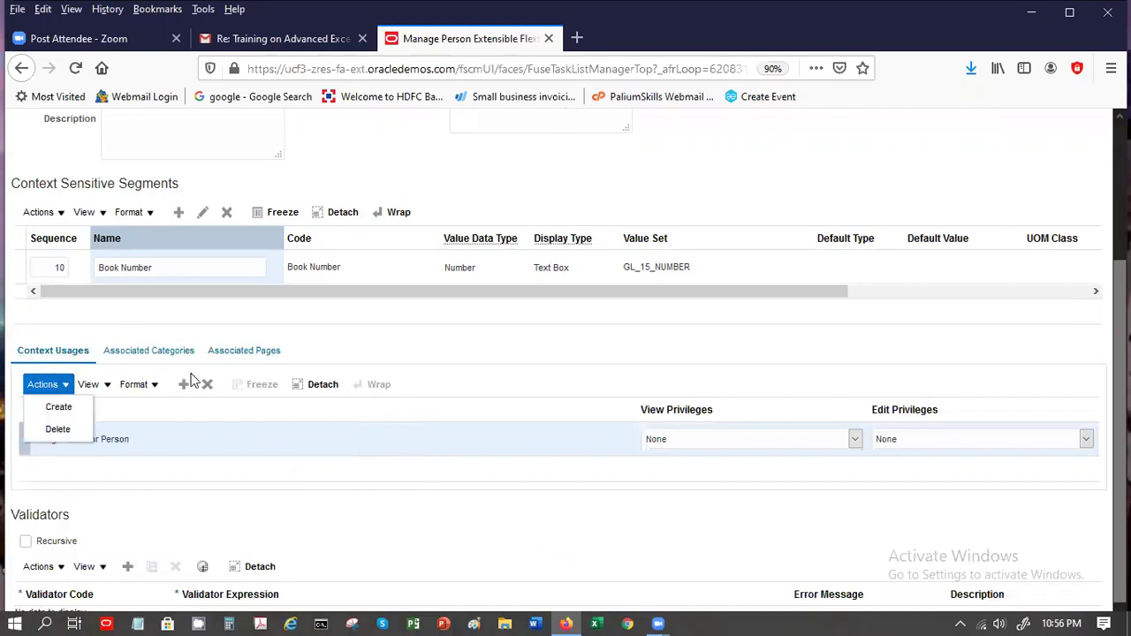
pyautogui.click(91, 385)
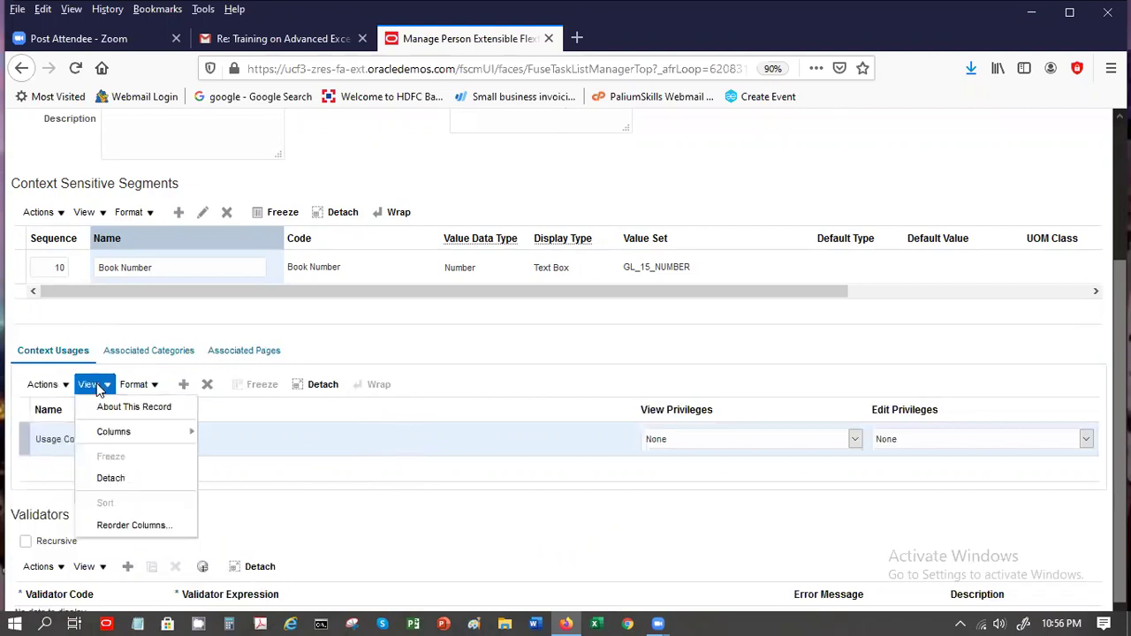
pyautogui.moveTo(136, 430)
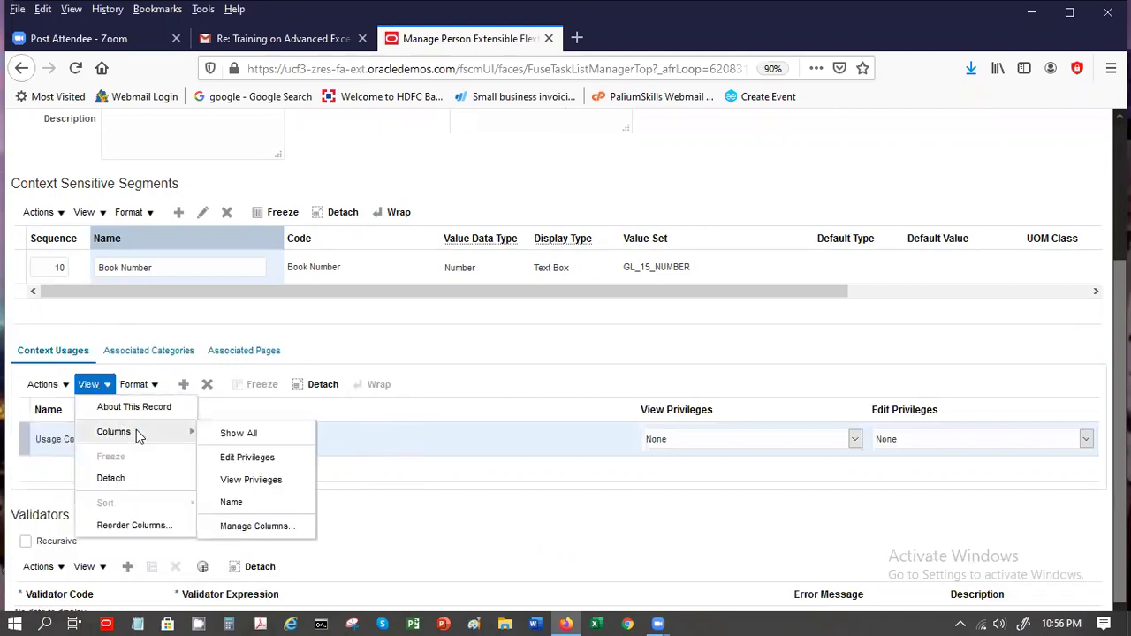
pyautogui.click(262, 432)
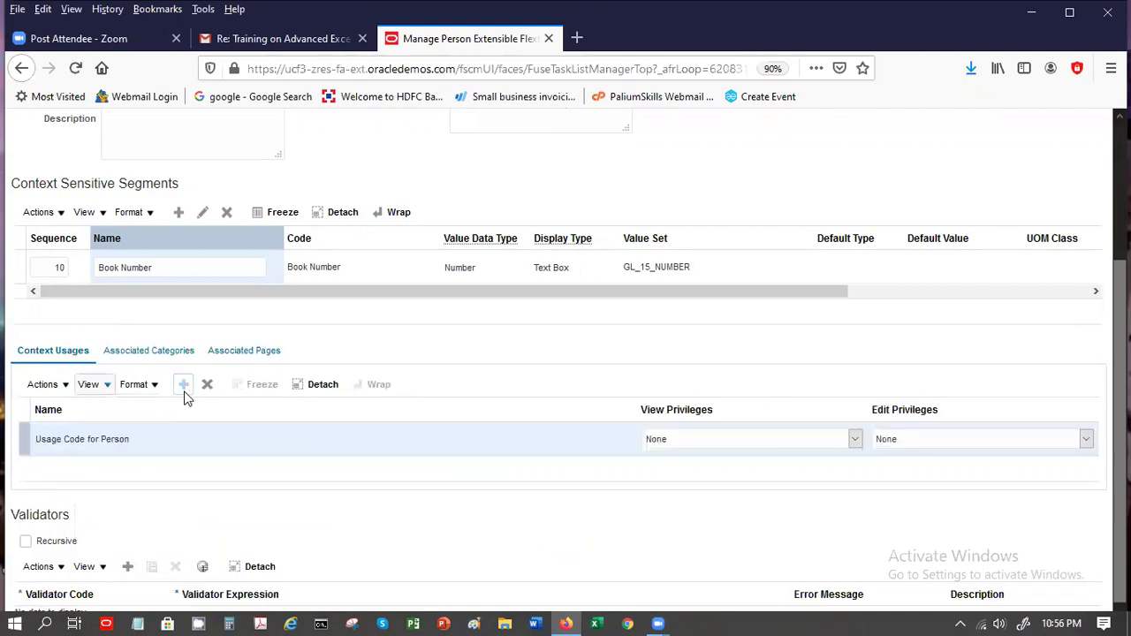
pyautogui.click(156, 353)
pyautogui.click(248, 355)
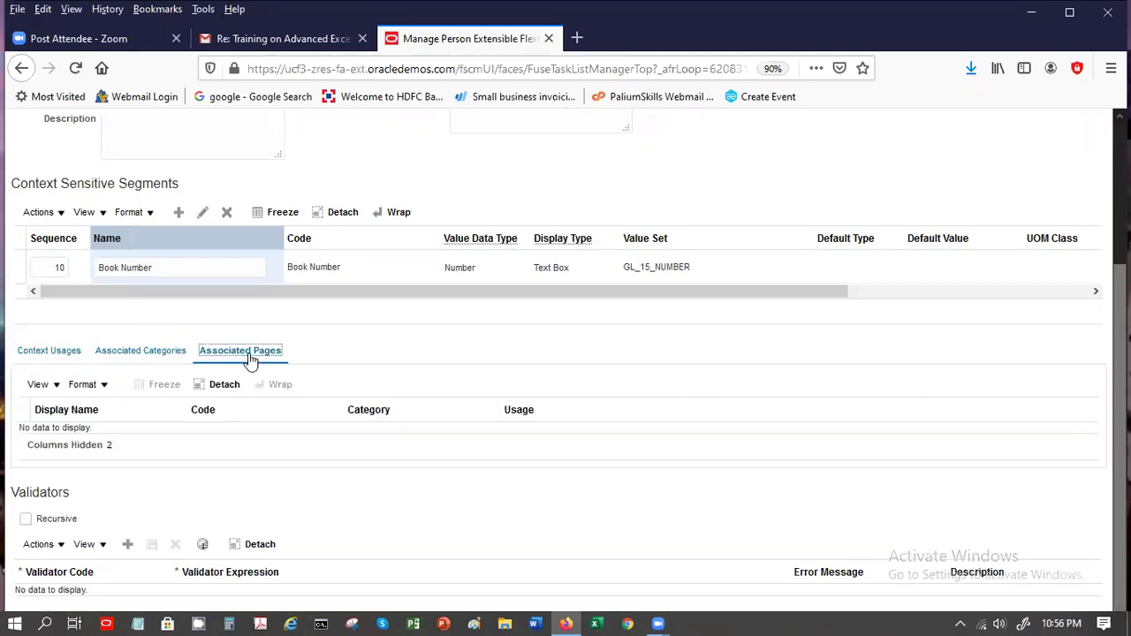
pyautogui.click(172, 356)
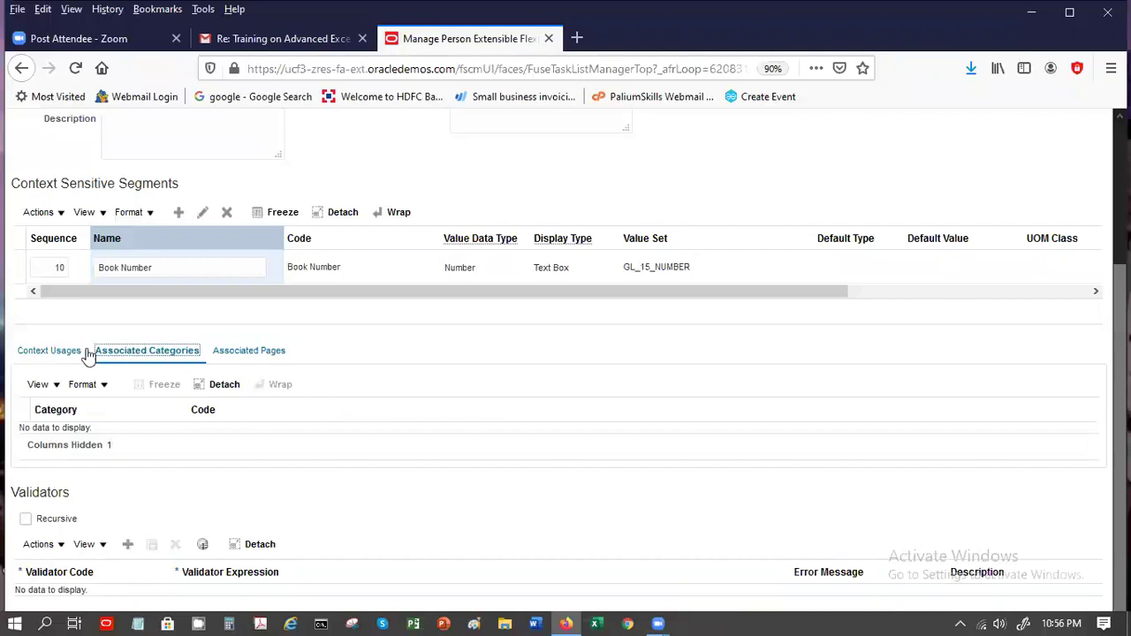
pyautogui.click(55, 351)
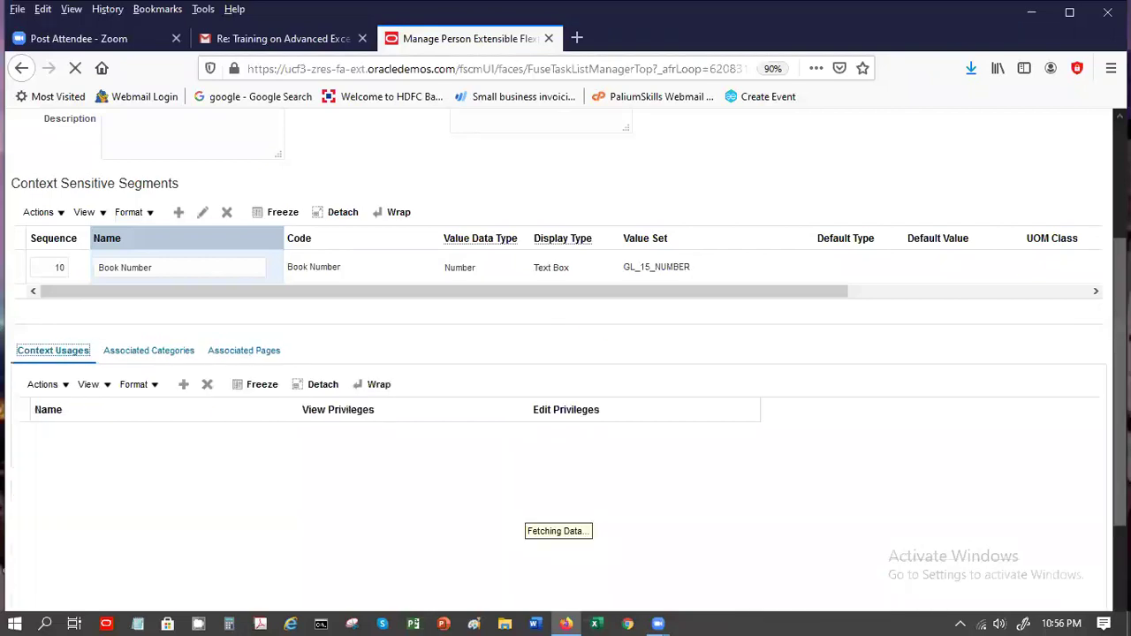
# Step: Save and close the SP Library details context
pyautogui.scroll(4, 565, 354)
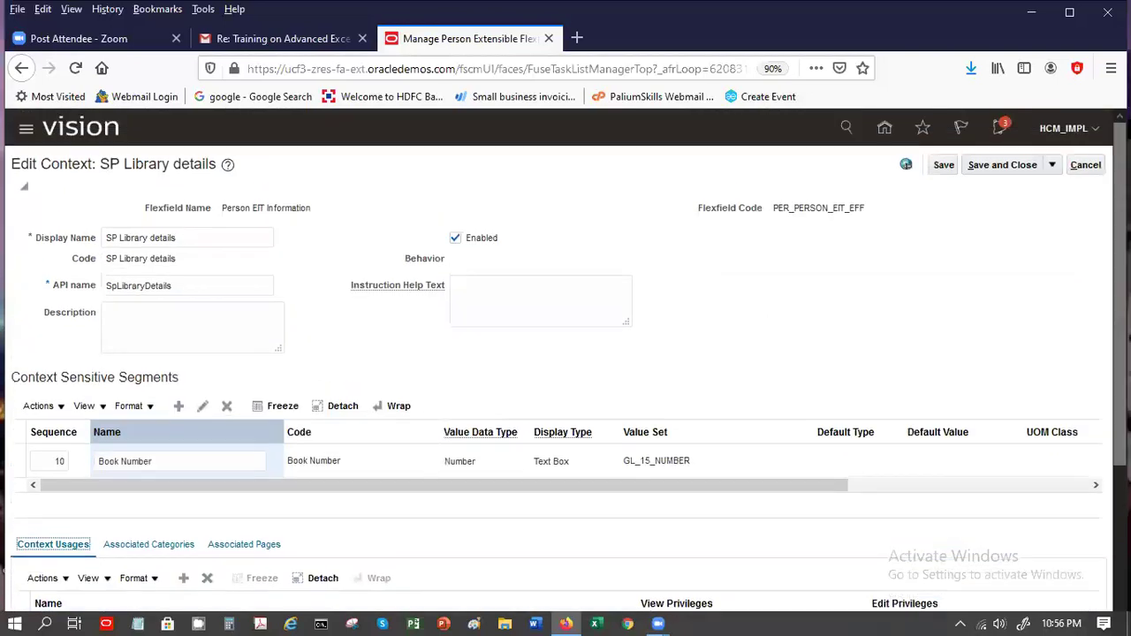
pyautogui.click(1014, 168)
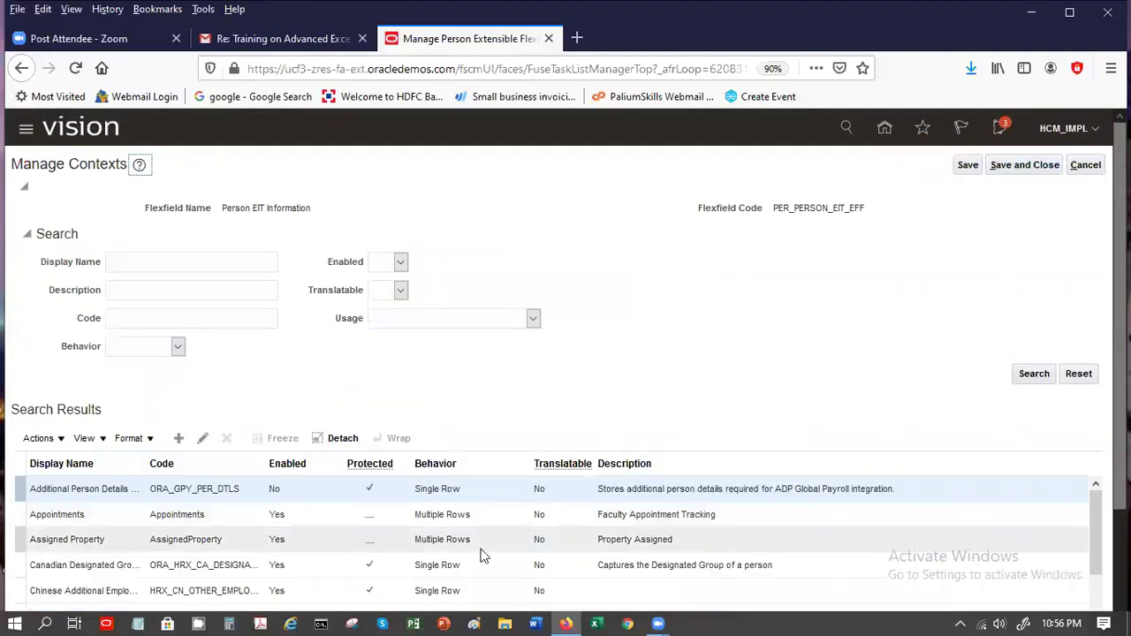
# Step: Open the Appointments context, check its associated categories and close it without saving
pyautogui.click(417, 514)
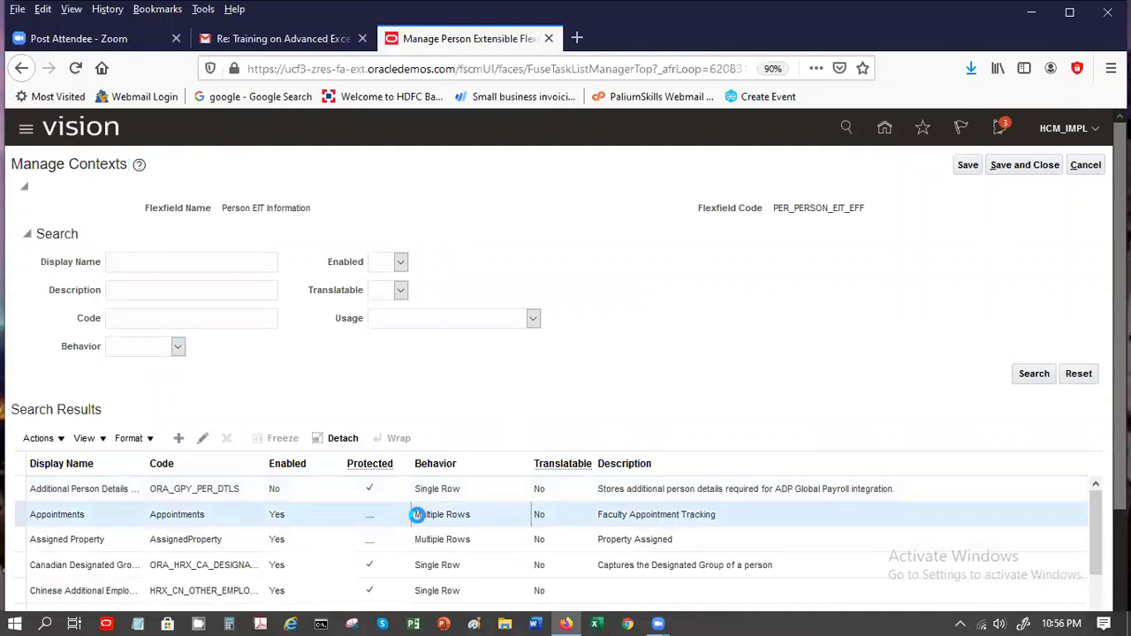
pyautogui.click(178, 439)
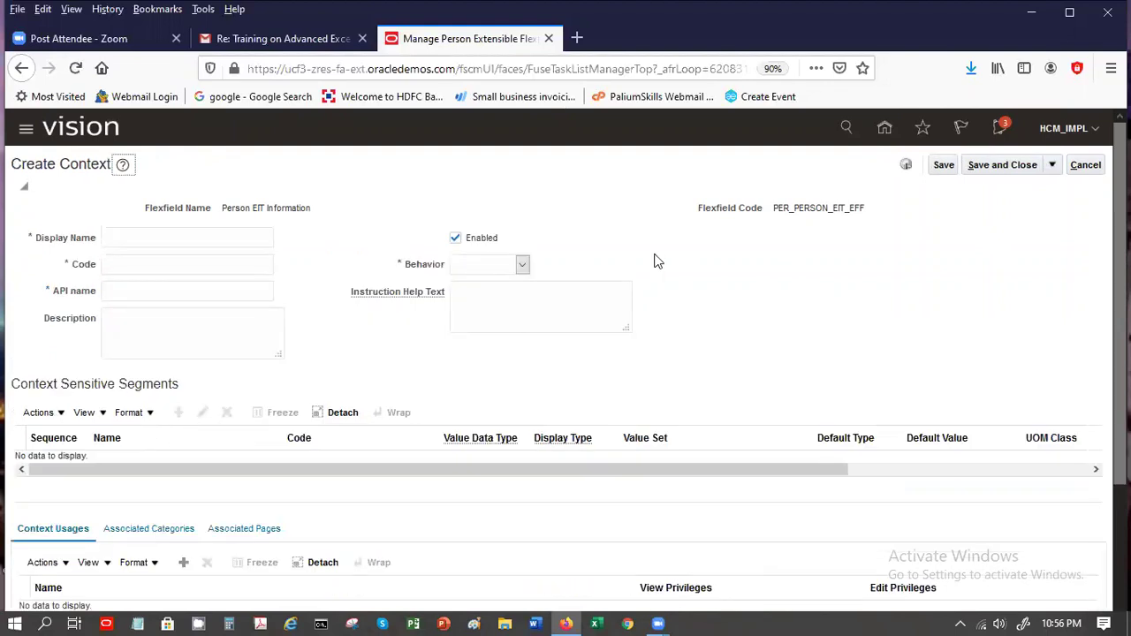
pyautogui.click(1083, 166)
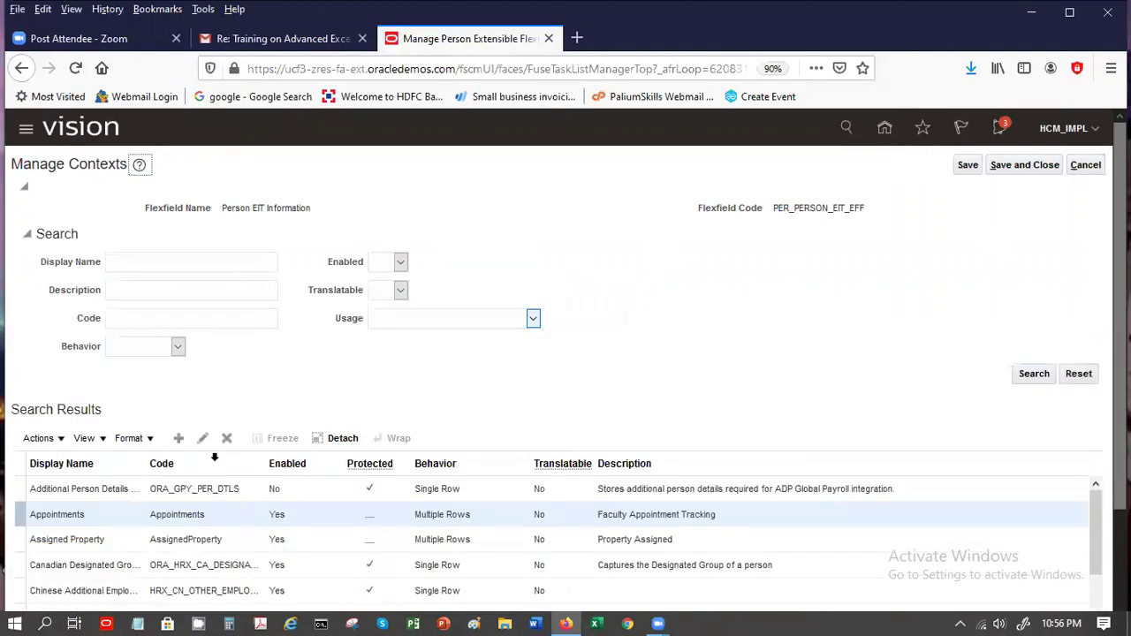
pyautogui.click(197, 445)
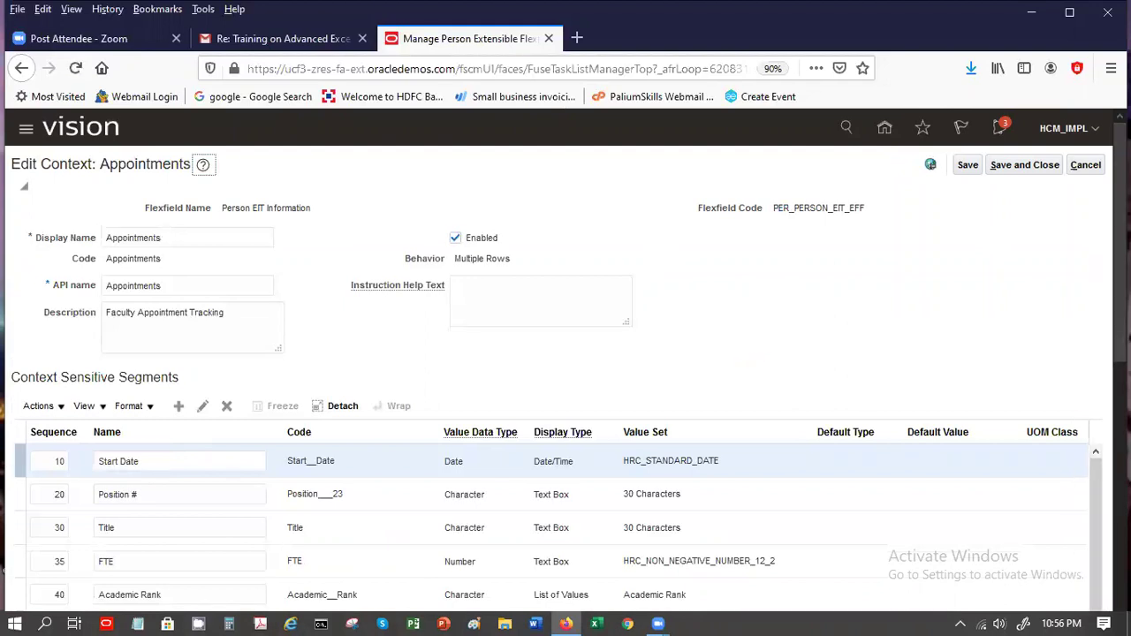
pyautogui.scroll(-5, 566, 353)
pyautogui.click(146, 328)
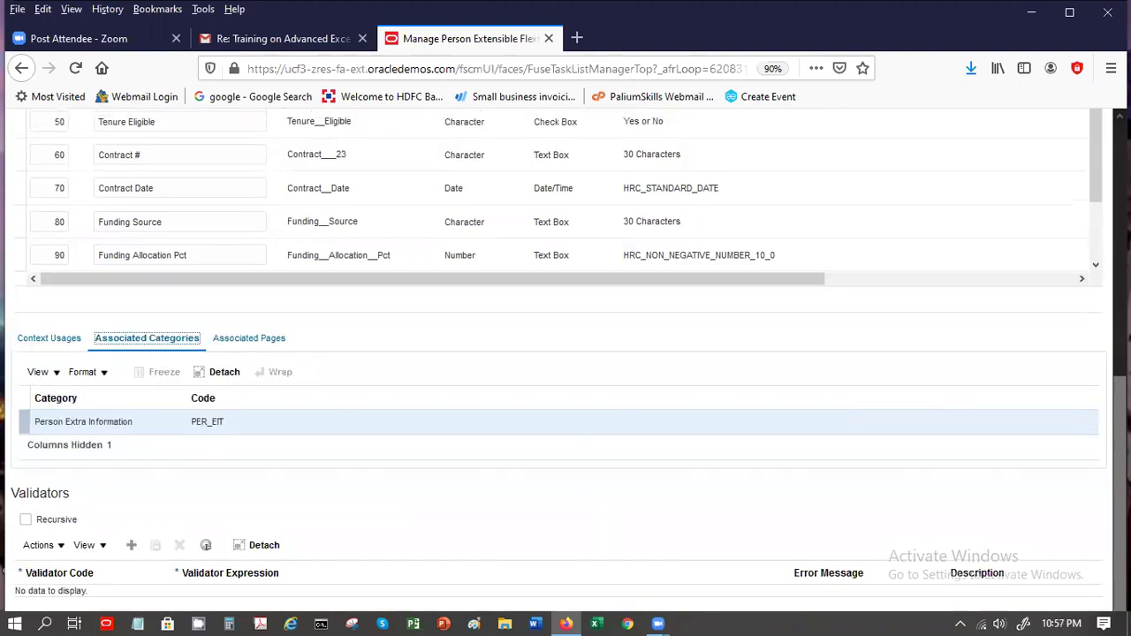
pyautogui.click(1096, 155)
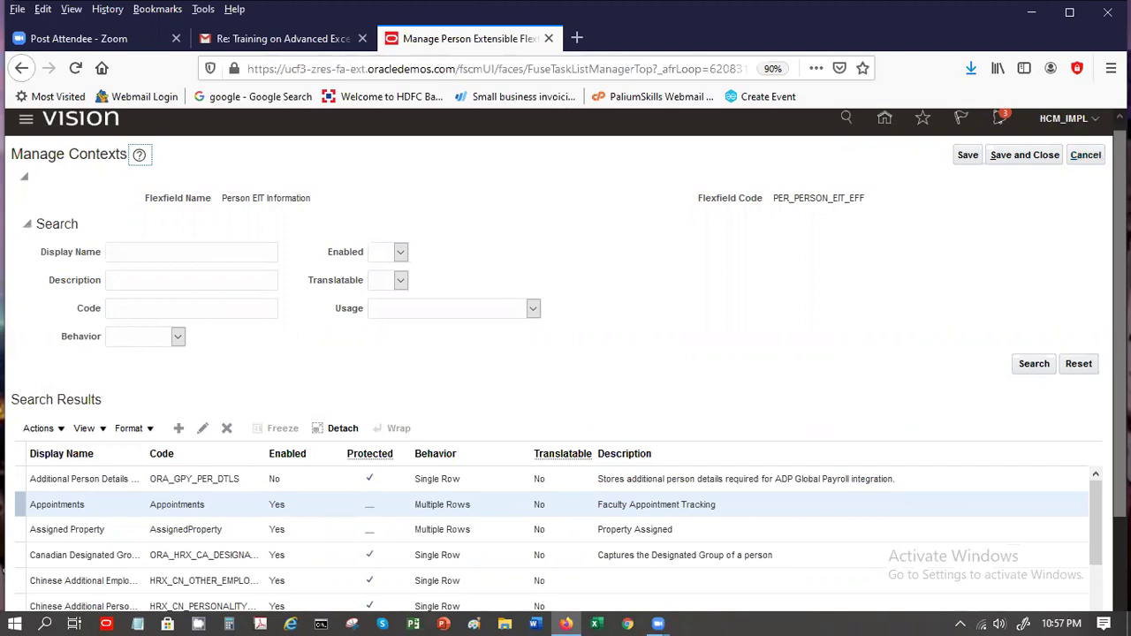
# Step: Leave the context list for the Person EIT Information flexfield and select its Person Extra Information category
pyautogui.scroll(-3, 566, 360)
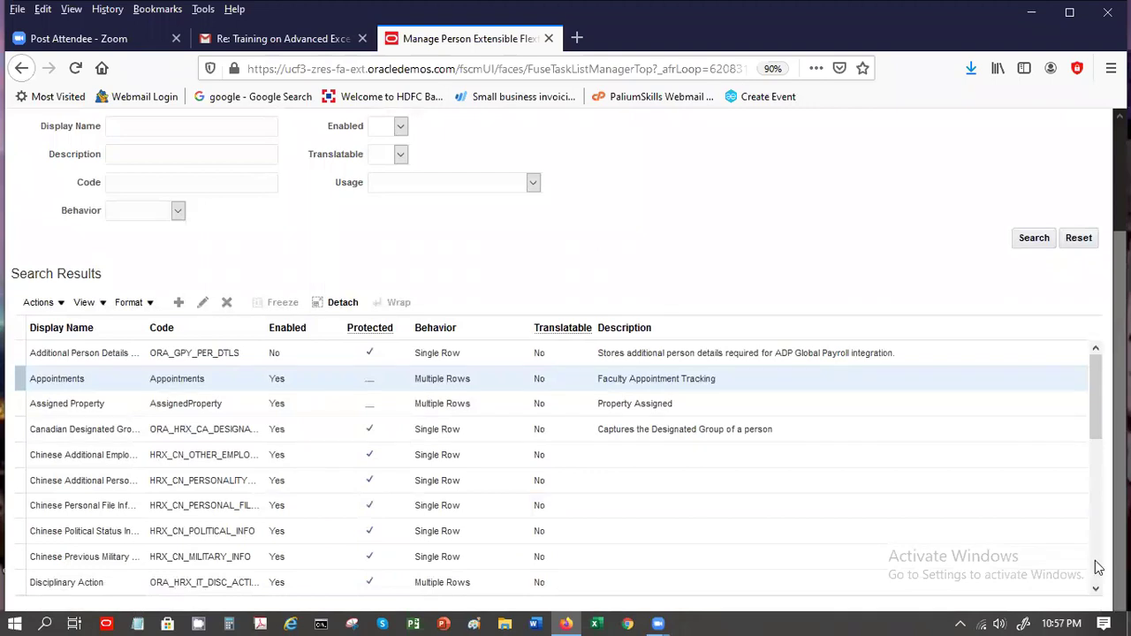
pyautogui.scroll(-1, 1086, 429)
pyautogui.scroll(-5, 1087, 430)
pyautogui.scroll(8, 1087, 429)
pyautogui.scroll(3, 1086, 430)
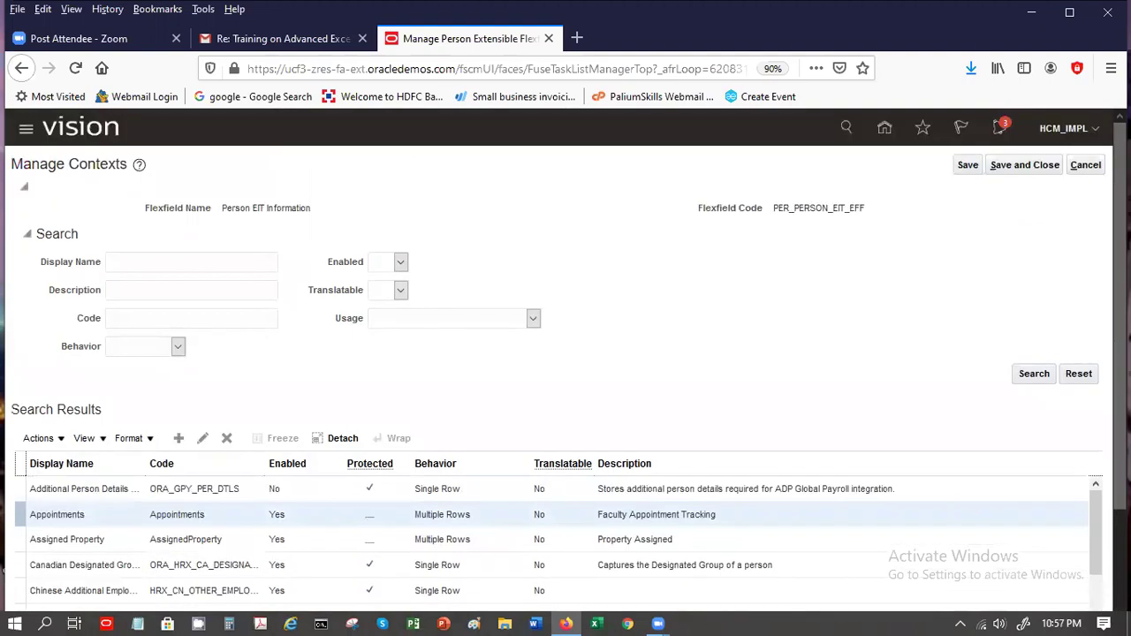
pyautogui.click(1082, 165)
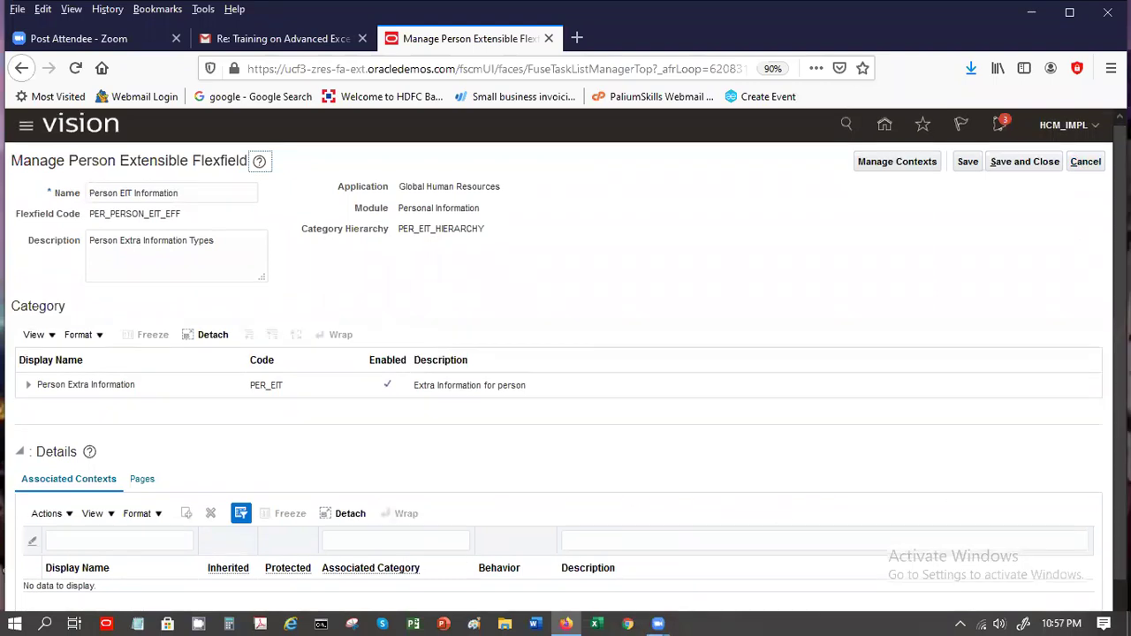
pyautogui.scroll(-1, 591, 438)
pyautogui.click(233, 345)
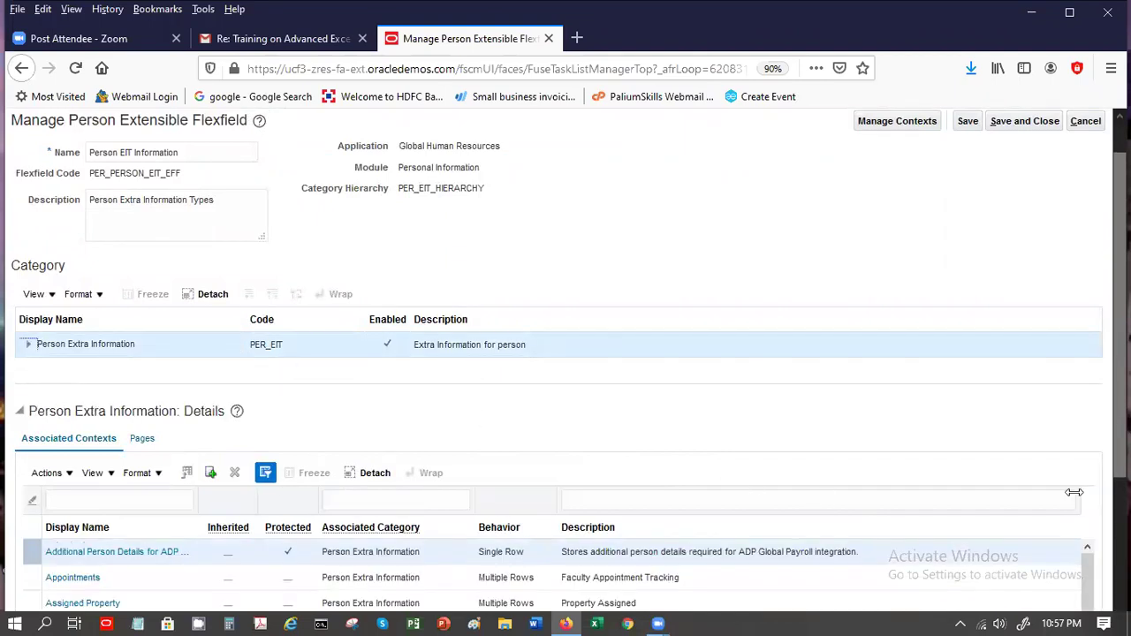
pyautogui.scroll(-3, 313, 565)
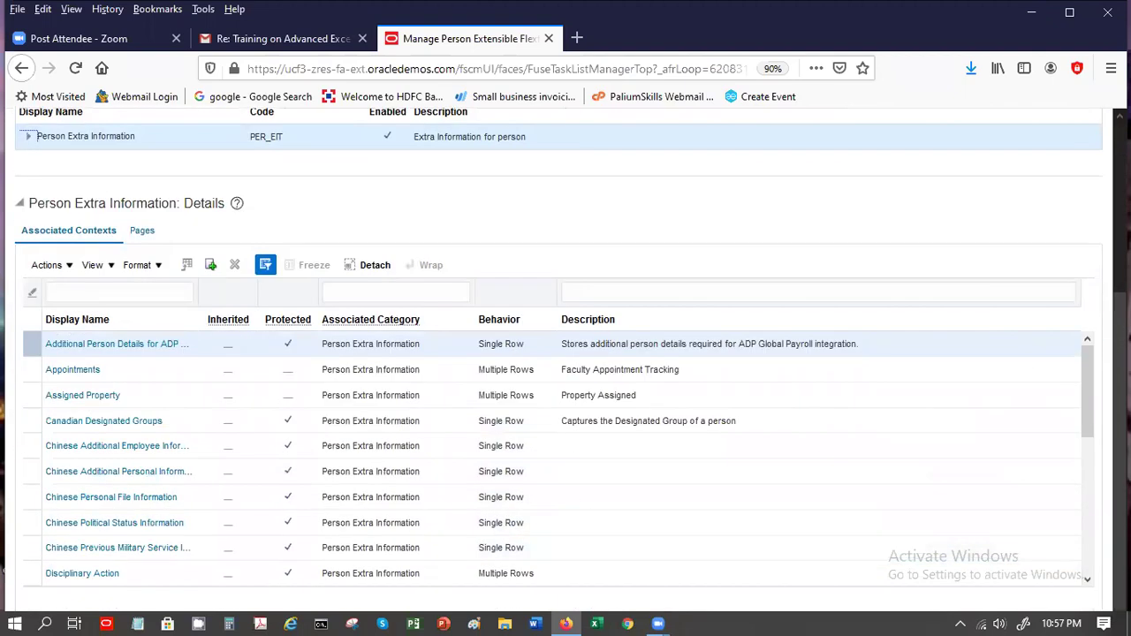
# Step: Search for contexts named kk and add KK Library Details to the Person Extra Information category's associated contexts
pyautogui.click(210, 269)
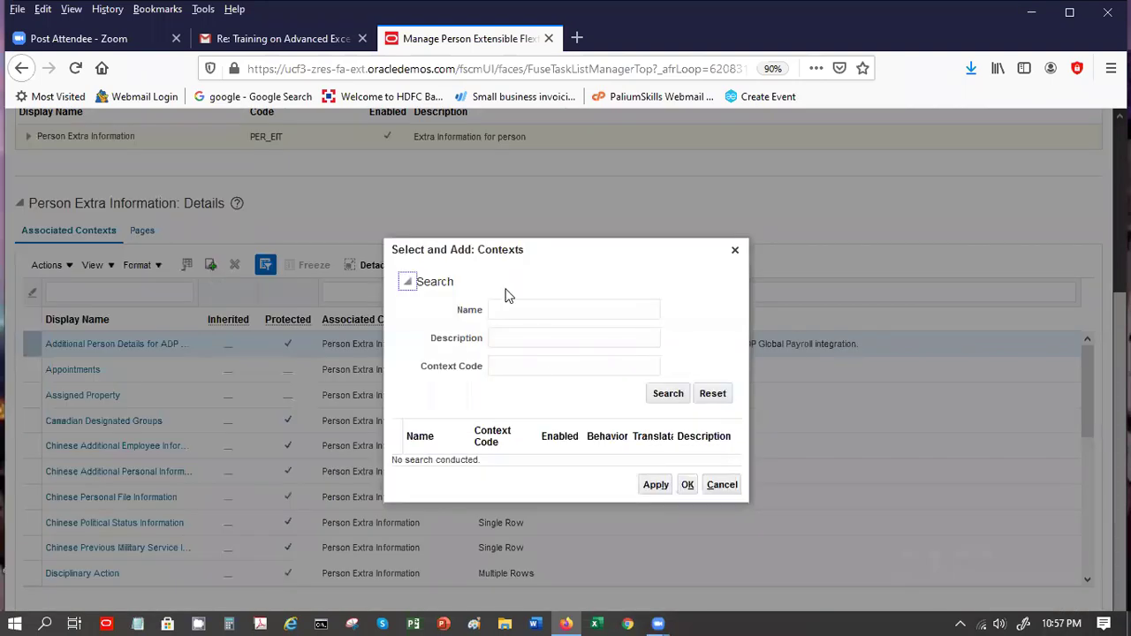
pyautogui.click(513, 306)
pyautogui.write('kk')
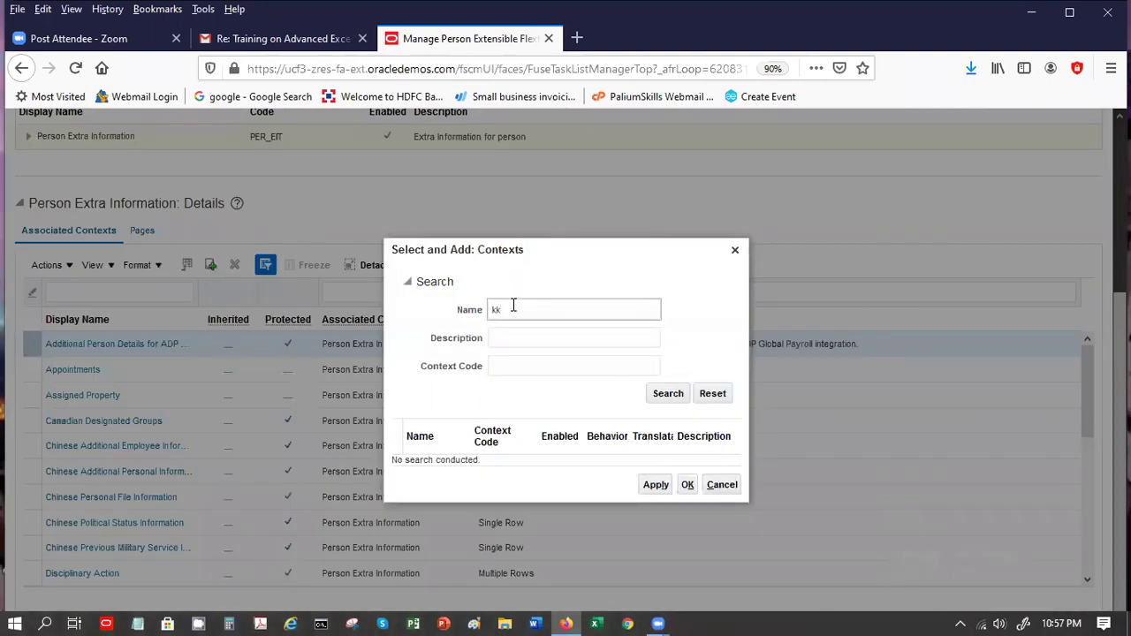
pyautogui.press('Return')
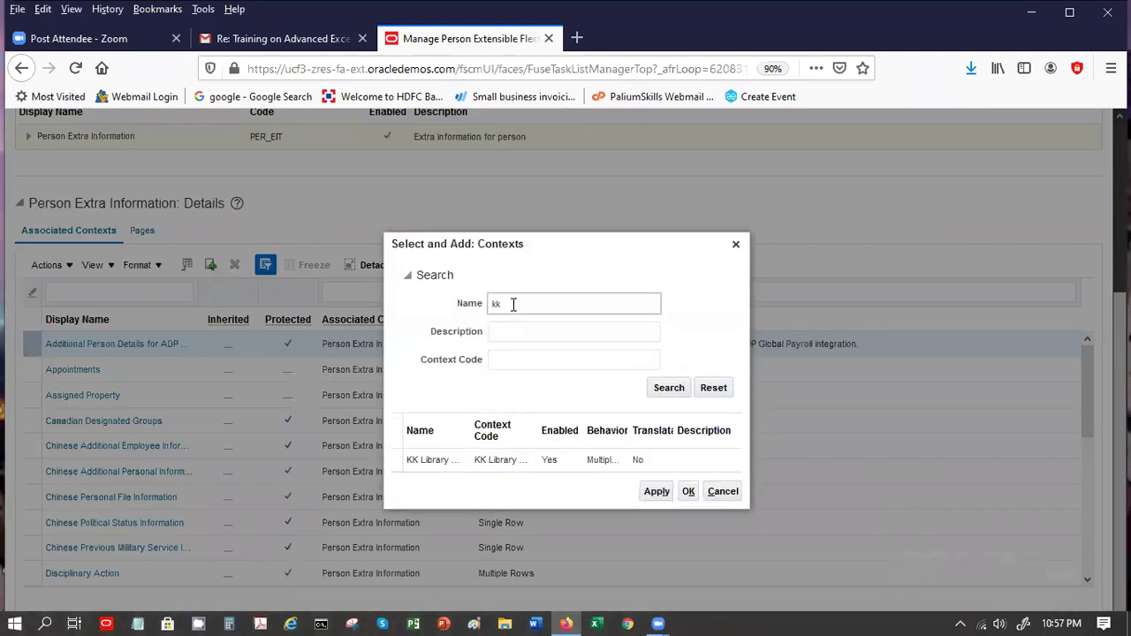
pyautogui.click(524, 458)
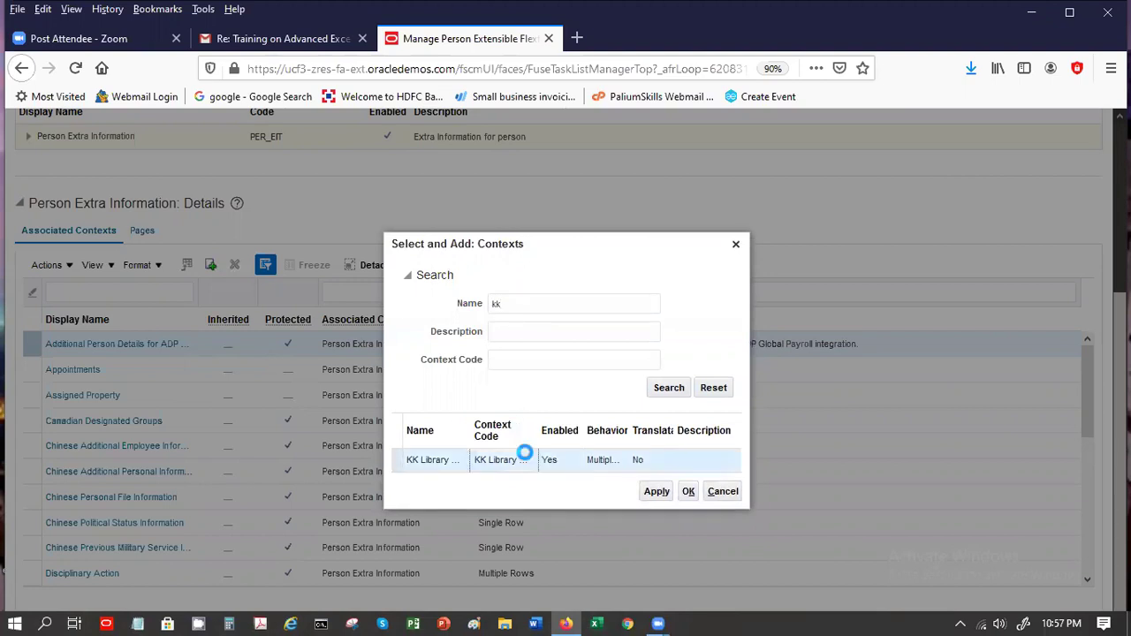
pyautogui.click(689, 493)
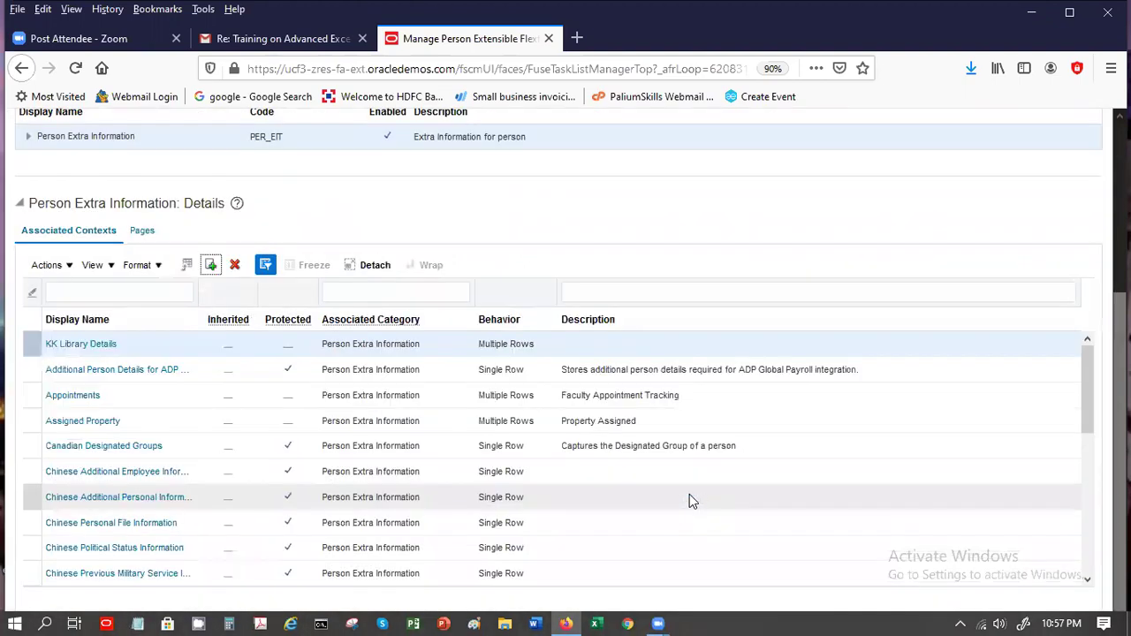
# Step: Create a page for Person Extra Information with display name 4, code 4 and usage Usage Code for Person
pyautogui.click(141, 230)
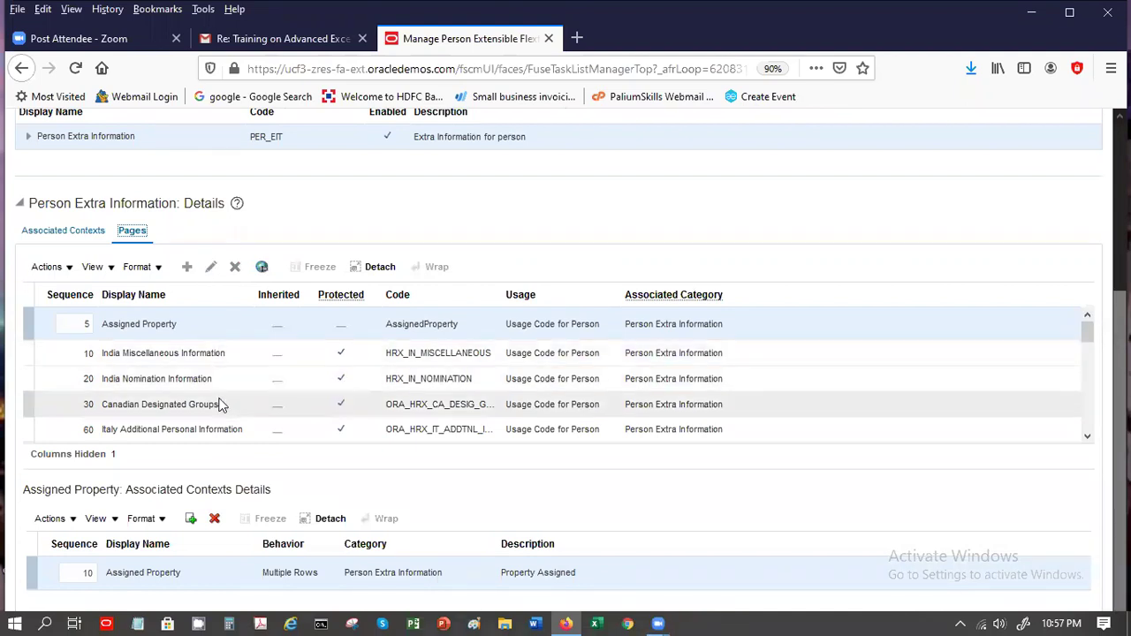
pyautogui.click(187, 269)
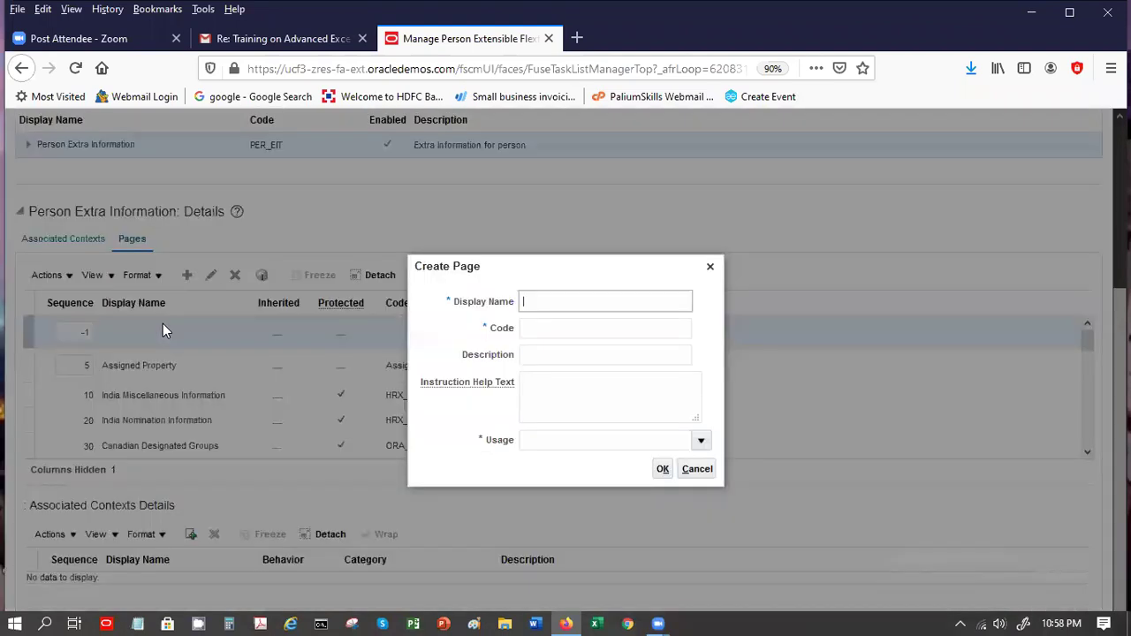
pyautogui.write('4')
pyautogui.click(555, 320)
pyautogui.write('4')
pyautogui.press('Tab')
pyautogui.press('Tab')
pyautogui.press('Tab')
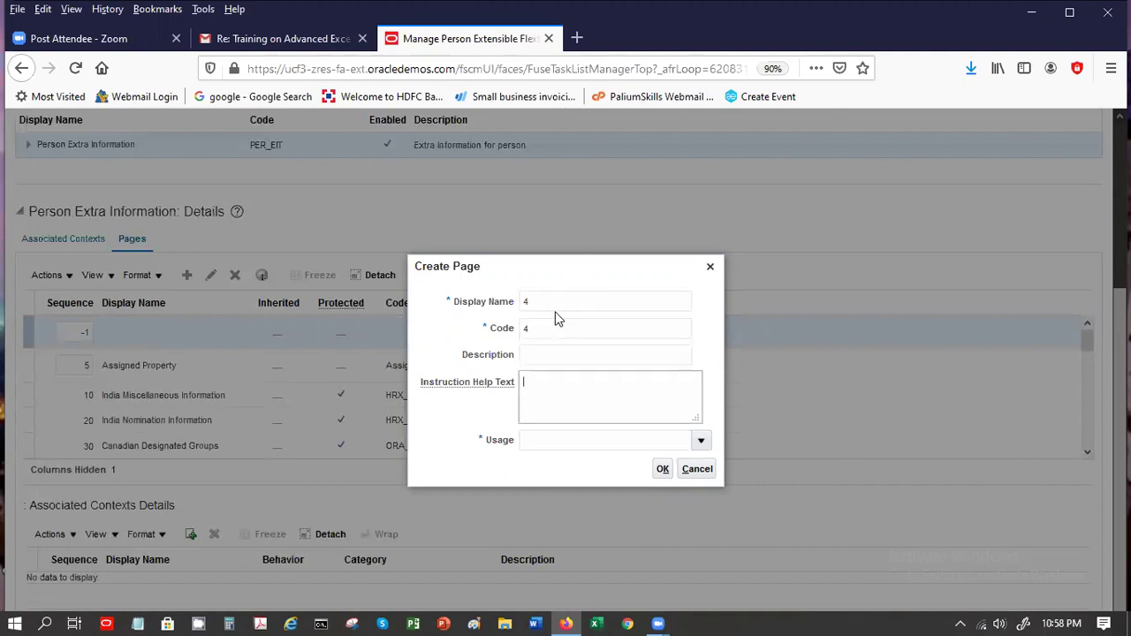
pyautogui.click(700, 440)
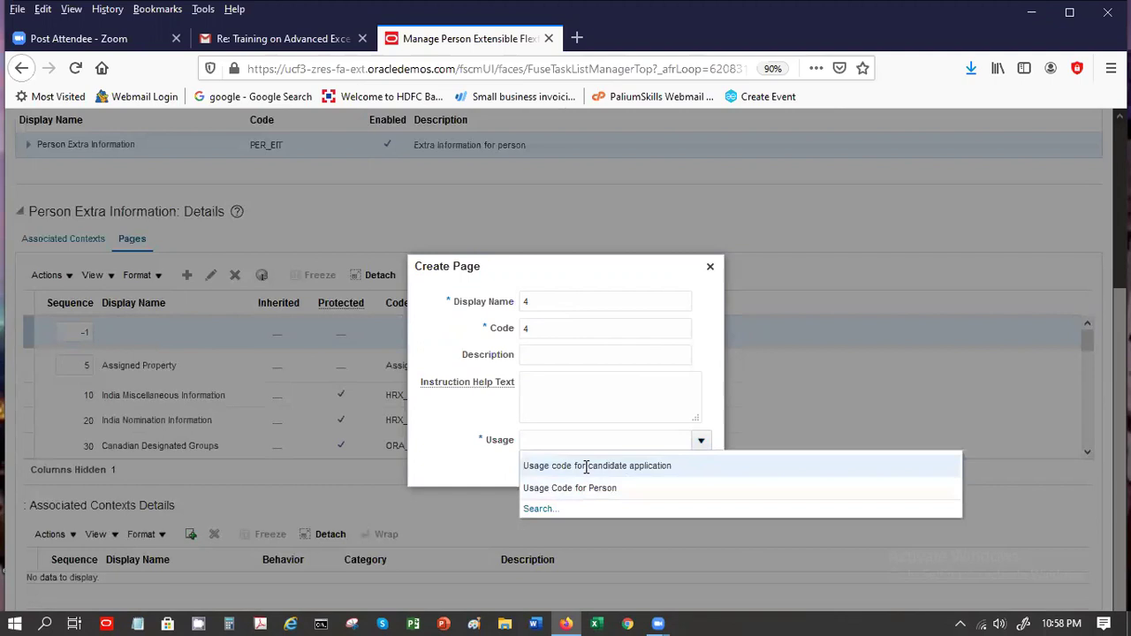
pyautogui.click(588, 487)
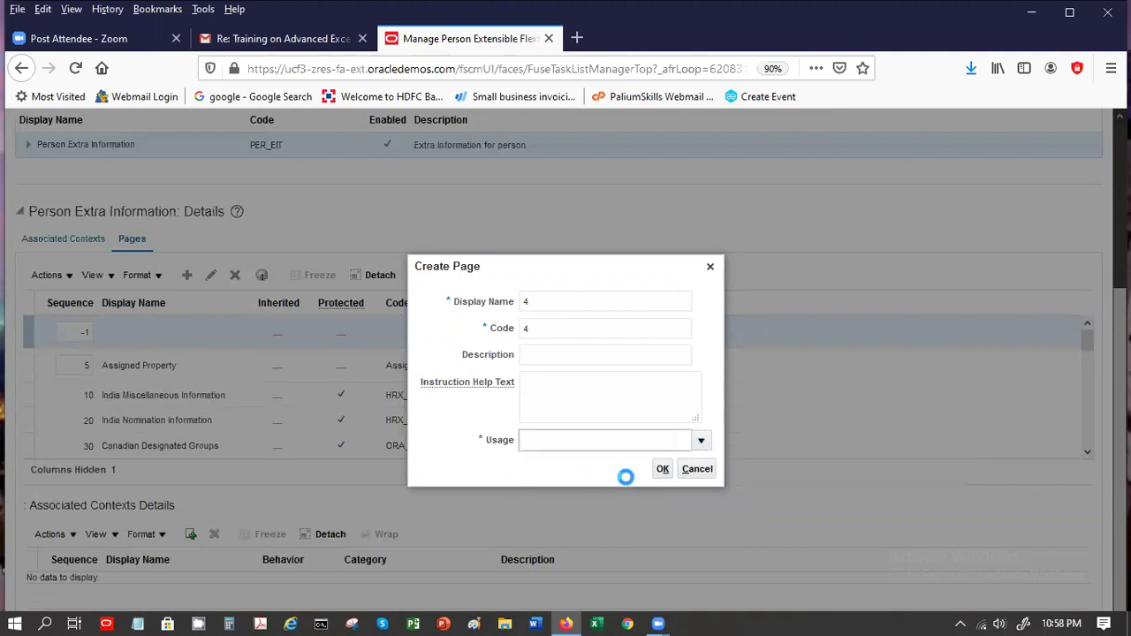
pyautogui.click(662, 471)
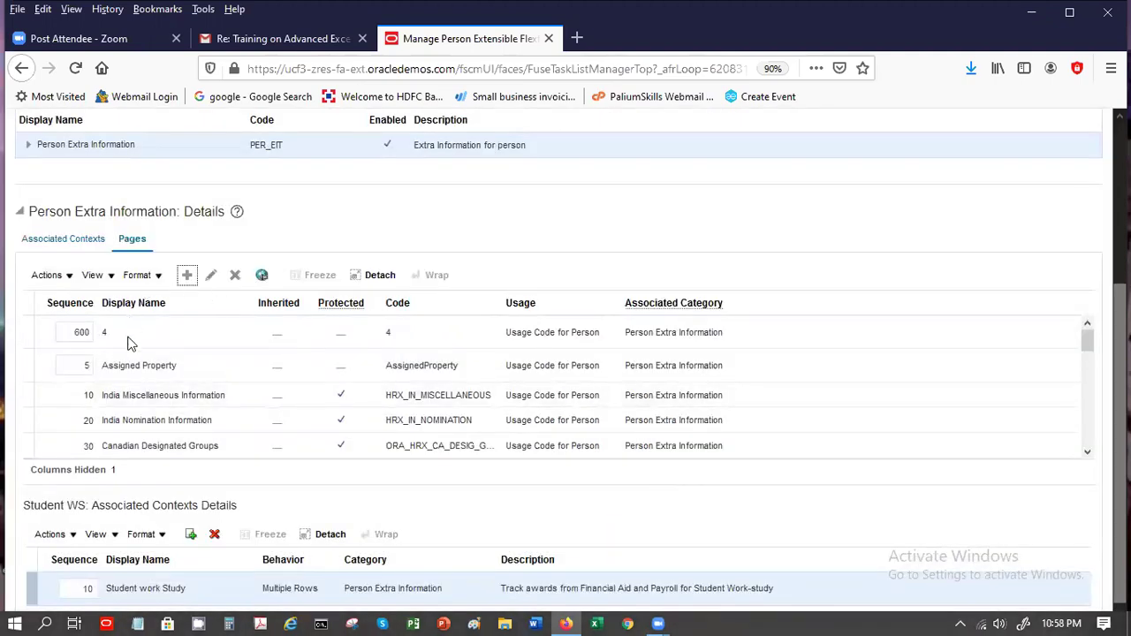
# Step: Rename the new page 4 of Person Extra Information to KK Library
pyautogui.click(214, 278)
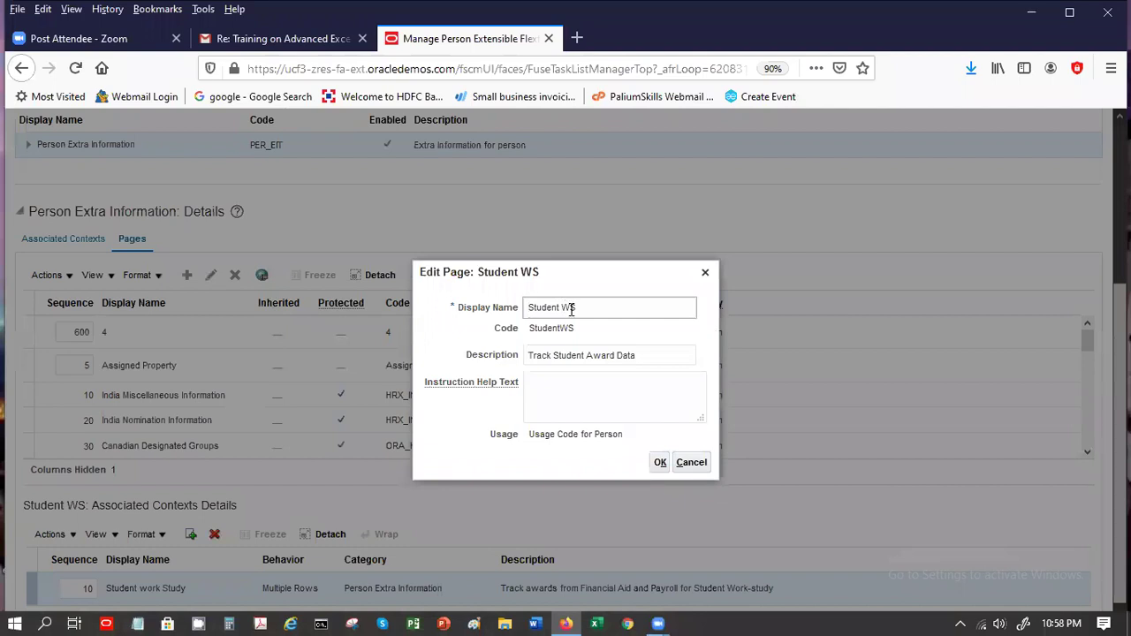
pyautogui.click(705, 272)
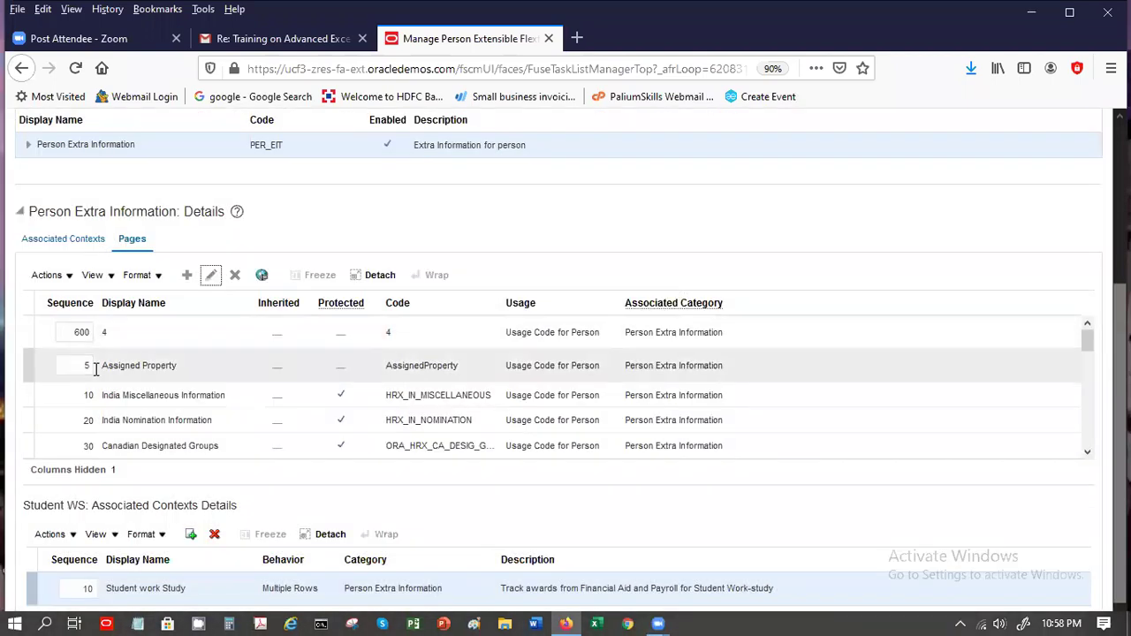
pyautogui.click(101, 332)
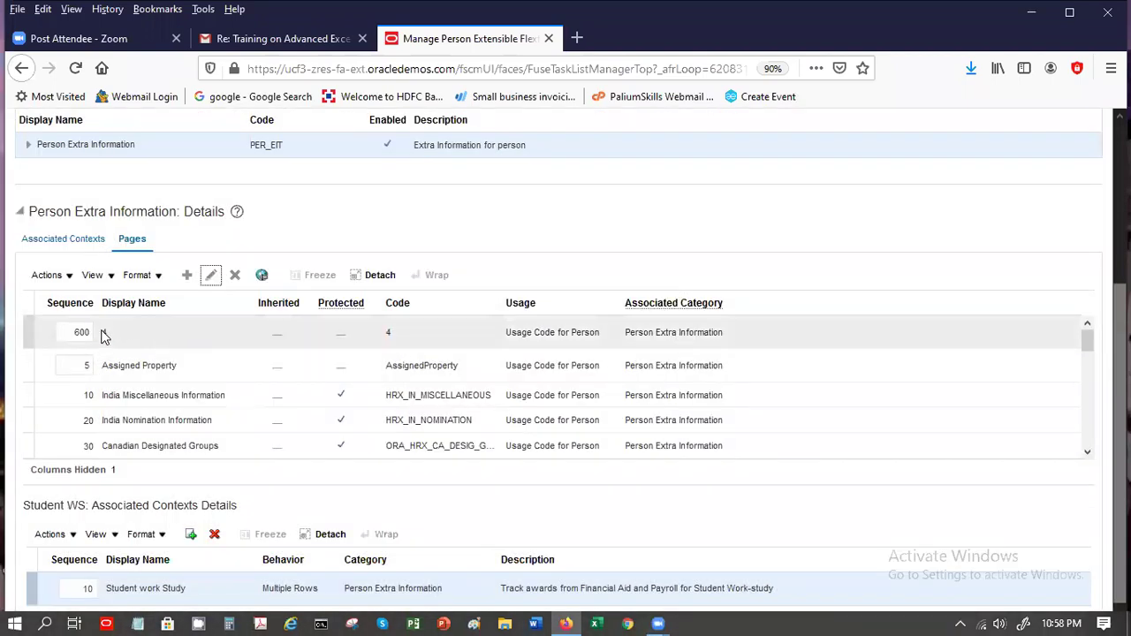
pyautogui.click(210, 281)
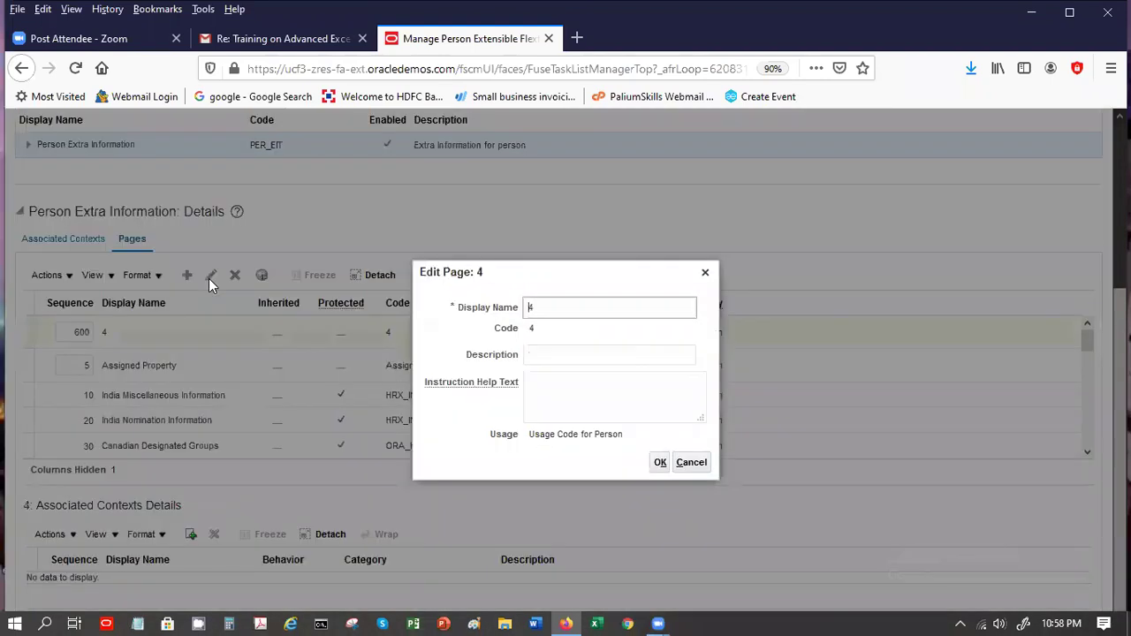
pyautogui.click(503, 306)
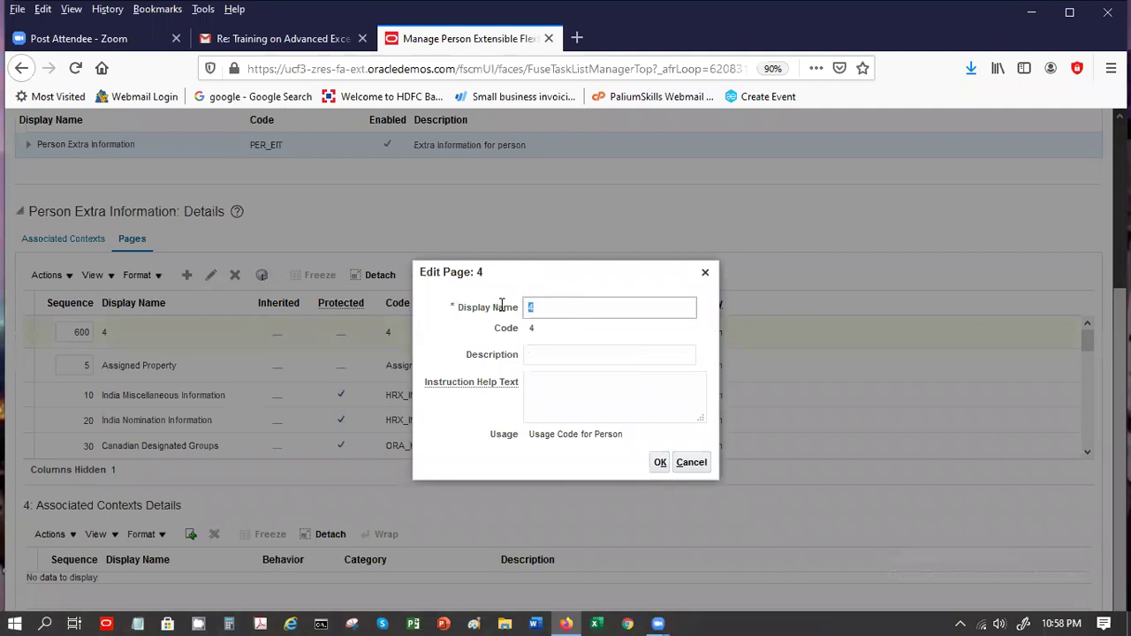
pyautogui.press('BackSpace')
pyautogui.write('KK Library')
pyautogui.press('Tab')
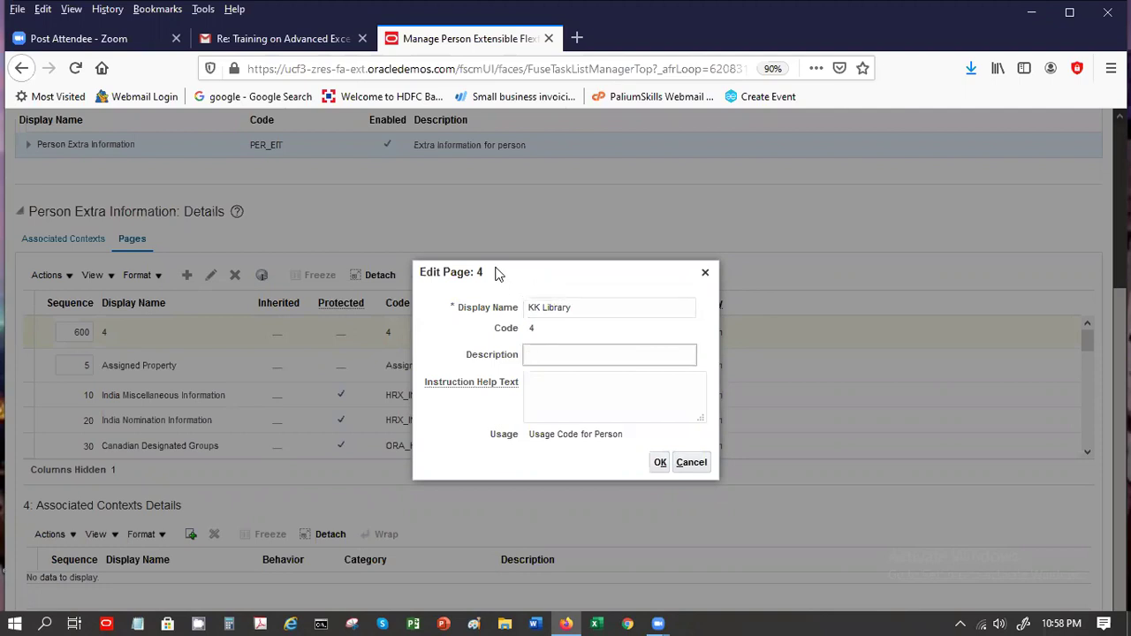
pyautogui.click(659, 462)
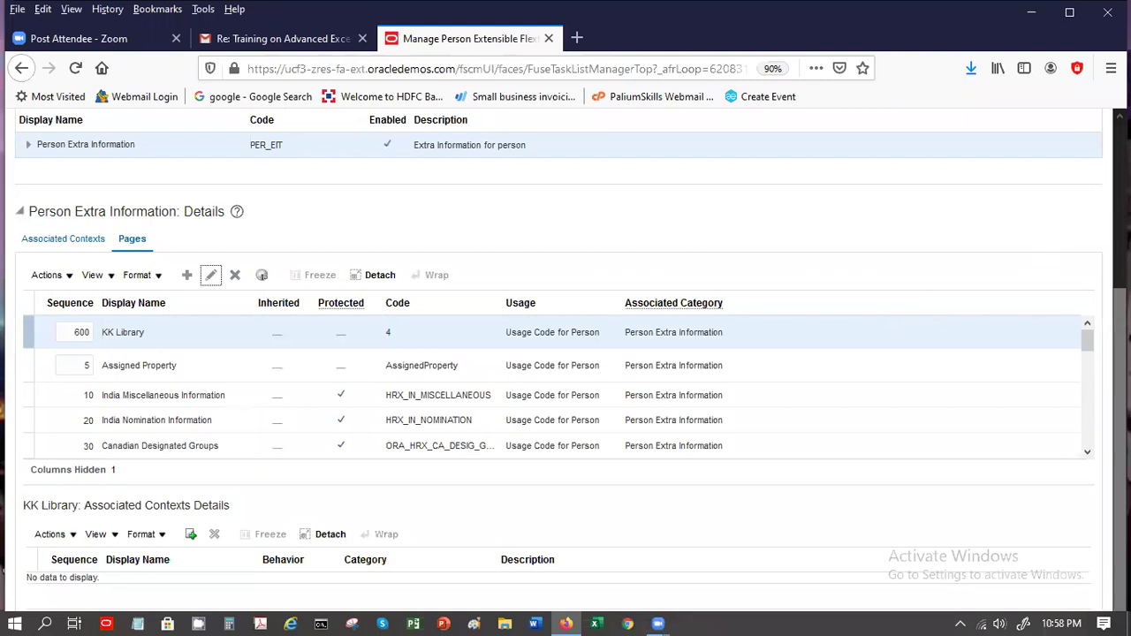
# Step: Save and close the flexfield changes and deploy the Person EIT Information flexfield
pyautogui.scroll(3, 566, 353)
pyautogui.click(1001, 177)
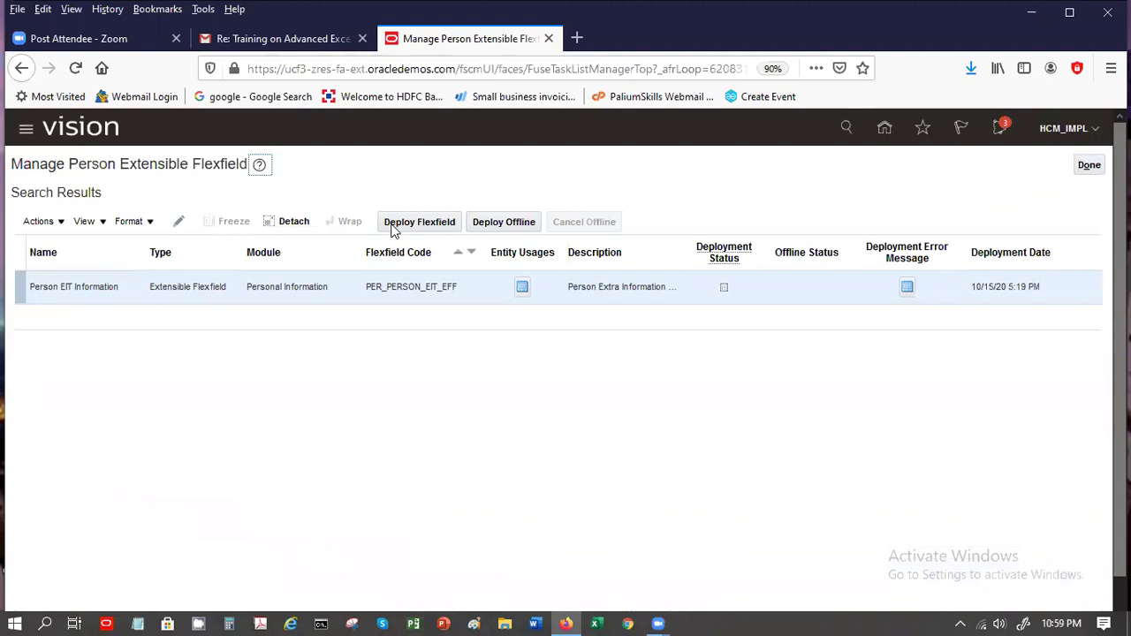
pyautogui.click(408, 227)
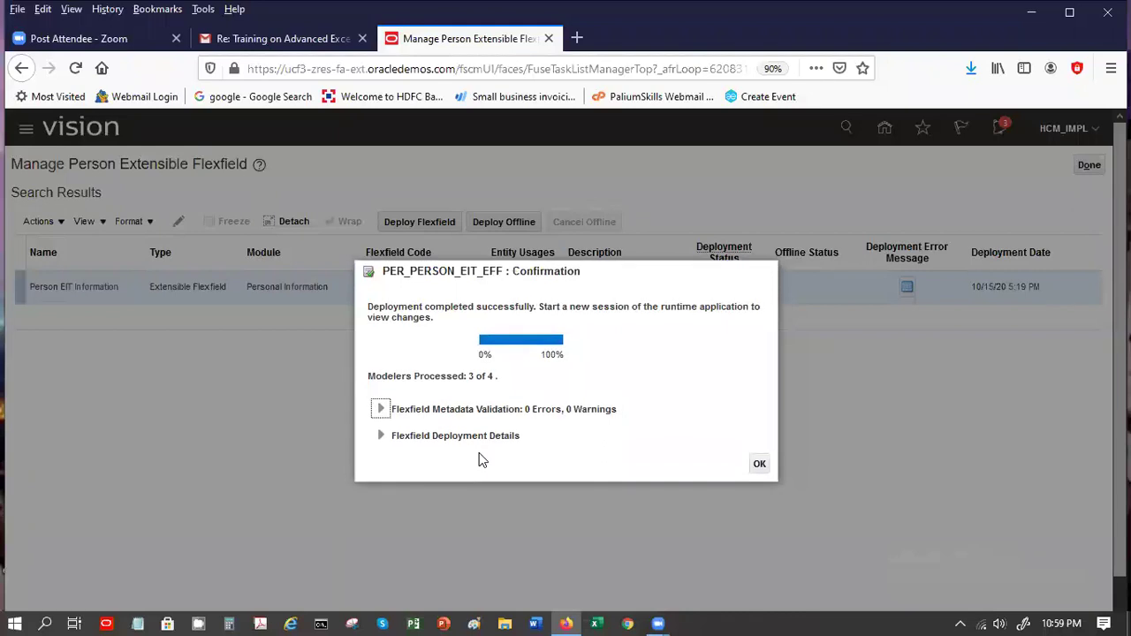
pyautogui.click(754, 464)
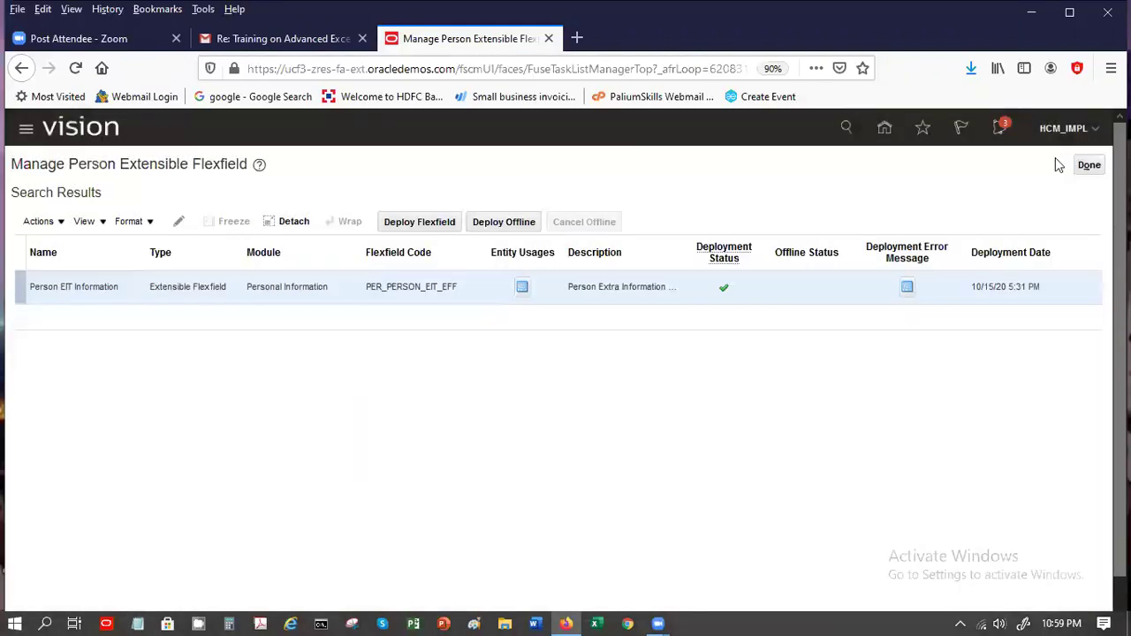
pyautogui.click(1089, 166)
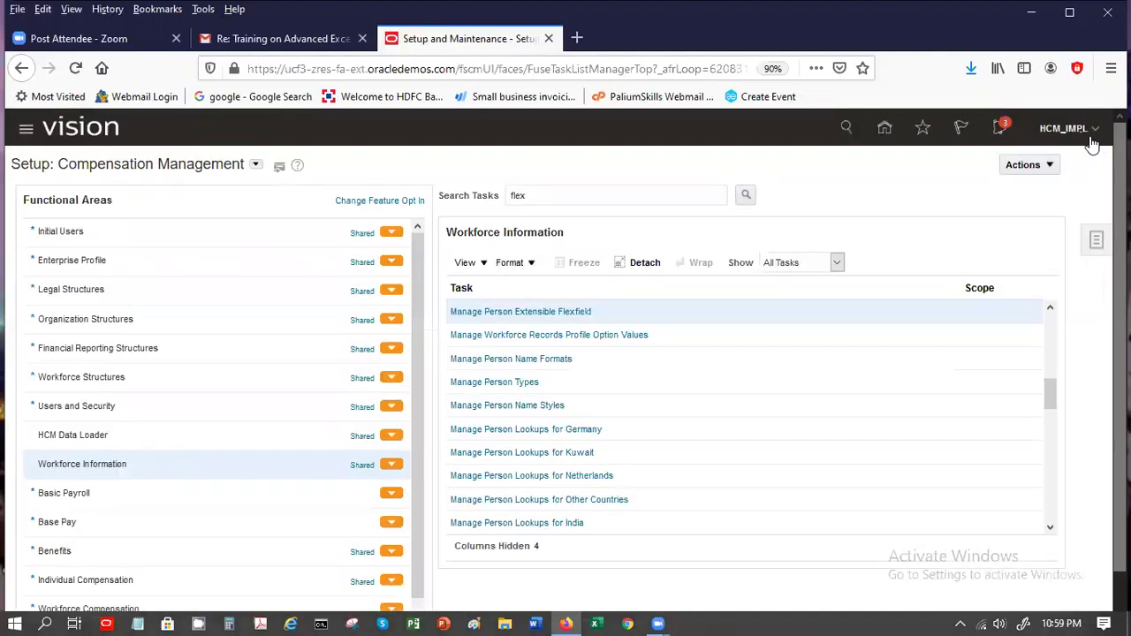
# Step: Sign out of the current session and confirm the single sign-off
pyautogui.click(1092, 141)
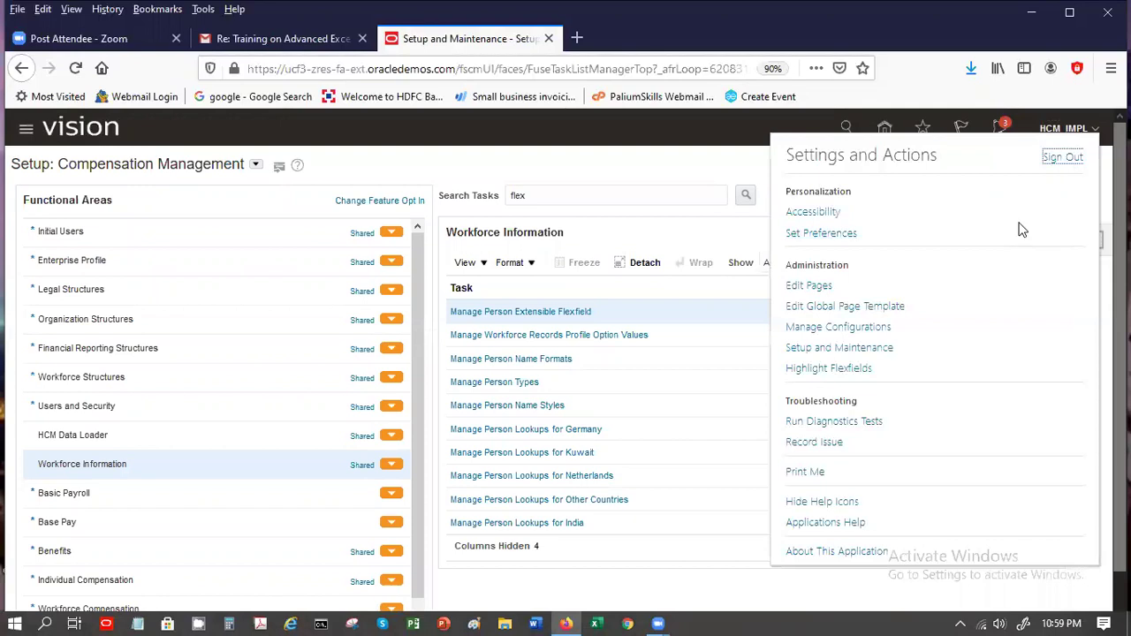
pyautogui.click(1061, 158)
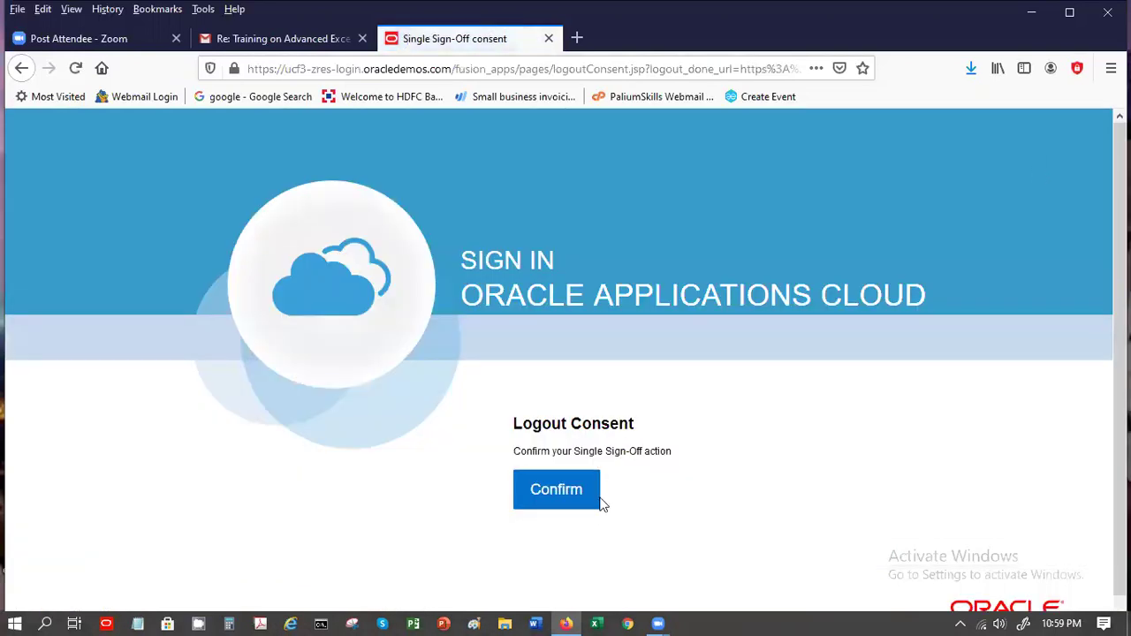
pyautogui.click(582, 495)
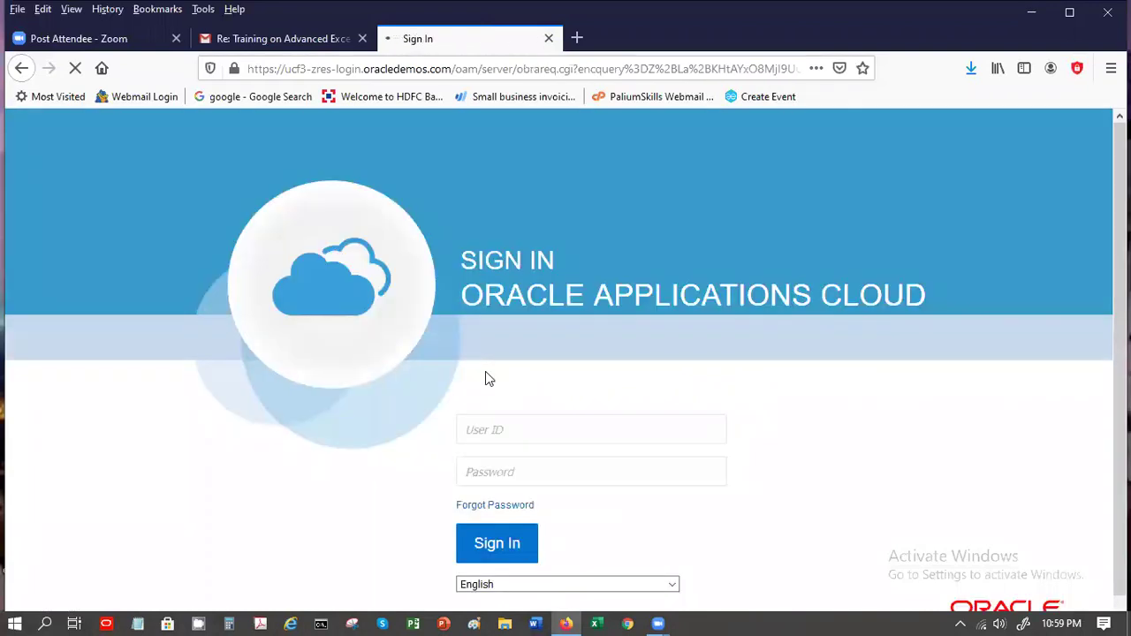
# Step: Sign back in with the saved HCM implementation user's ID and account password
pyautogui.click(529, 419)
pyautogui.write('hcm')
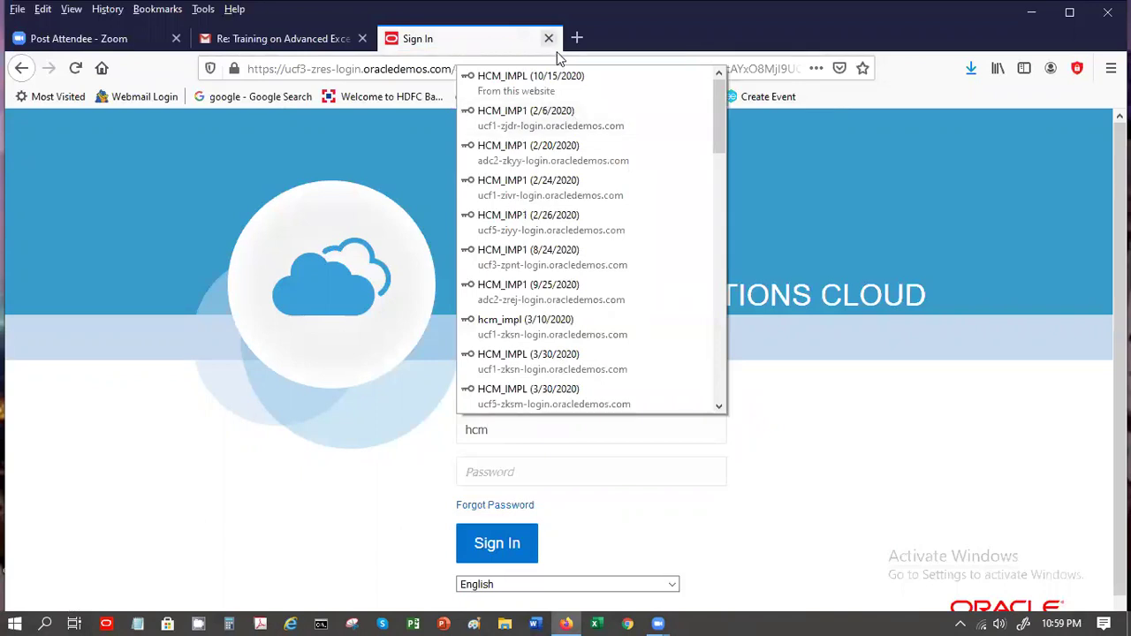
pyautogui.click(563, 81)
pyautogui.press('Tab')
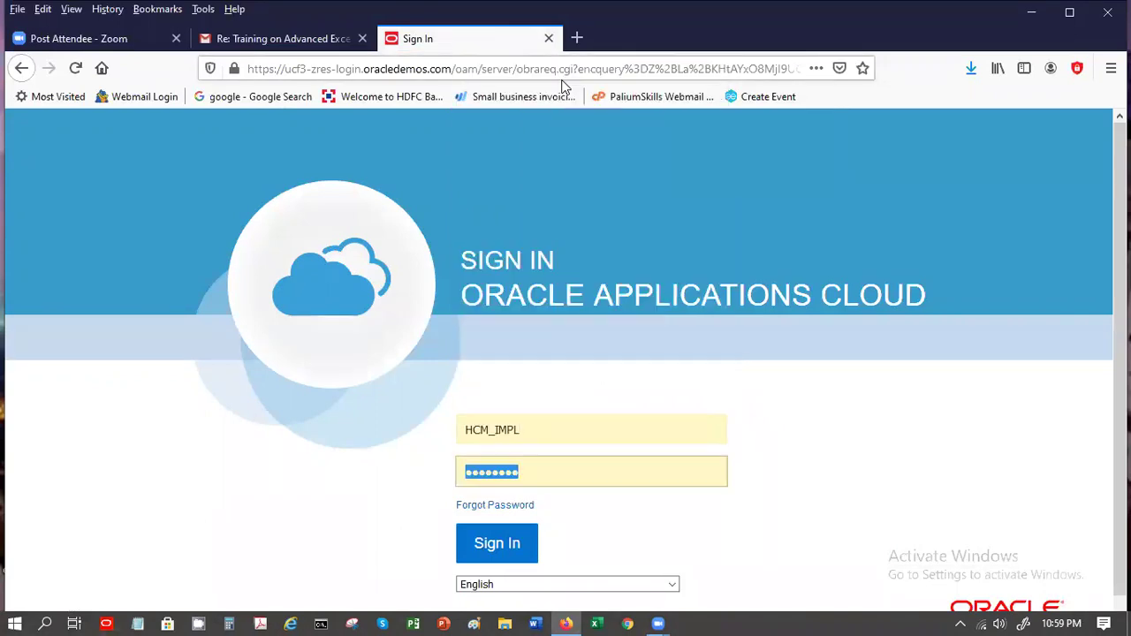
pyautogui.click(477, 547)
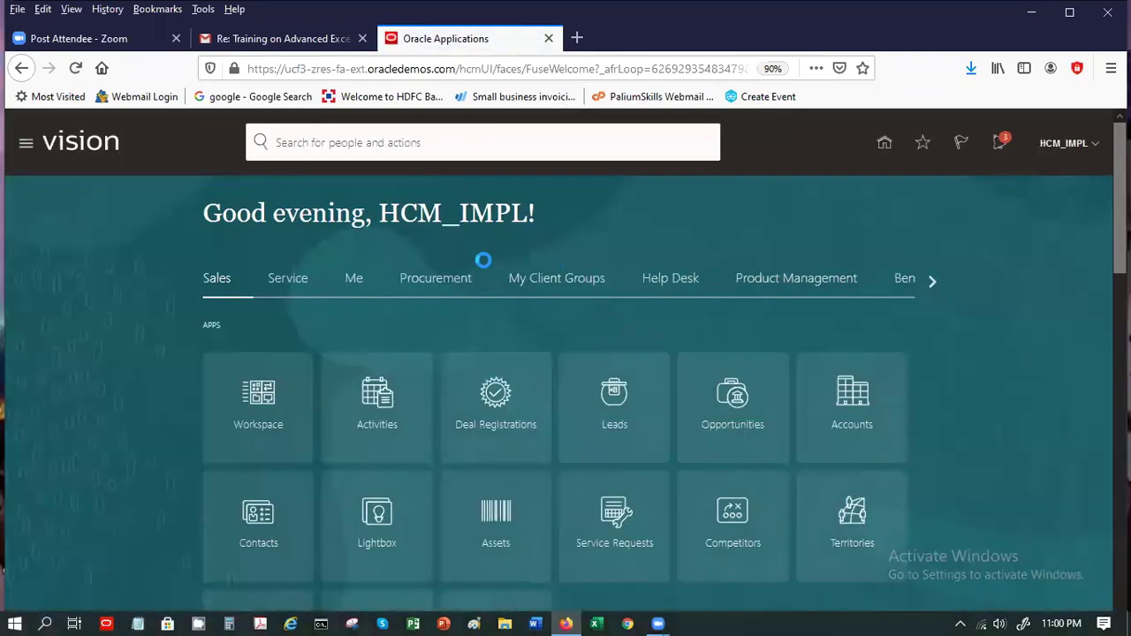
# Step: Search Person Management by the employee's person number and open that employee's Person record
pyautogui.click(541, 288)
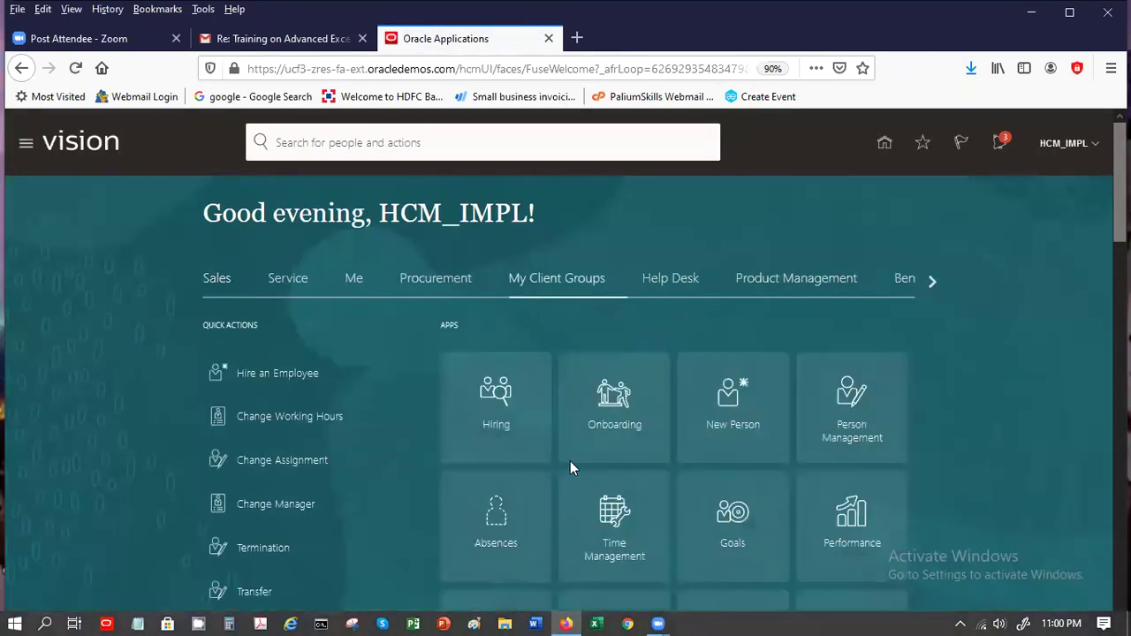
pyautogui.click(819, 425)
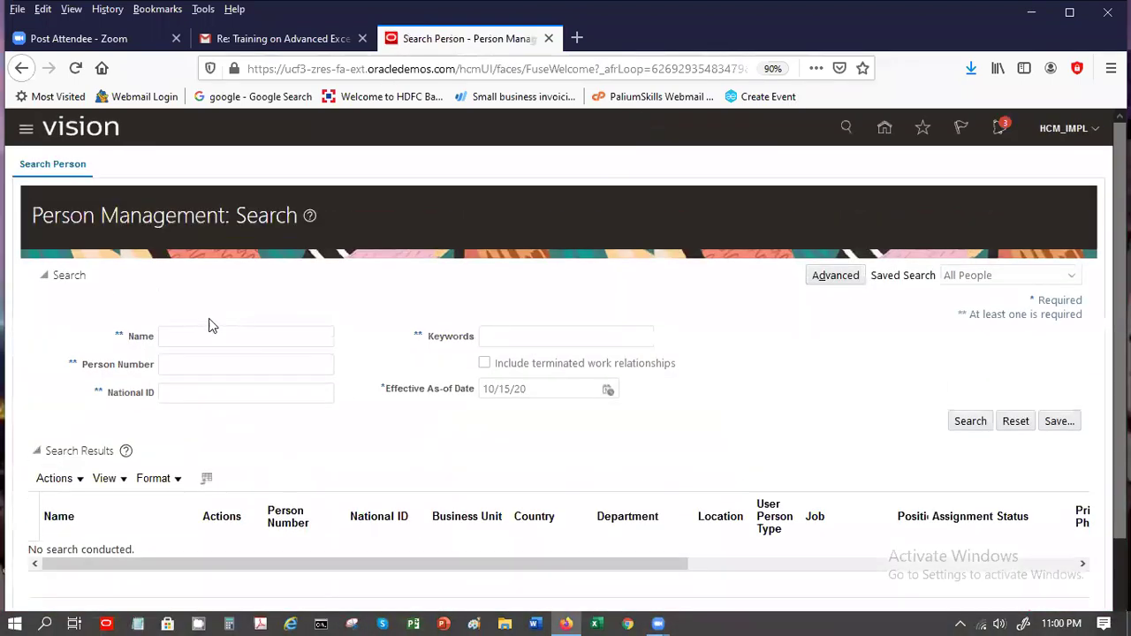
pyautogui.click(232, 365)
pyautogui.click(229, 397)
pyautogui.click(968, 421)
pyautogui.click(221, 555)
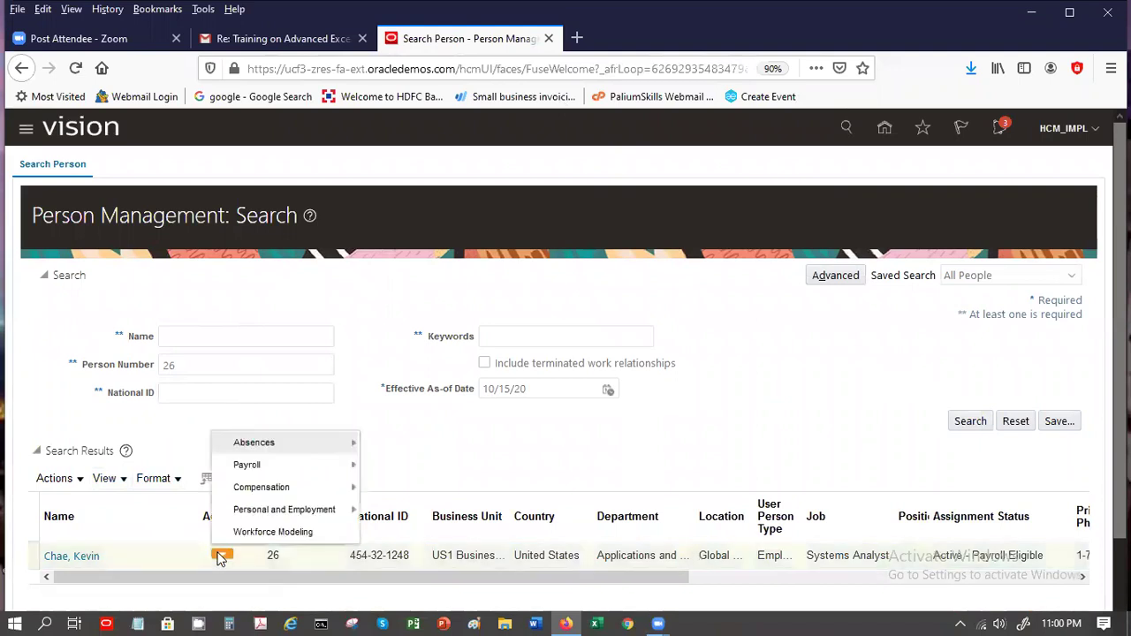
pyautogui.moveTo(325, 516)
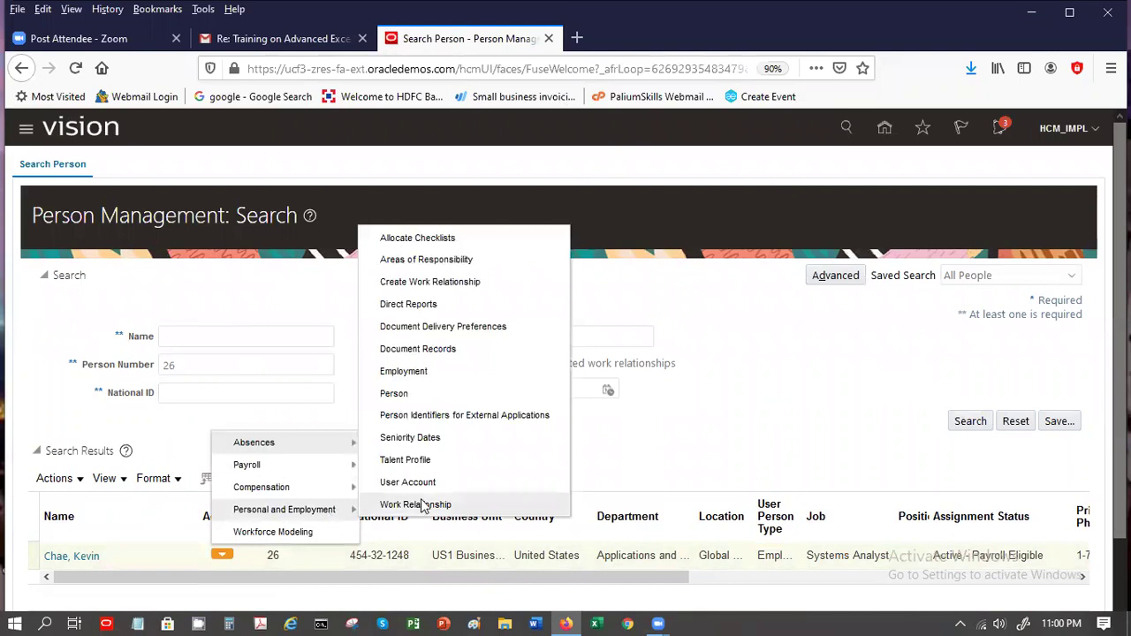
pyautogui.click(394, 394)
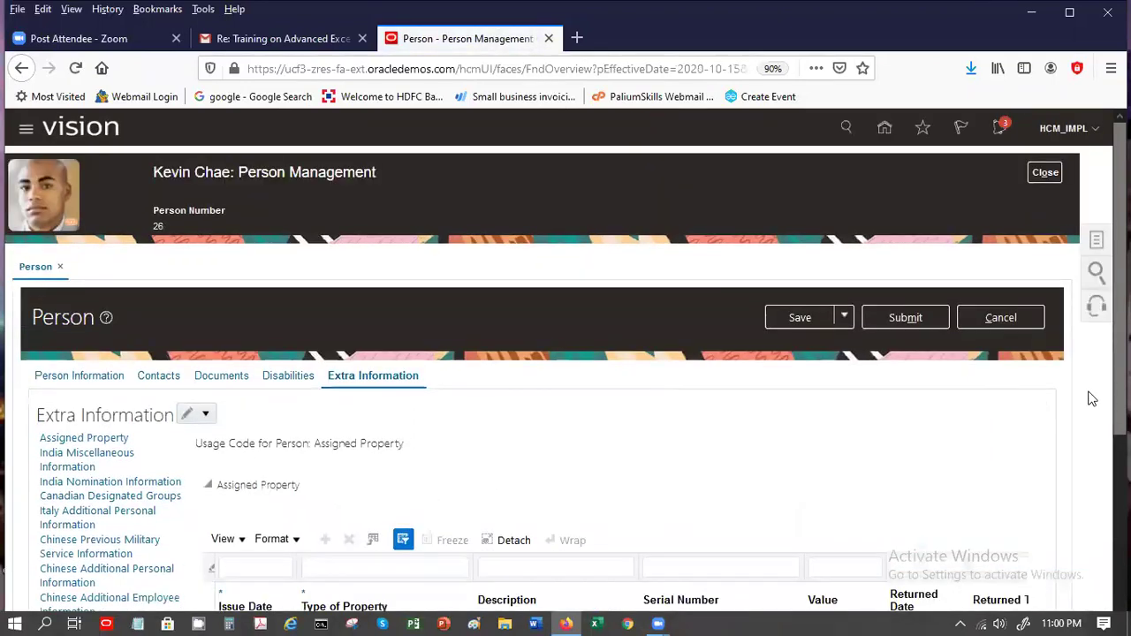
# Step: Open the KK Library page in the employee's extra information and start editing it in Correct mode
pyautogui.scroll(-5, 1090, 396)
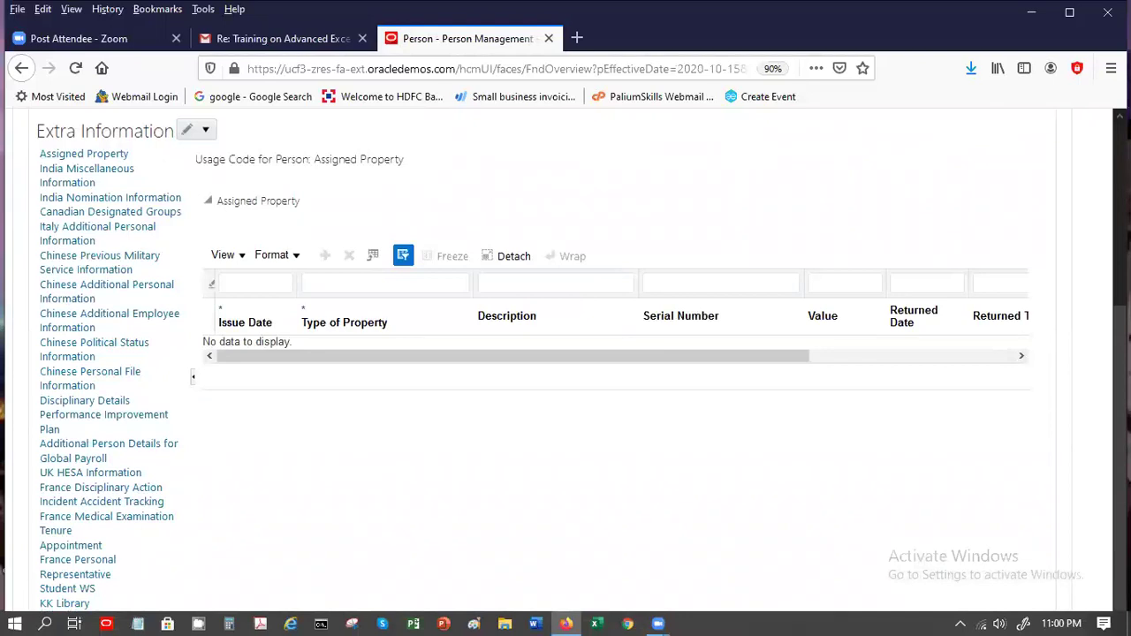
pyautogui.click(59, 603)
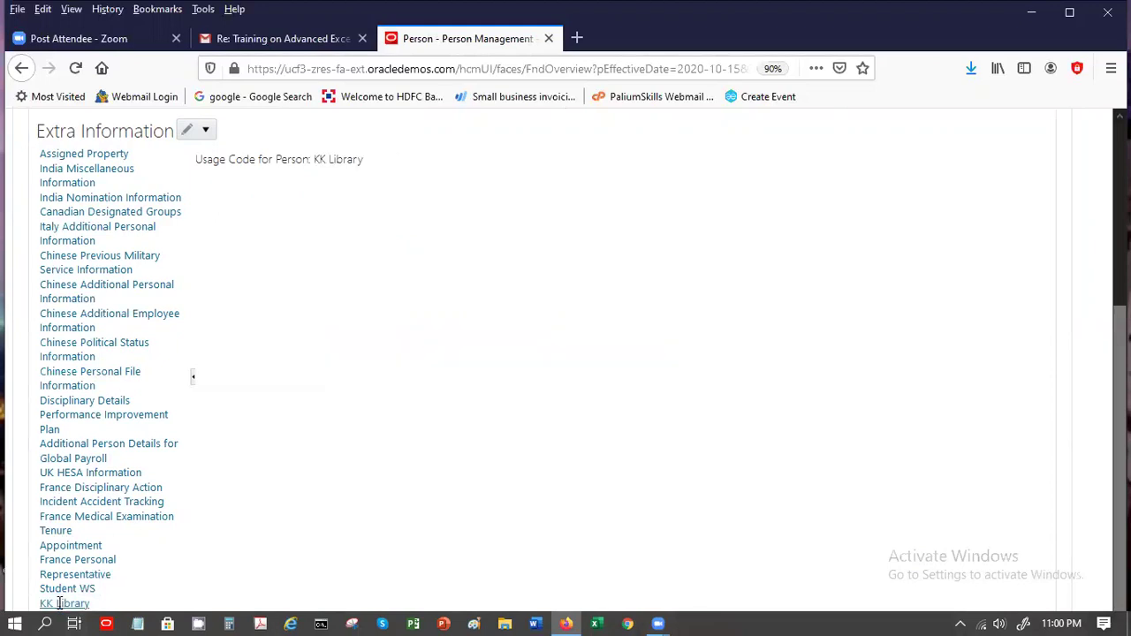
pyautogui.click(189, 130)
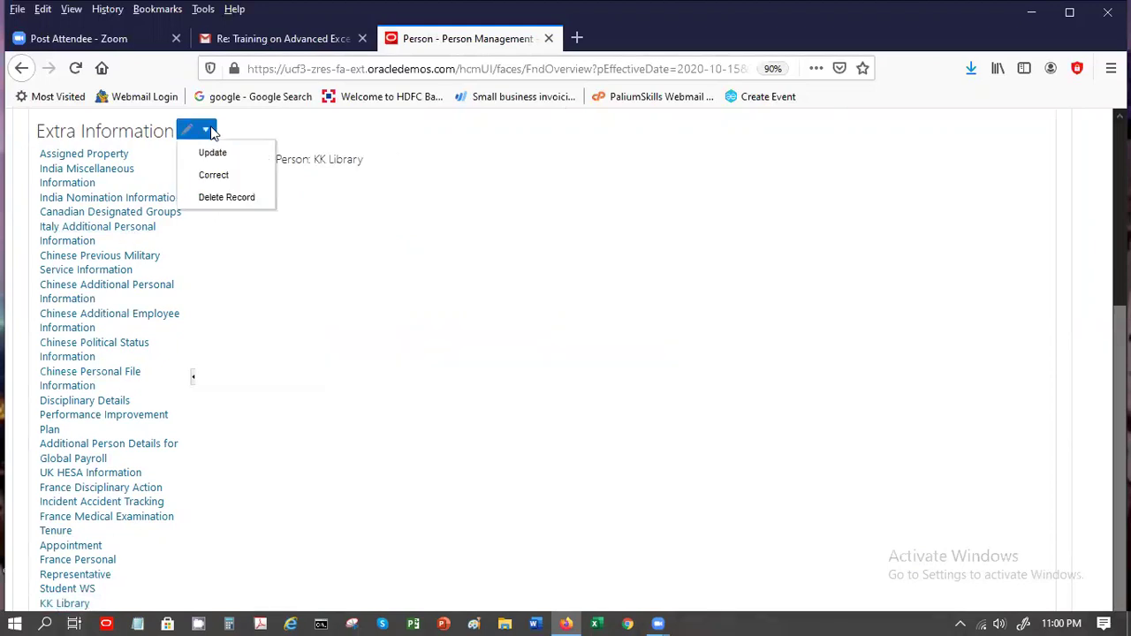
pyautogui.click(214, 174)
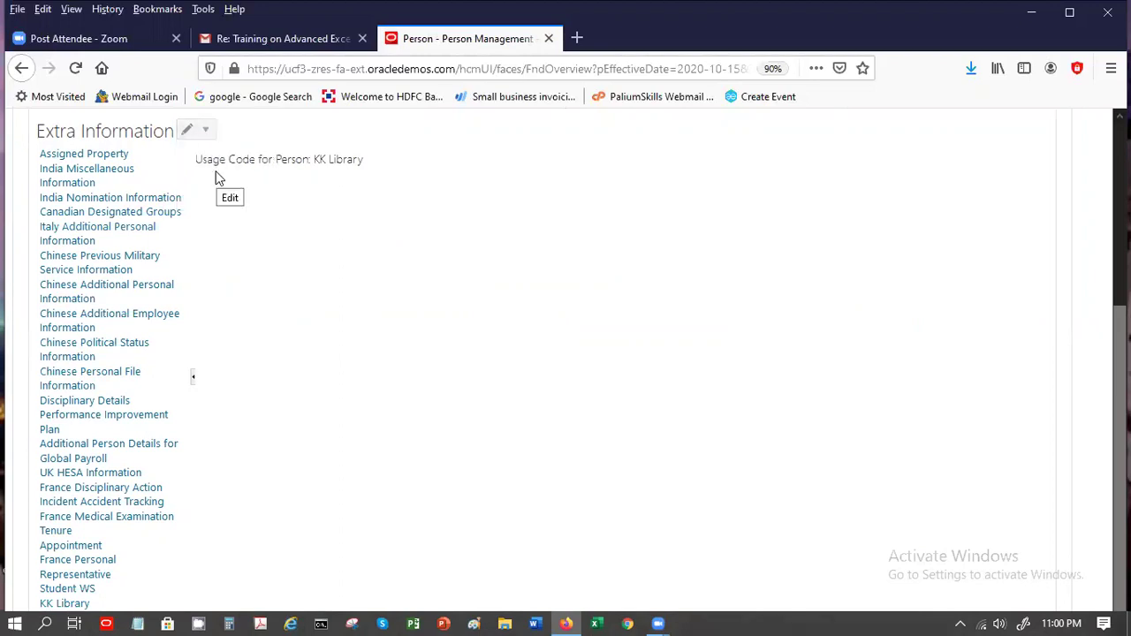
# Step: Compare the KK Library page with the Assigned Property page in the employee's extra information
pyautogui.click(71, 602)
pyautogui.scroll(5, 384, 422)
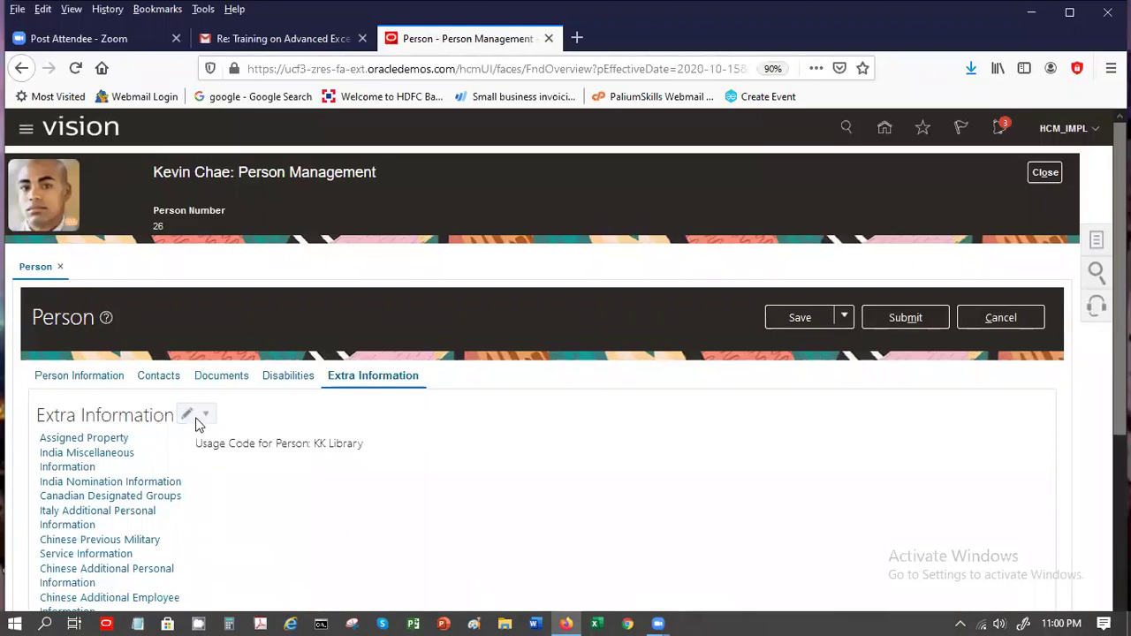
pyautogui.click(106, 439)
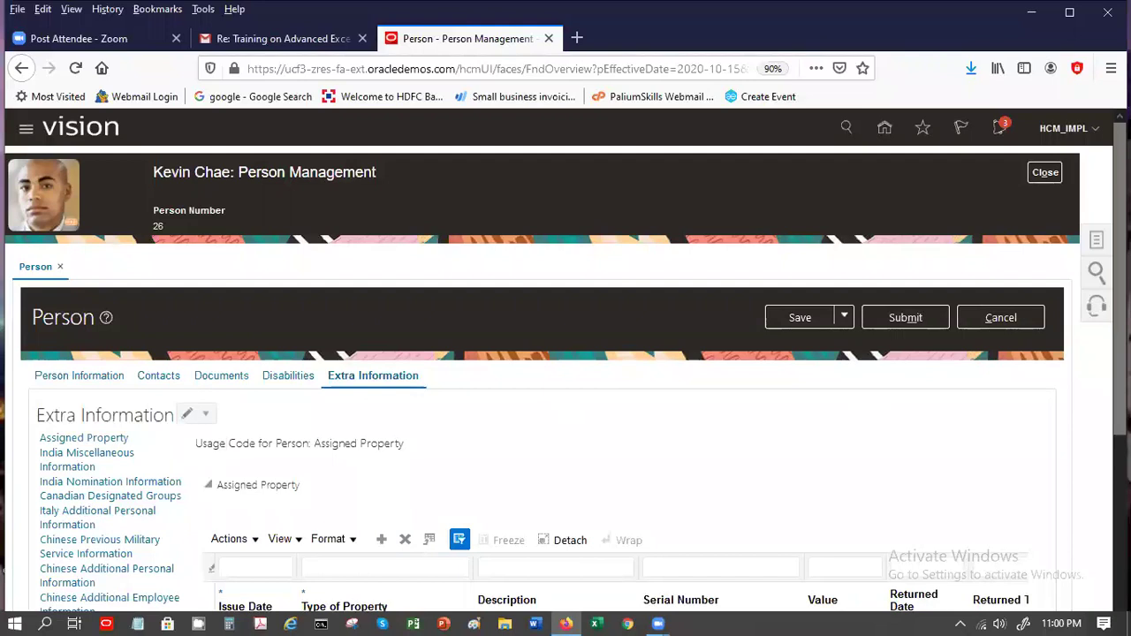
pyautogui.scroll(-3, 853, 396)
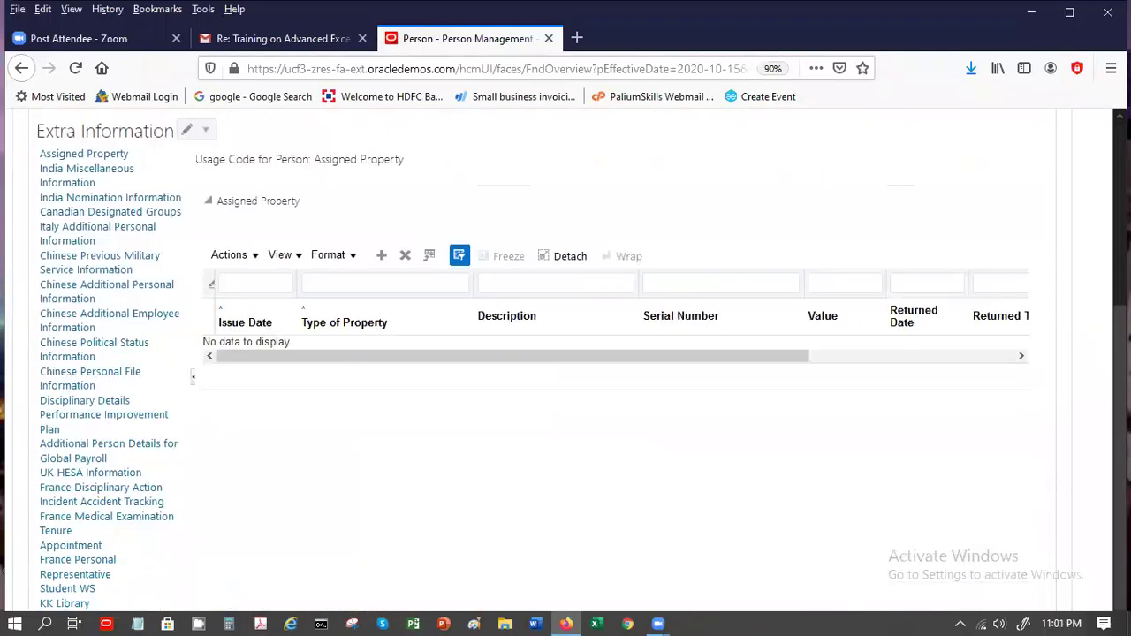
pyautogui.click(67, 601)
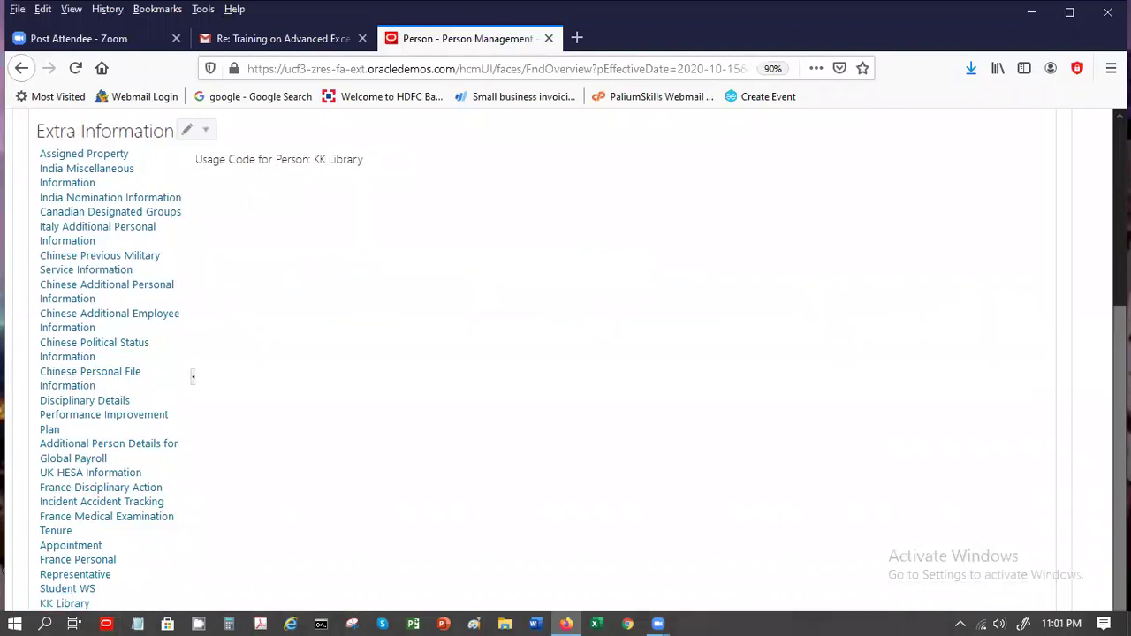
pyautogui.scroll(5, 548, 512)
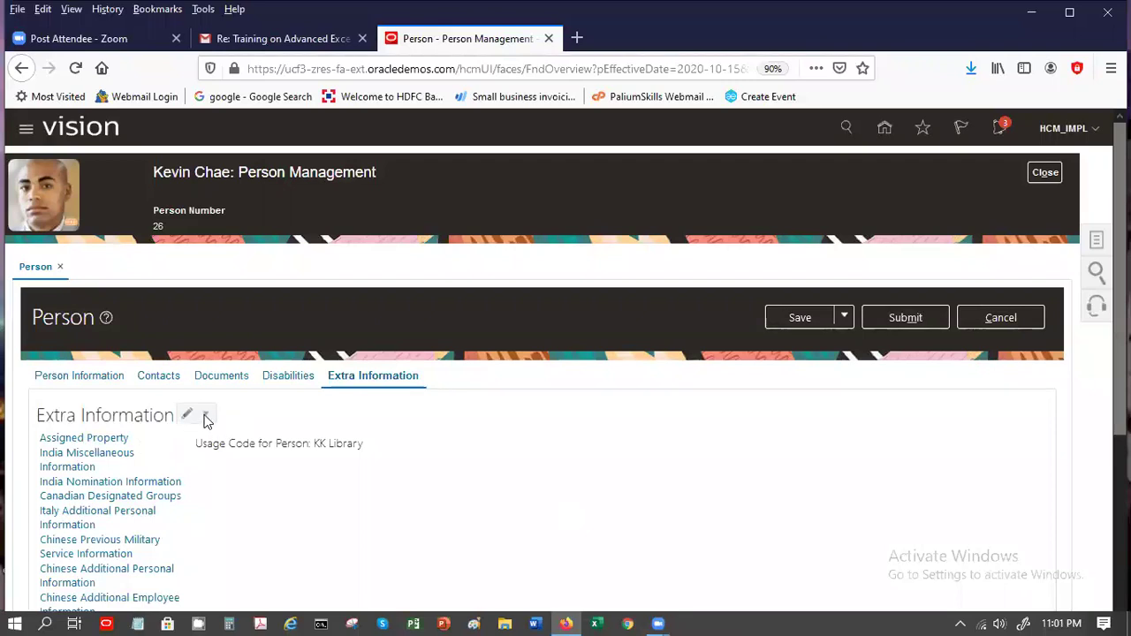
pyautogui.click(104, 439)
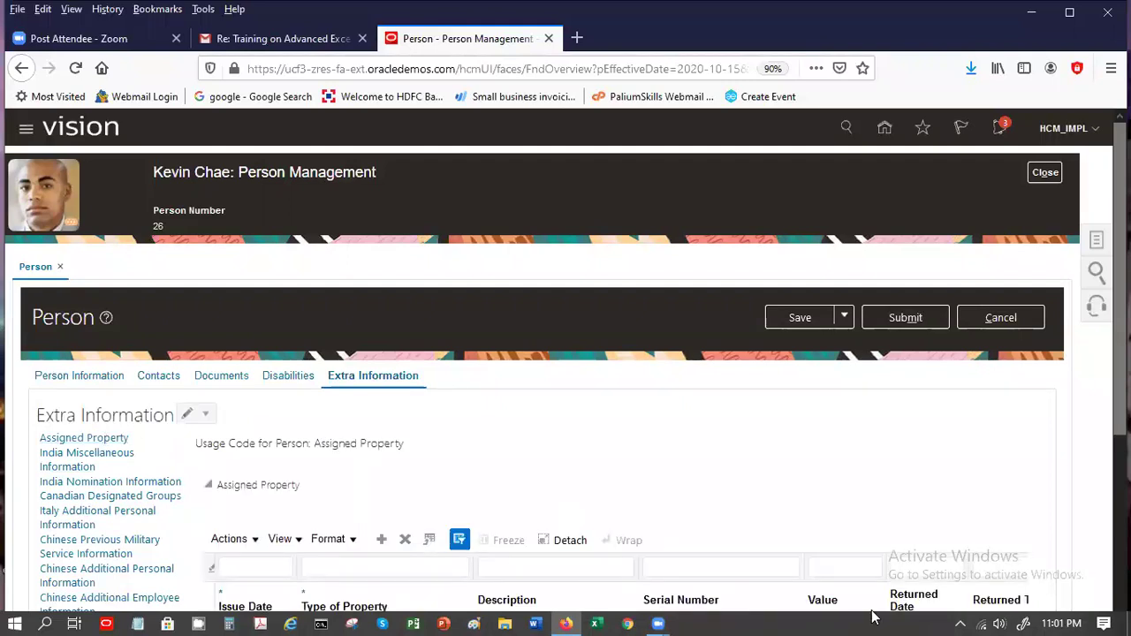
pyautogui.scroll(-3, 565, 371)
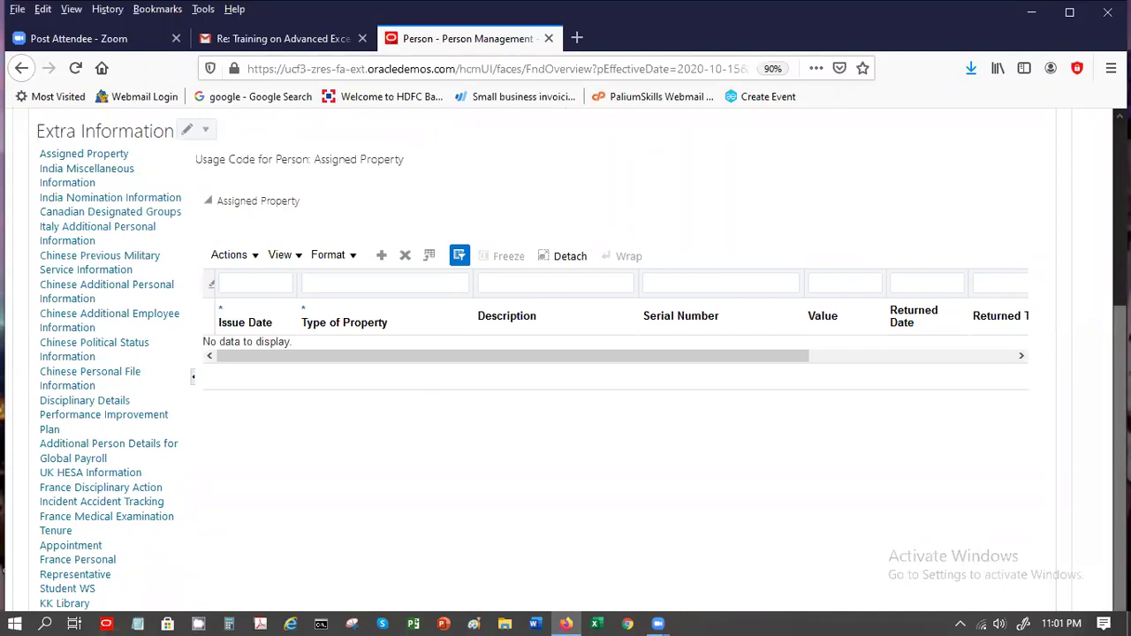
pyautogui.scroll(3, 1007, 313)
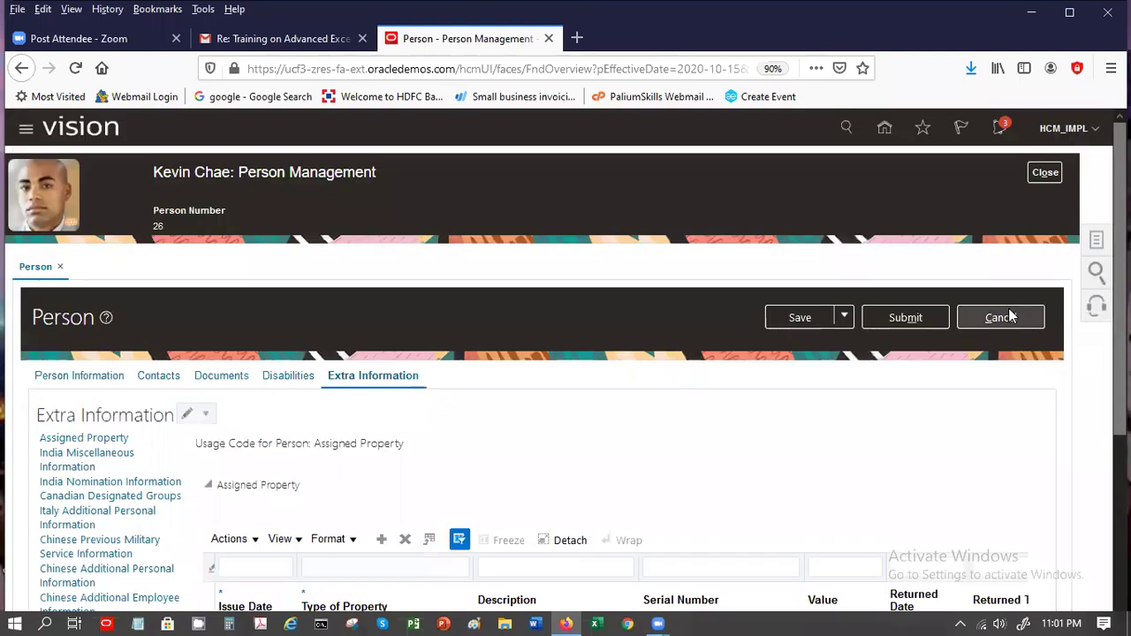